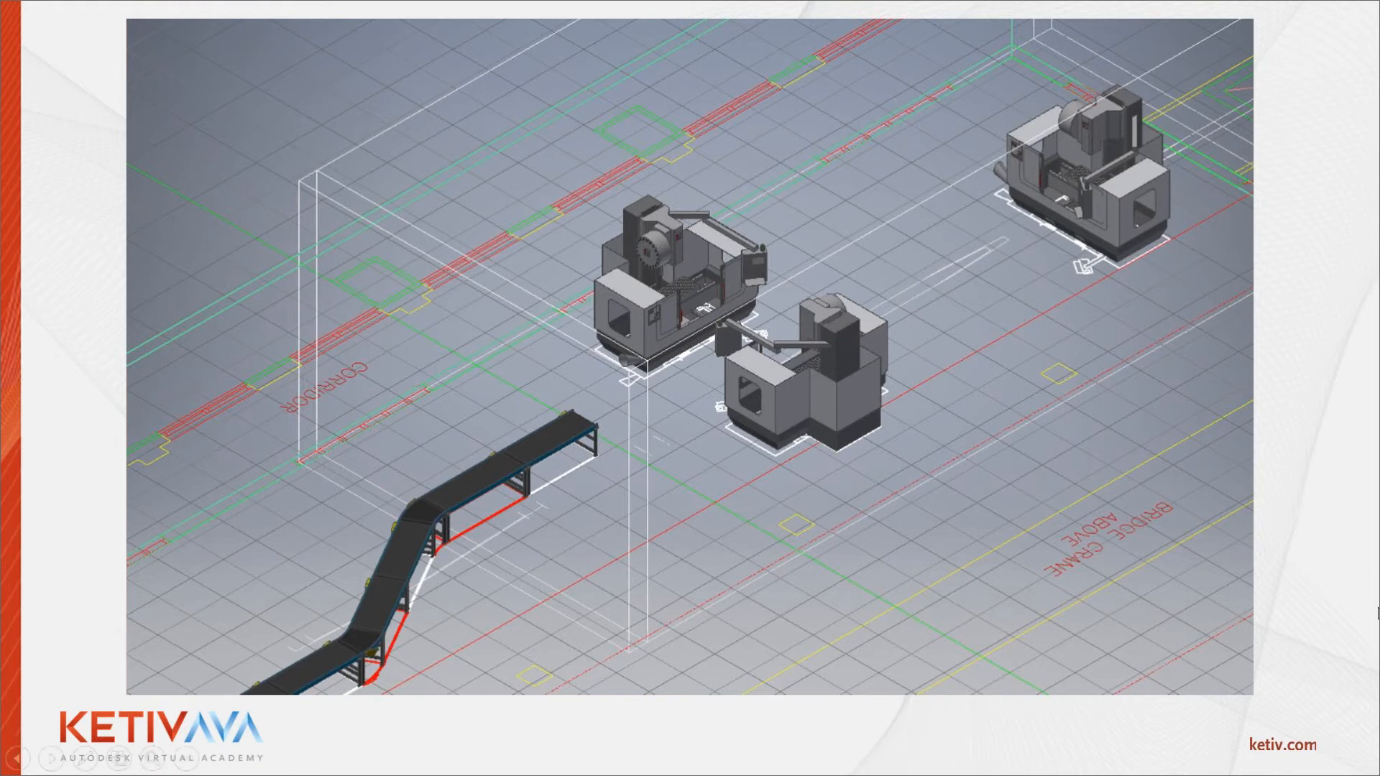
End the slide show and switch to the AutoCAD Mechanical window.
key("Escape")
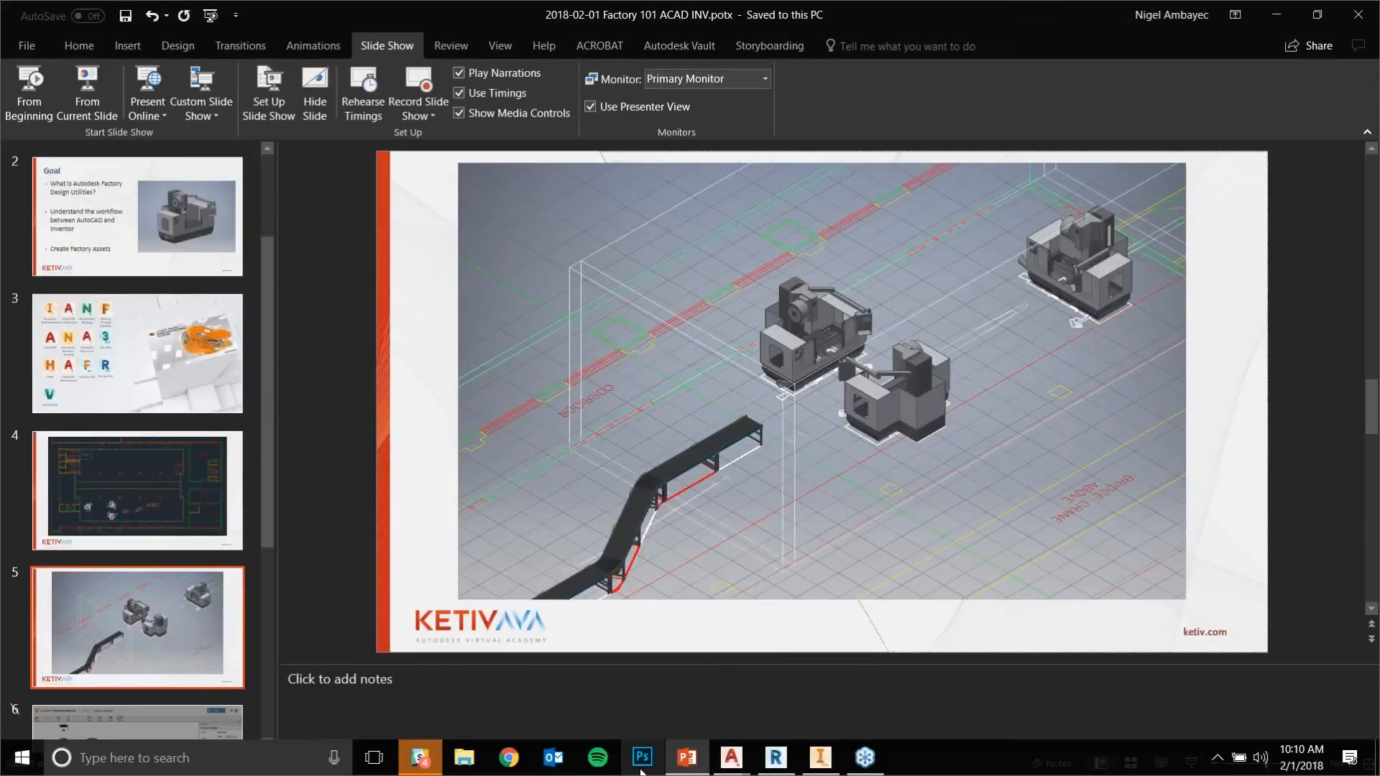
left_click(737, 762)
left_click(626, 689)
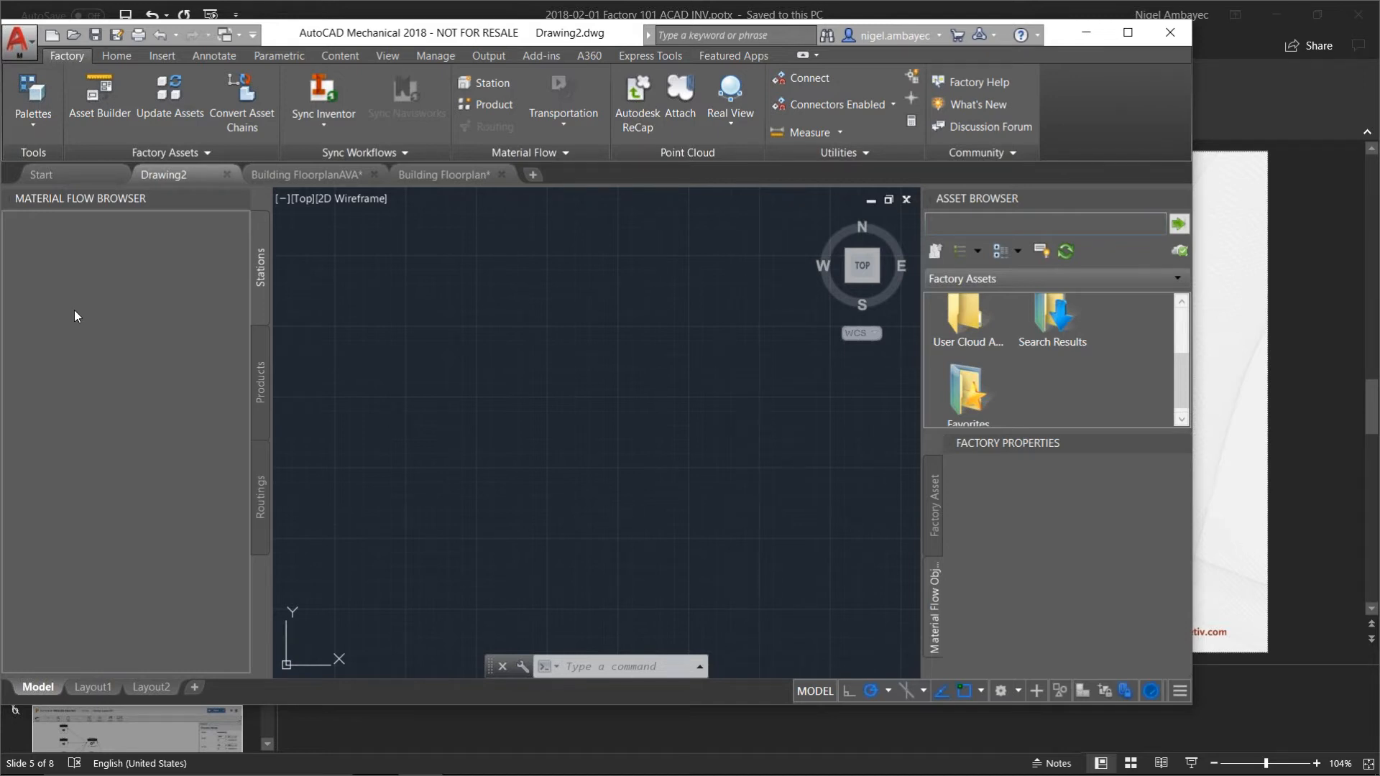
key("Escape")
key("Escape")
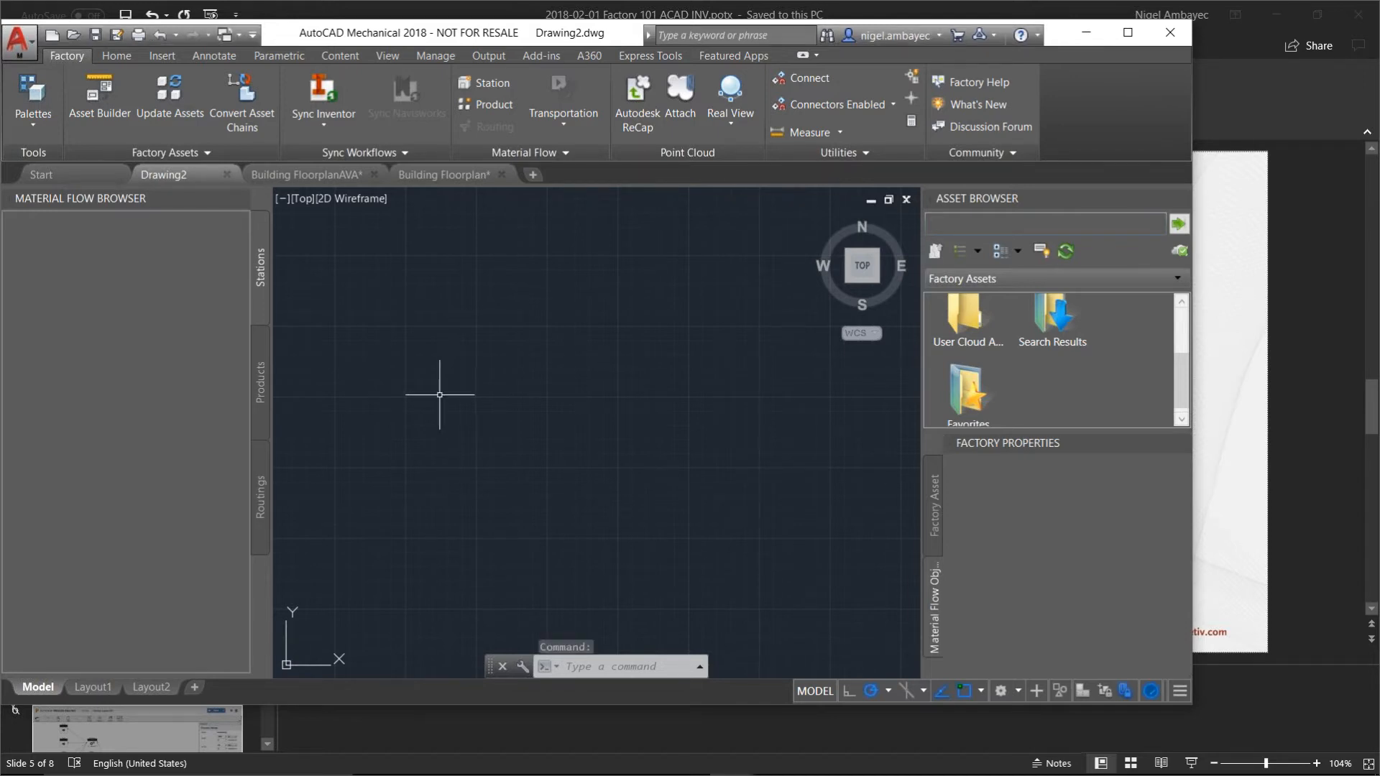
Close Drawing2 and show the full extents of the Building FloorplanAVA drawing in a maximized window.
left_click(227, 175)
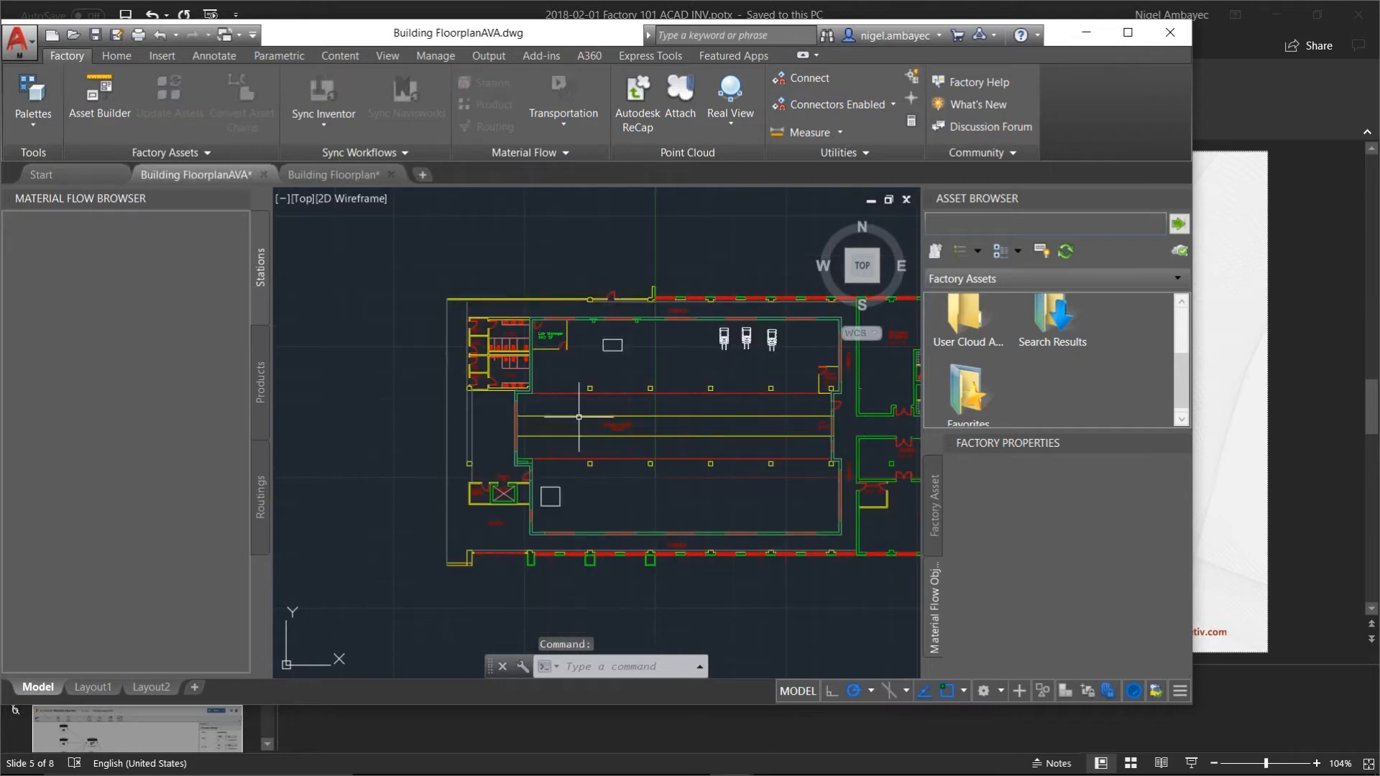
middle_click(725, 458)
left_click(1127, 34)
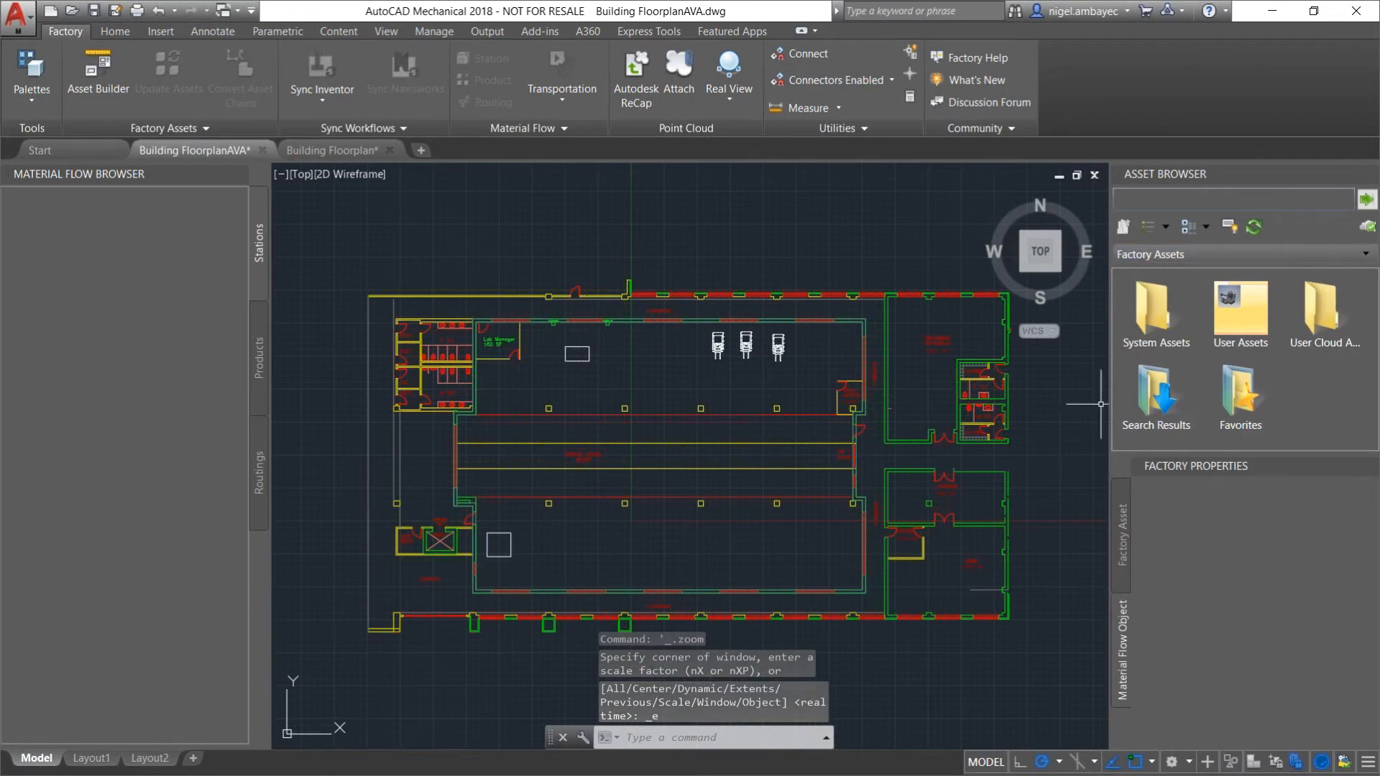
scroll(816, 483, "down", 2)
scroll(816, 484, "up", 2)
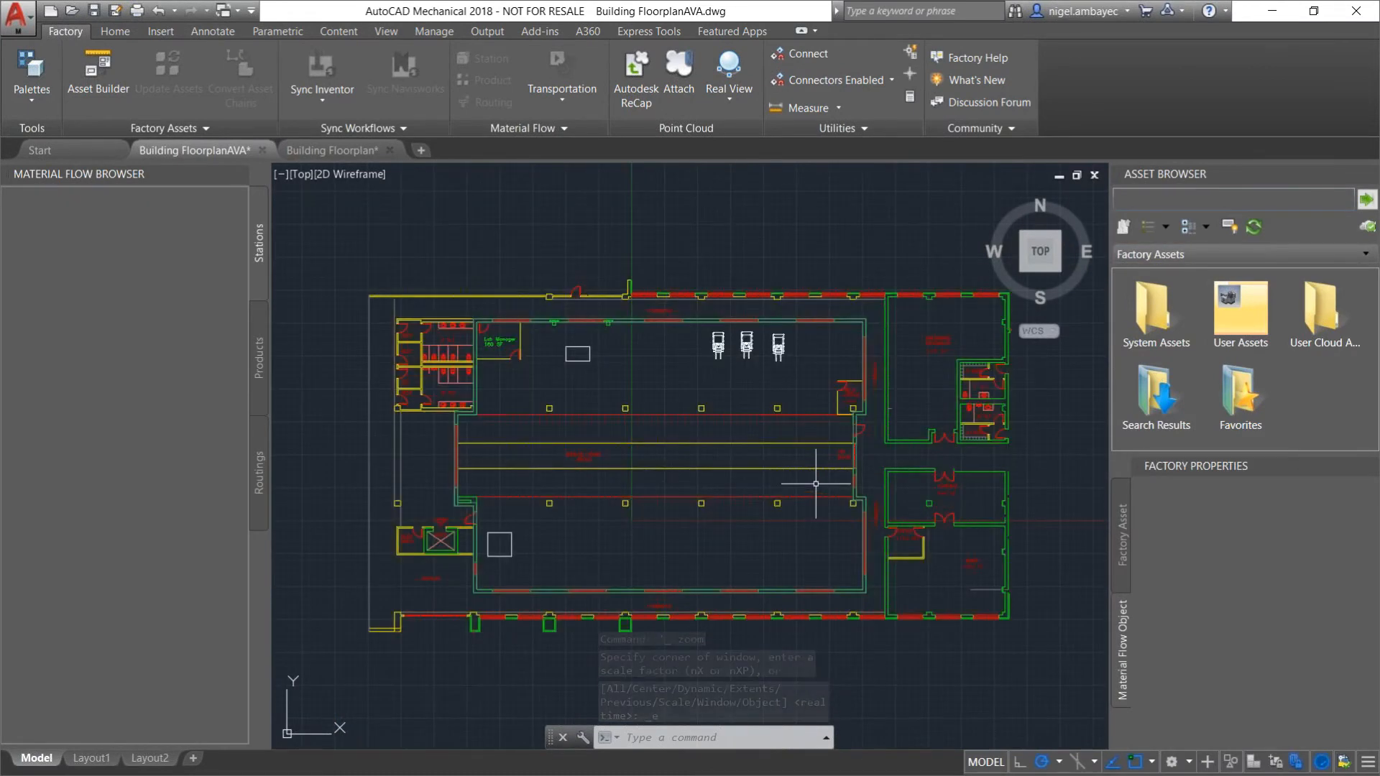
scroll(814, 484, "up", 2)
scroll(814, 484, "down", 2)
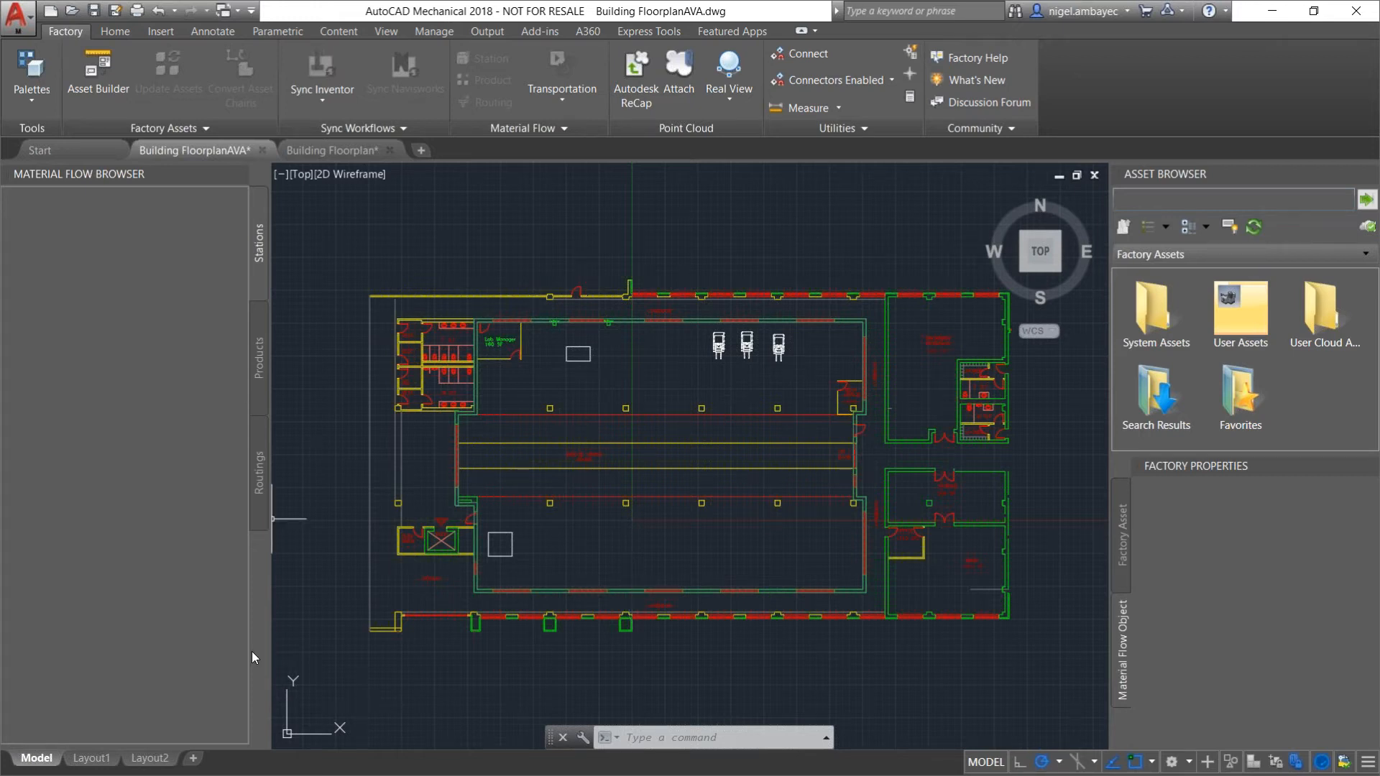
Cycle the Factory ribbon through its minimized display states and back to the full ribbon.
left_click(110, 32)
left_click(71, 36)
double_click(75, 29)
mouse_move(30, 71)
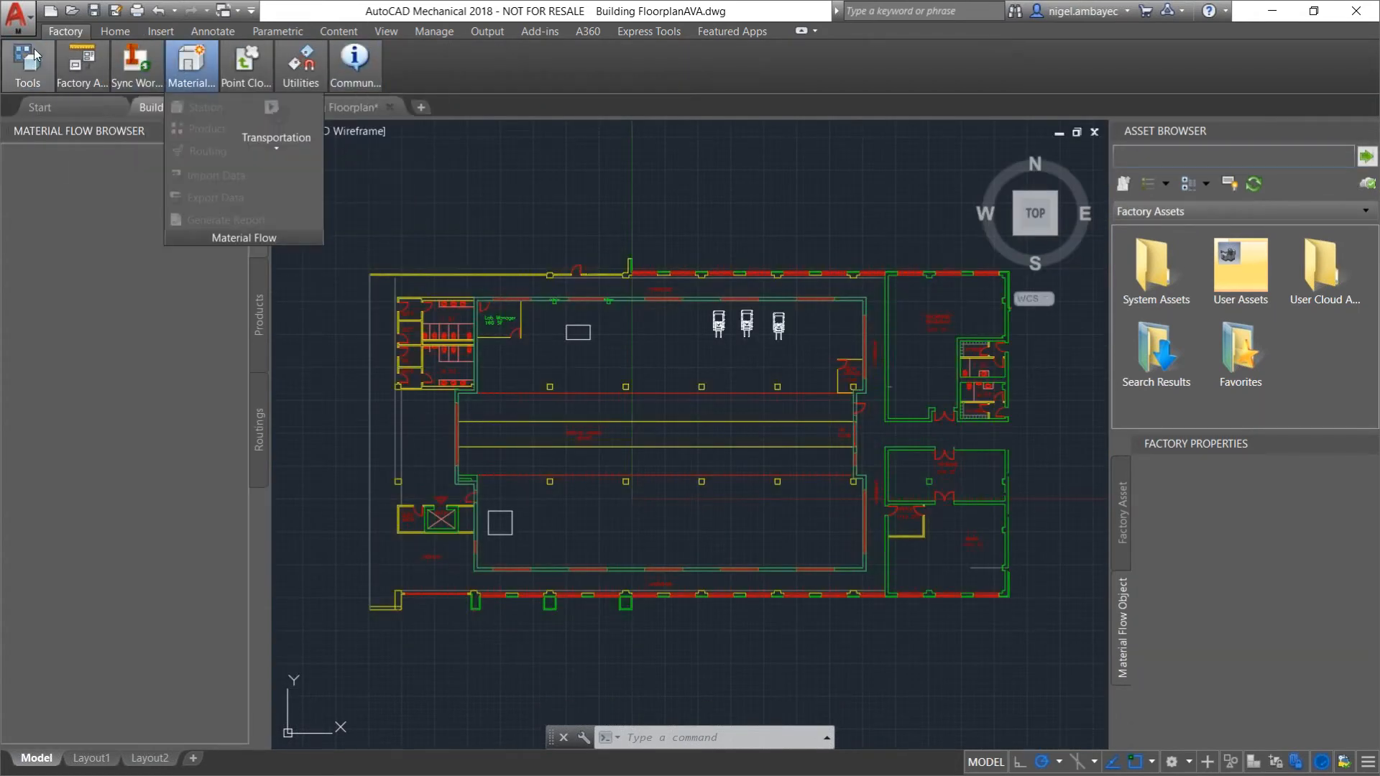
double_click(57, 31)
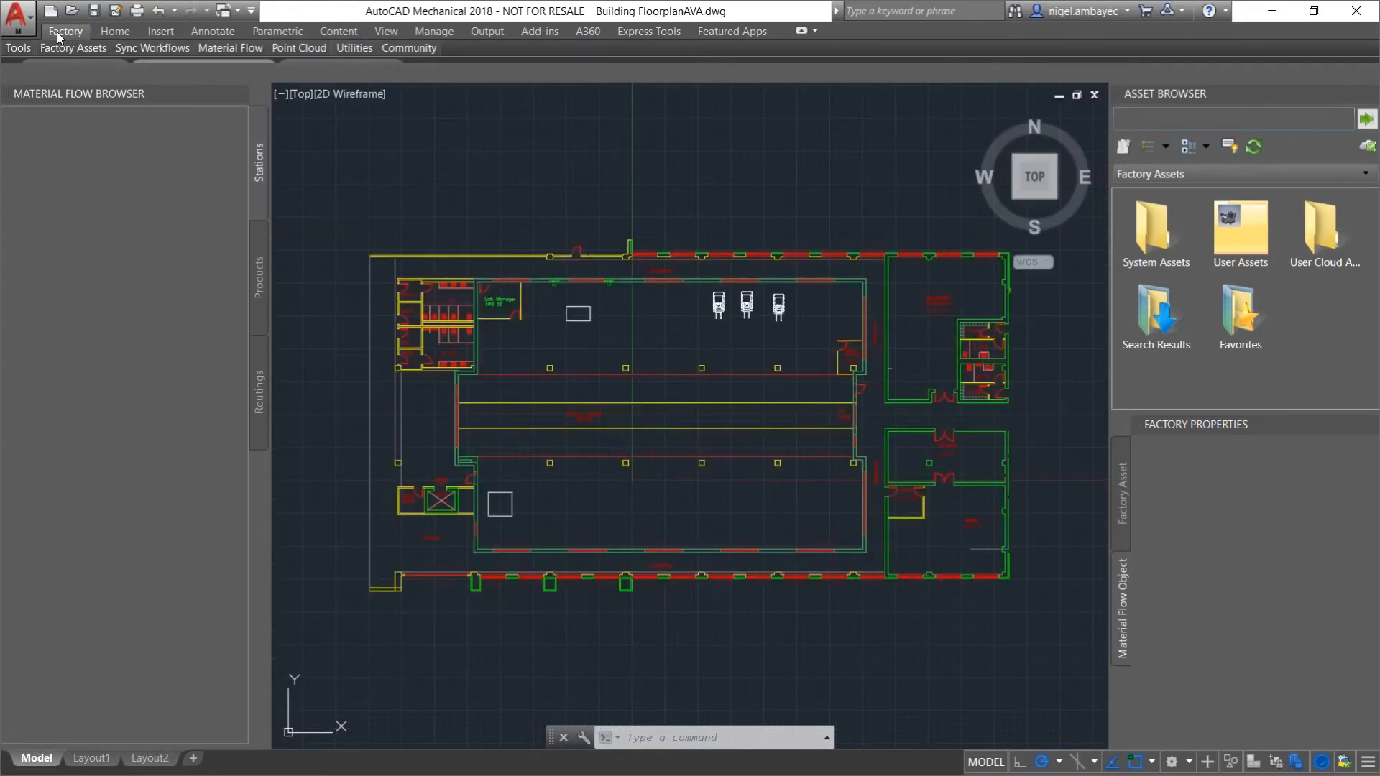
double_click(58, 31)
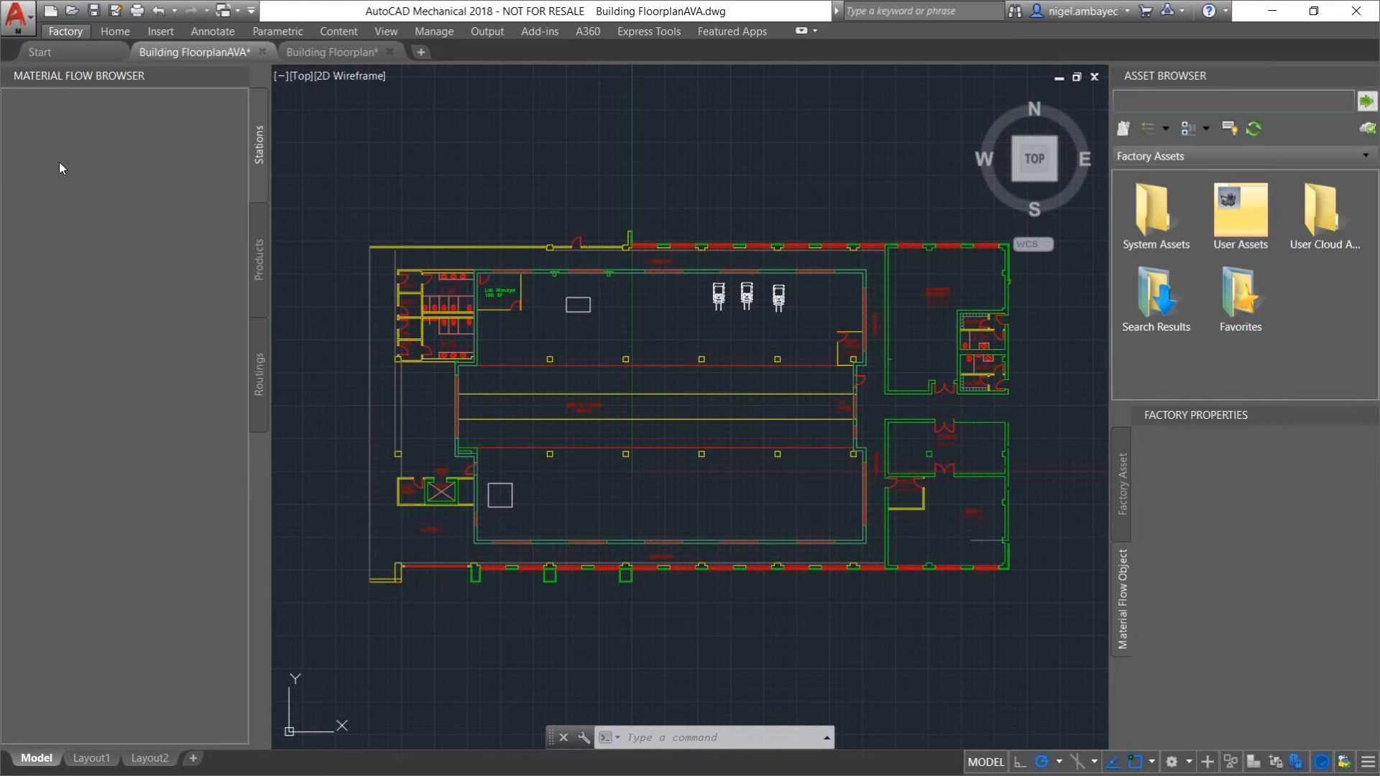
double_click(68, 36)
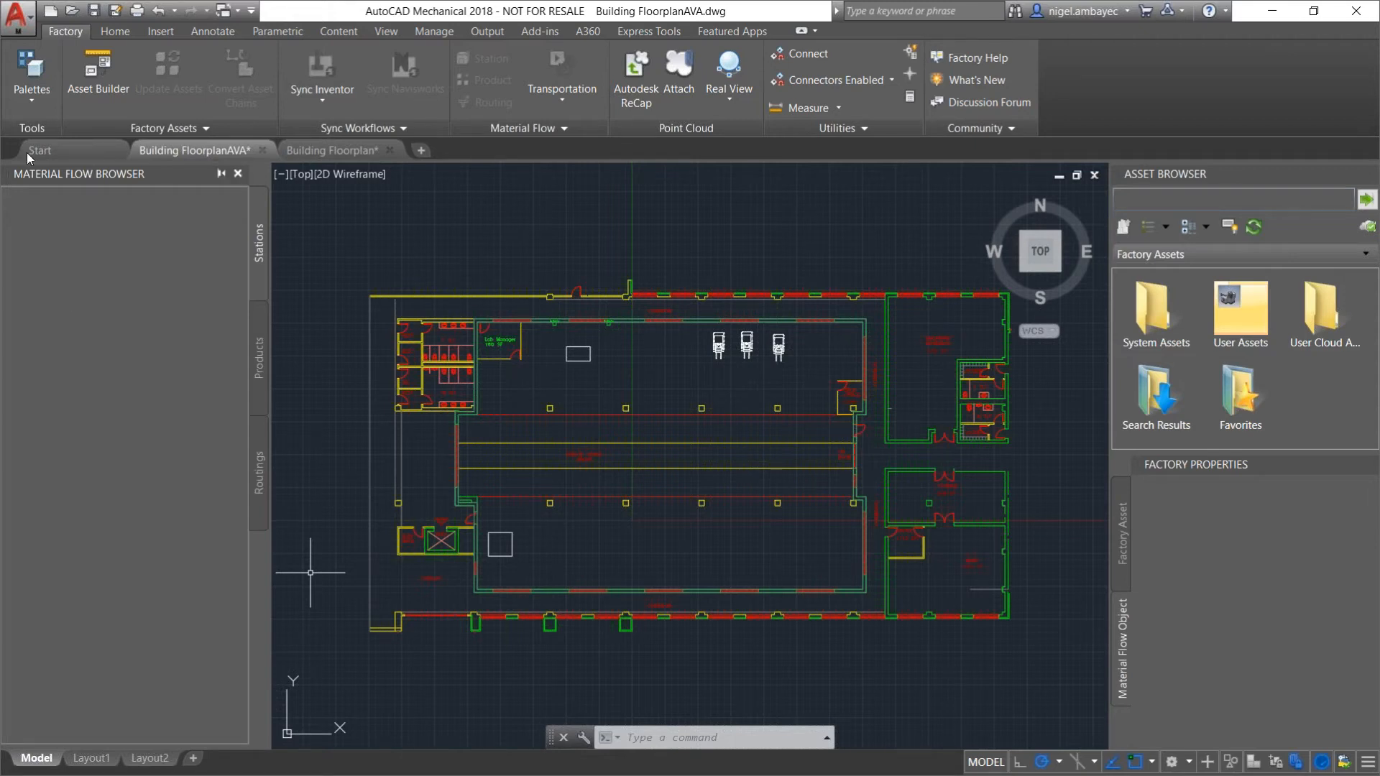
Review the available factory palettes and bring up the Asset Browser.
left_click(37, 99)
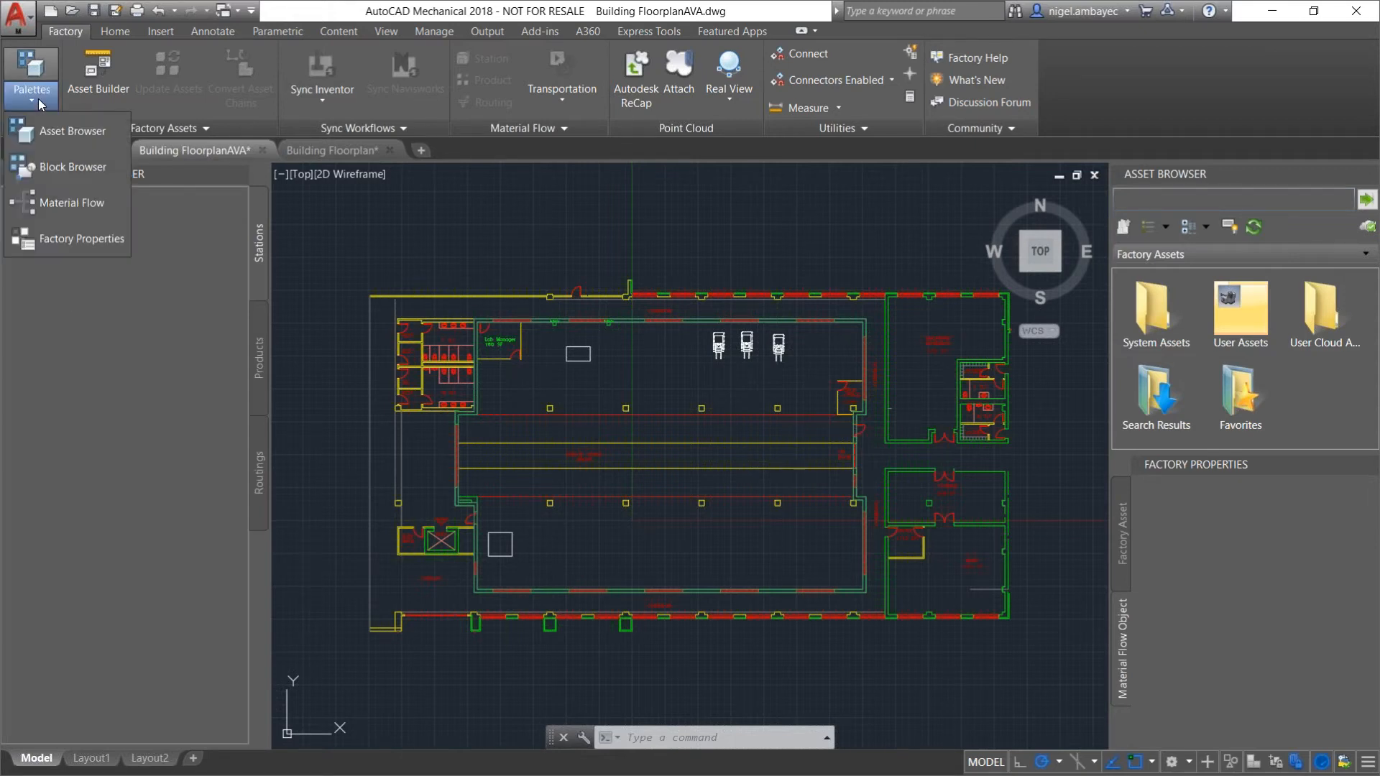
left_click(37, 97)
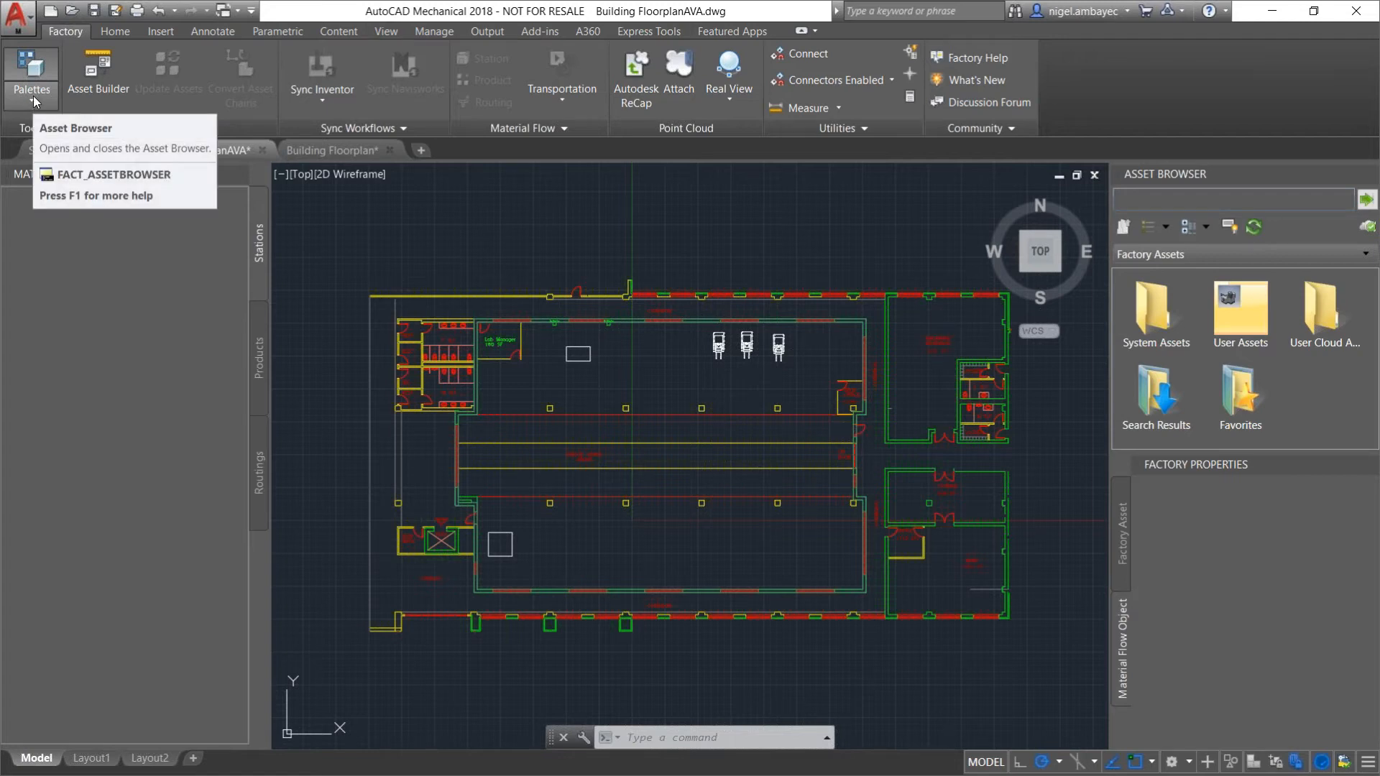
left_click(33, 98)
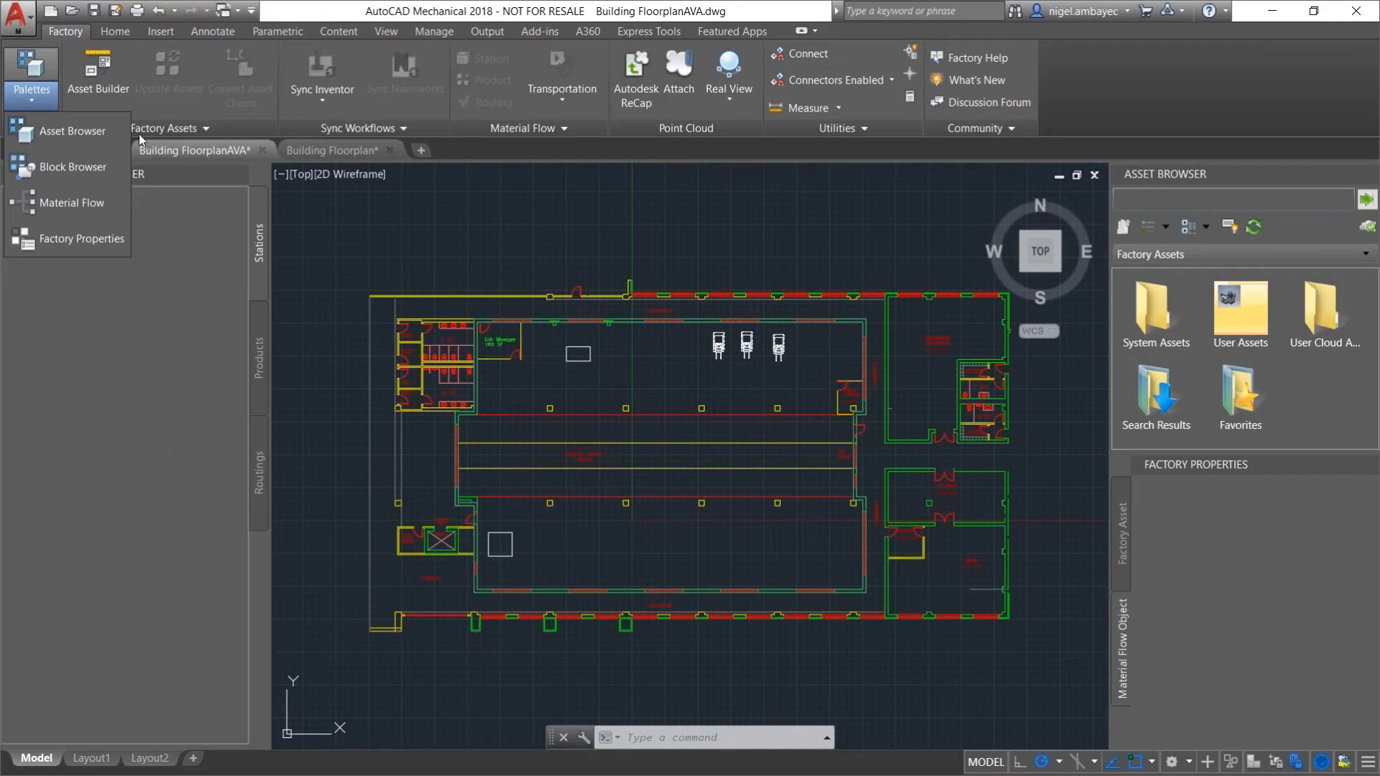
left_click(111, 126)
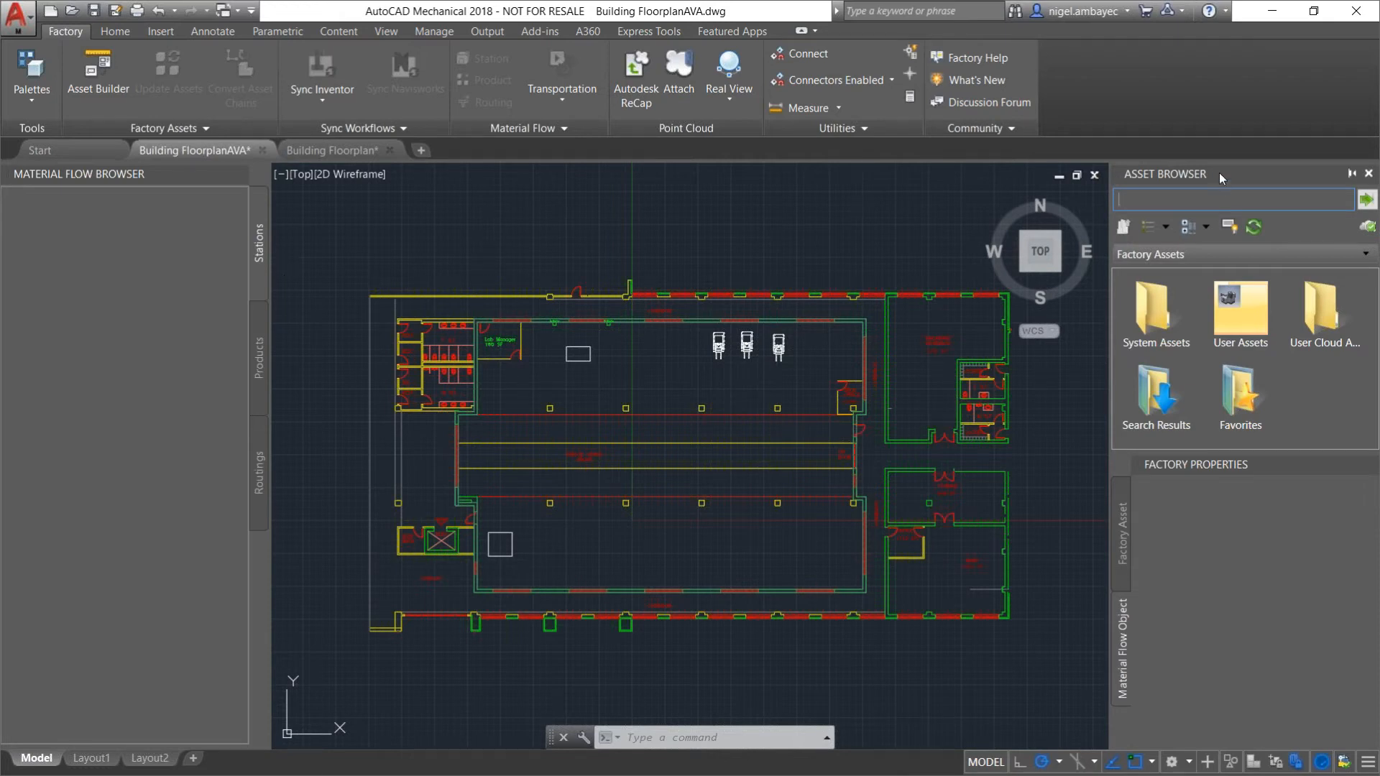
Undock the Asset Browser as a floating palette and dock it again above the Factory Properties.
left_click_drag(909, 243, 909, 240)
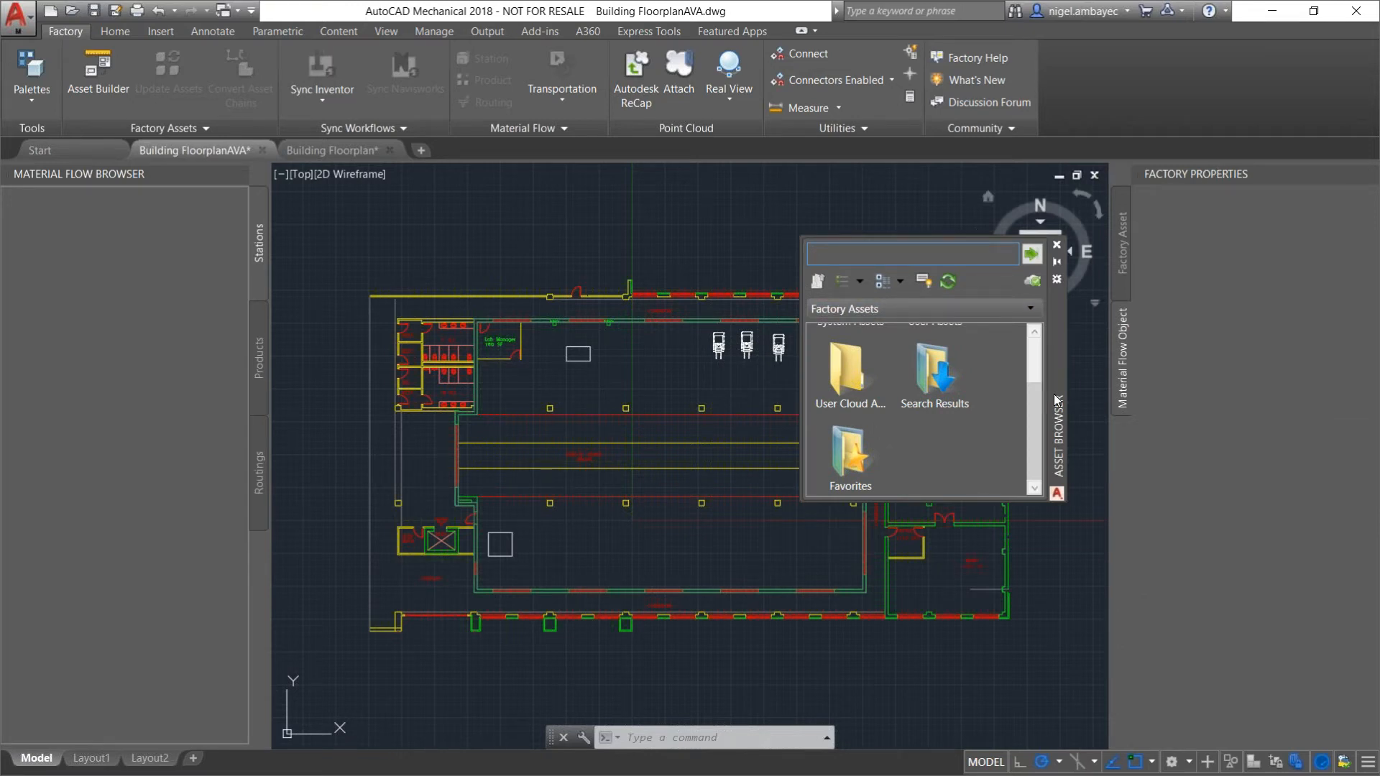
mouse_move(1055, 391)
left_mouse_down()
mouse_move(1238, 157)
mouse_move(1265, 162)
mouse_move(1287, 201)
left_mouse_up()
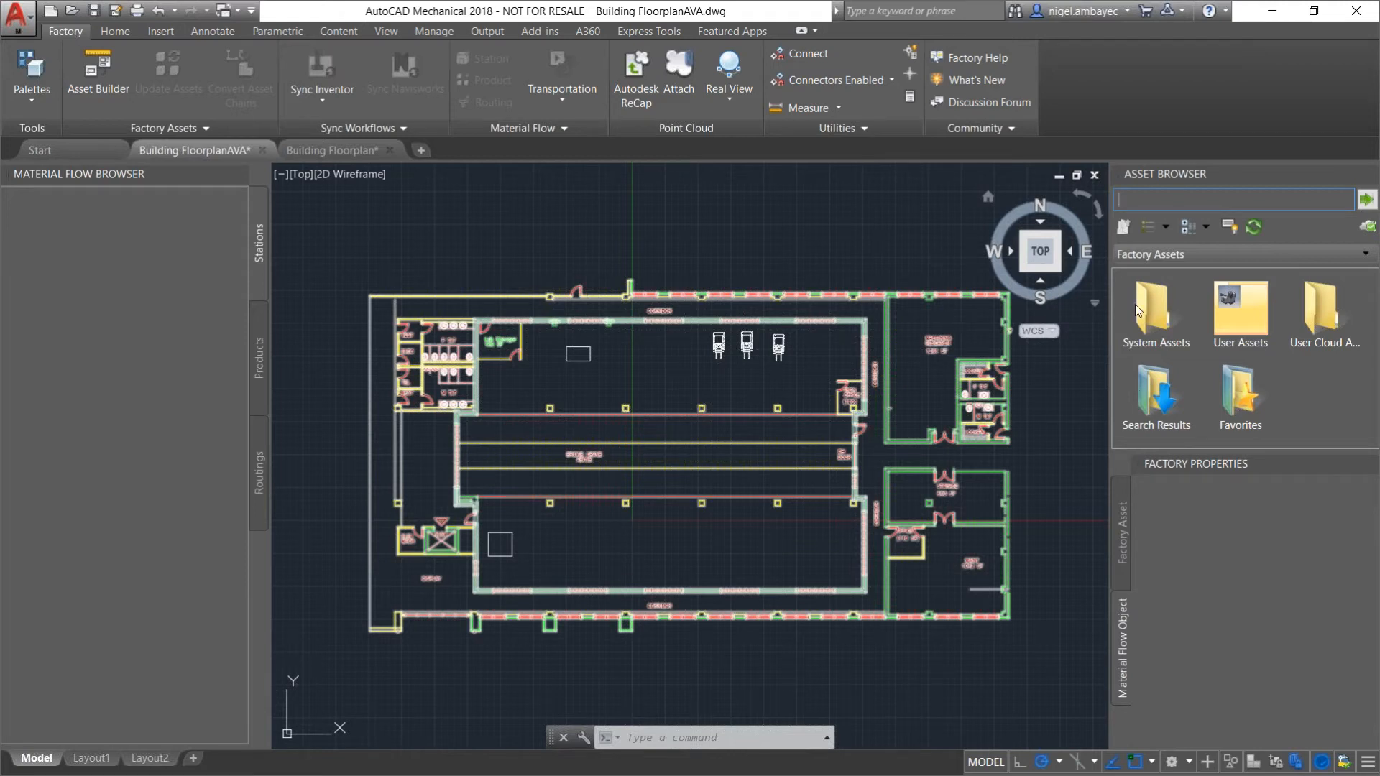
left_click(949, 224)
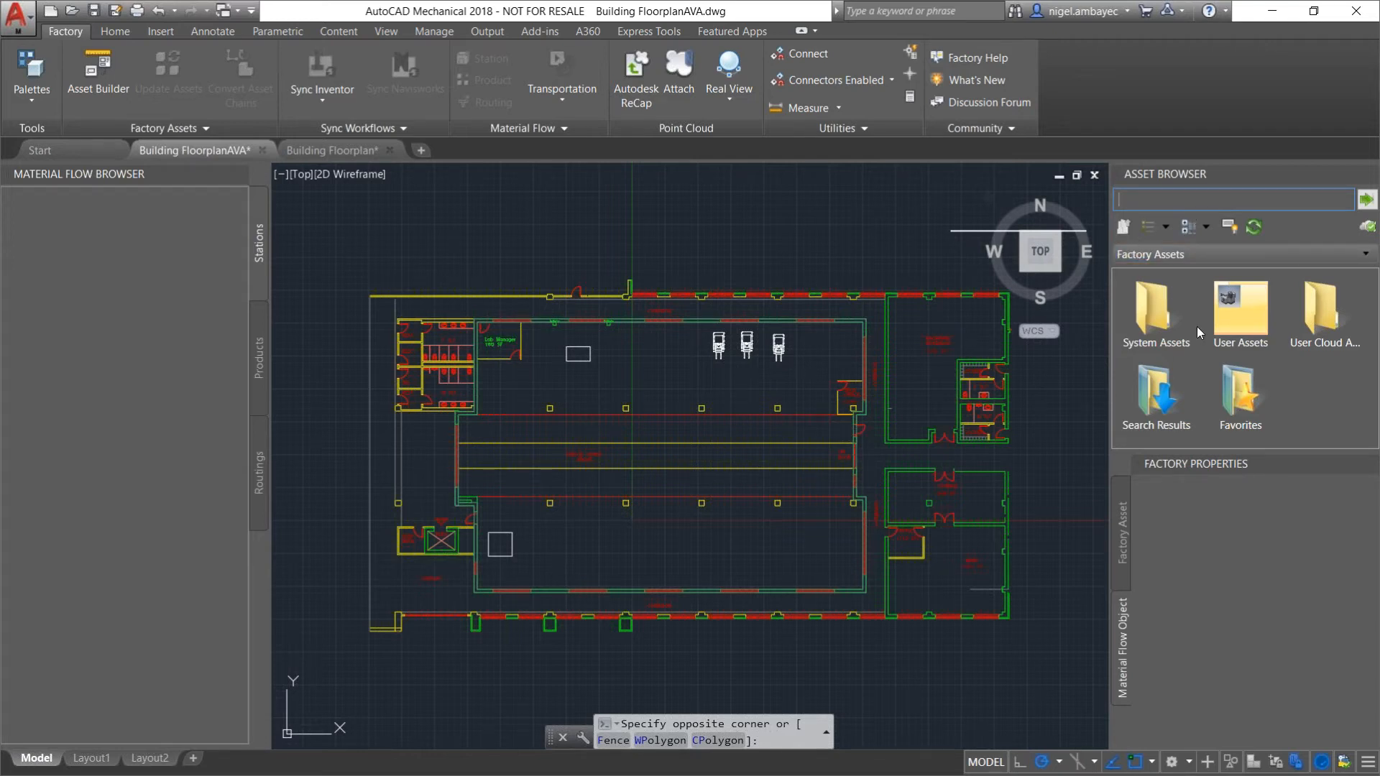
Search the Asset Browser for HAAS and browse the machines to the VF models.
type("HAAS")
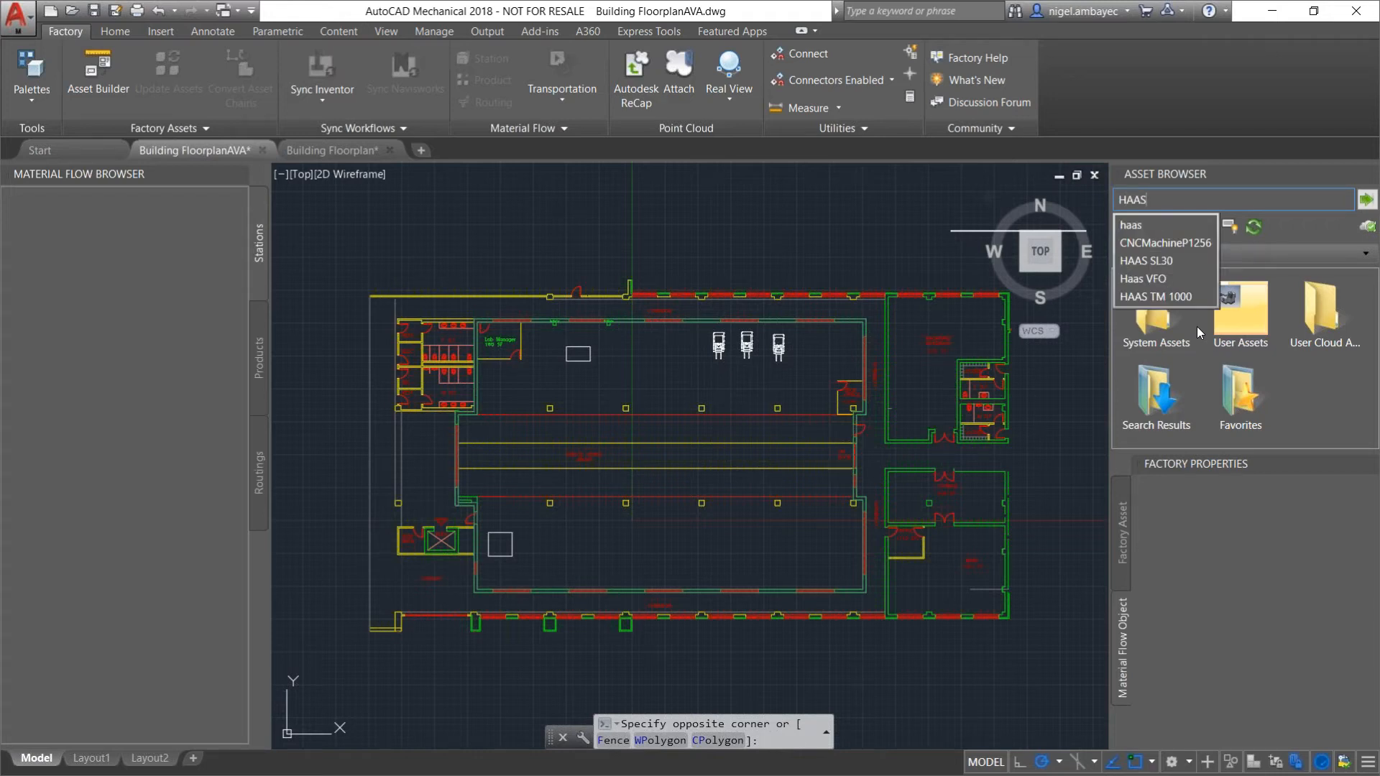
key("Return")
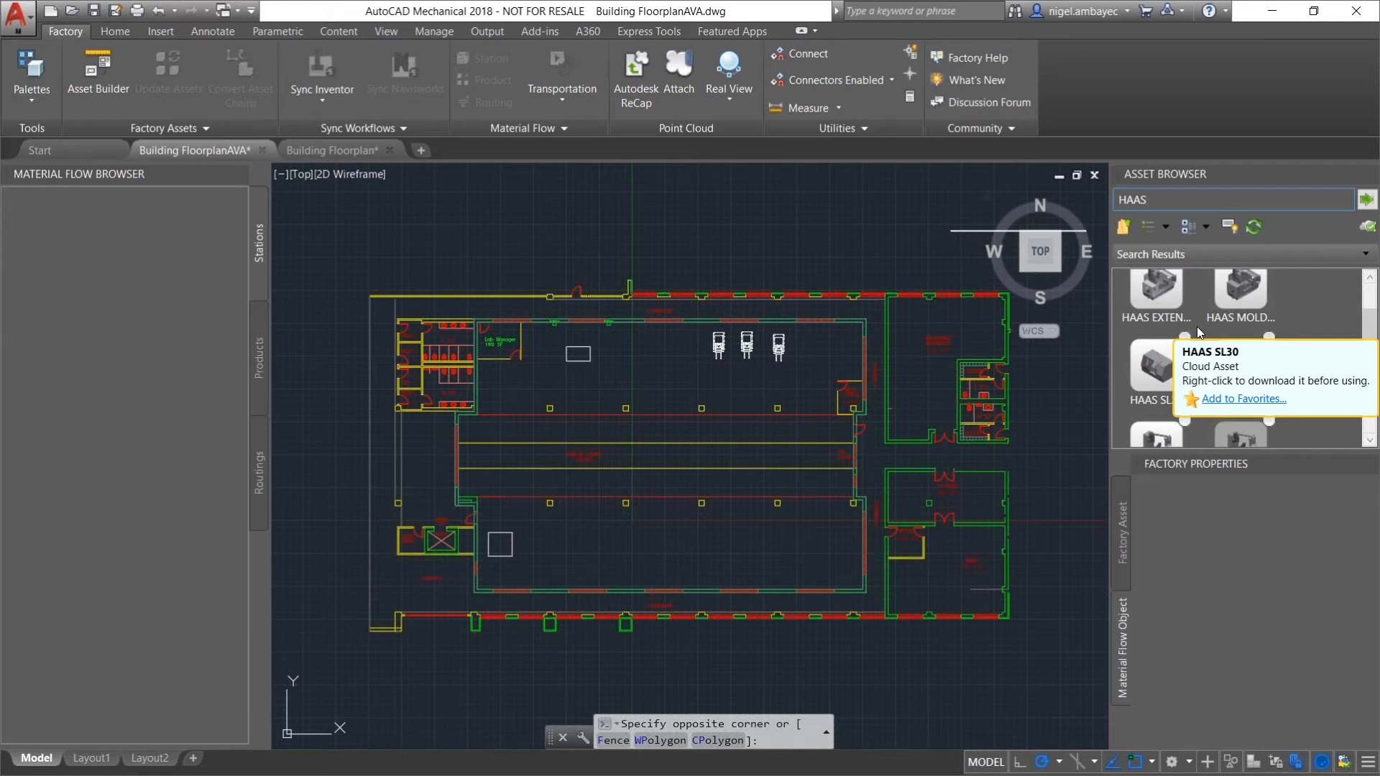
left_click_drag(1368, 340, 1377, 389)
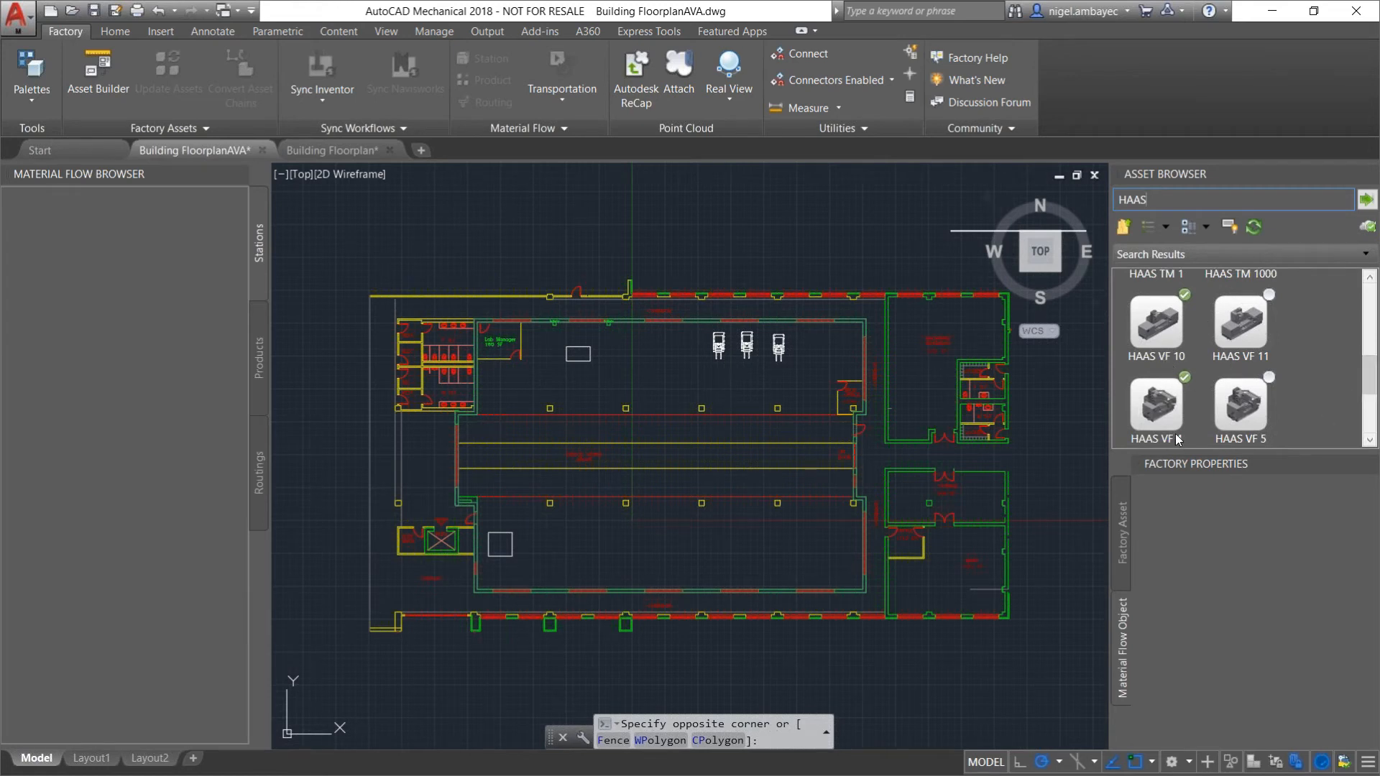
left_click_drag(1371, 381, 1371, 382)
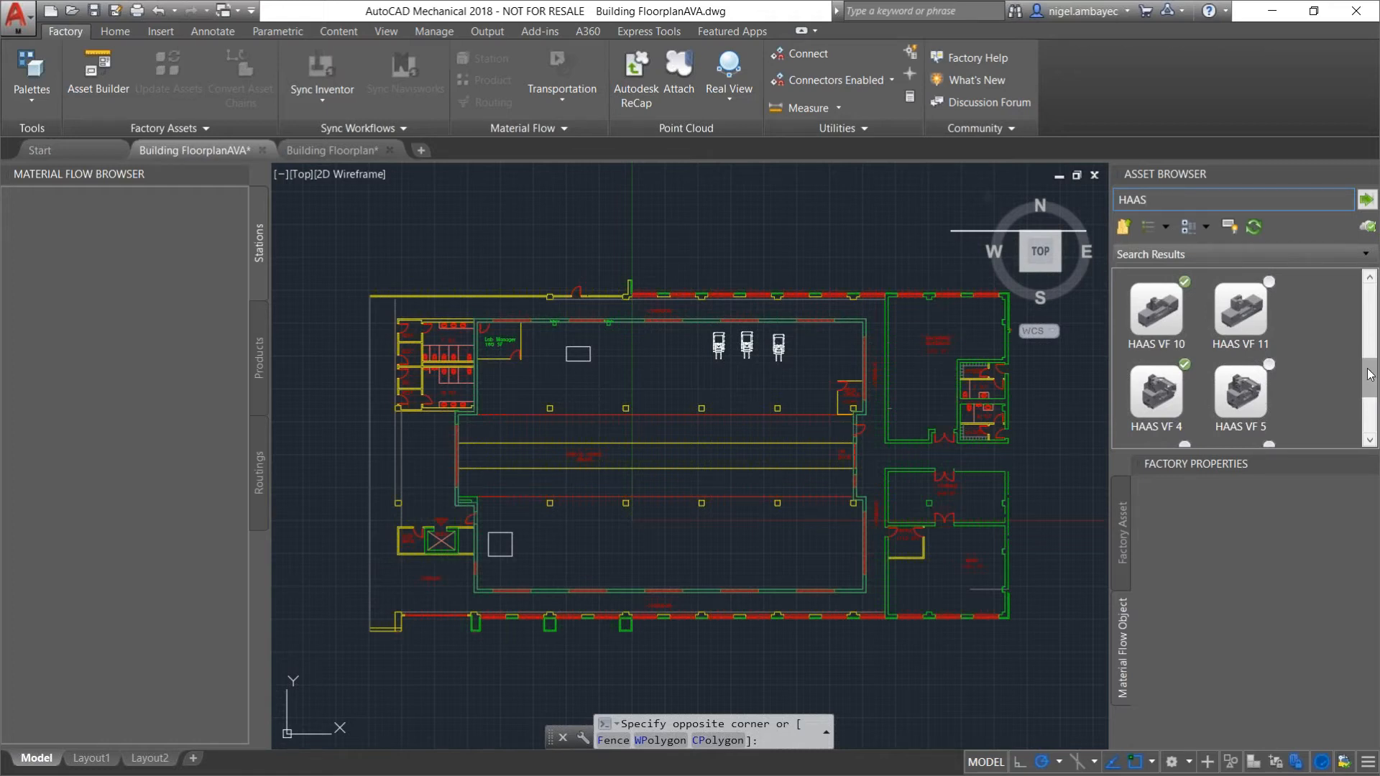
scroll(1370, 374, "up", 1)
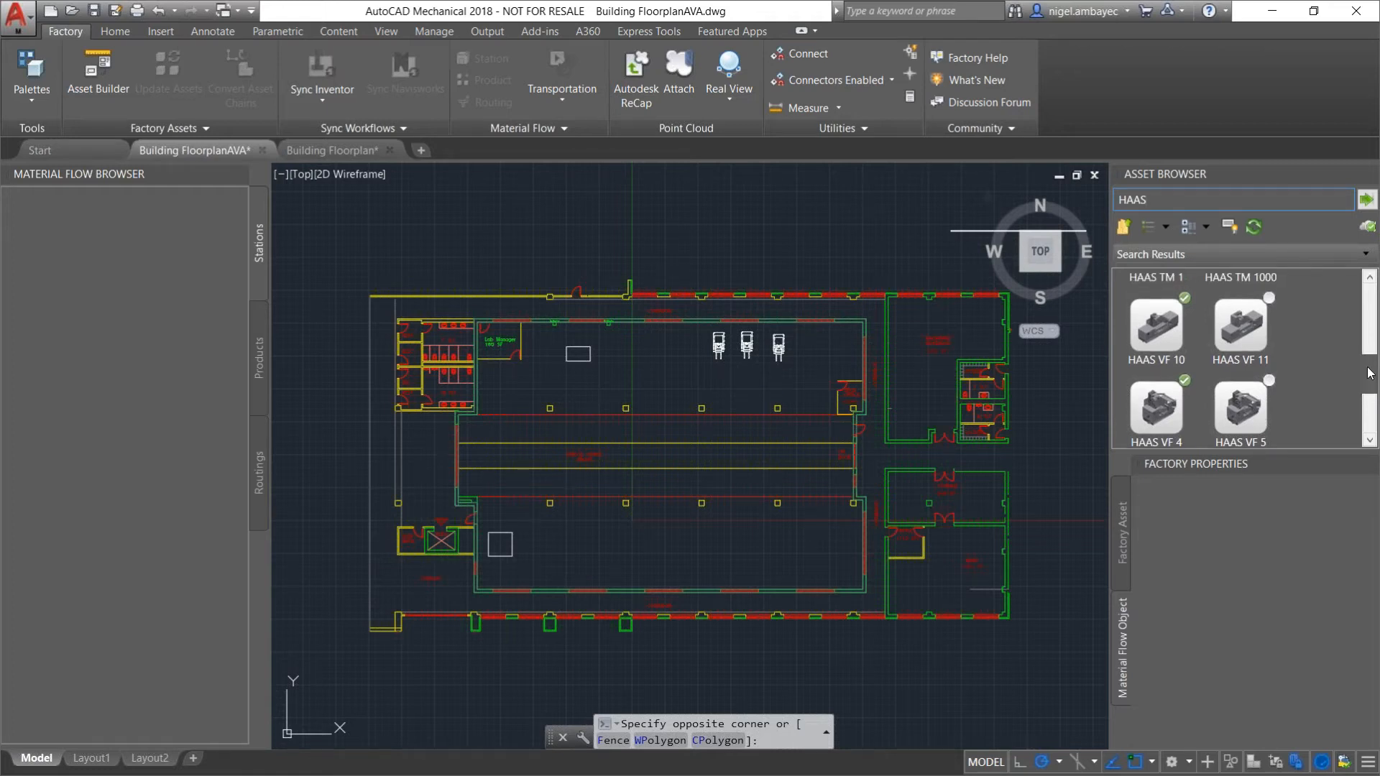
scroll(1370, 374, "down", 1)
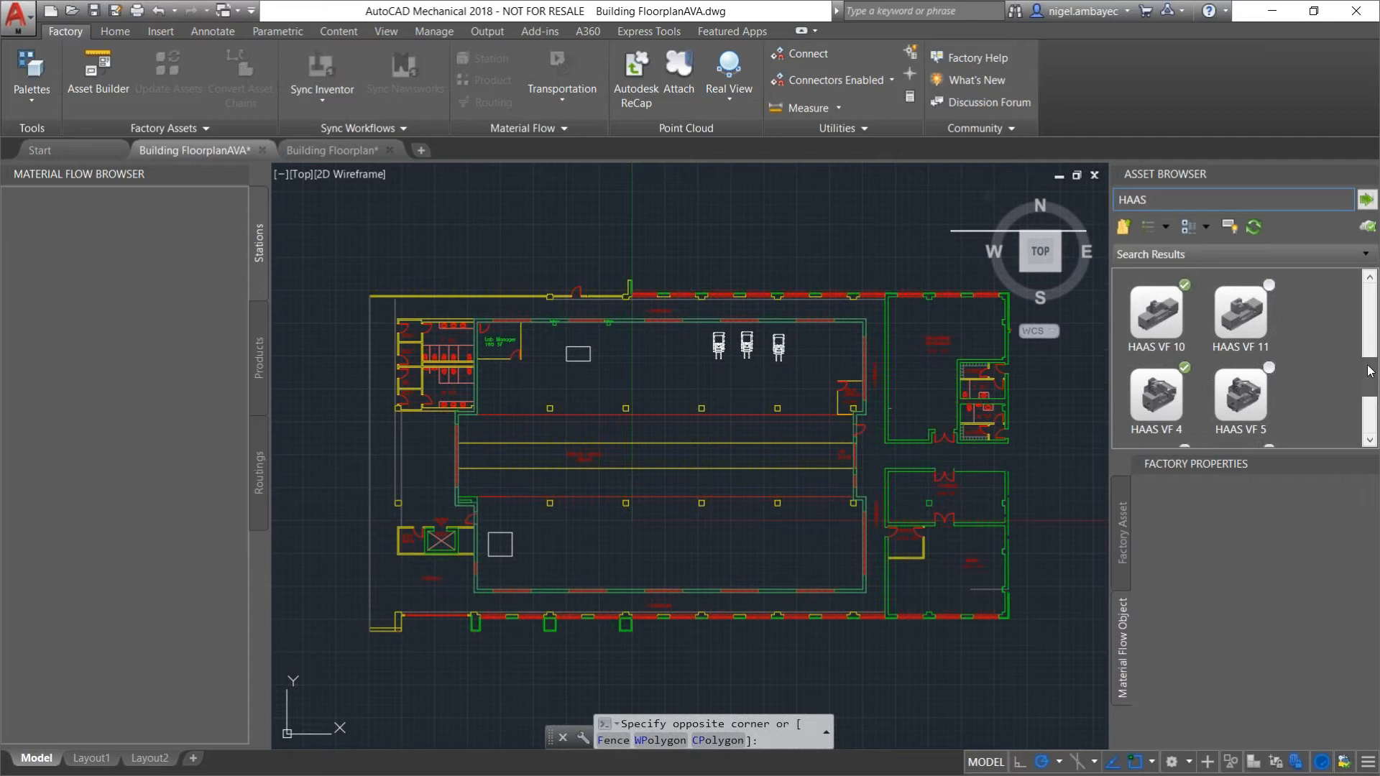
mouse_move(1370, 374)
left_mouse_down()
mouse_move(1369, 302)
mouse_move(1376, 378)
left_mouse_up()
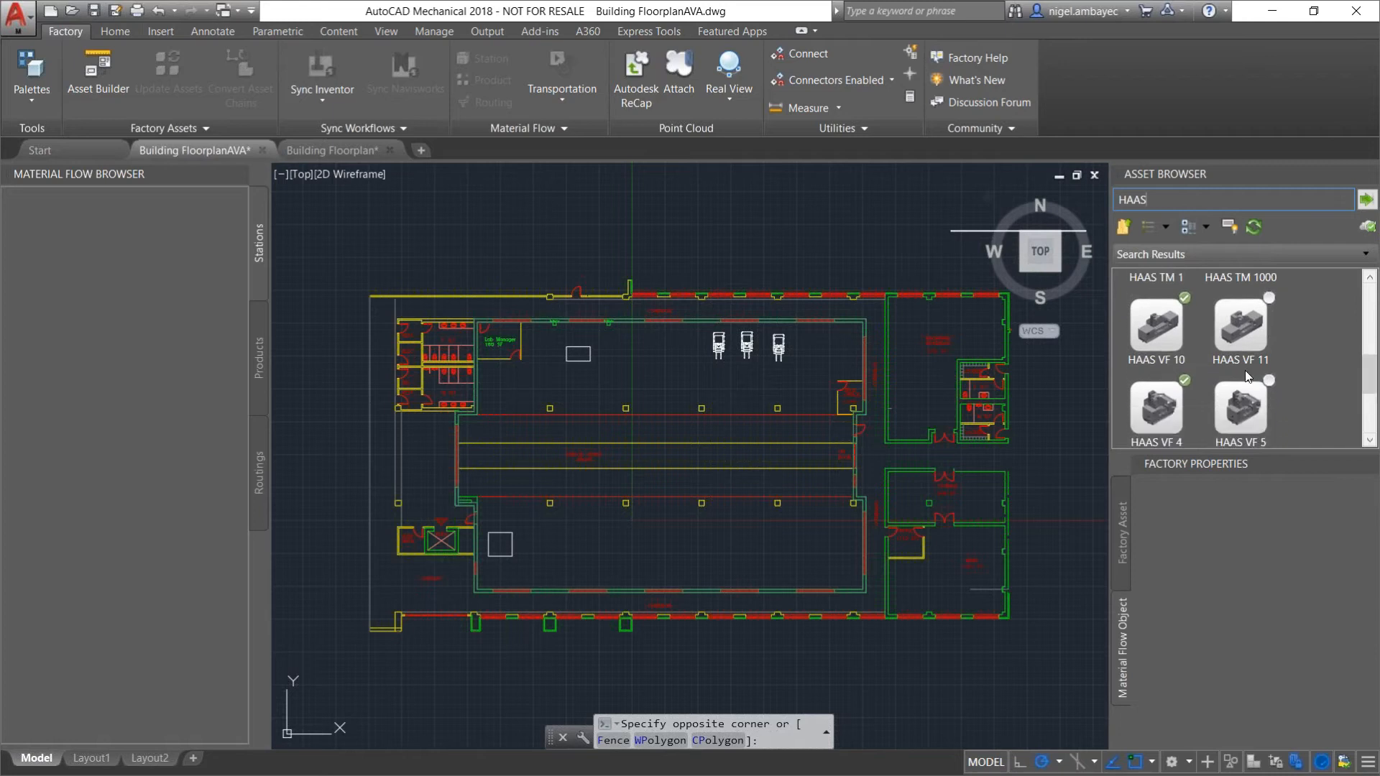
Place one HAAS VF 10 machine lengthwise in the lower hall of the floor plan, beside the square outline, and end the placement.
left_click(1164, 332)
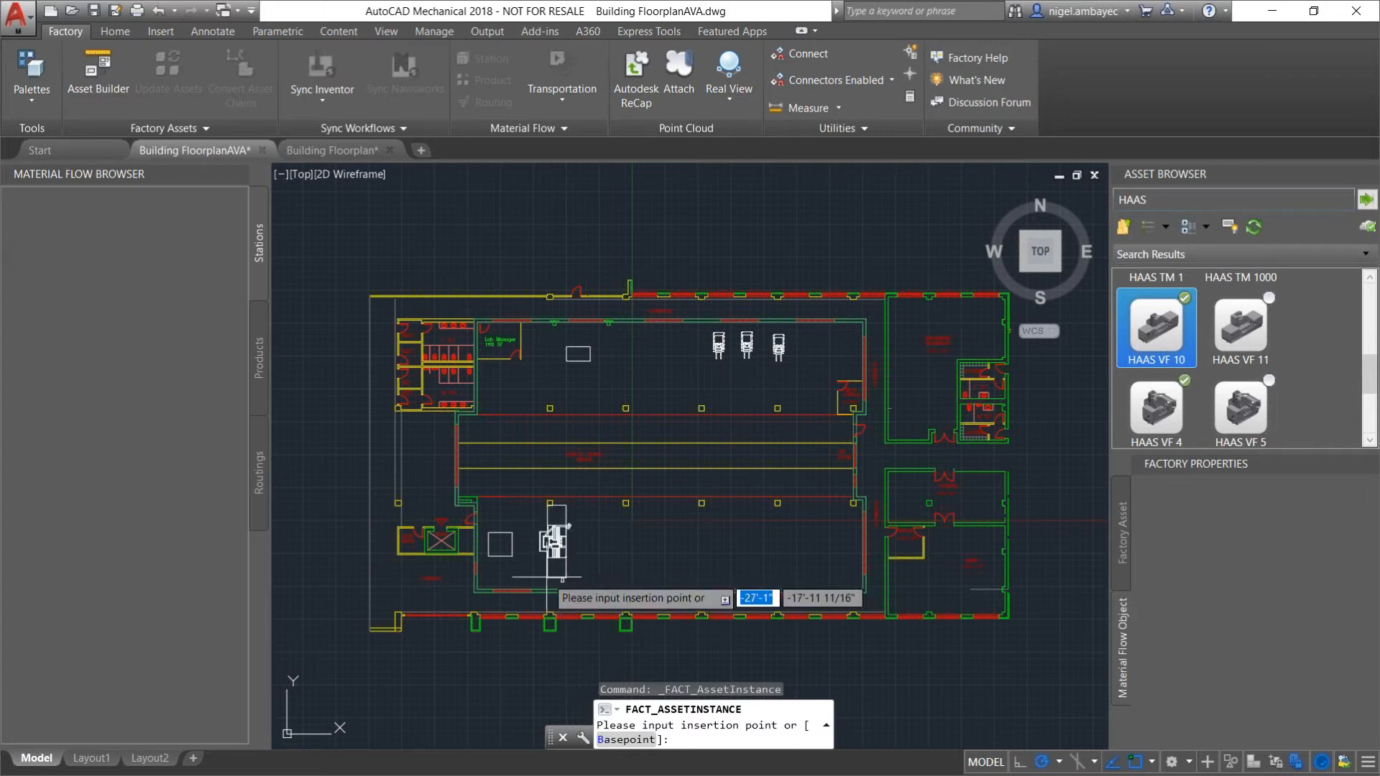
left_click(603, 562)
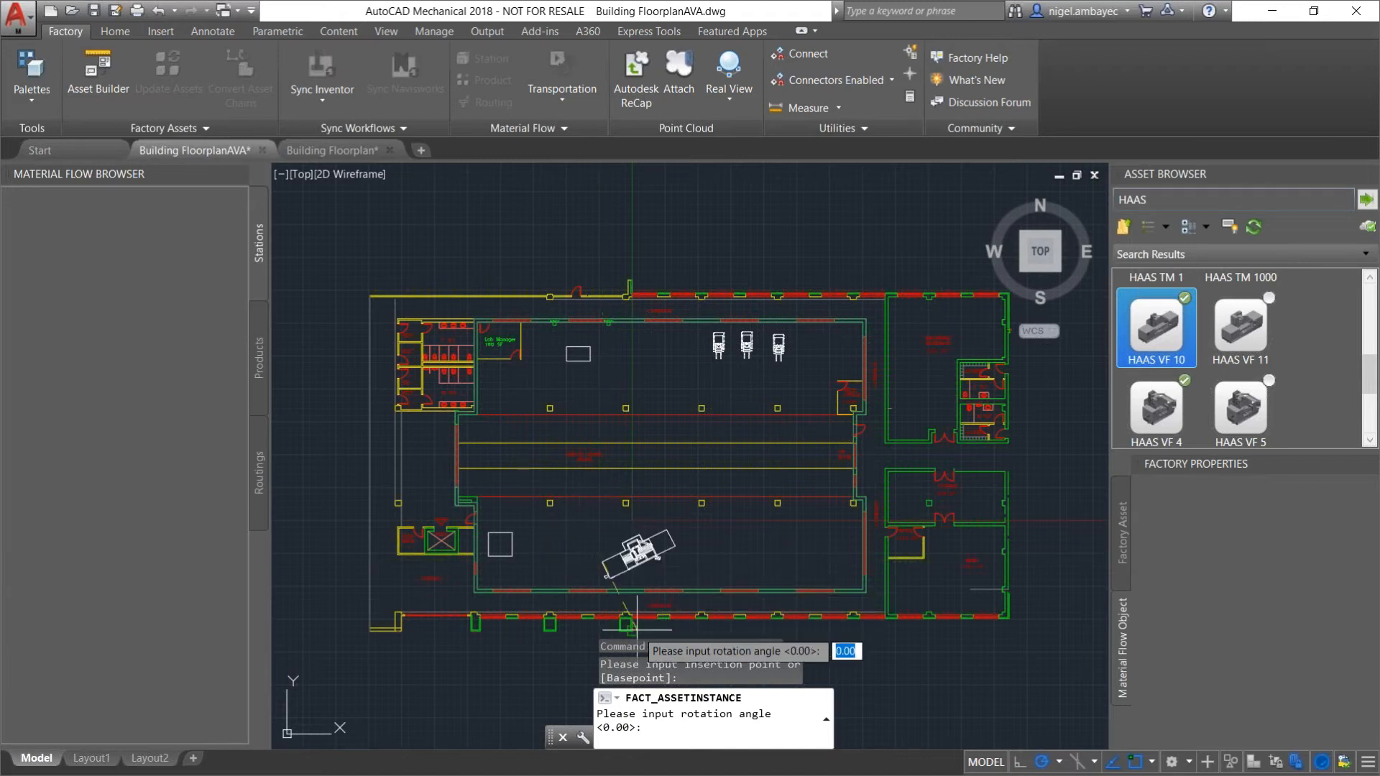
left_click(602, 526)
right_click(690, 573)
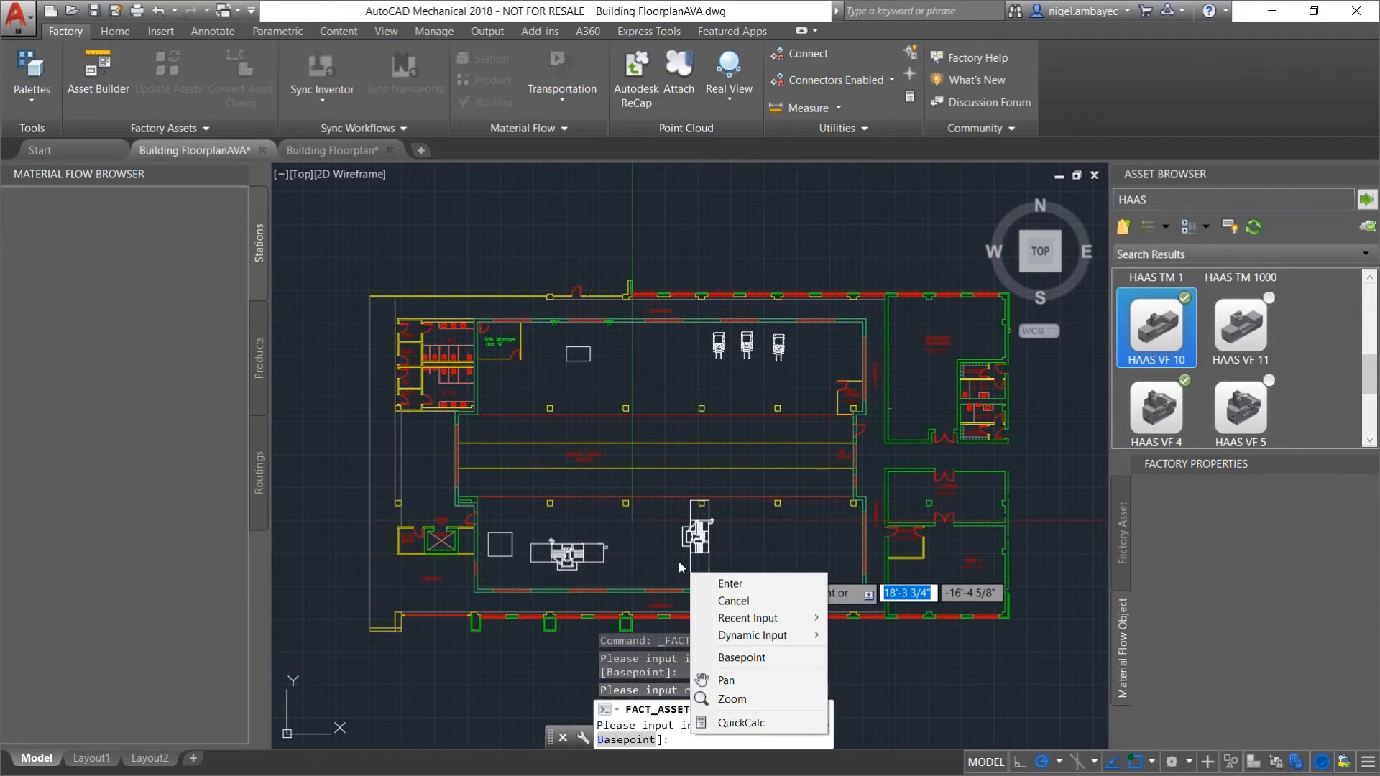
left_click(728, 584)
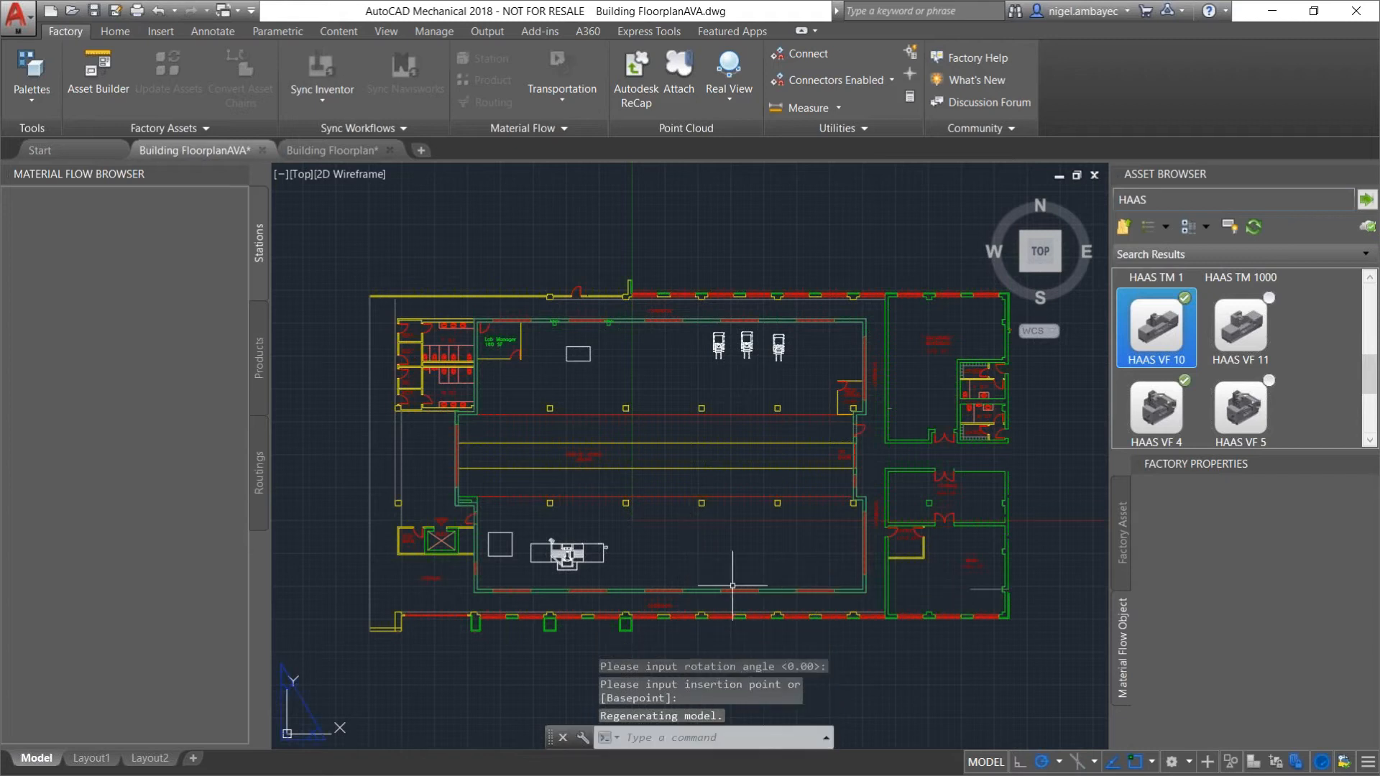
key("Escape")
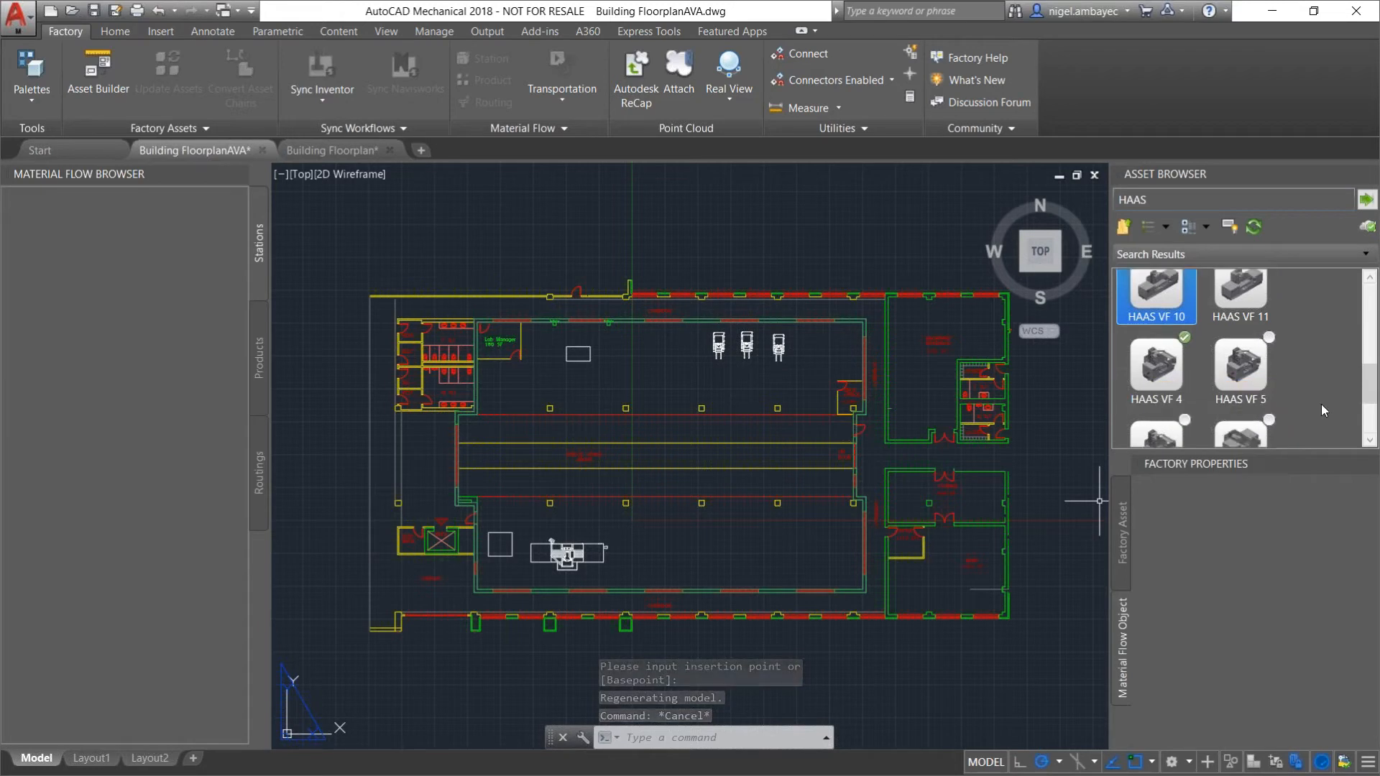
Check the availability of the HAAS VF cloud assets and download the HAAS VF 5 asset.
left_click(1227, 425)
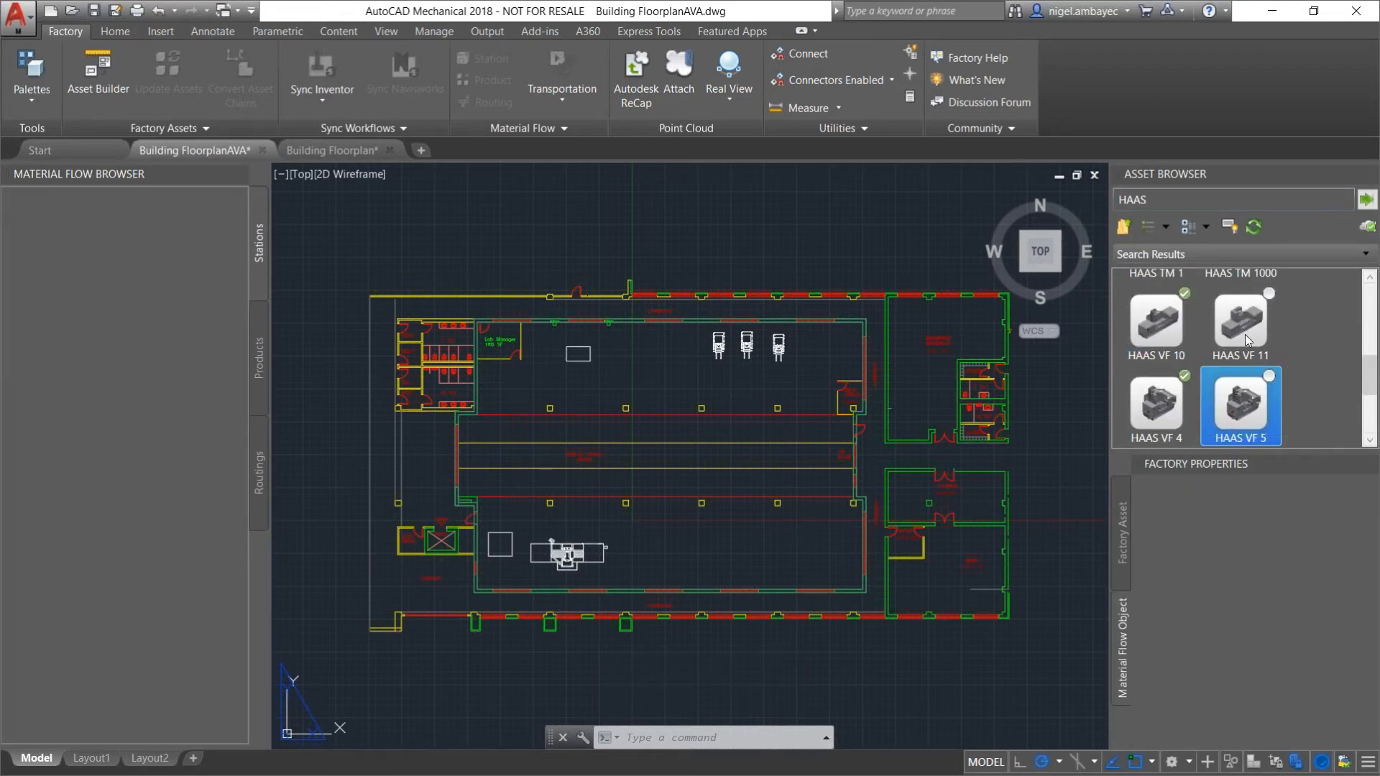
mouse_move(1189, 295)
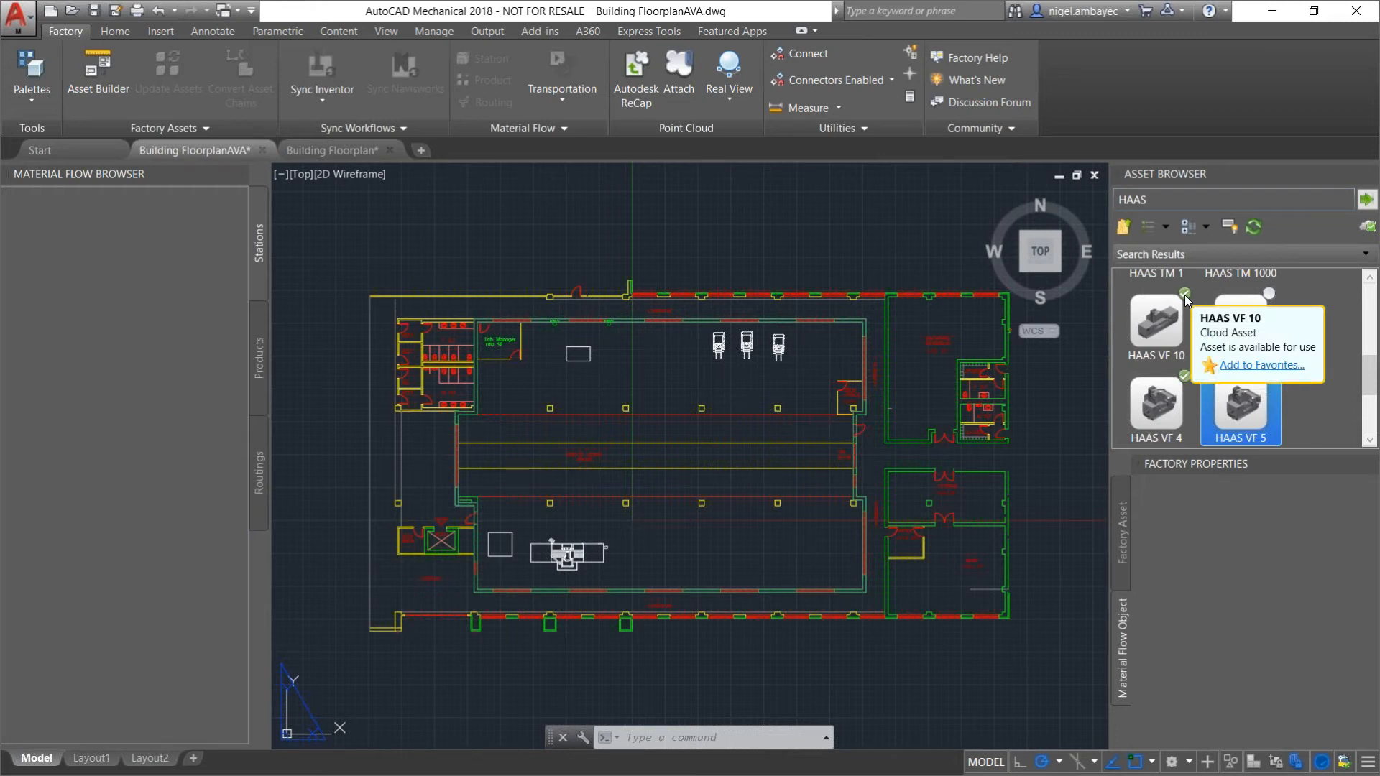
mouse_move(1266, 392)
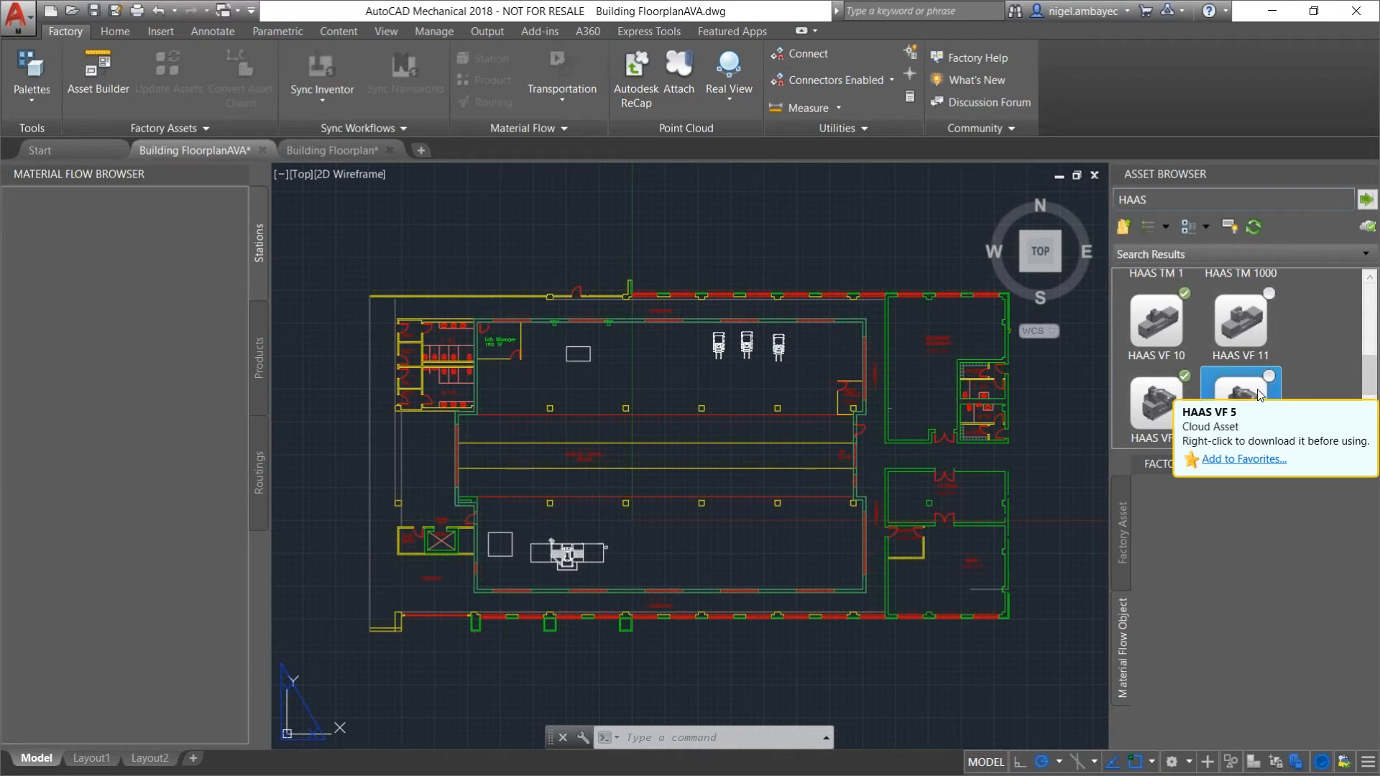
right_click(1256, 396)
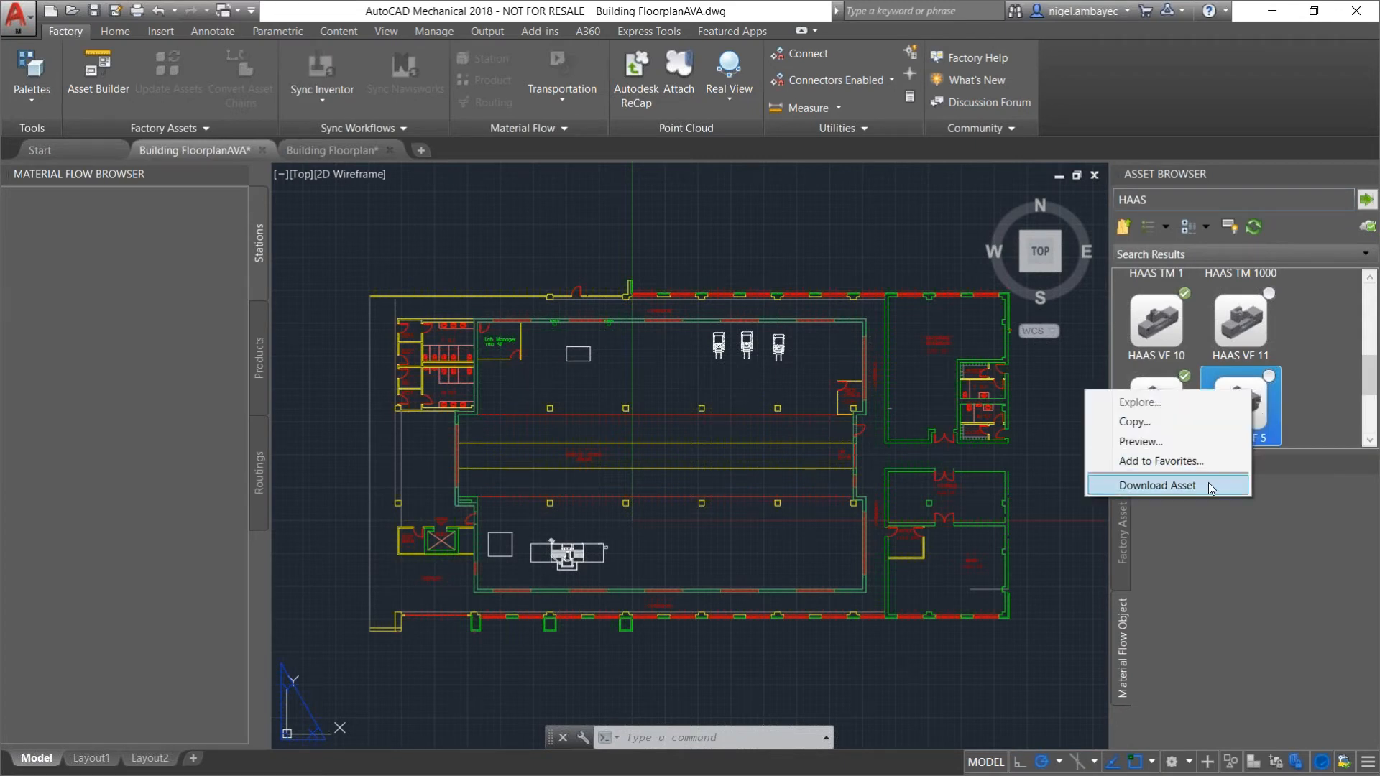
left_click(1157, 485)
mouse_move(1269, 387)
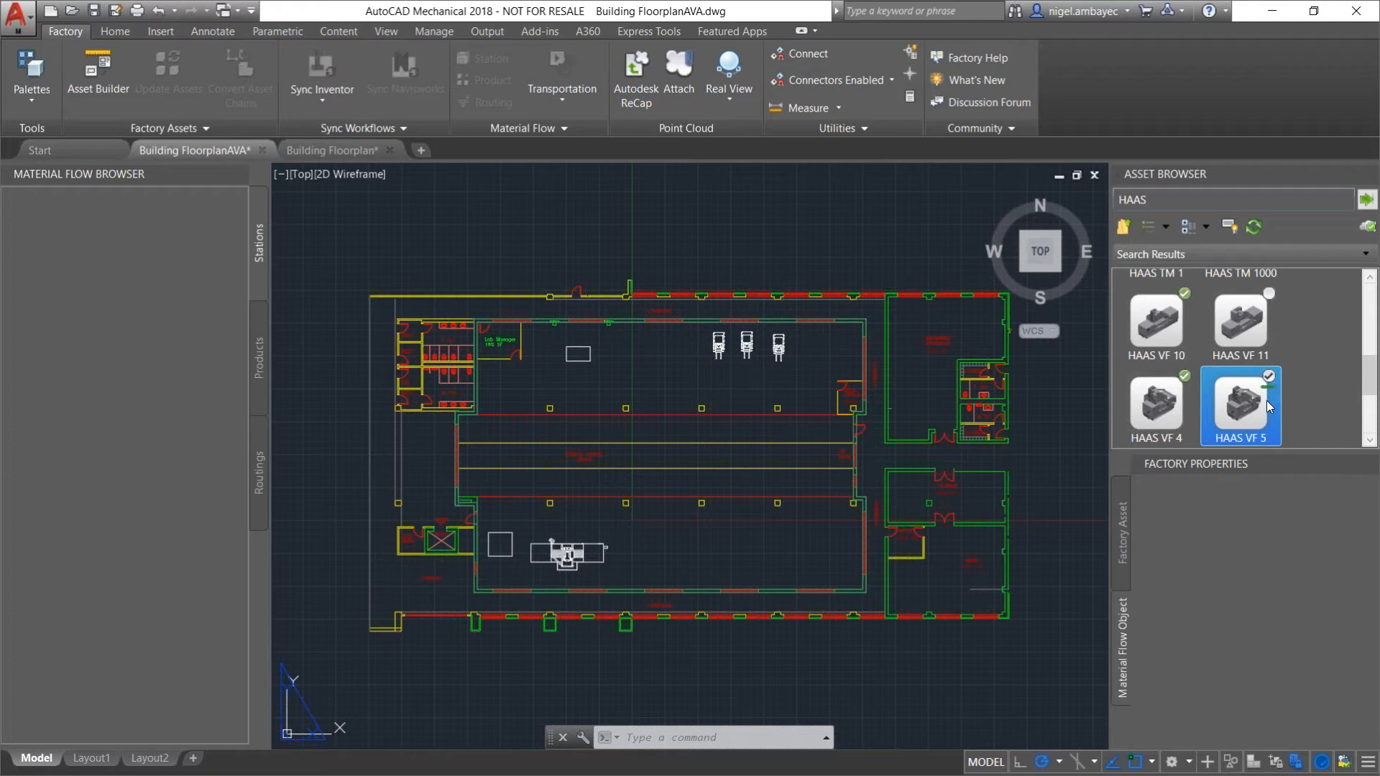
Place one HAAS VF 5 machine upright beside the HAAS VF 10 in the lower hall and end the placement.
left_click(1232, 411)
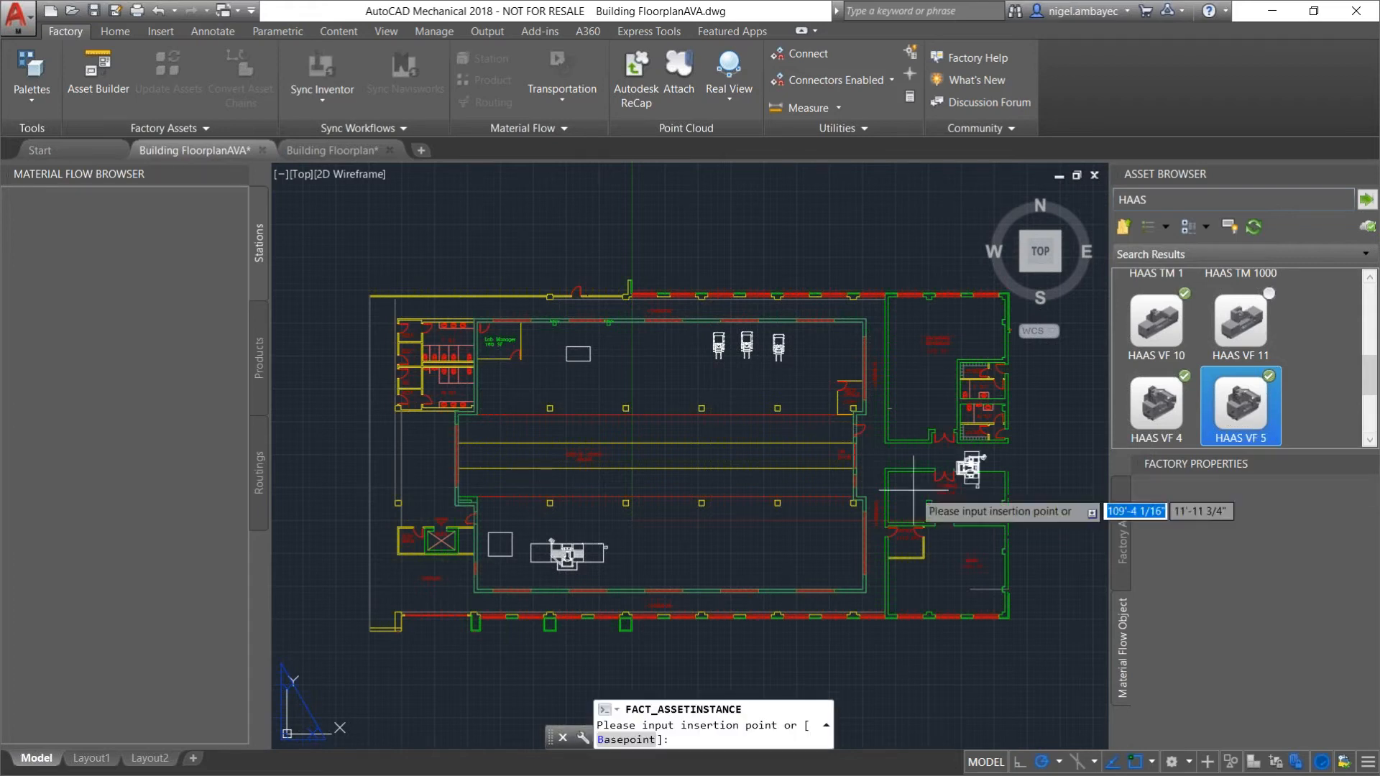
left_click(643, 574)
left_click(650, 564)
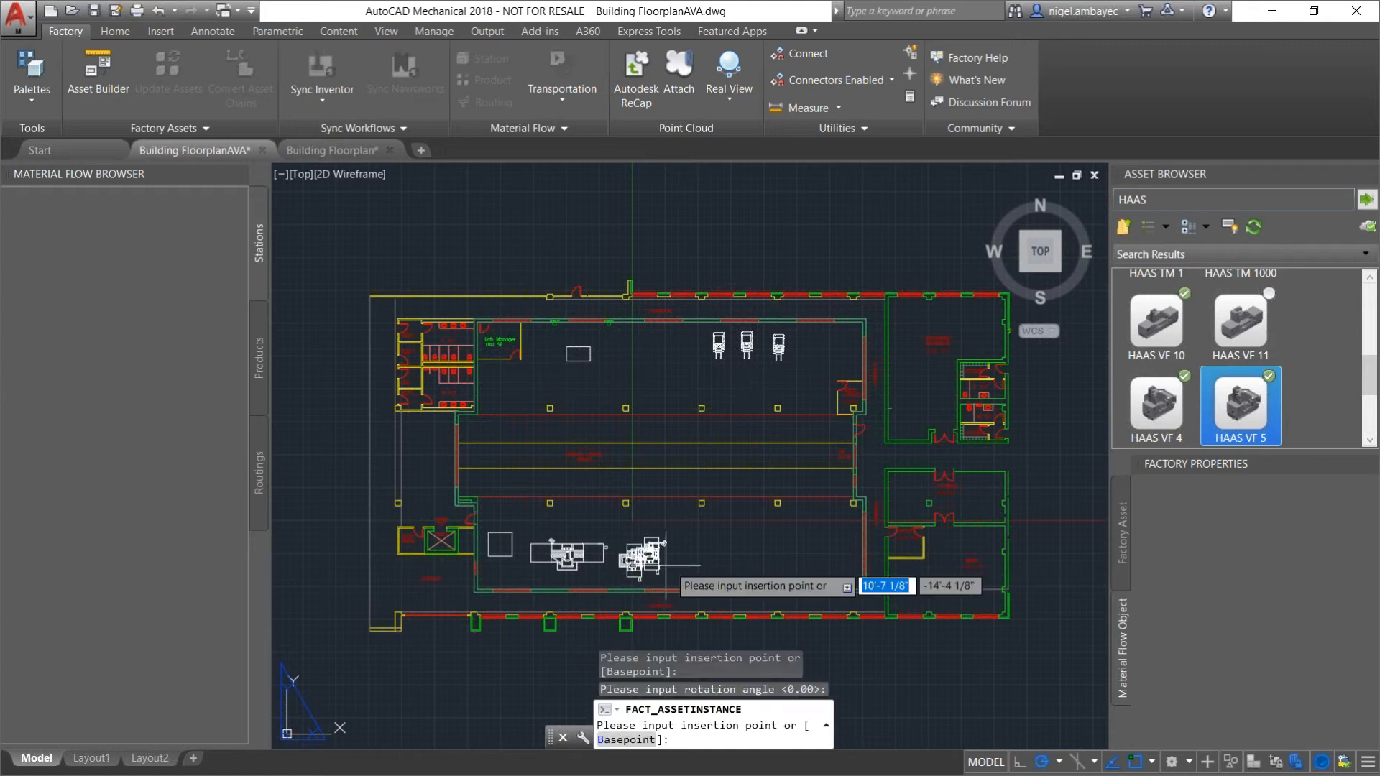
right_click(690, 559)
left_click(718, 568)
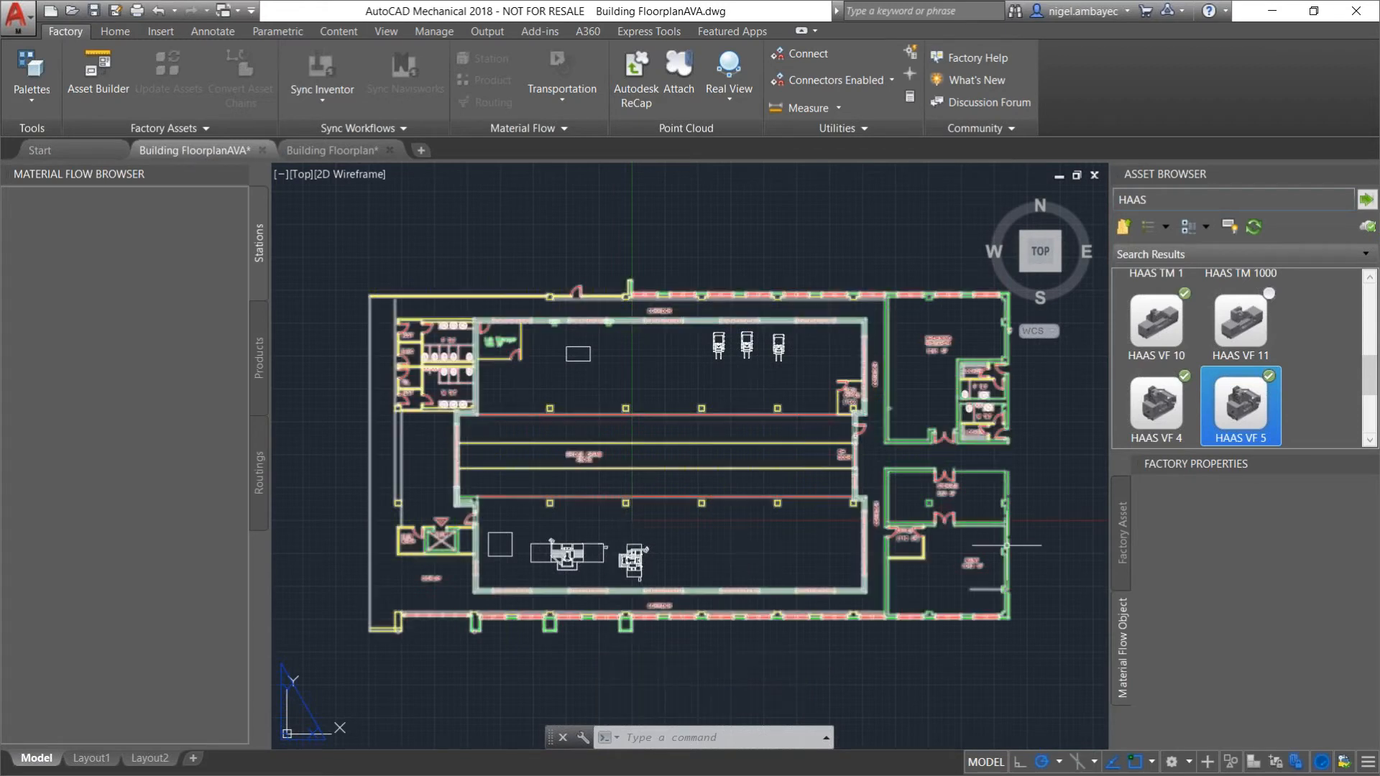
right_click(761, 553)
key("Escape")
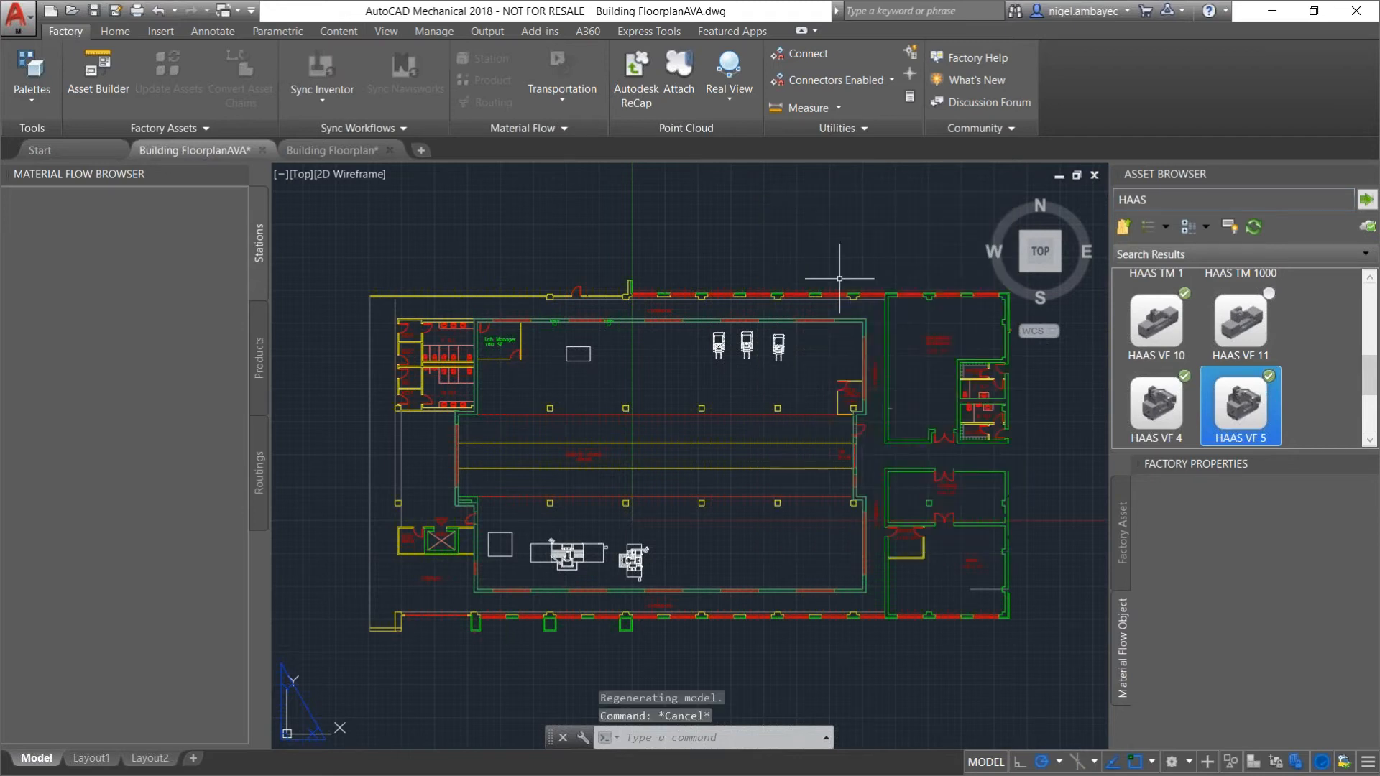
Look through the top-level Factory Assets folders, search the assets for KETIV and check the details of the CNC machine found.
left_click(1124, 229)
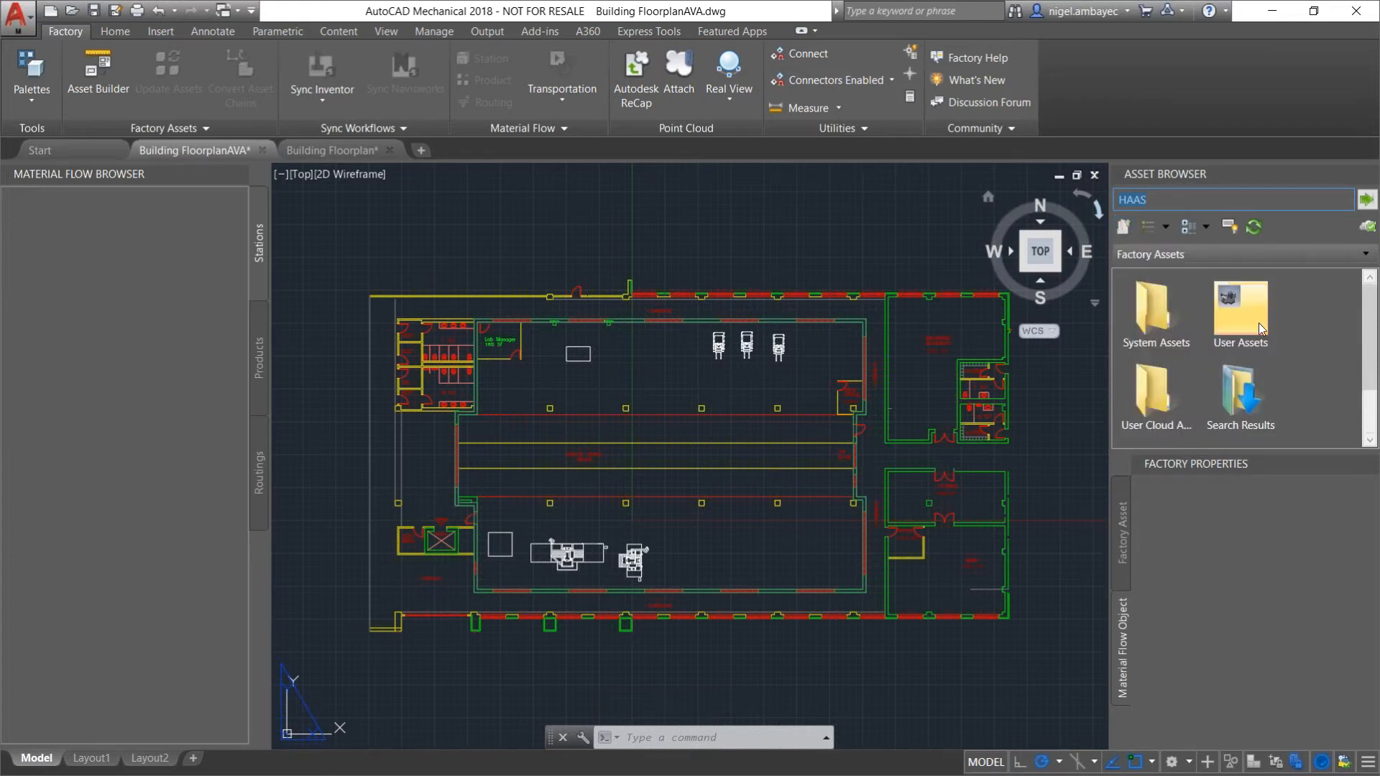
scroll(1221, 386, "down", 2)
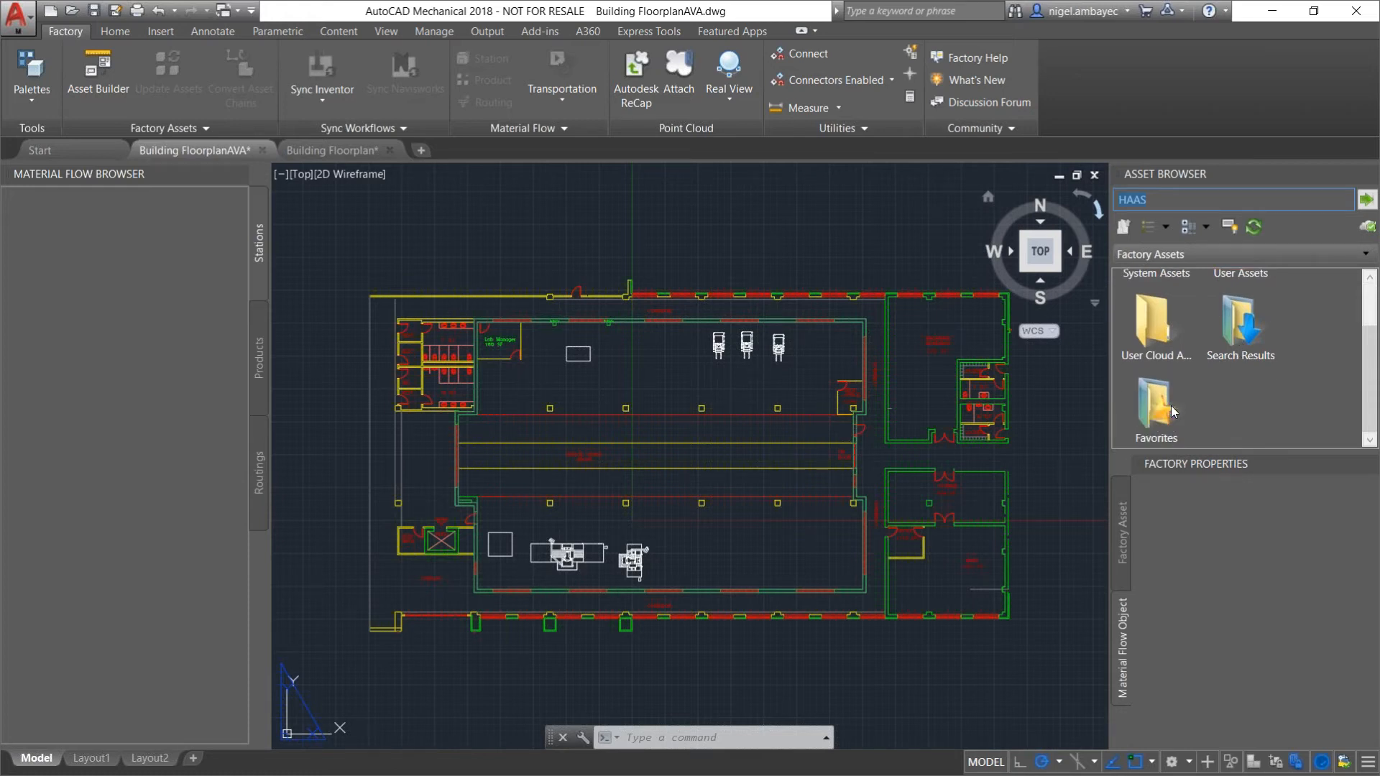
scroll(1249, 391, "up", 2)
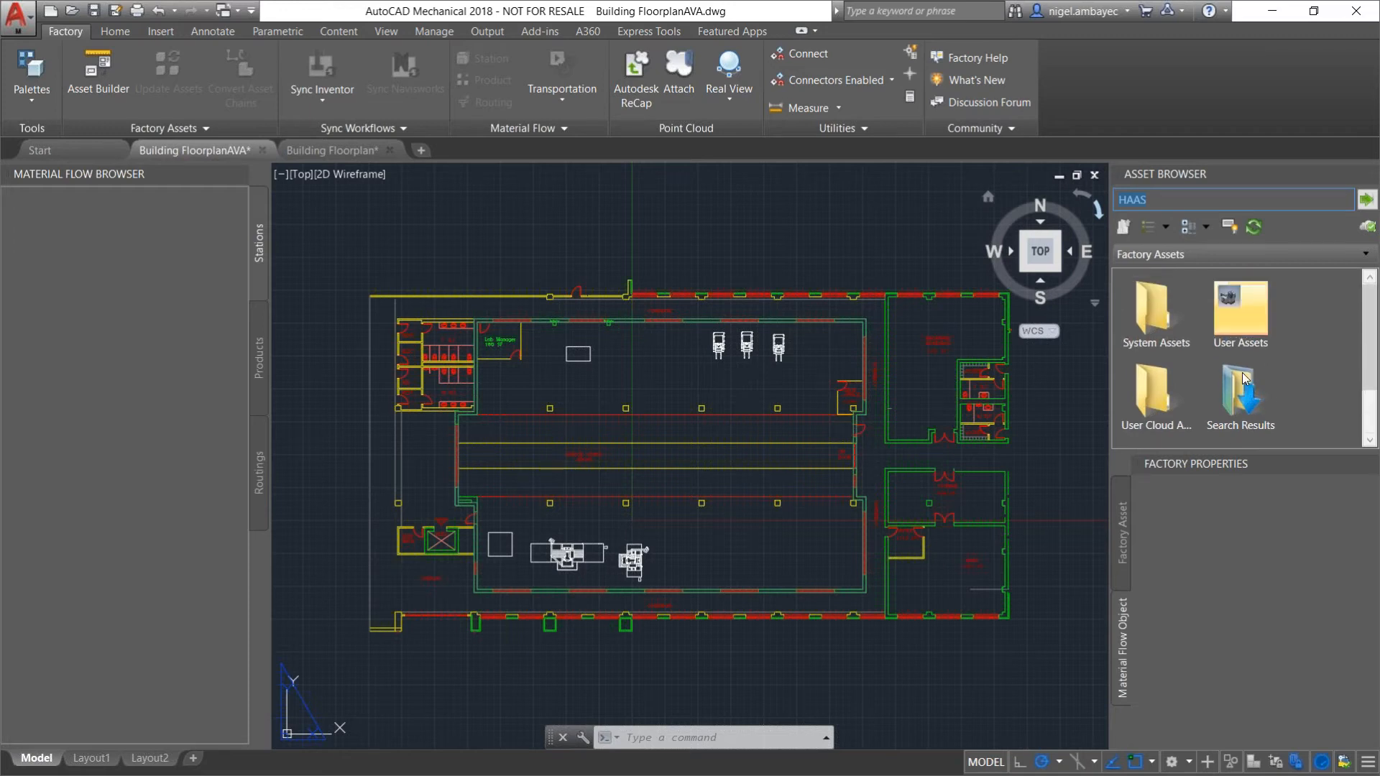
type("KETIV")
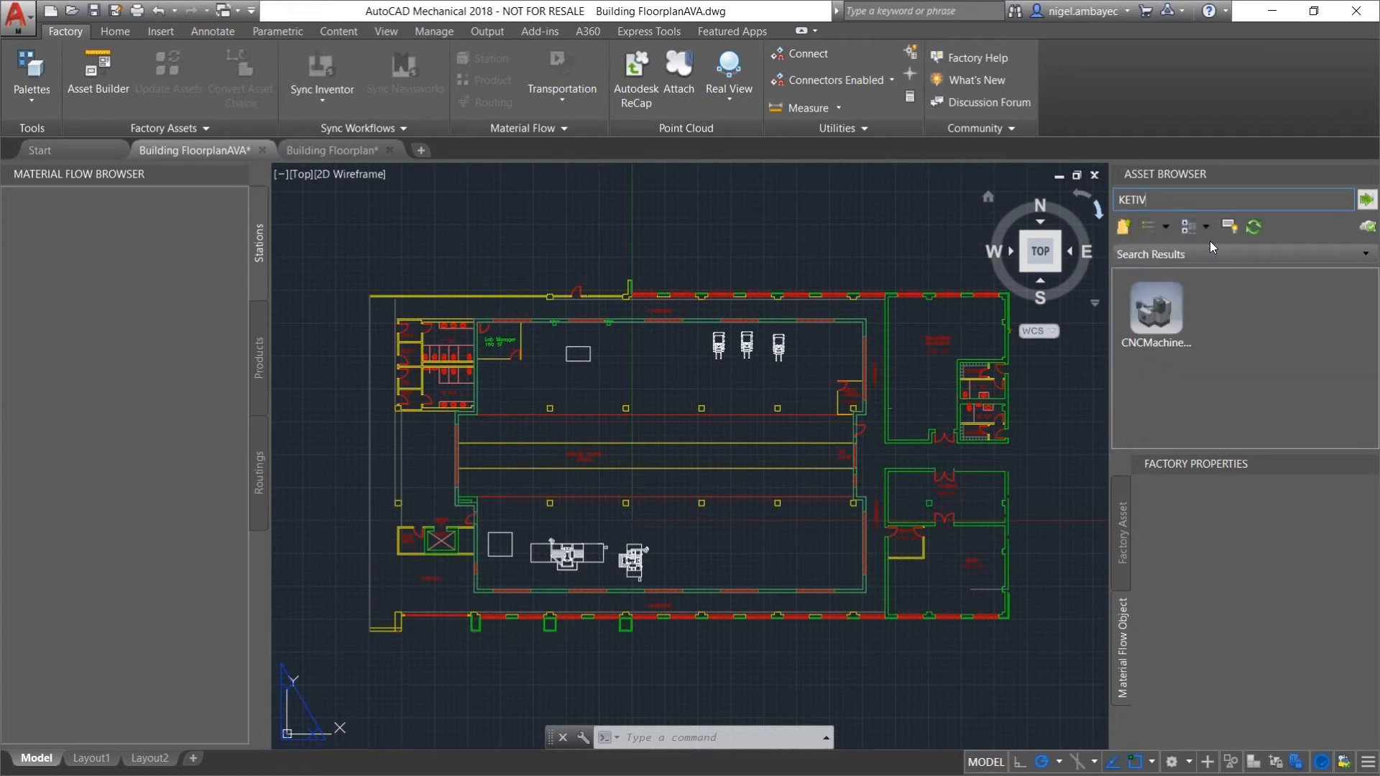
left_click(1171, 330)
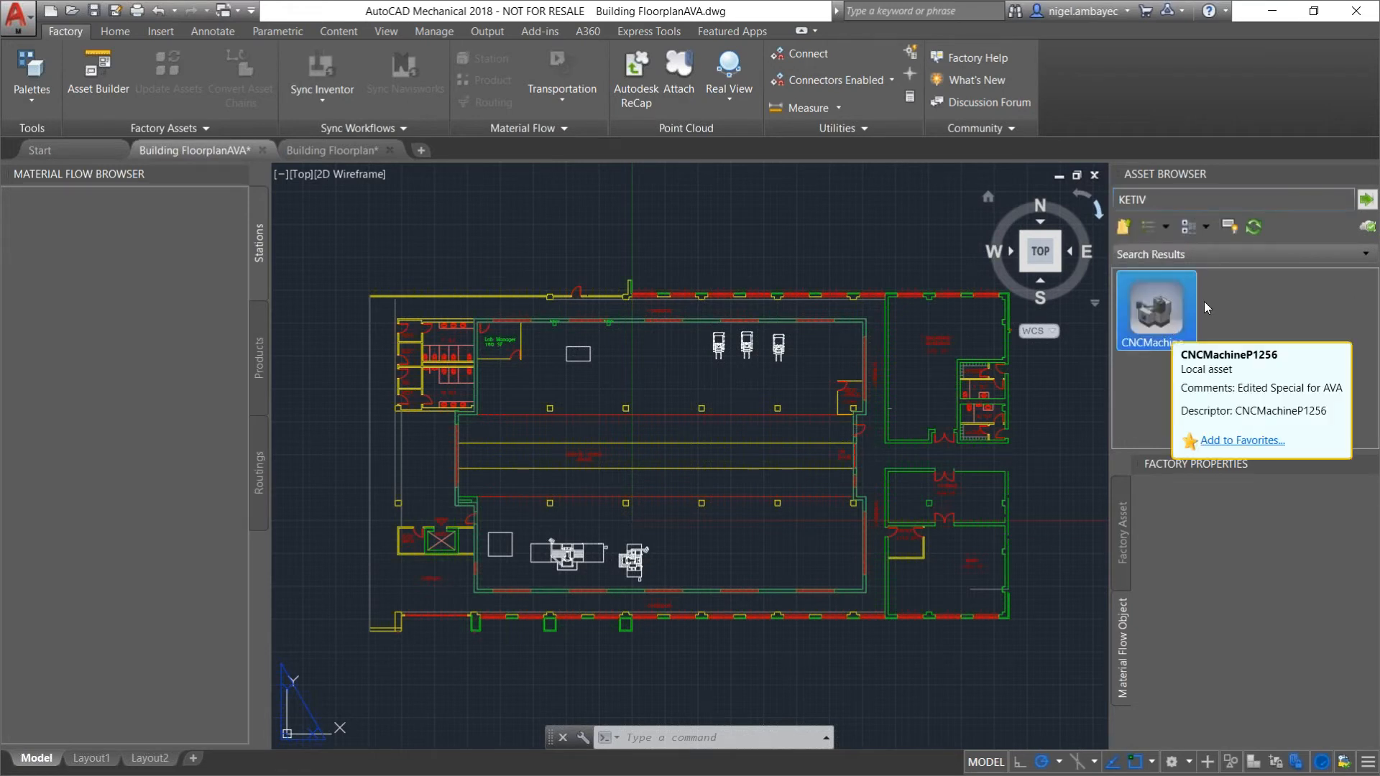
mouse_move(1172, 322)
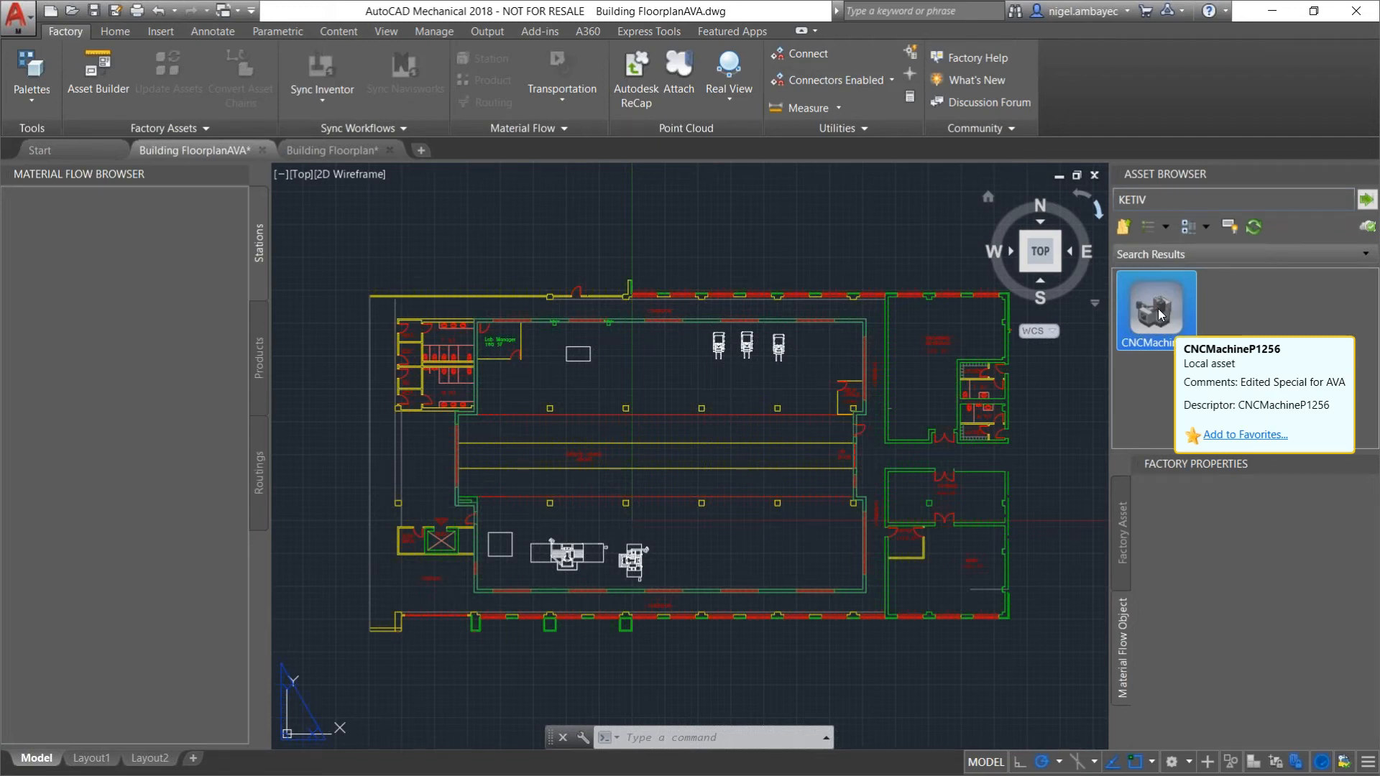
Place one CNCMachineP1256 in the upper hall, west of the three existing machines, and end the placement.
double_click(1159, 312)
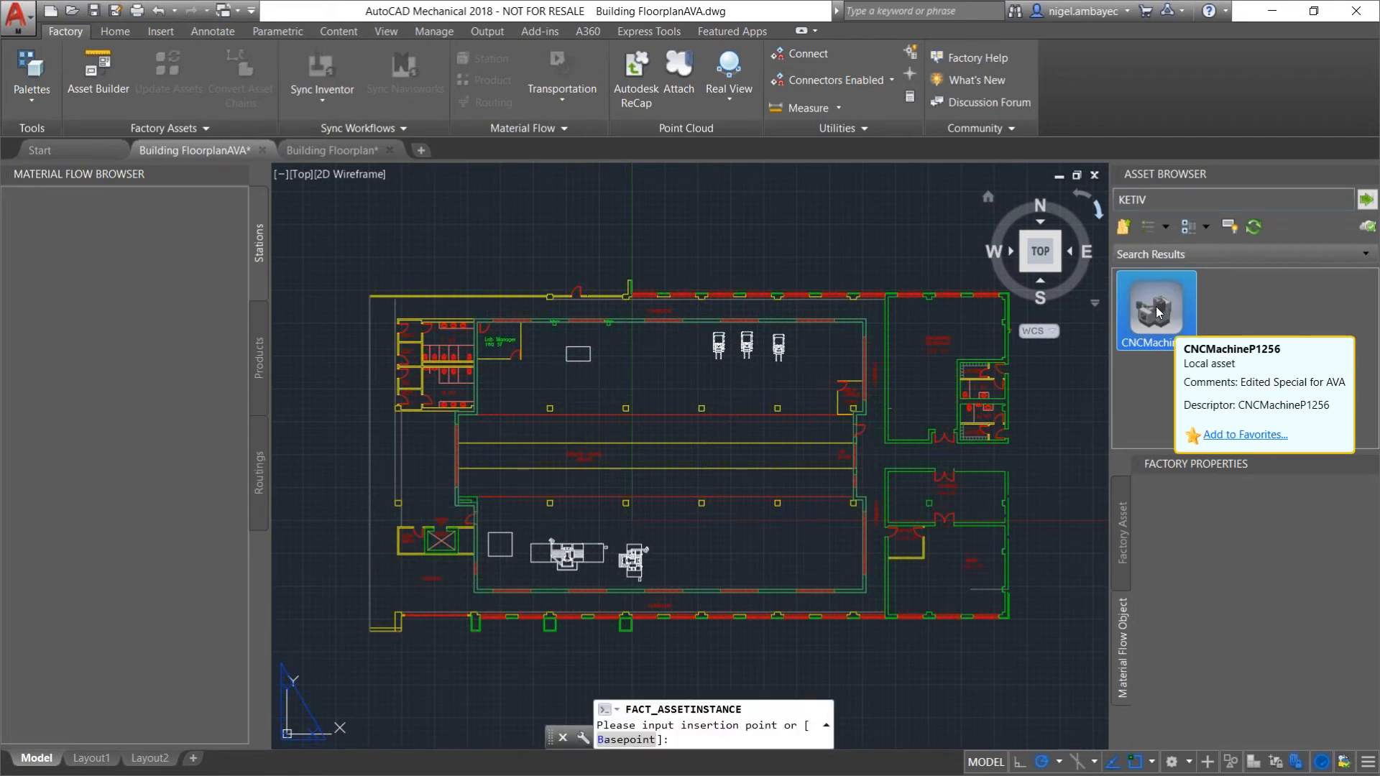
left_click(652, 353)
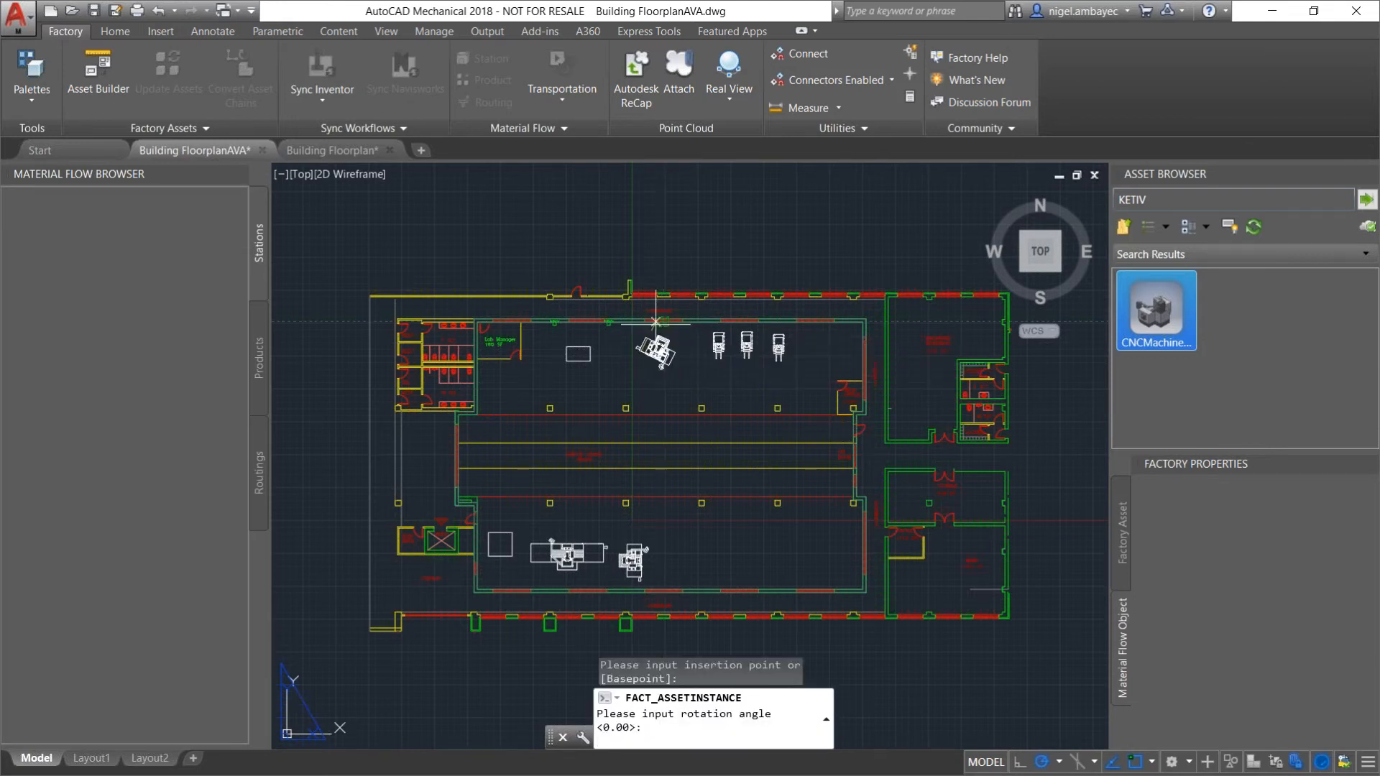
right_click(640, 321)
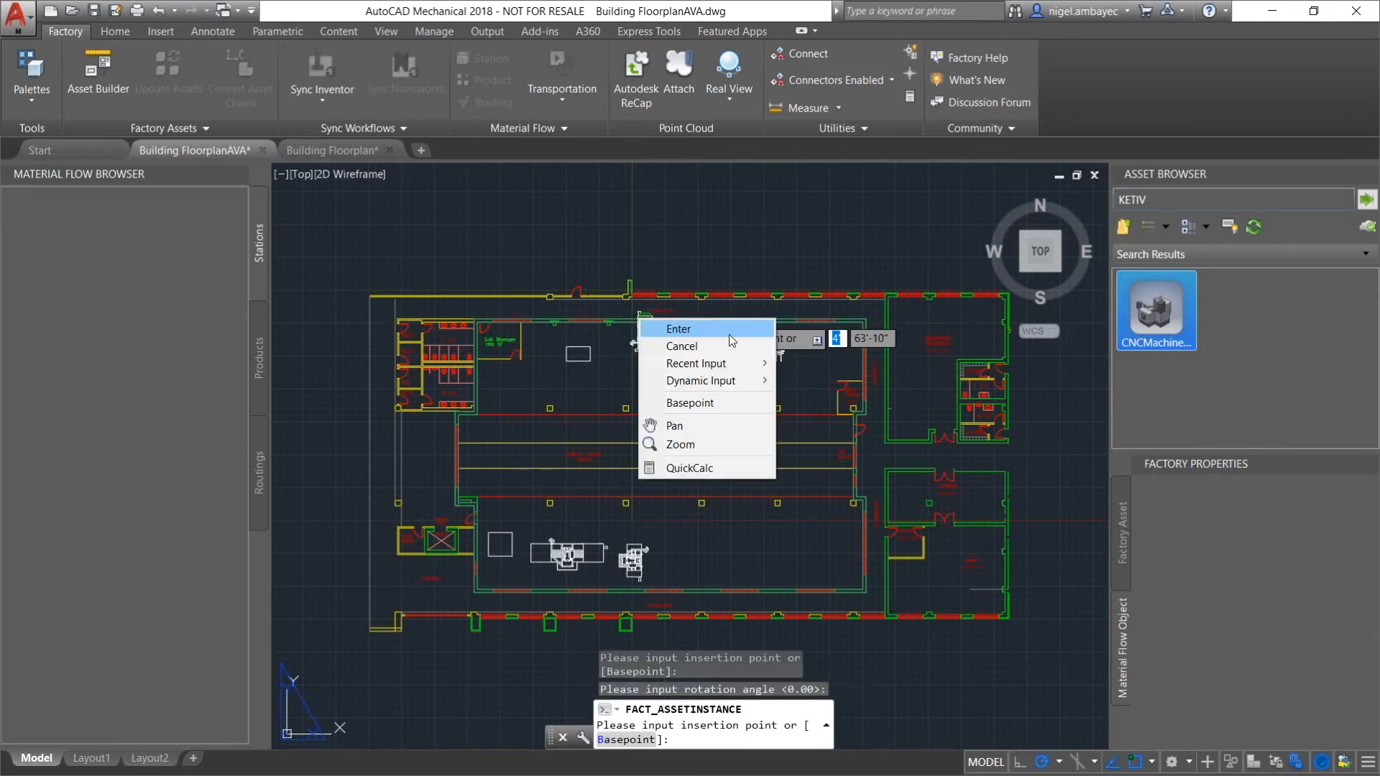
left_click(729, 335)
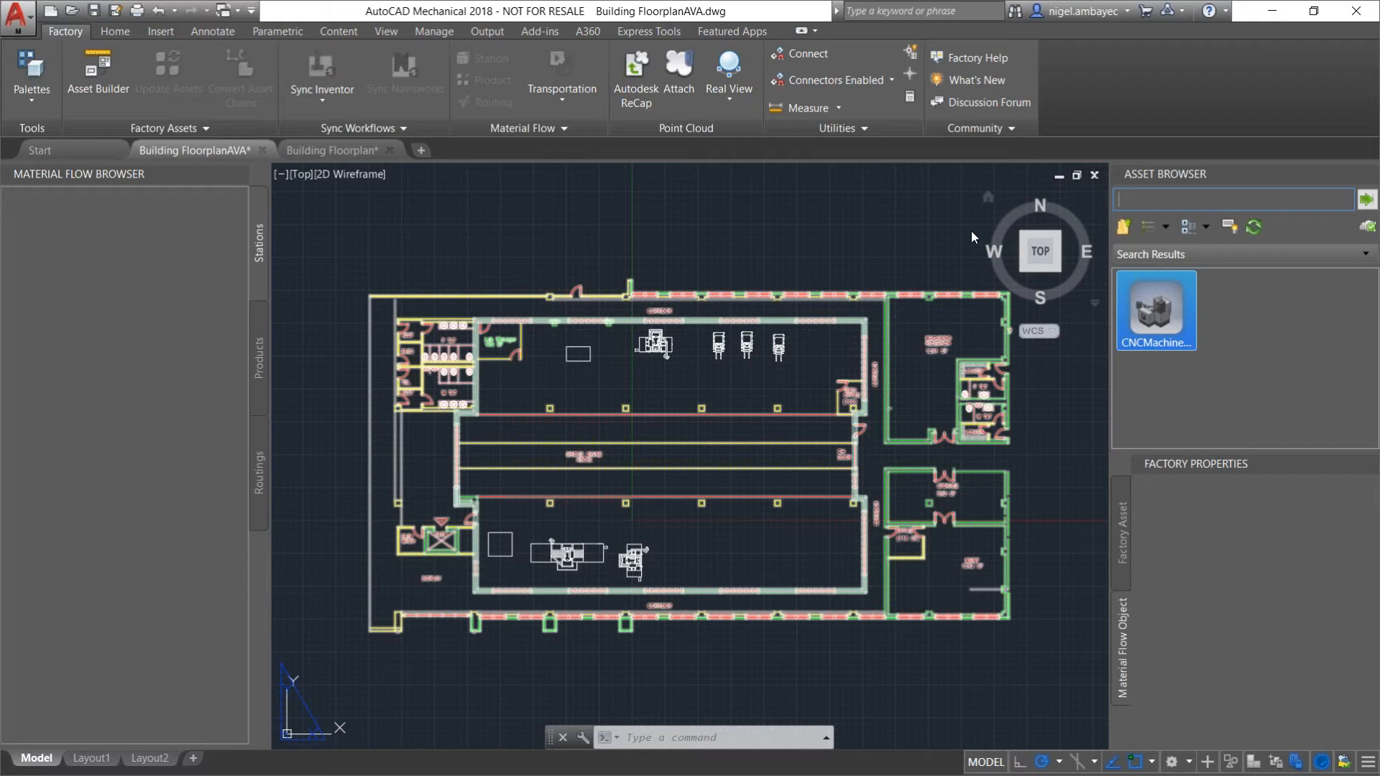
Find the Belt Conveyor (Chain) asset and draw an L-shaped run east of the HAAS VF 5, heading east and turning north.
type("conveyor")
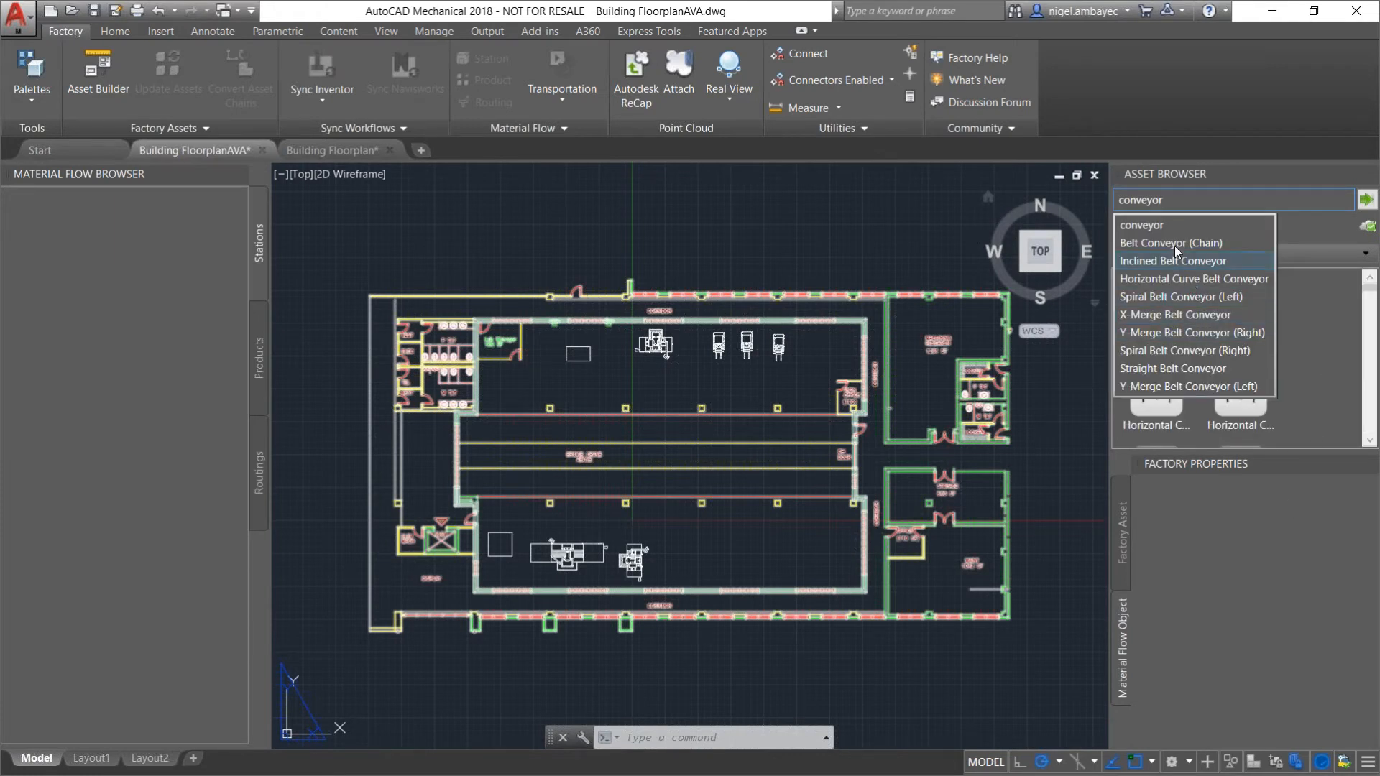
mouse_move(1164, 312)
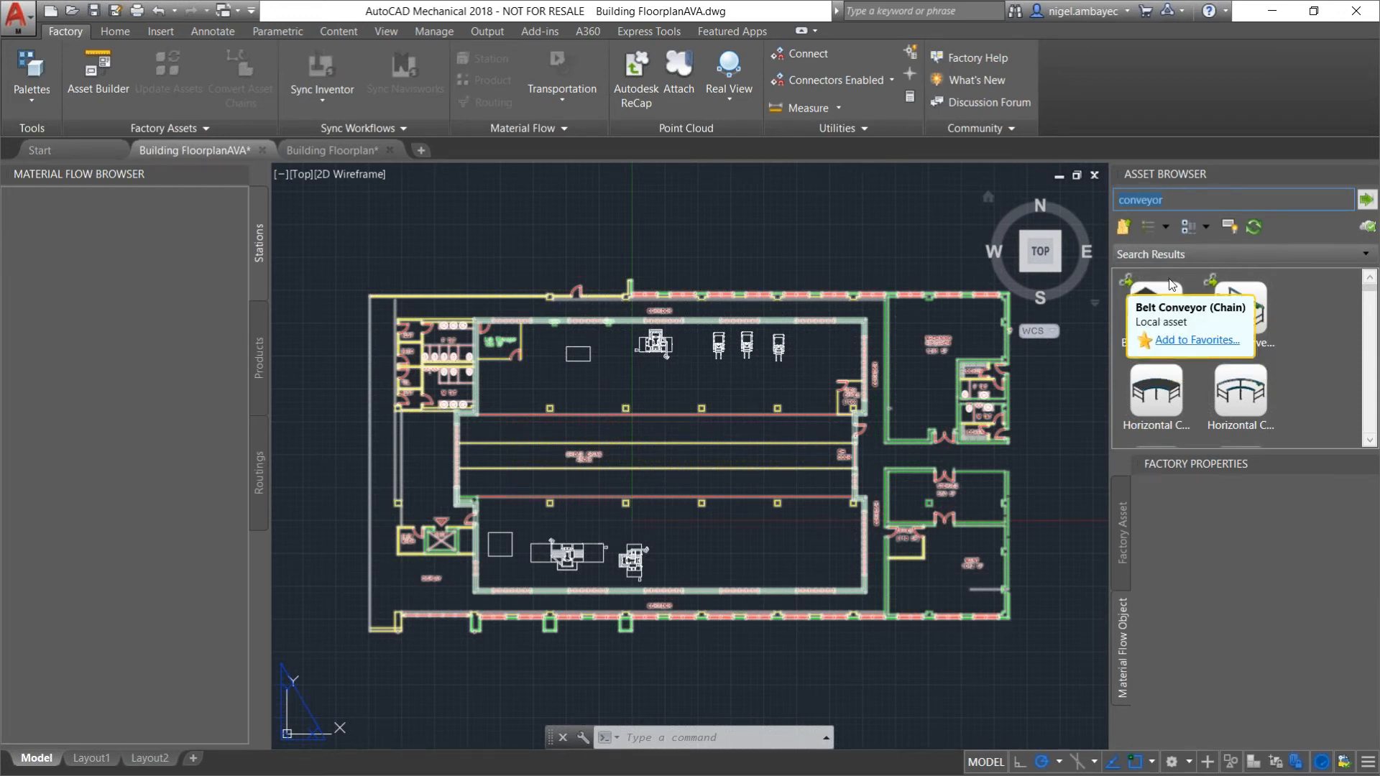
left_click(1157, 315)
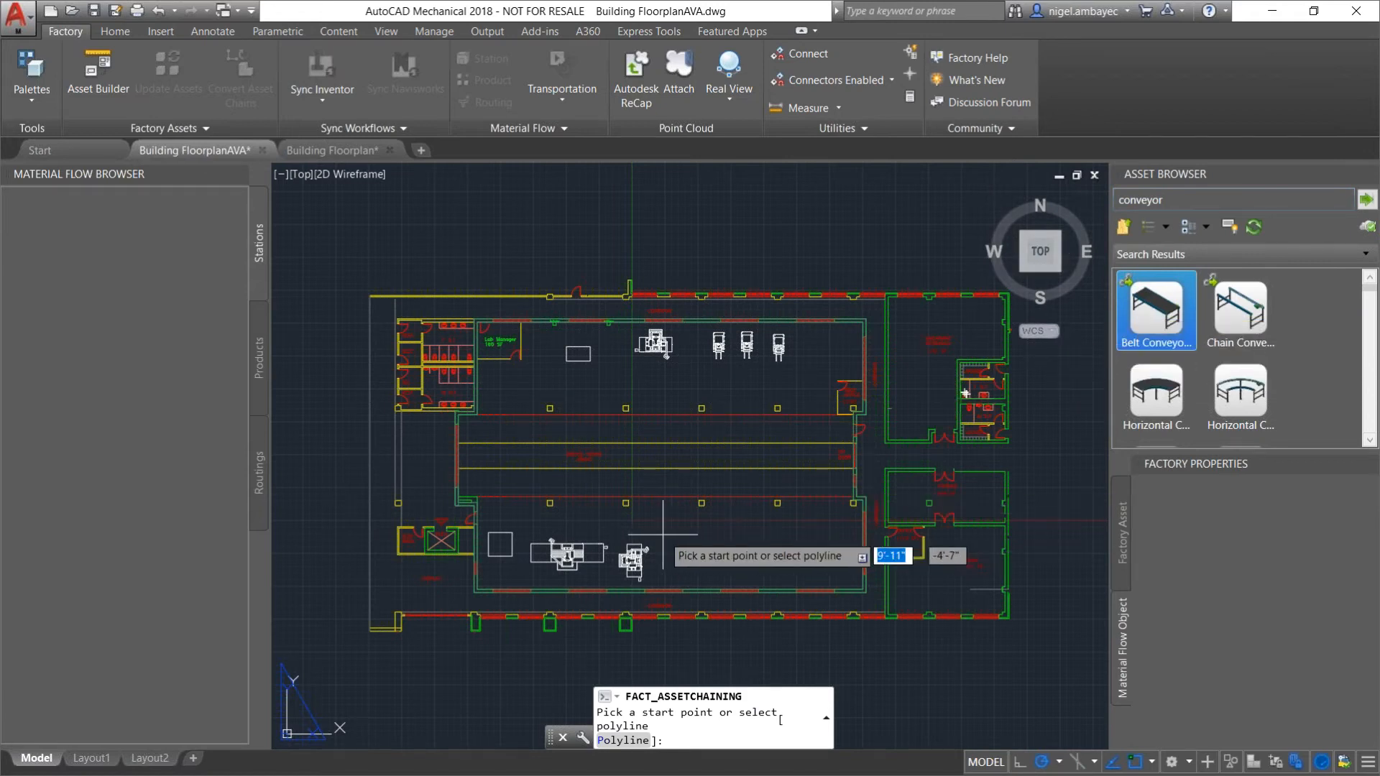
scroll(661, 534, "up", 4)
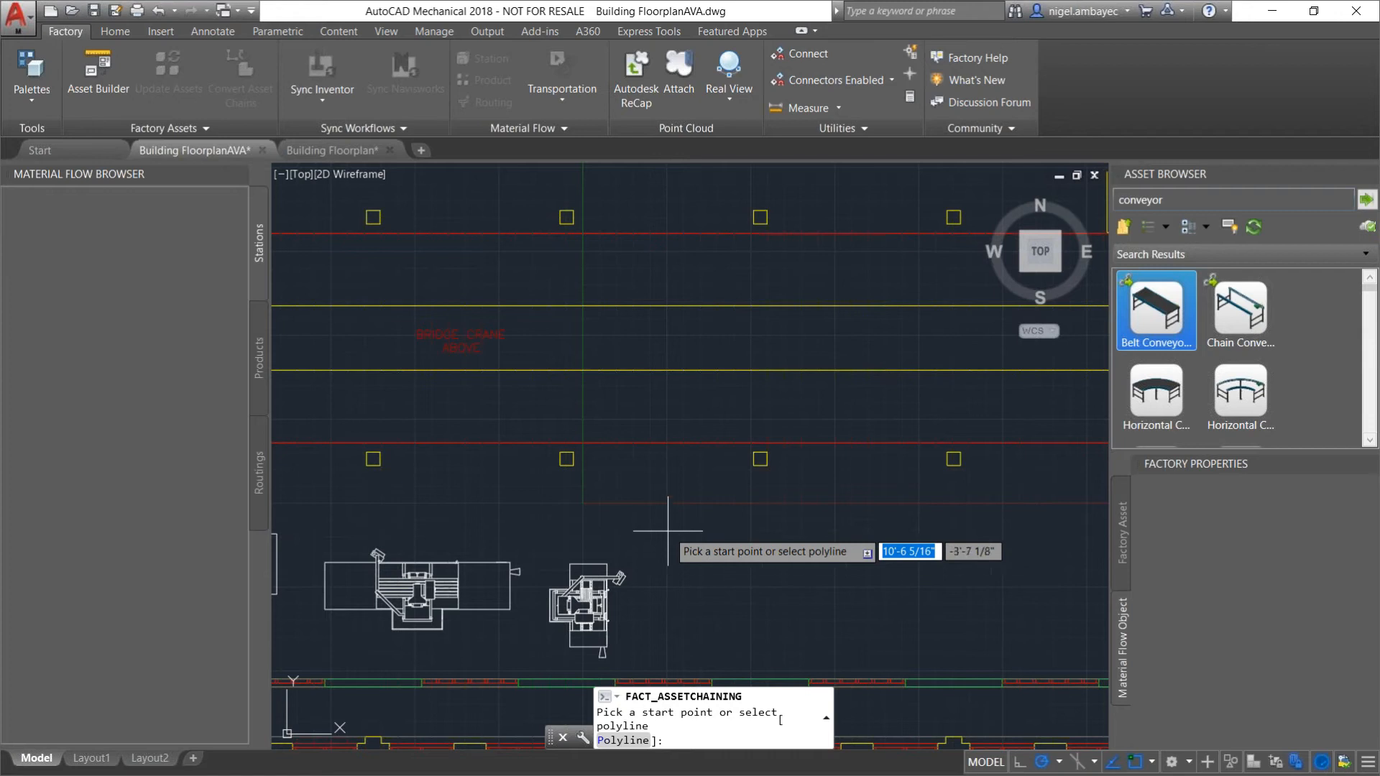
left_click(677, 535)
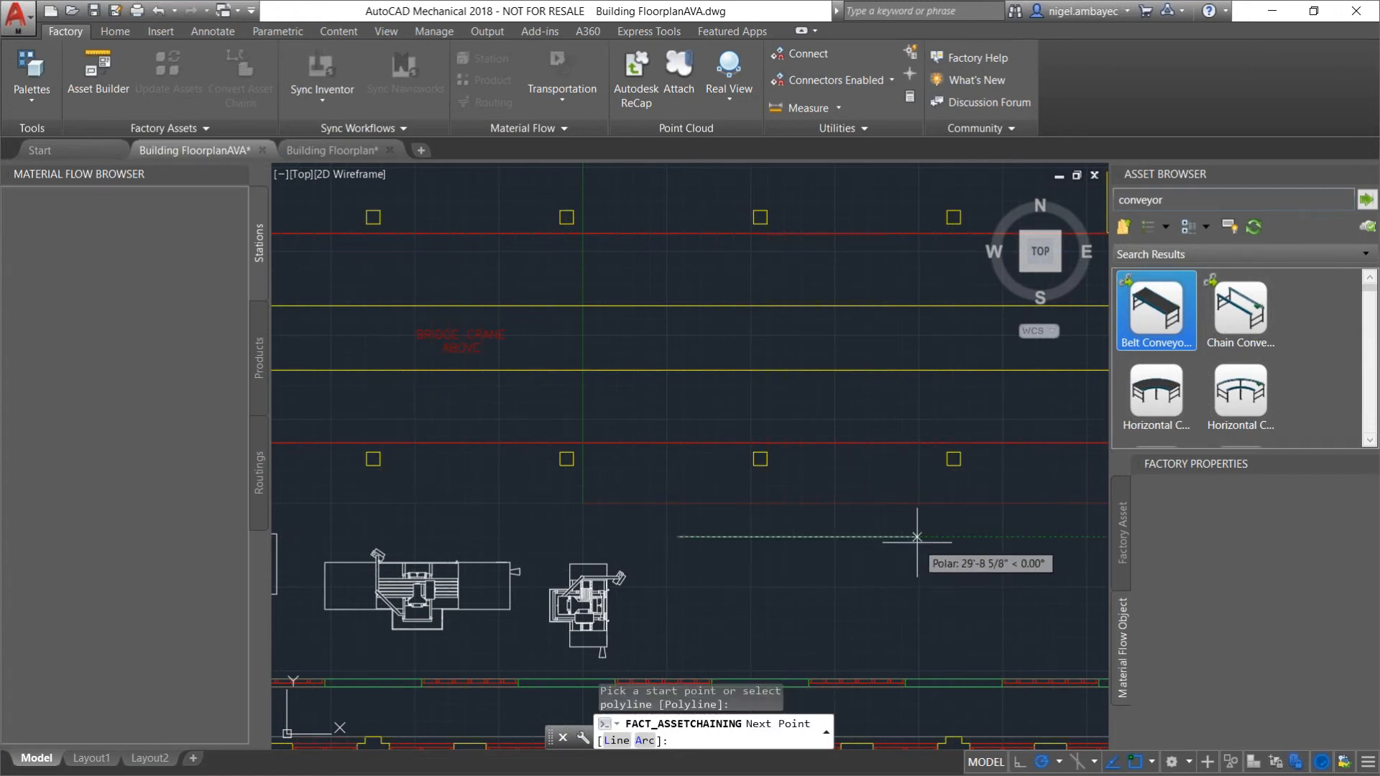
left_click(878, 536)
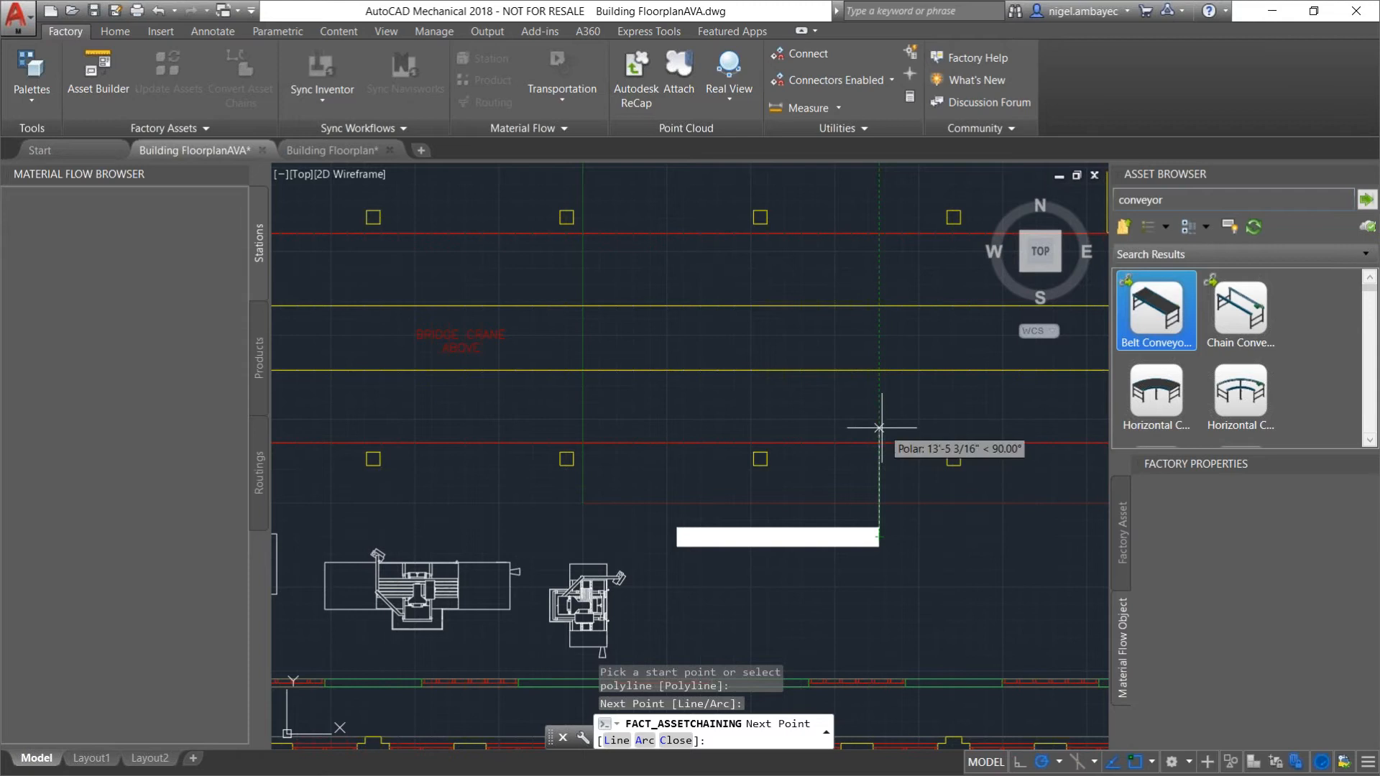
left_click(879, 426)
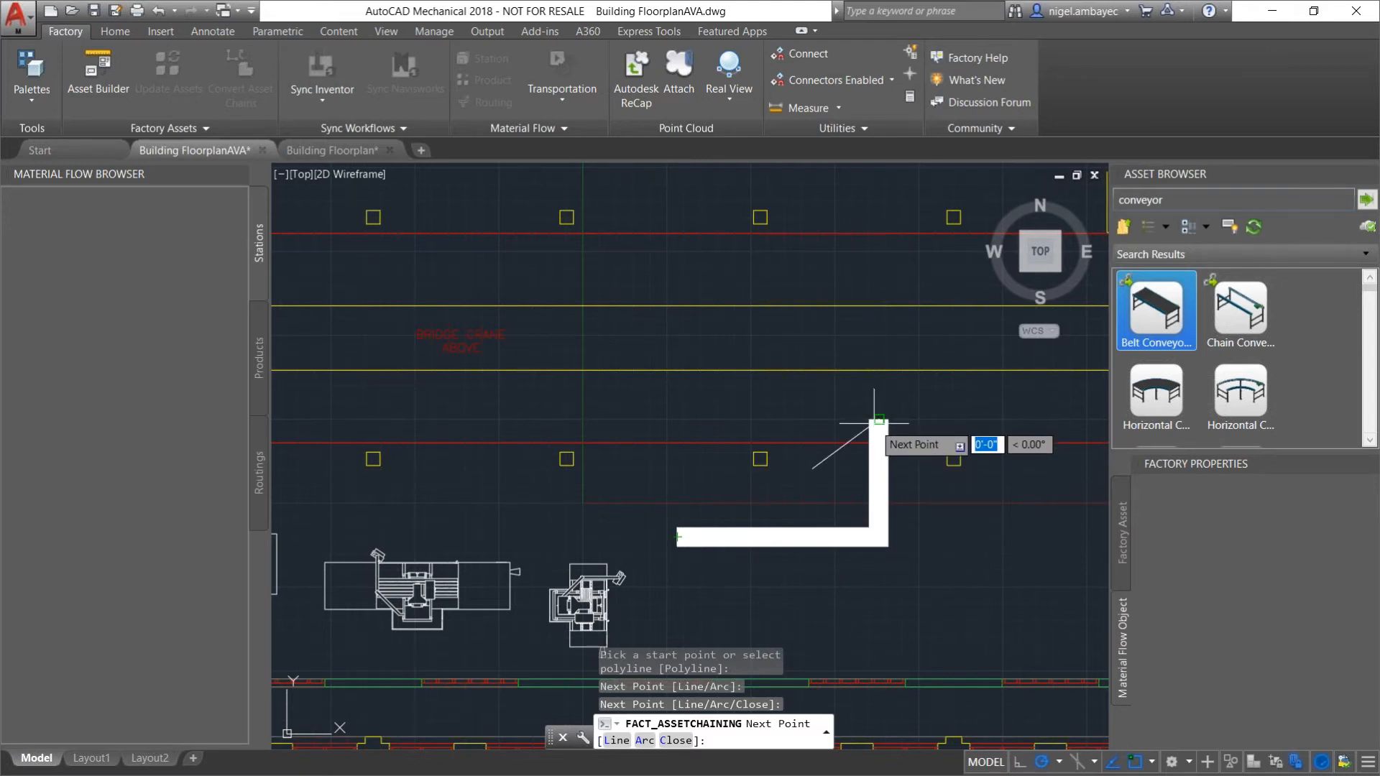
right_click(949, 537)
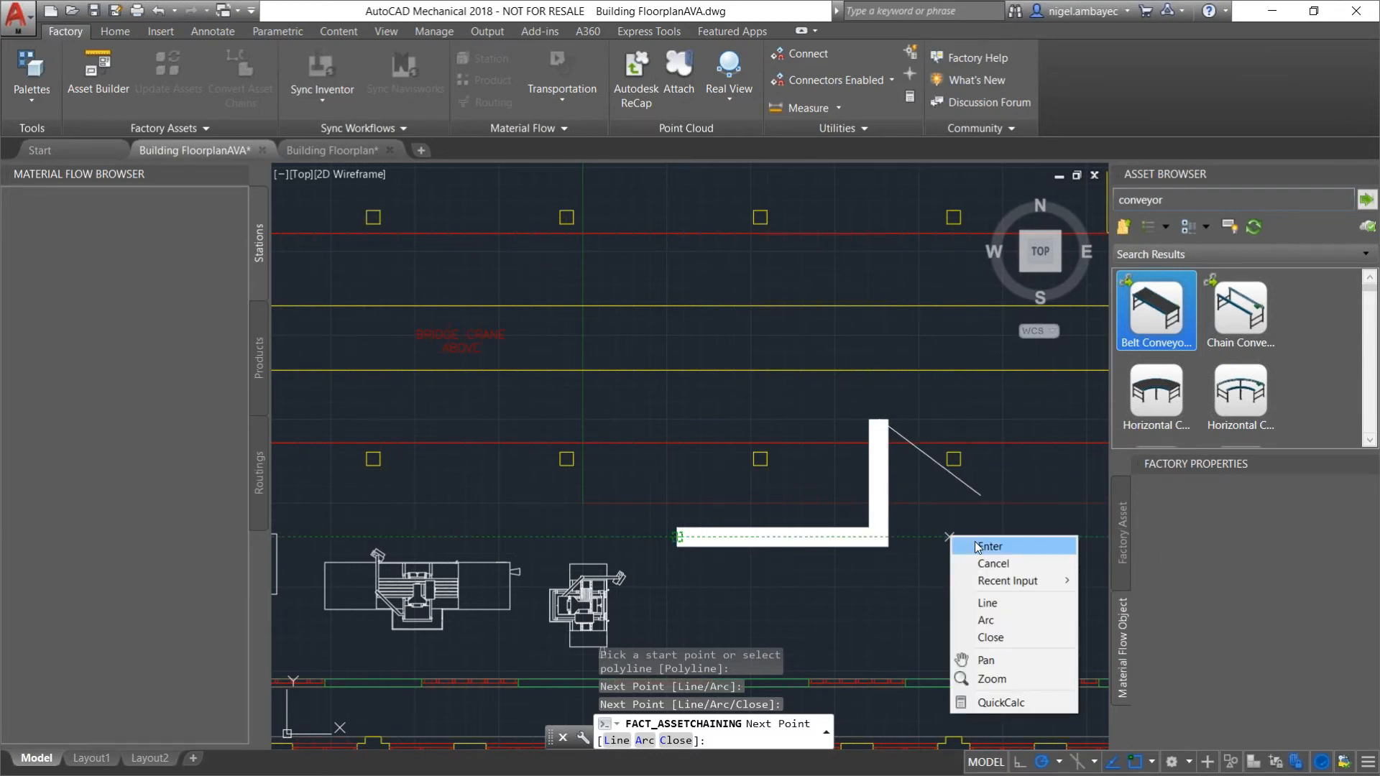
left_click(975, 544)
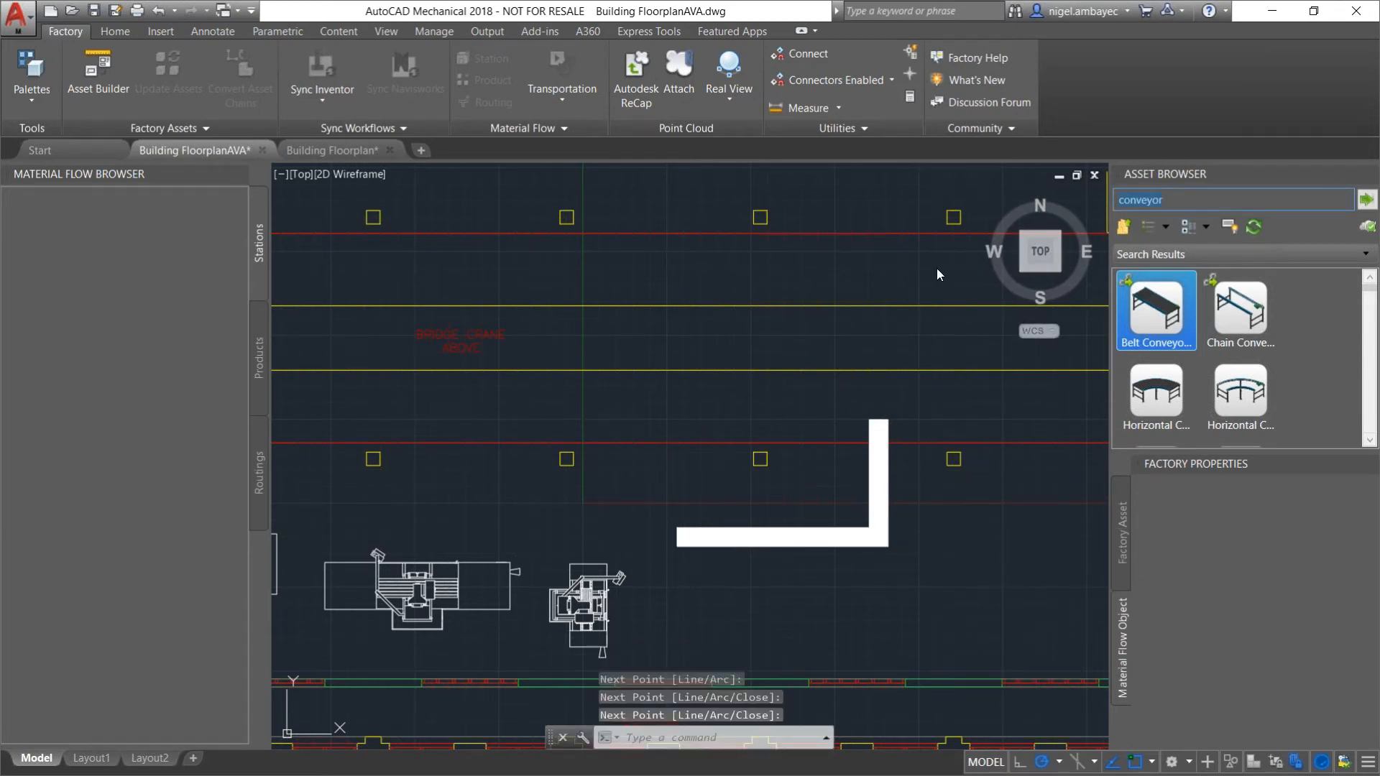
Search the Asset Browser for racks and browse the results to the louvered rack.
key("ctrl+a")
key("BackSpace")
type("racks")
key("Return")
scroll(1304, 312, "down", 2)
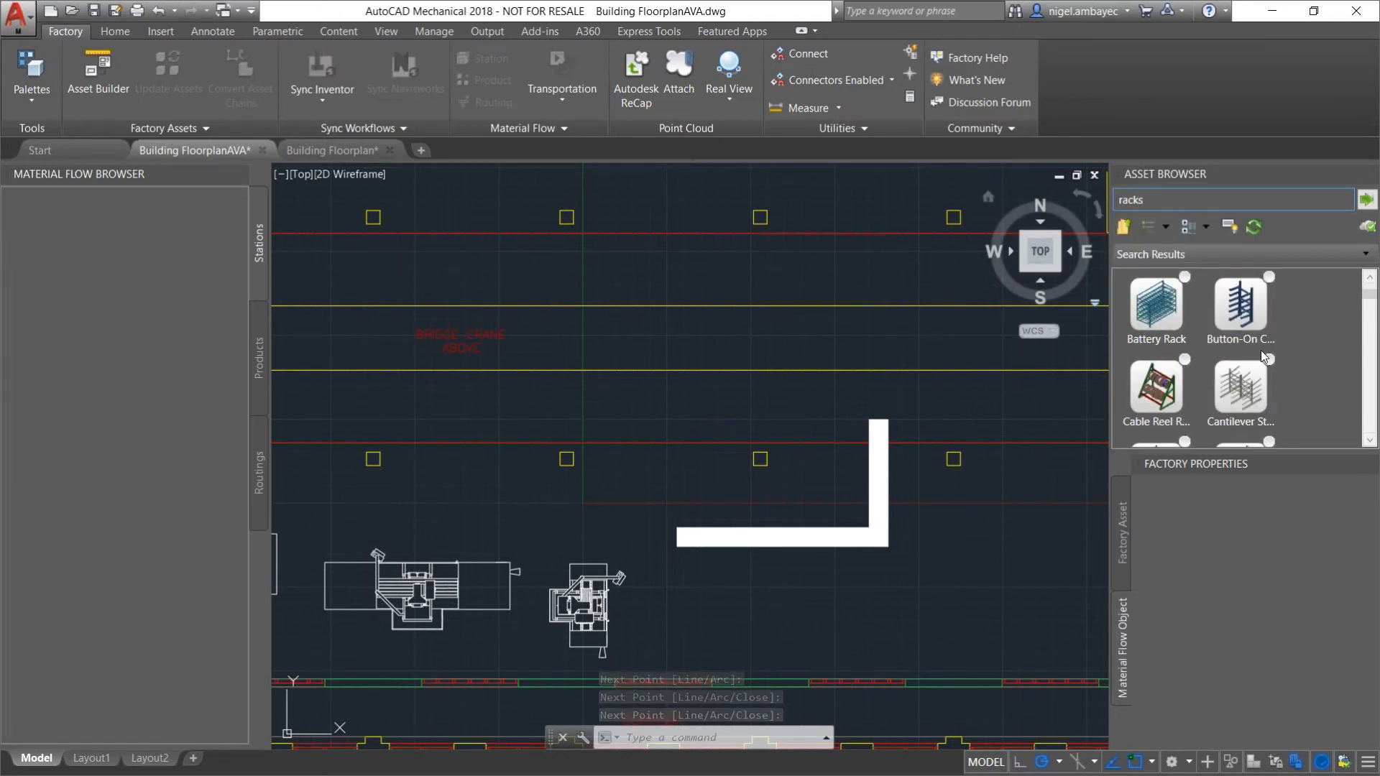
scroll(1280, 332, "up", 1)
scroll(1278, 333, "down", 2)
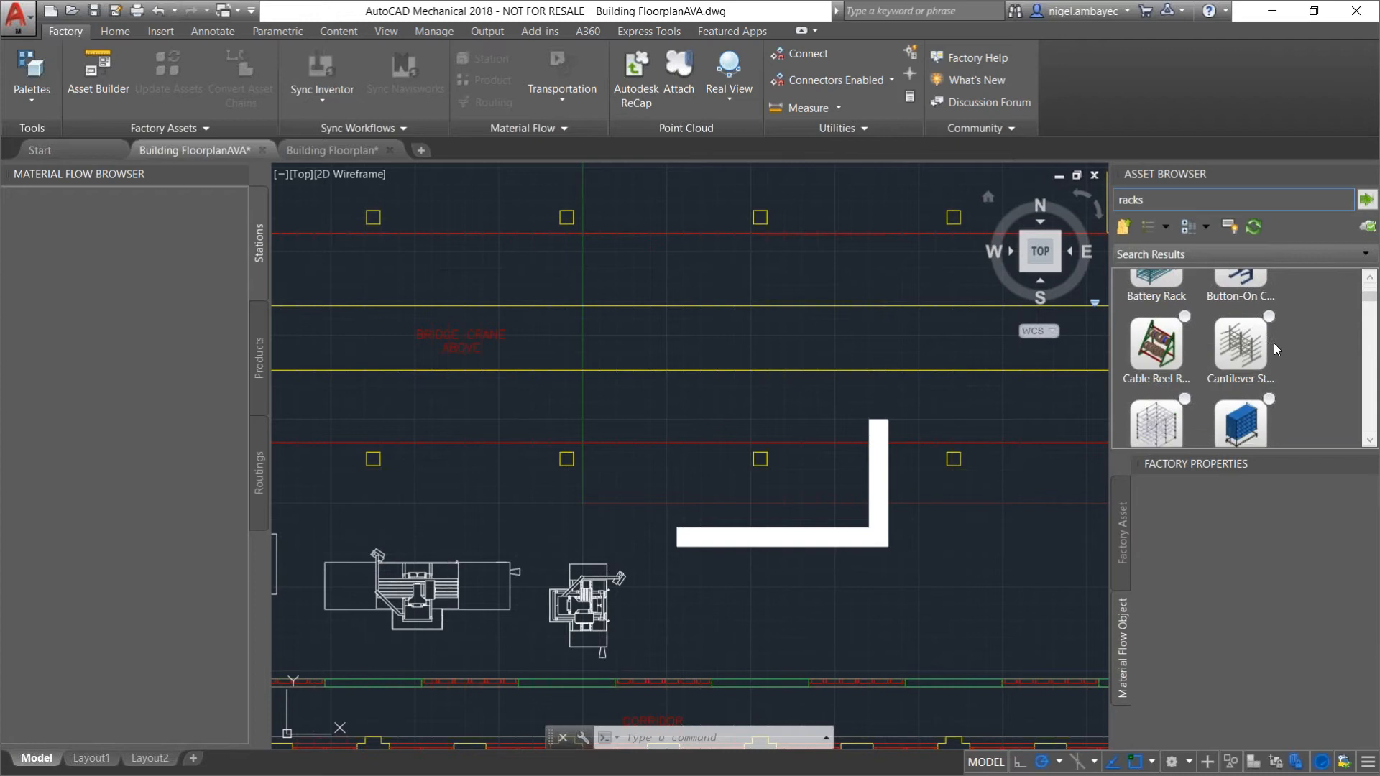
scroll(1272, 352, "down", 6)
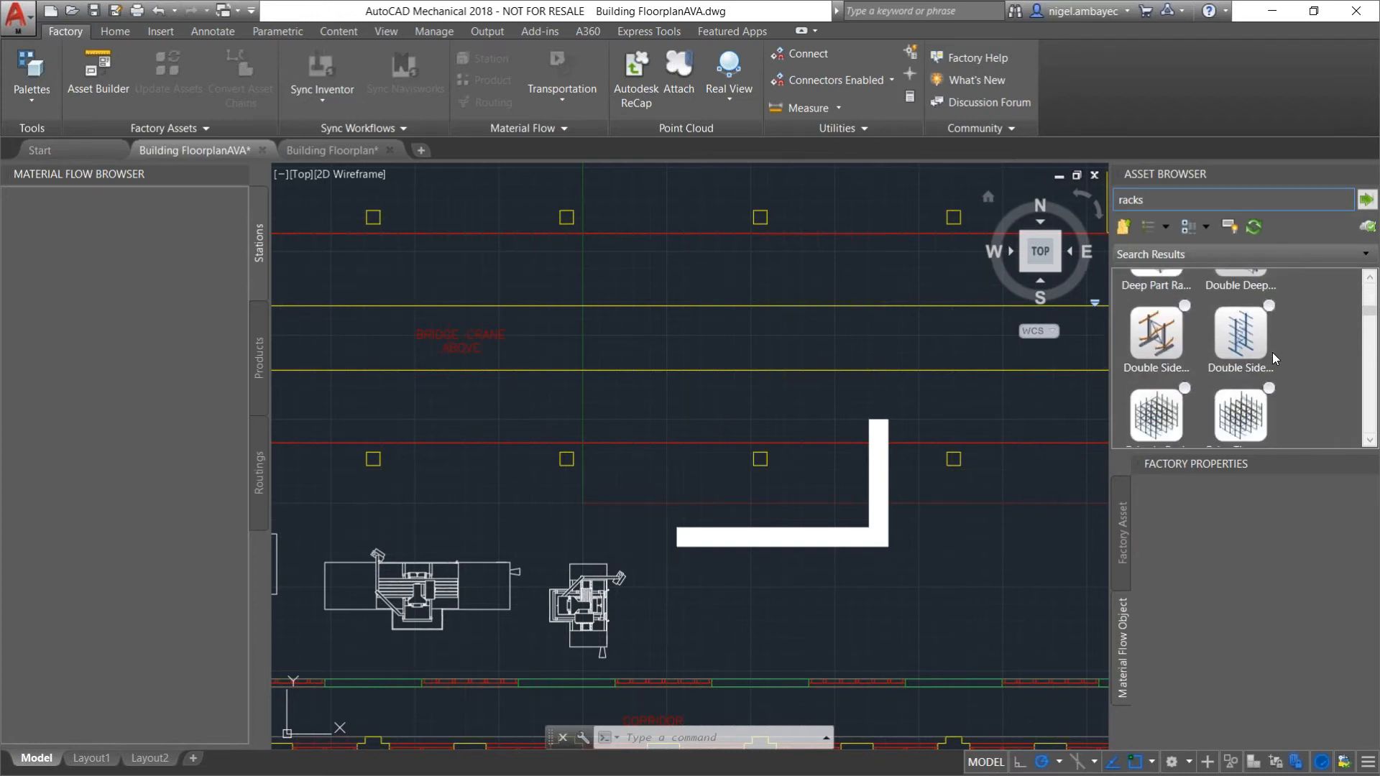
scroll(1274, 349, "down", 5)
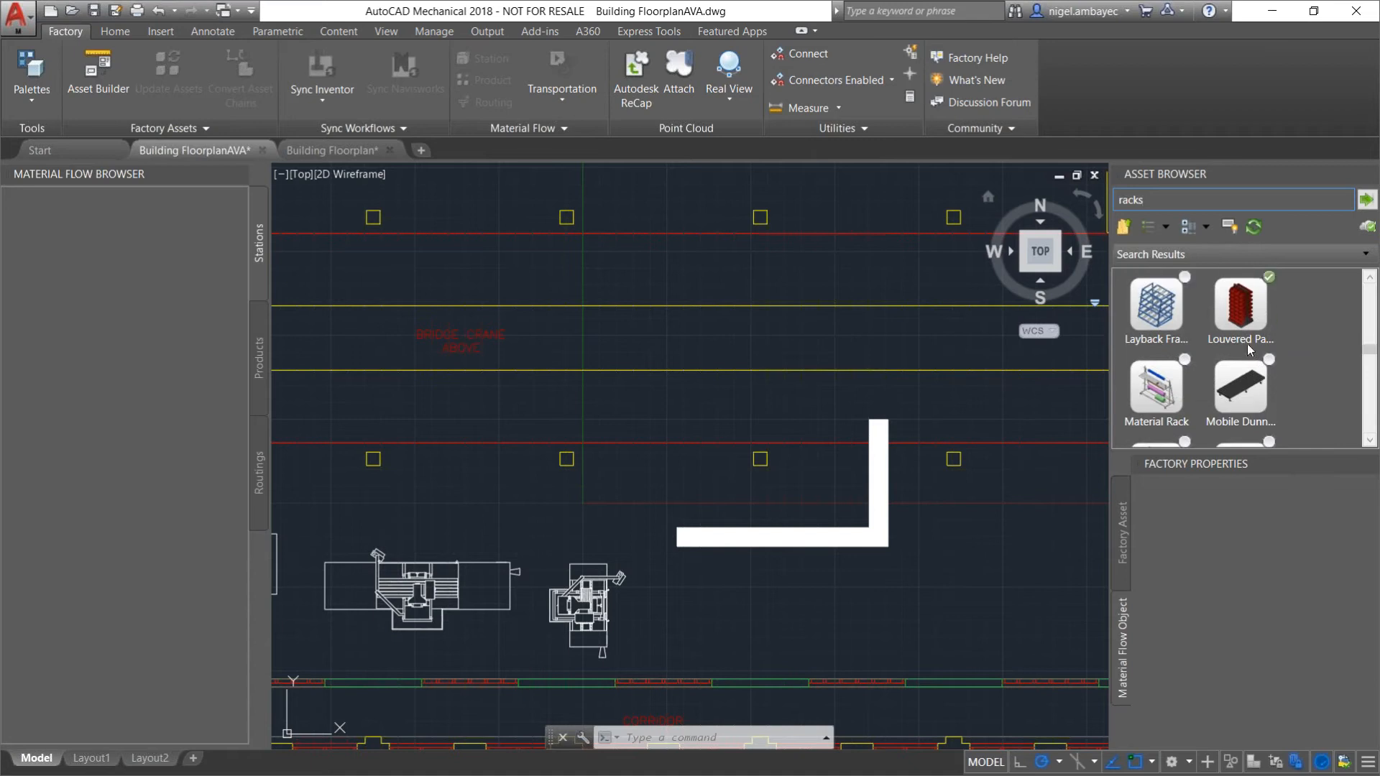
Place two louvered racks end to end south of the L-shaped conveyor and end the placement.
left_click(1240, 312)
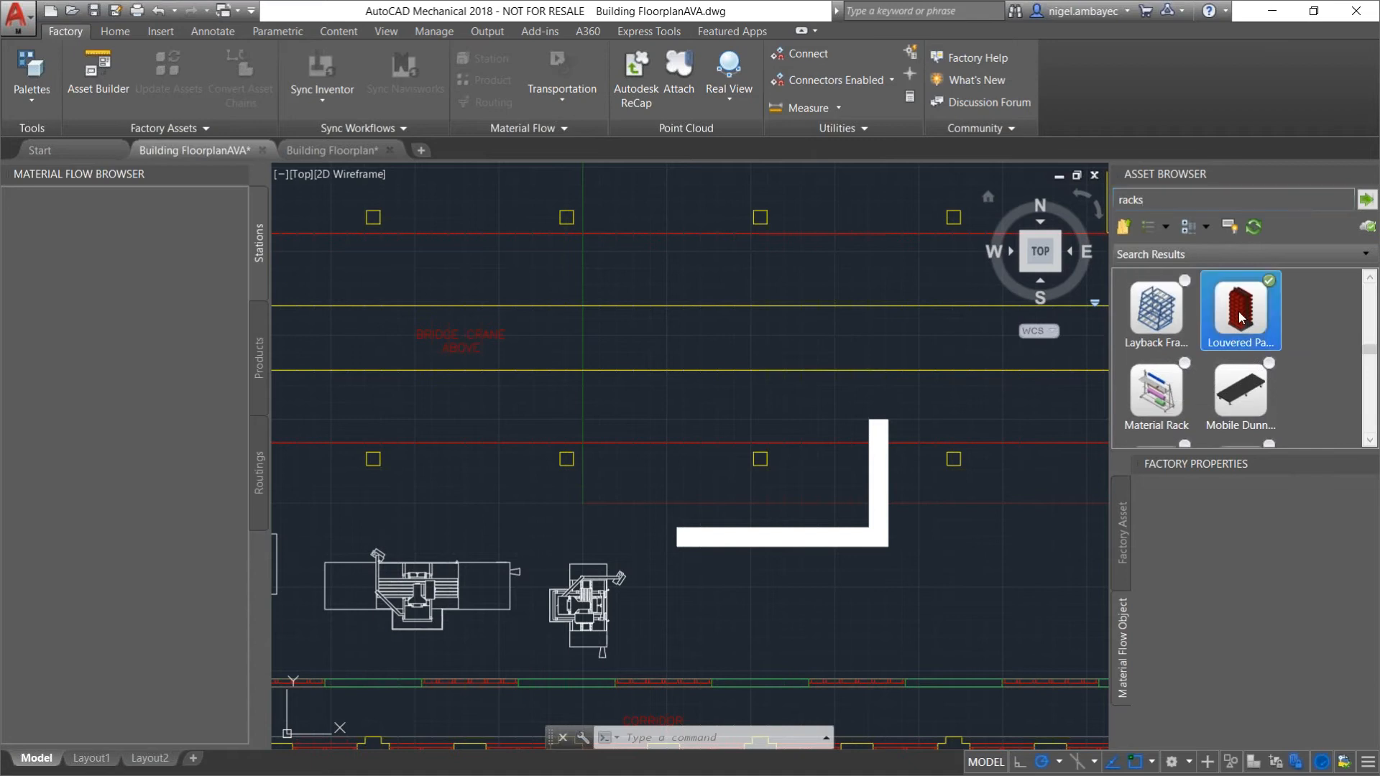
left_click(863, 630)
left_click(893, 630)
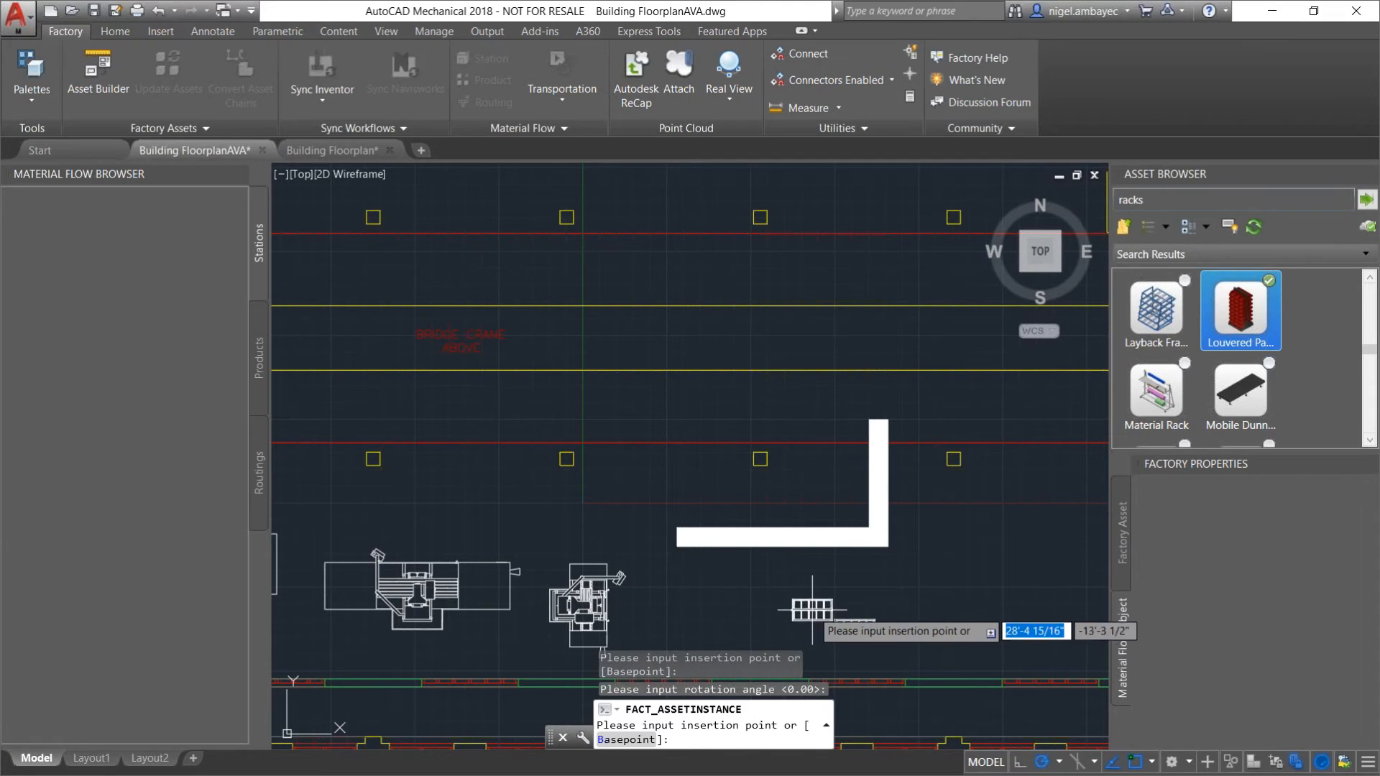
left_click(896, 631)
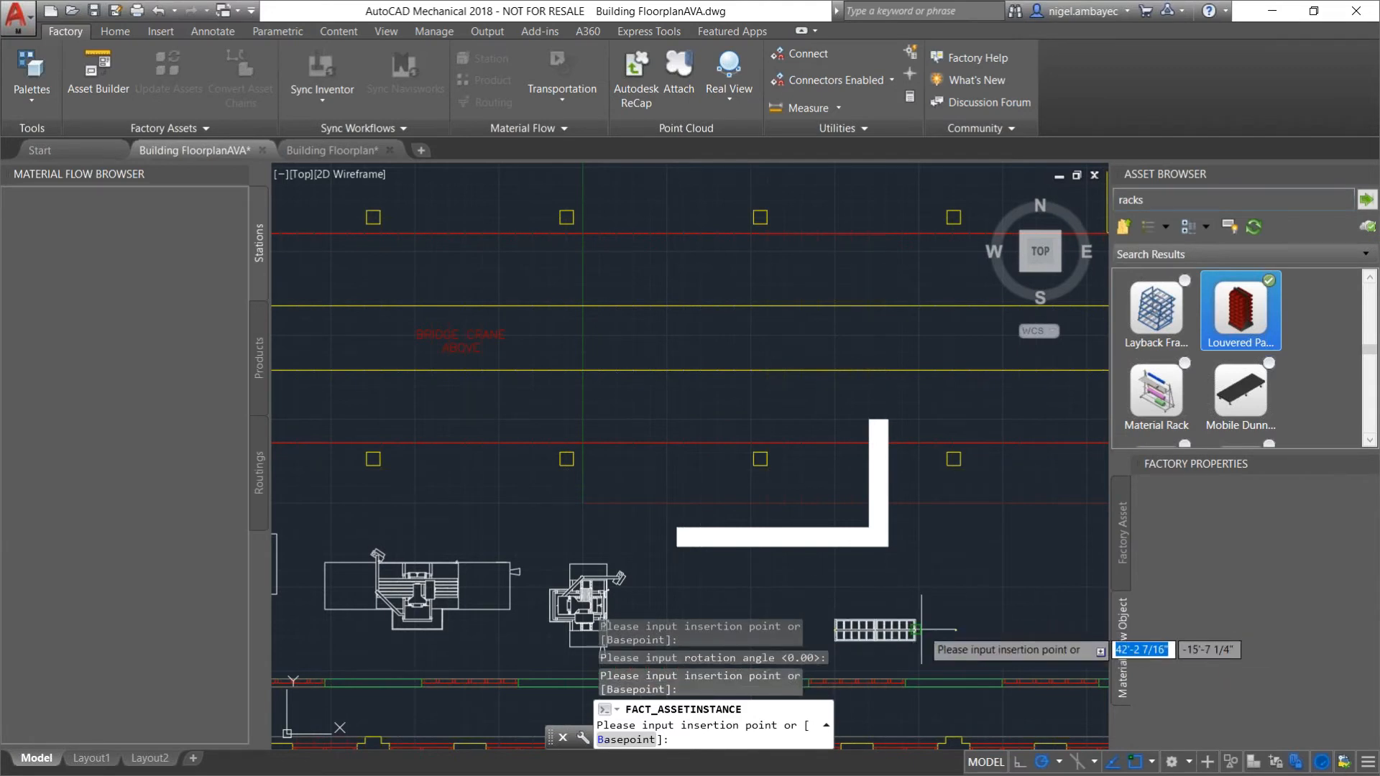
left_click(918, 631)
type("u")
key("Return")
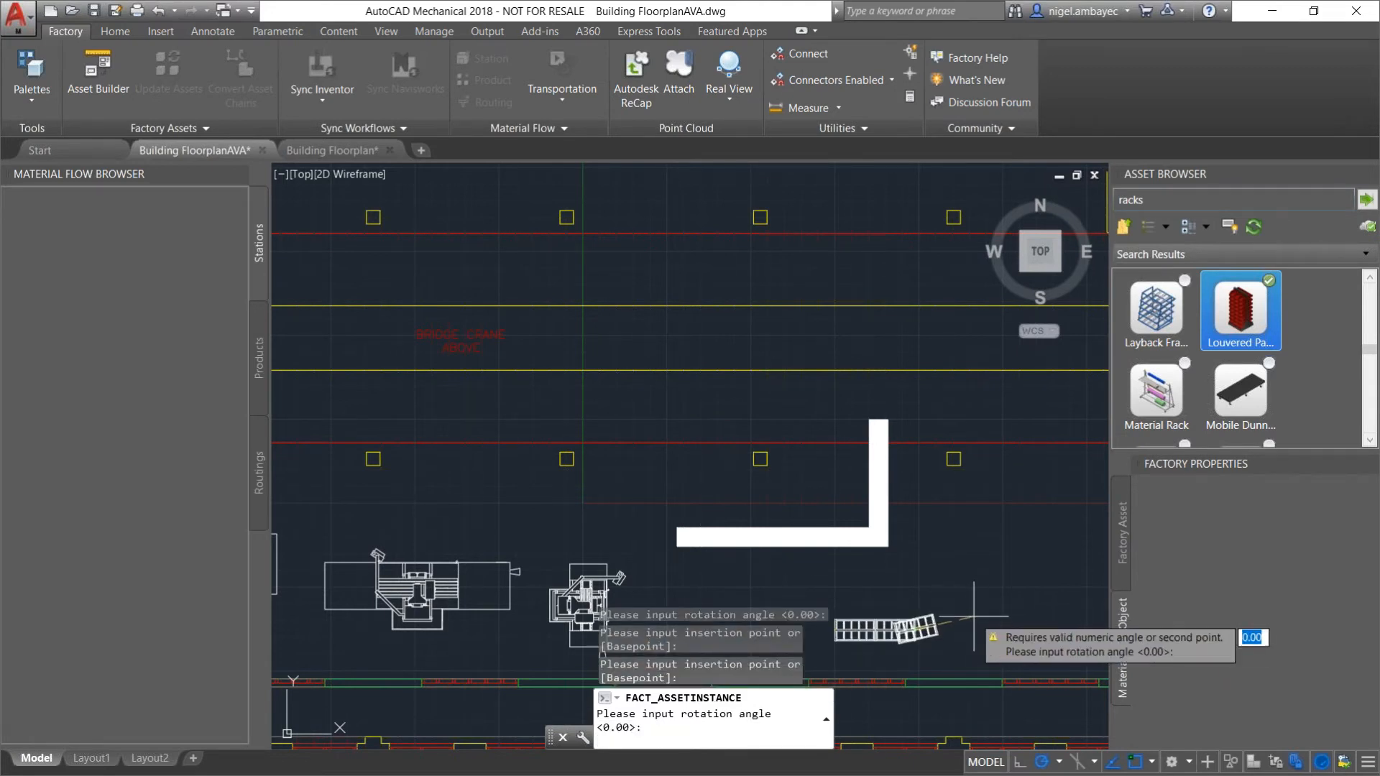
key("Escape")
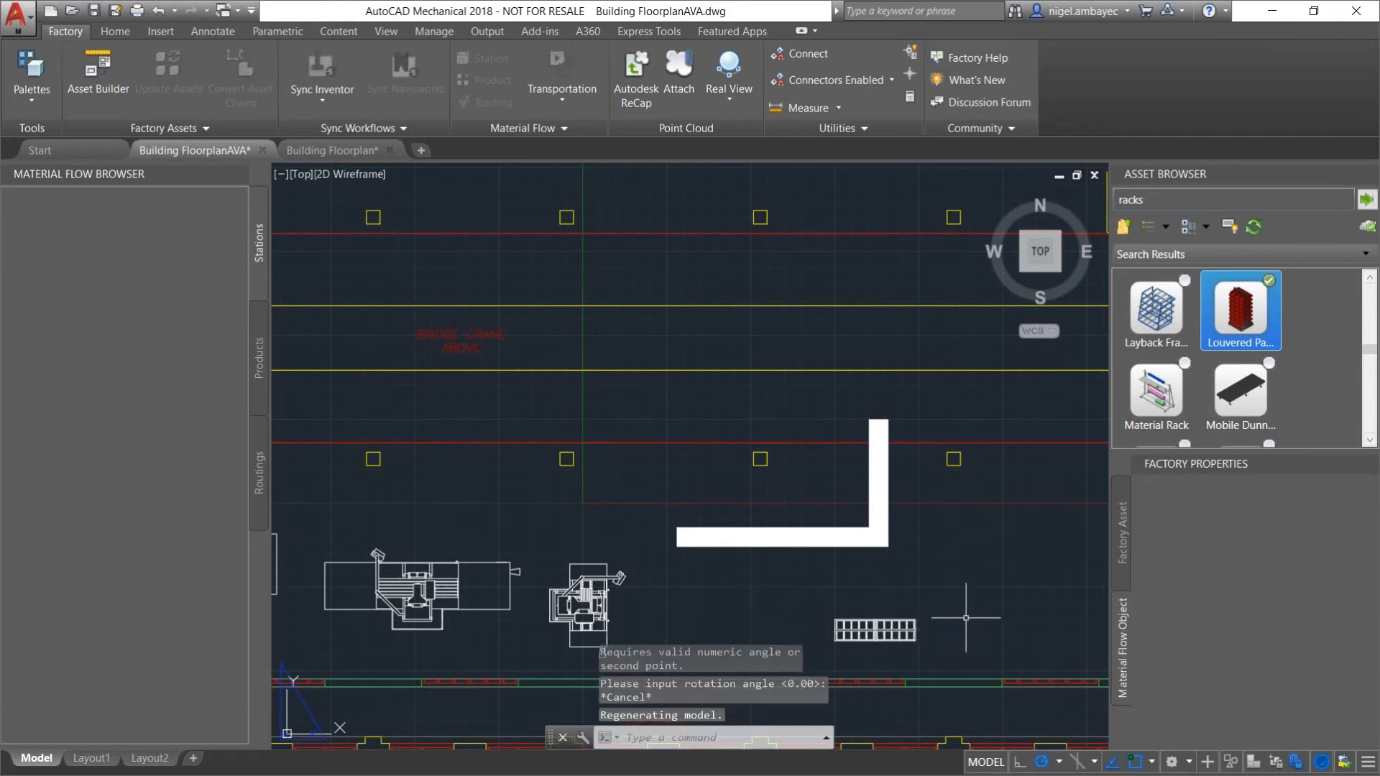
Extend the row of louvered racks eastward with three more placed end to end, and end the placement.
left_click(1238, 319)
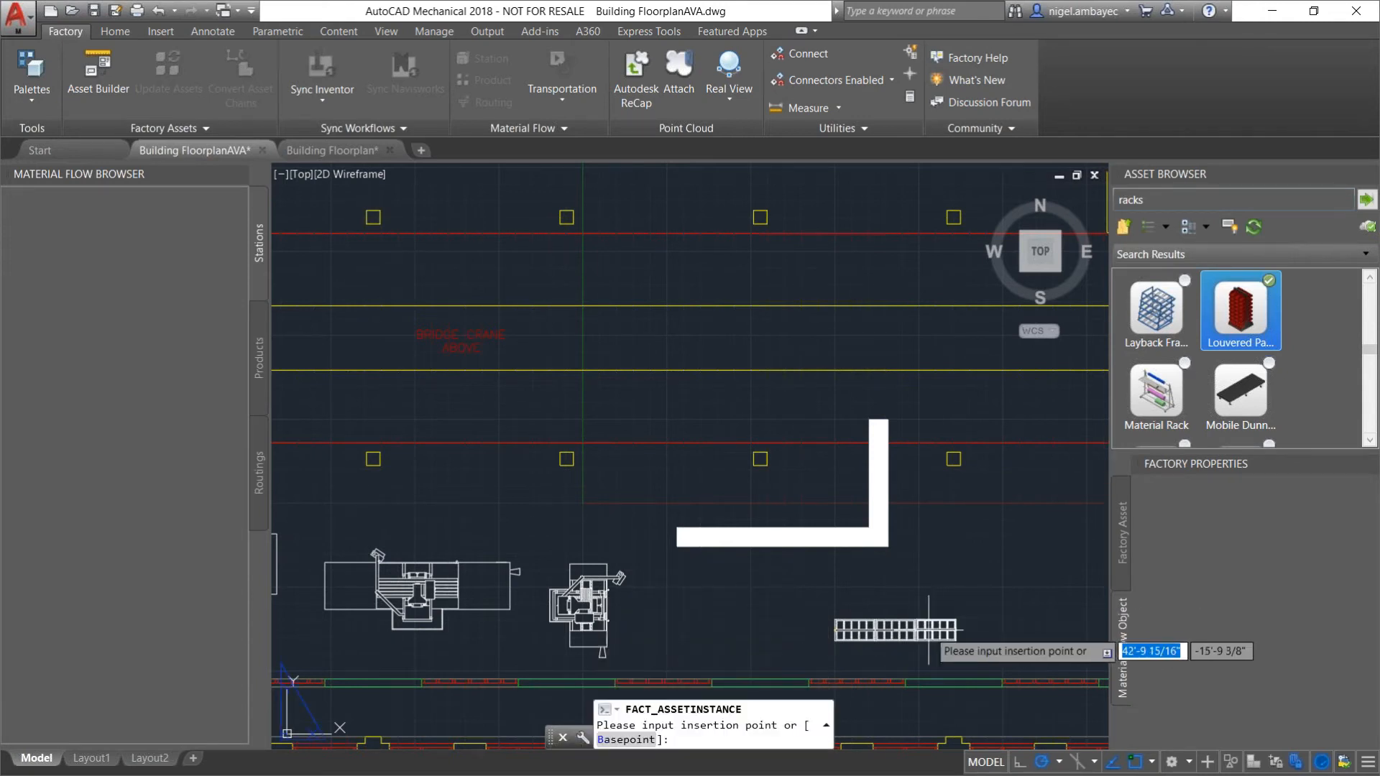
right_click(1016, 623)
left_click(1061, 494)
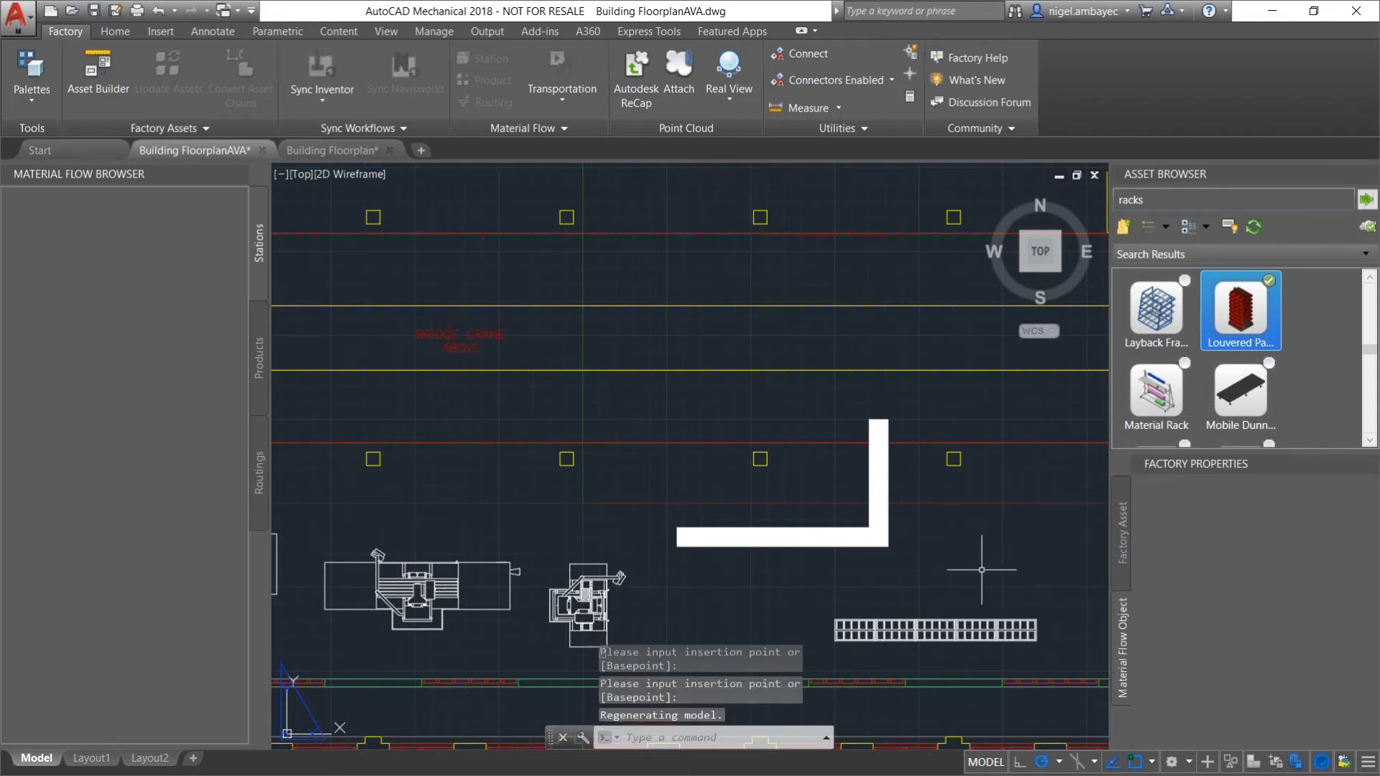
mouse_move(722, 496)
middle_mouse_down()
mouse_move(742, 392)
mouse_move(821, 420)
middle_mouse_up()
scroll(817, 415, "up", 1)
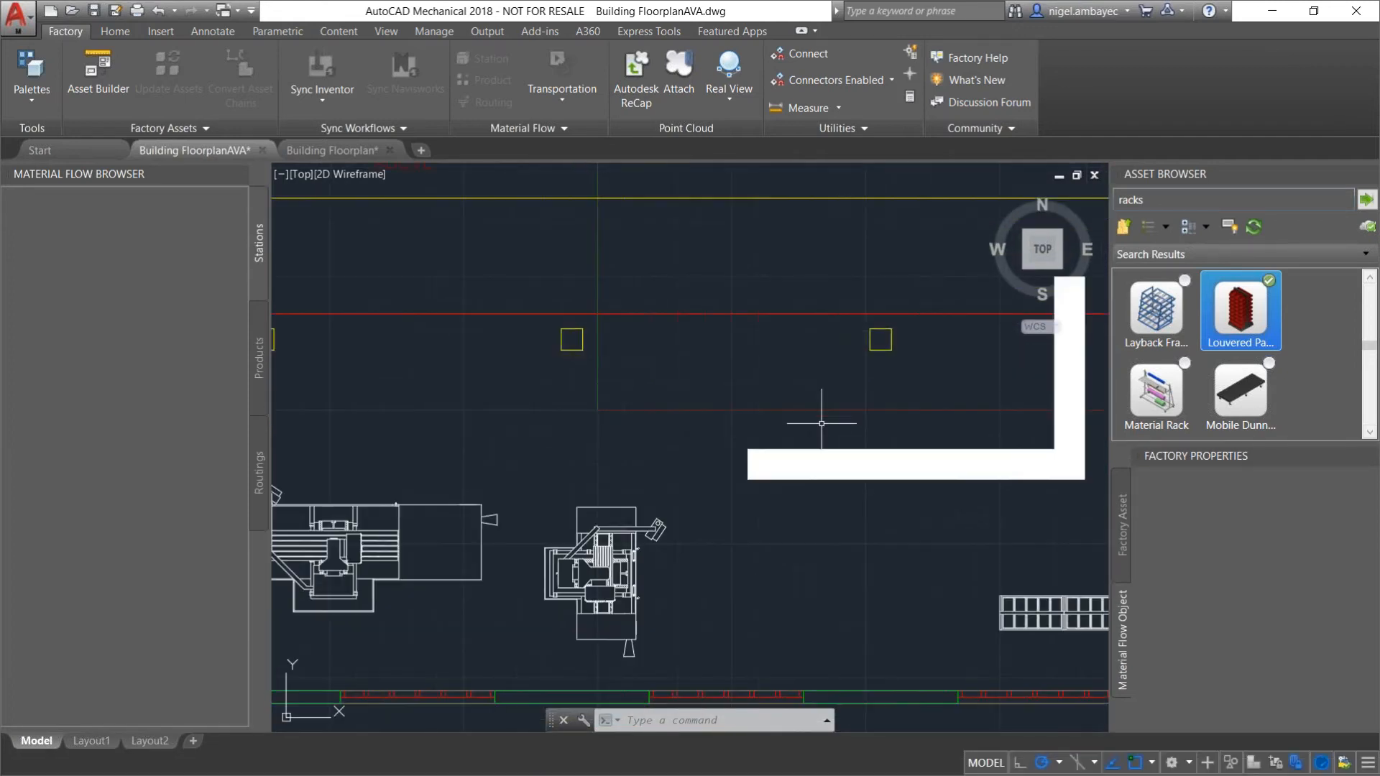
Orbit the floor plan in 3D and examine the machines, L-shaped conveyor and louvered rack row inside the building.
scroll(819, 424, "down", 4)
scroll(822, 432, "down", 2)
middle_click_drag(812, 398, 733, 493)
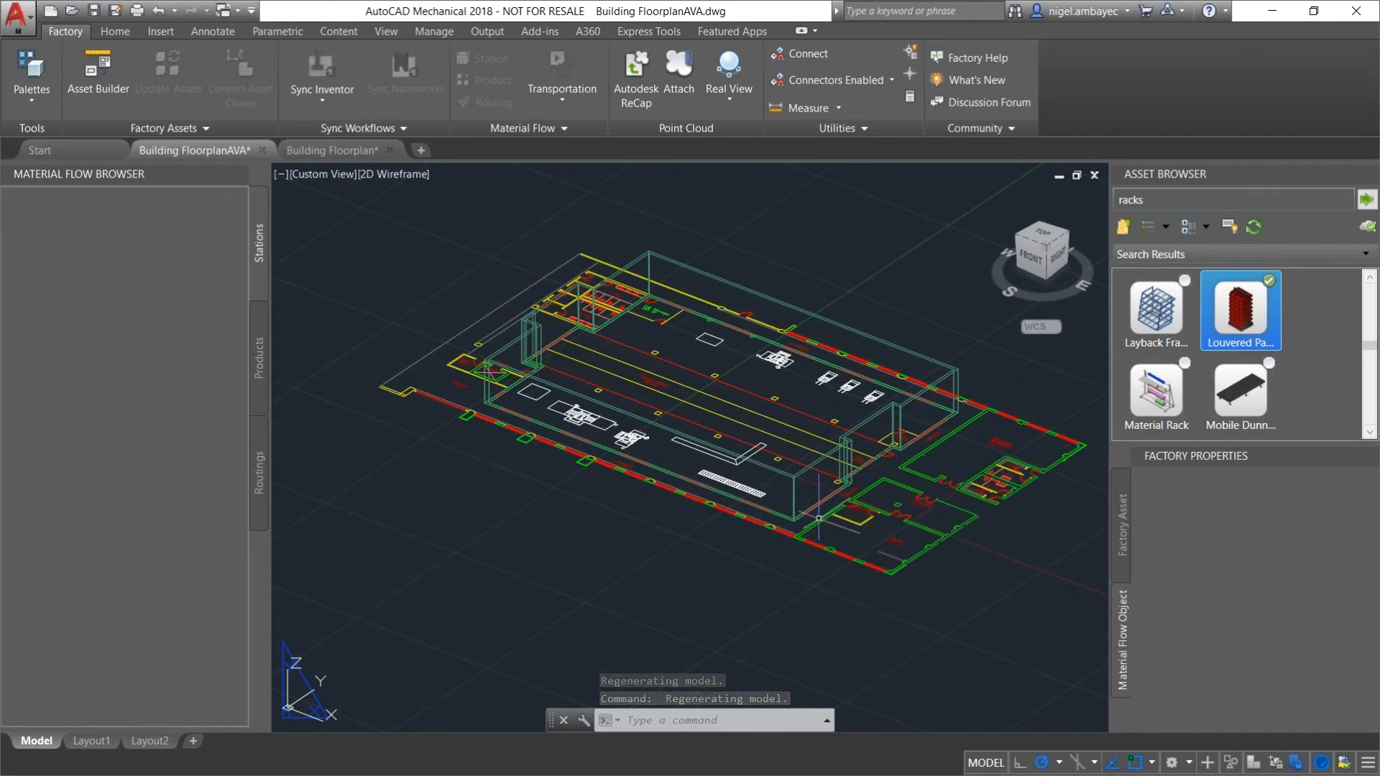
scroll(815, 480, "down", 2)
scroll(815, 480, "up", 2)
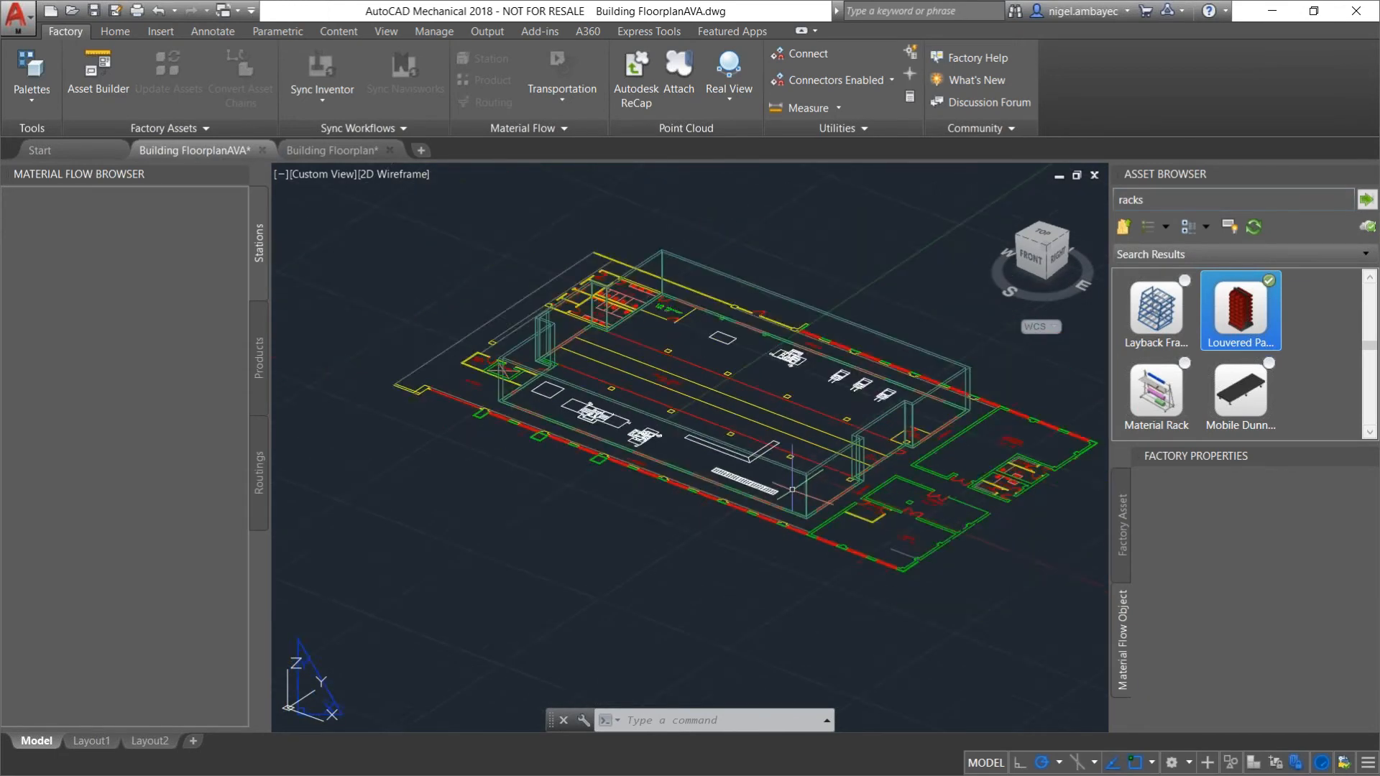
scroll(791, 480, "down", 1)
scroll(747, 479, "up", 2)
scroll(740, 478, "up", 4)
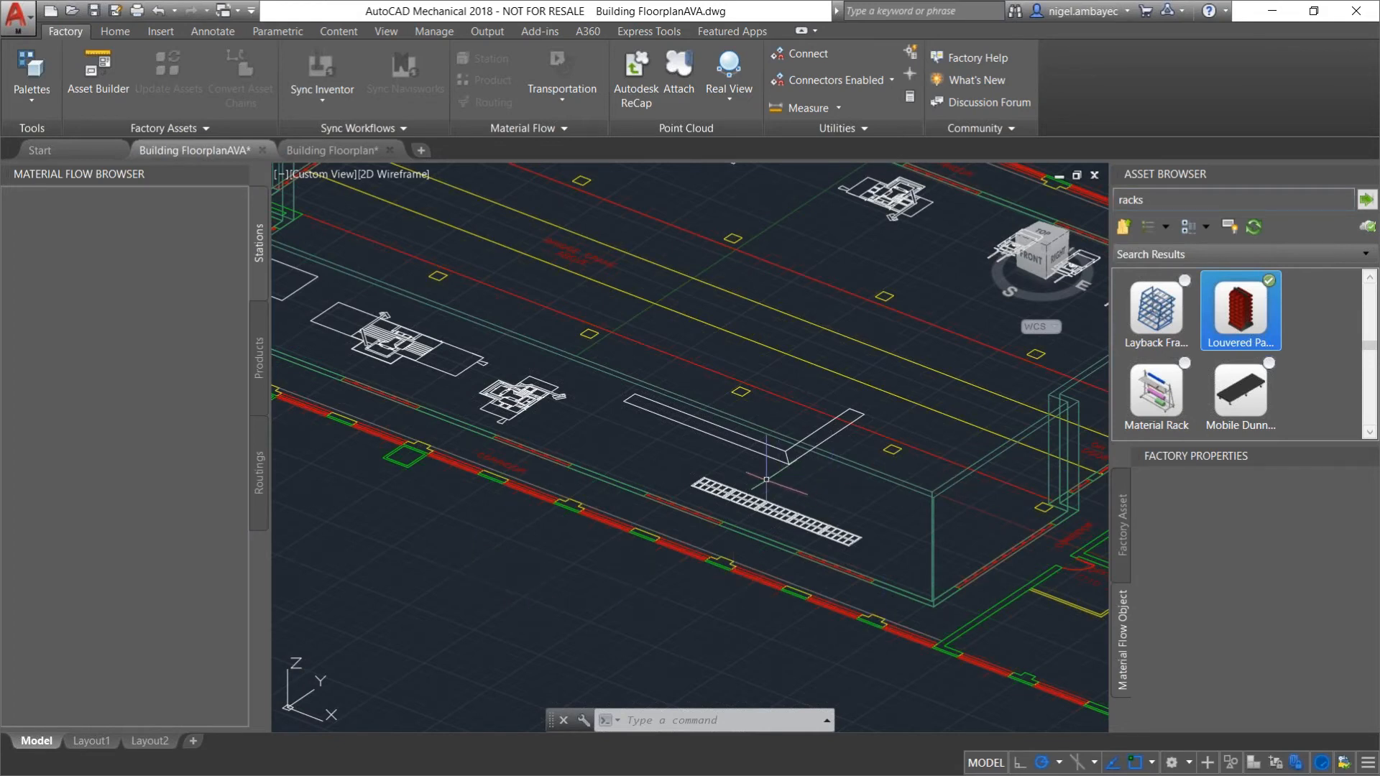
mouse_move(728, 429)
middle_mouse_down("shift")
mouse_move(751, 469)
mouse_move(739, 438)
middle_mouse_up("shift")
left_click_drag(1042, 259, 1092, 349)
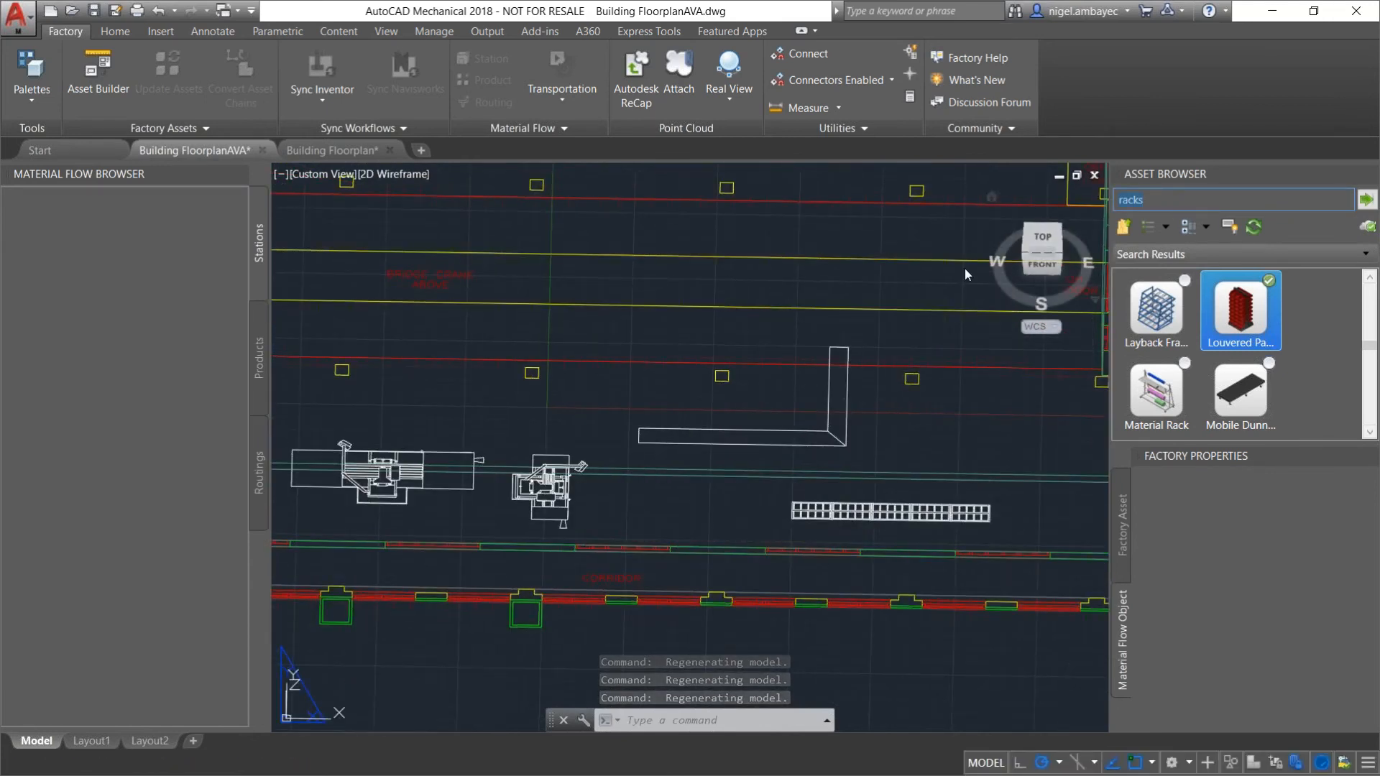
Search the Asset Browser for person and review the machines placed across the building layout.
type("person")
key("Return")
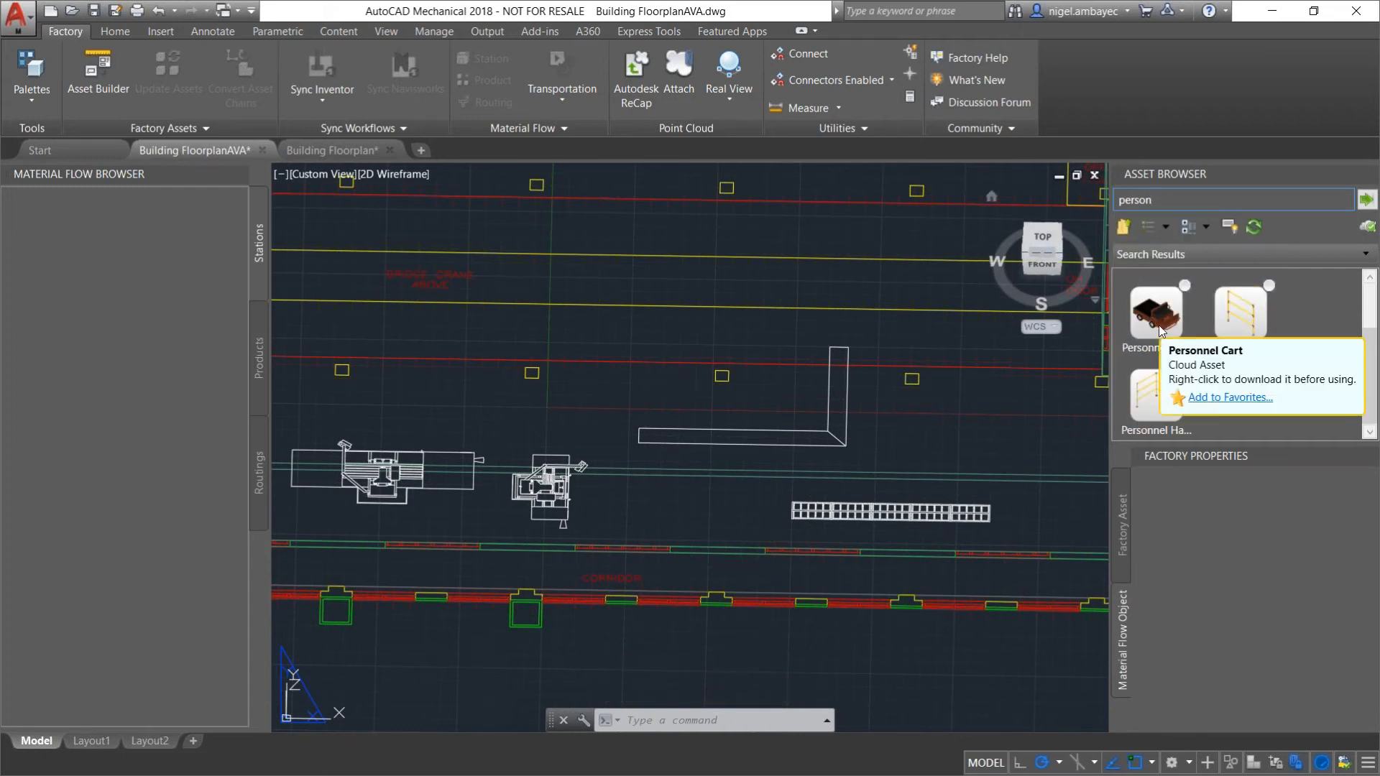
scroll(766, 392, "down", 2)
scroll(768, 387, "down", 2)
middle_click_drag(730, 327, 718, 397)
scroll(712, 387, "up", 1)
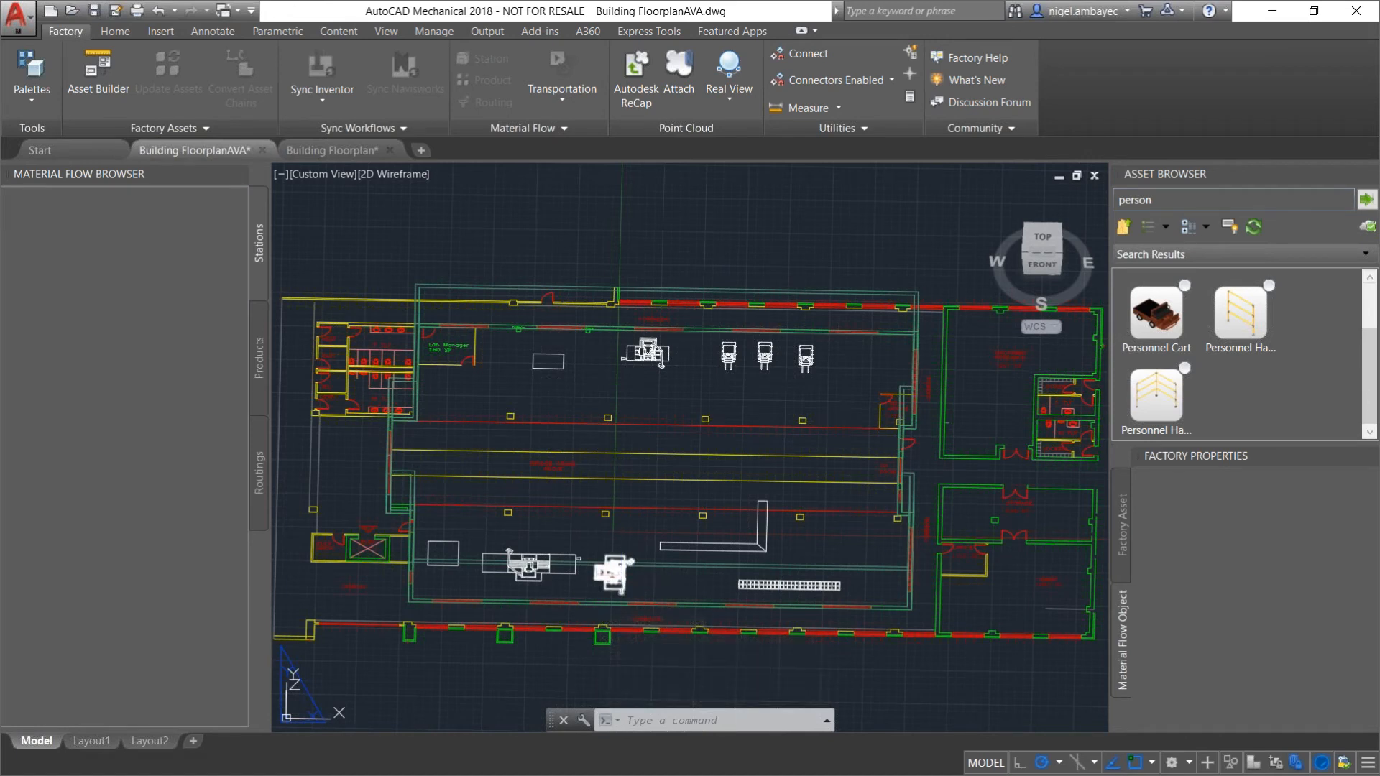
mouse_move(622, 575)
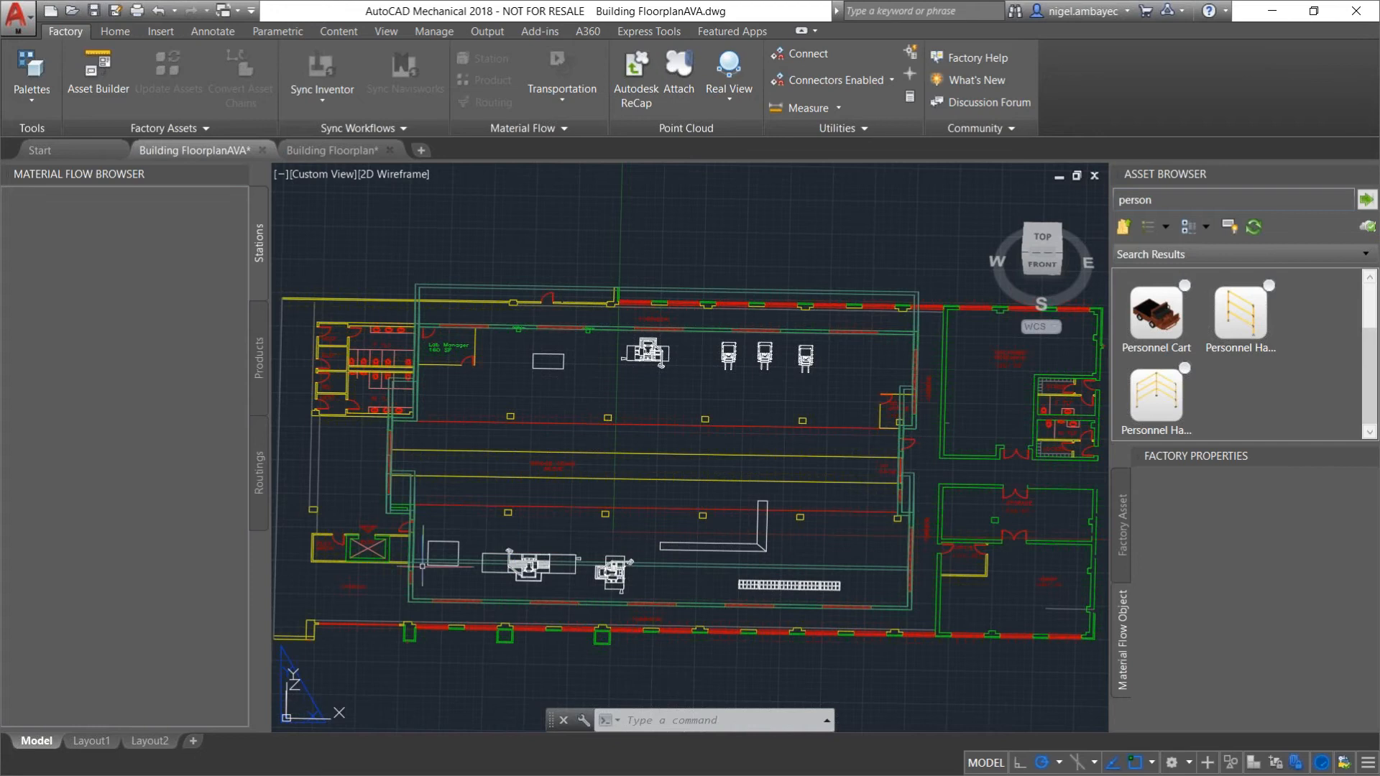
scroll(471, 560, "up", 4)
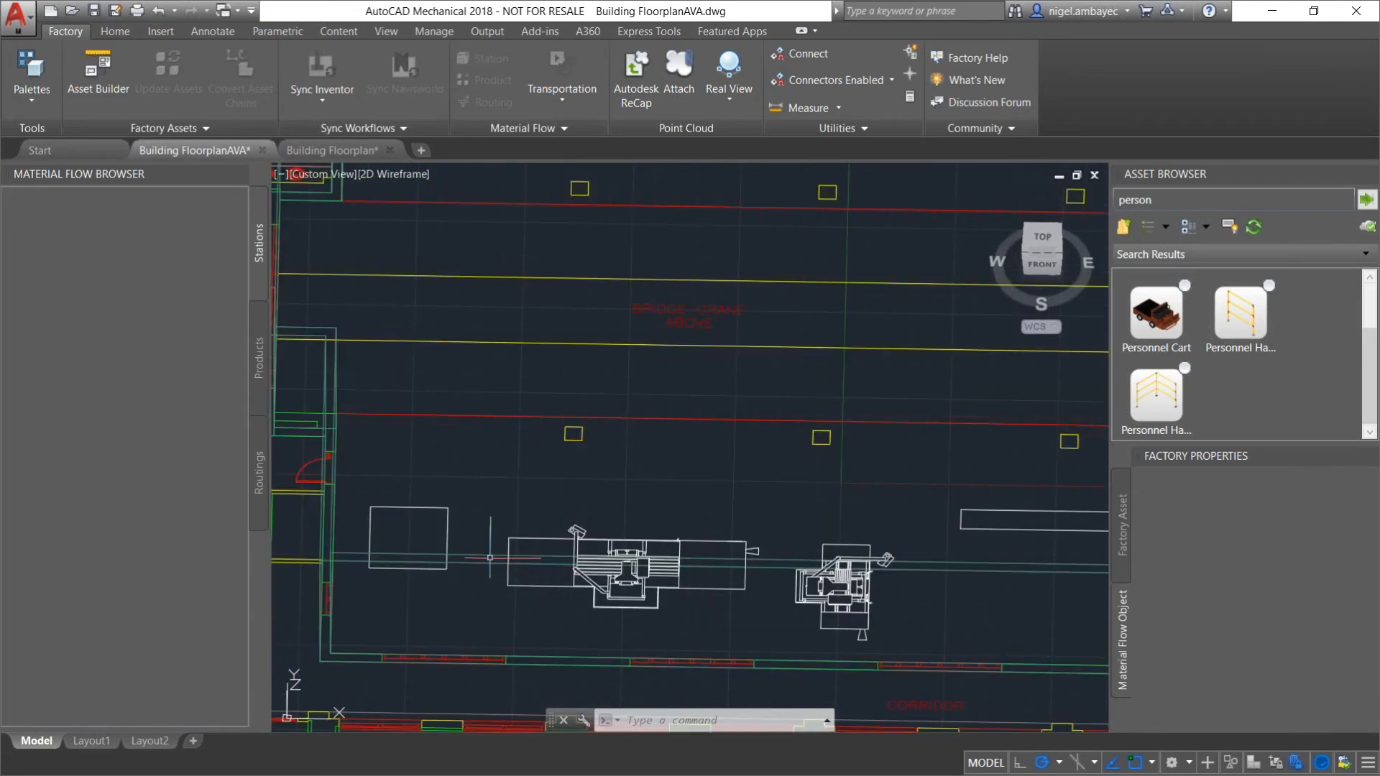
Return the floor plan to the top view and frame the rectangular block east of the Lab Manager office.
left_click(1048, 237)
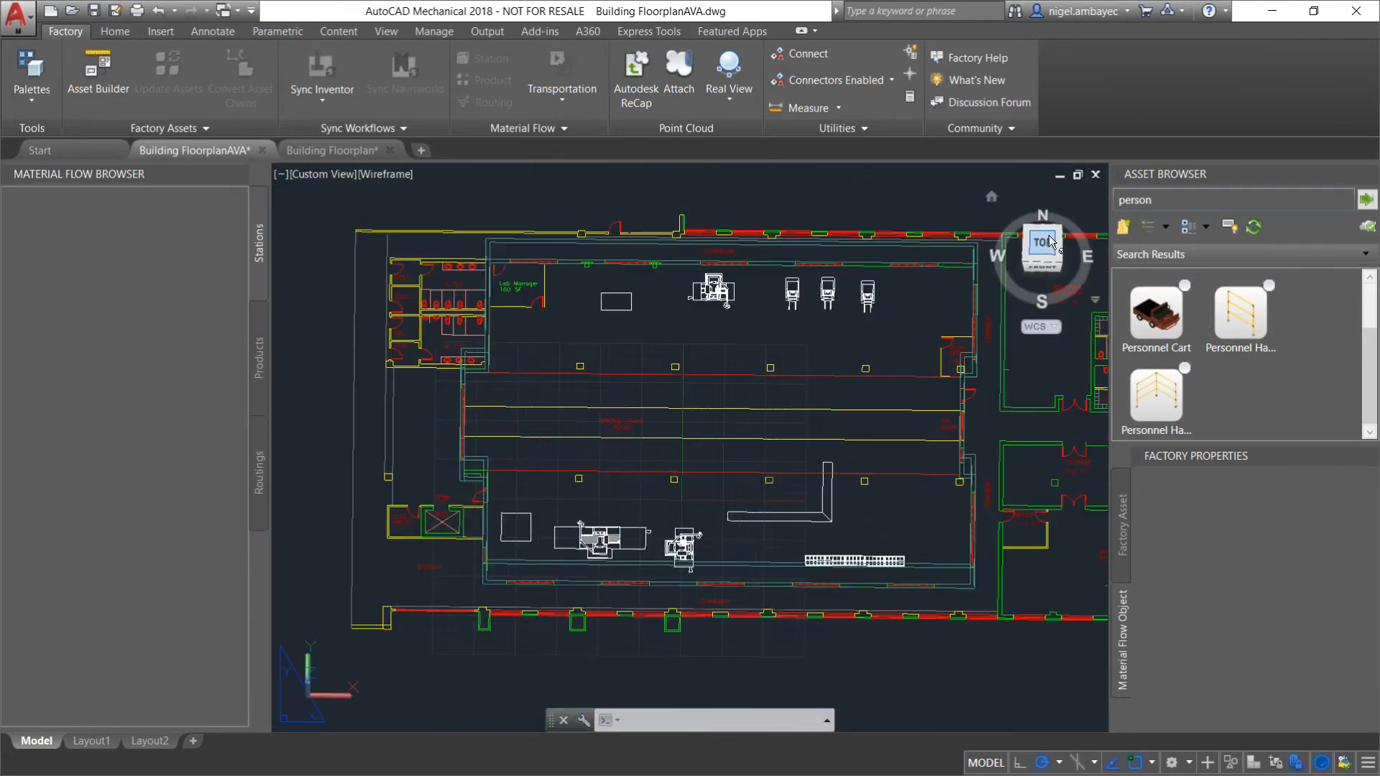
scroll(560, 481, "down", 5)
scroll(565, 496, "up", 6)
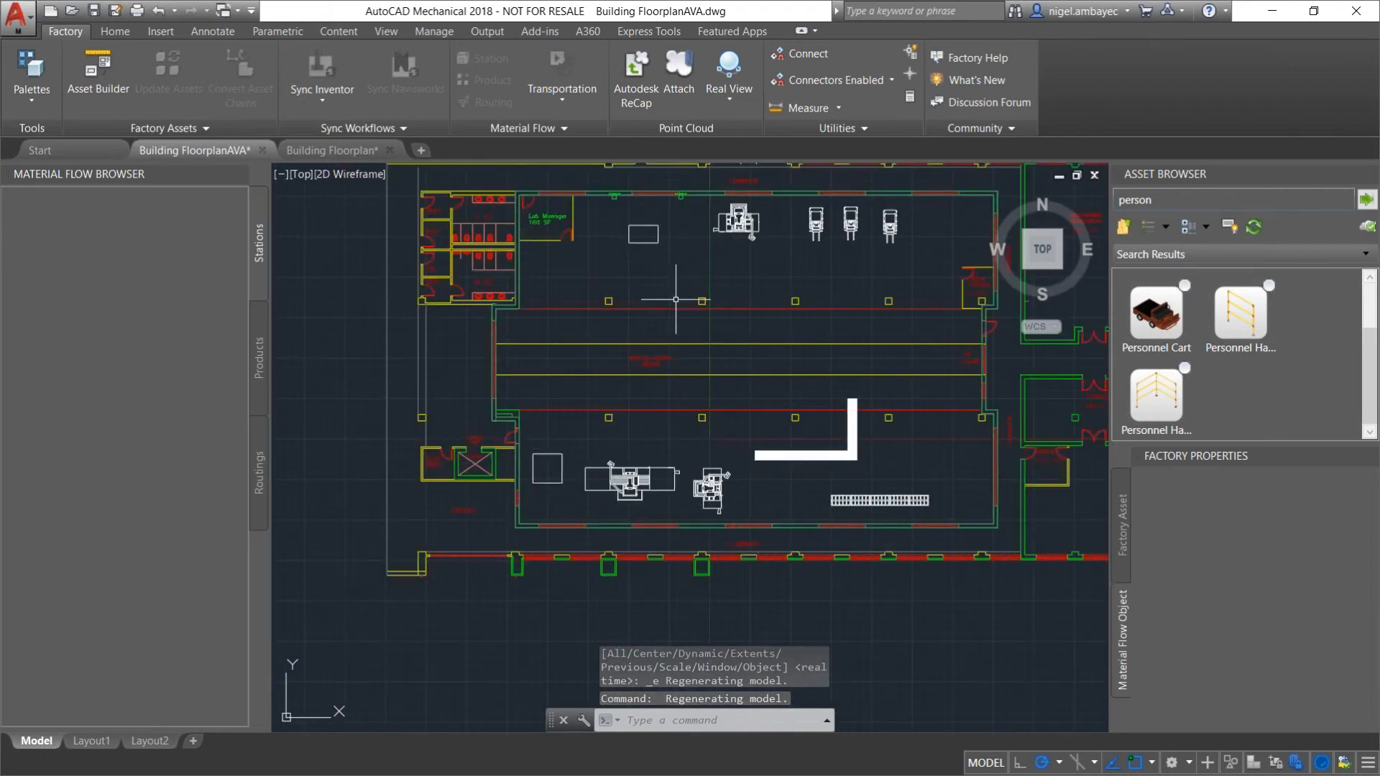
right_click(674, 296)
key("Escape")
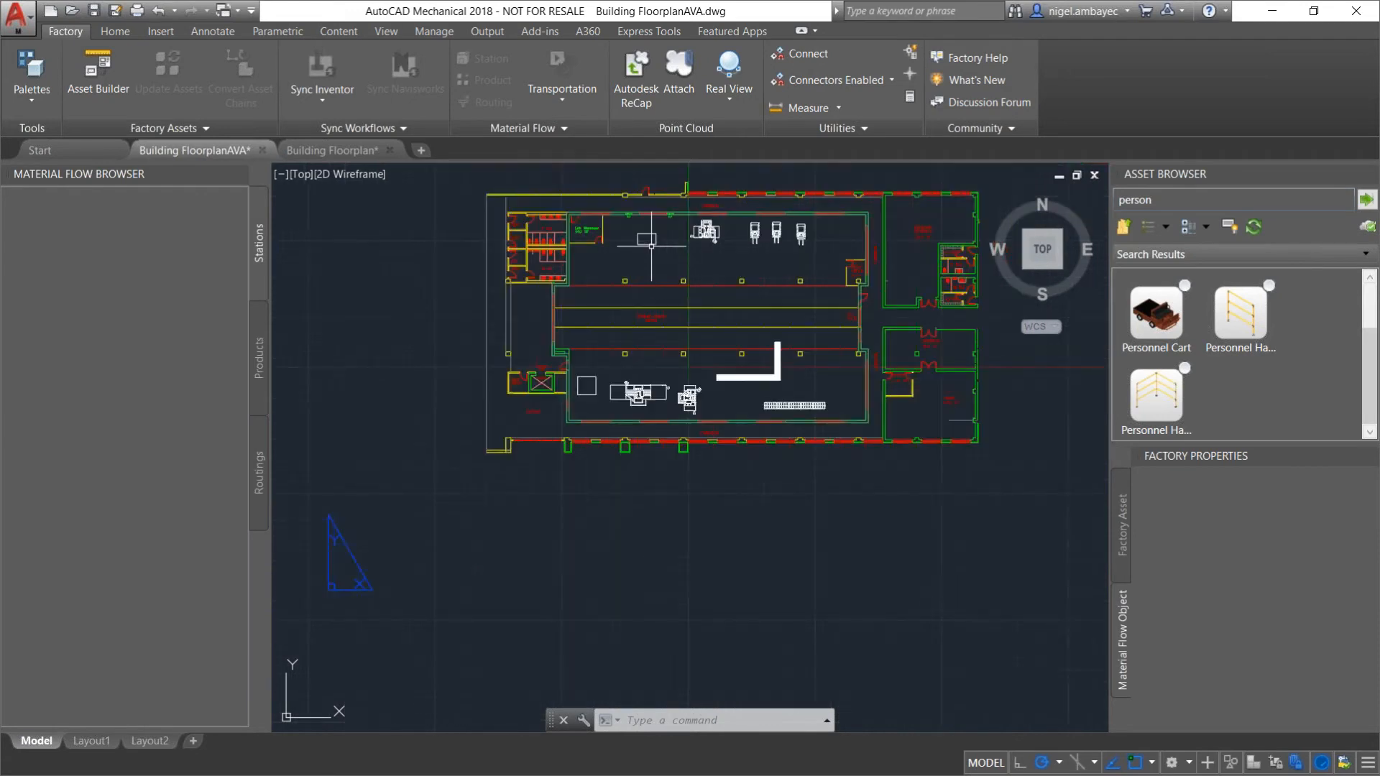
scroll(647, 251, "up", 2)
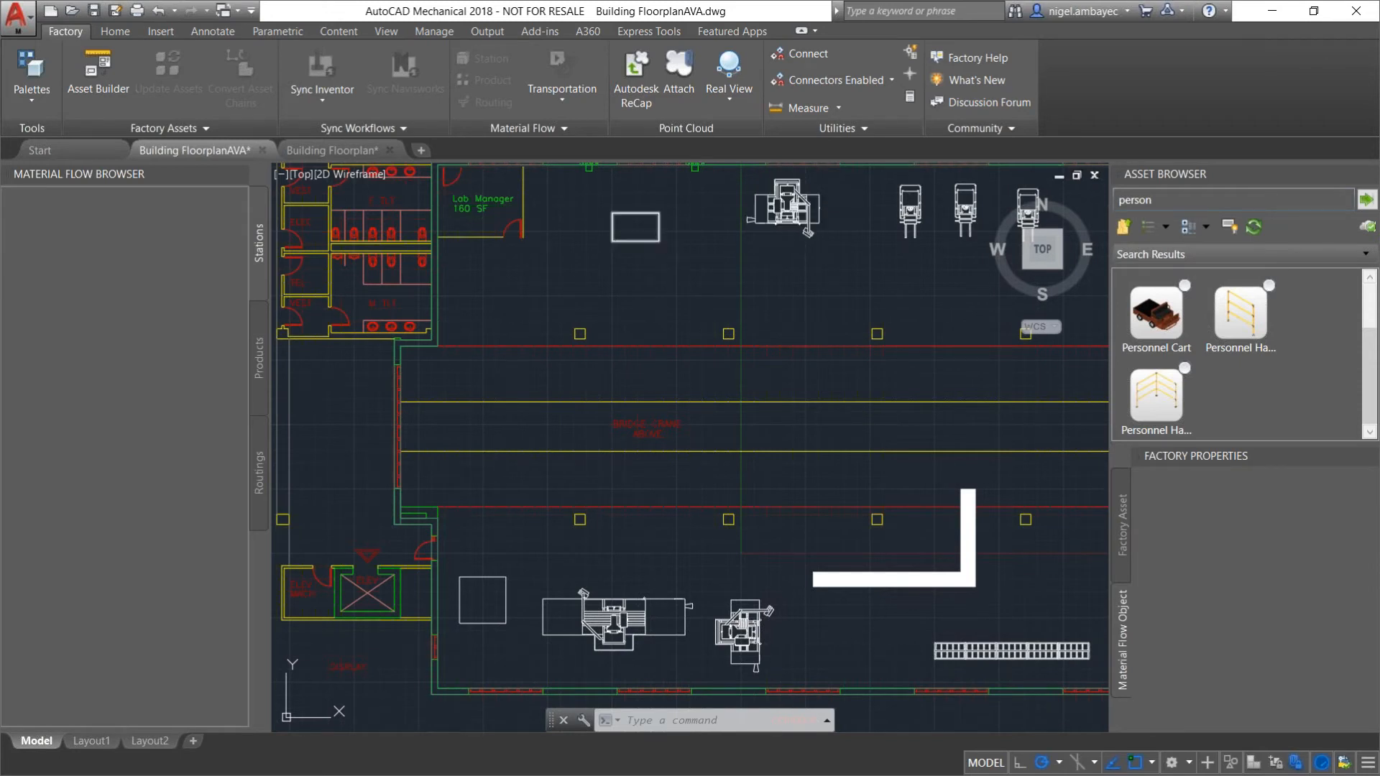
right_click(651, 242)
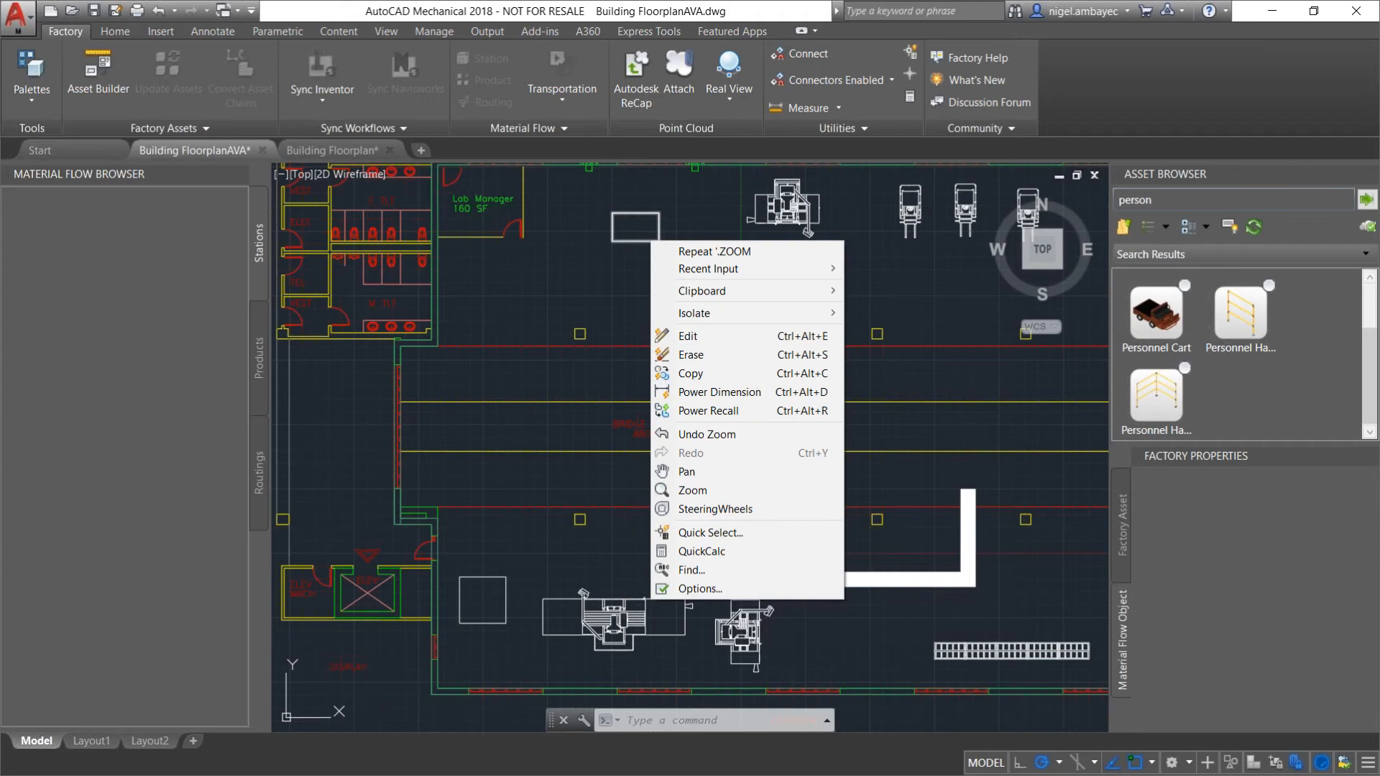
left_click(647, 253)
key("Escape")
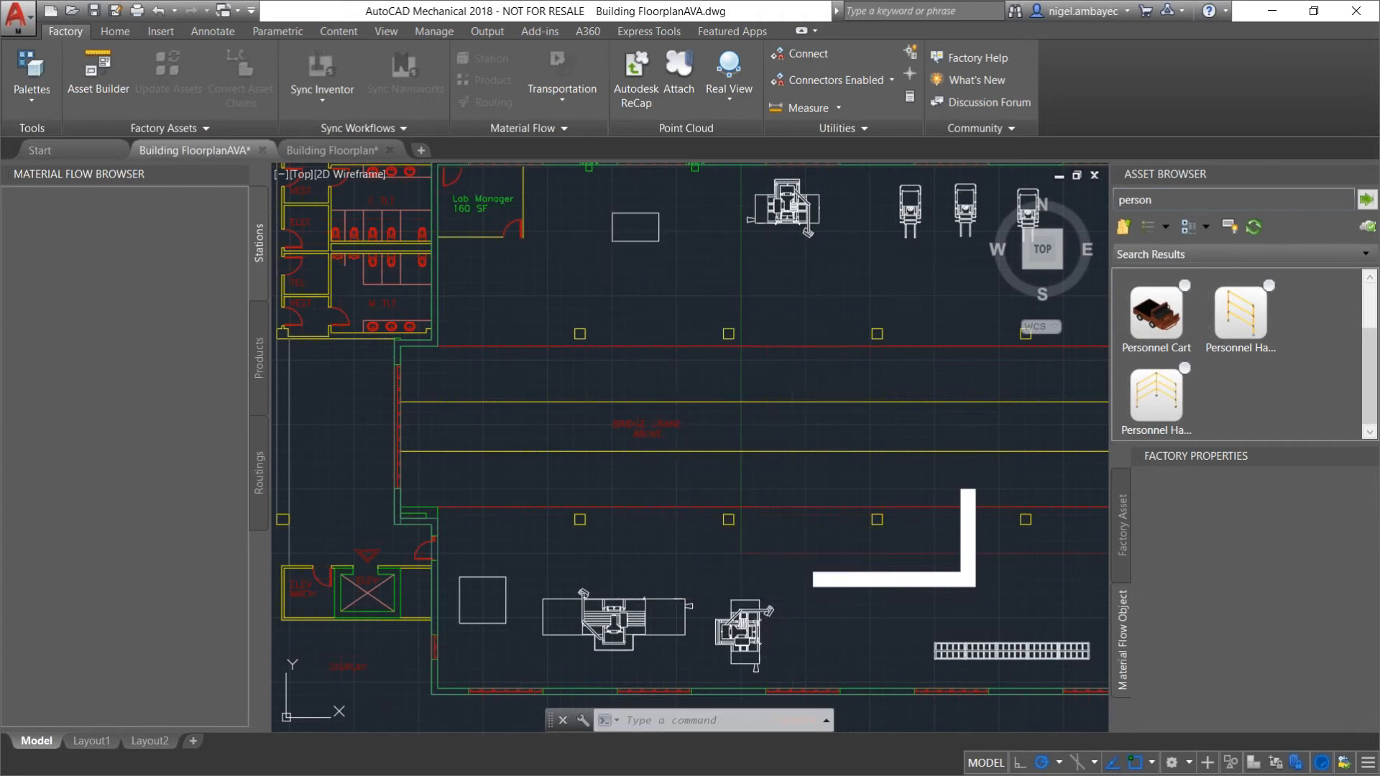
key("Escape")
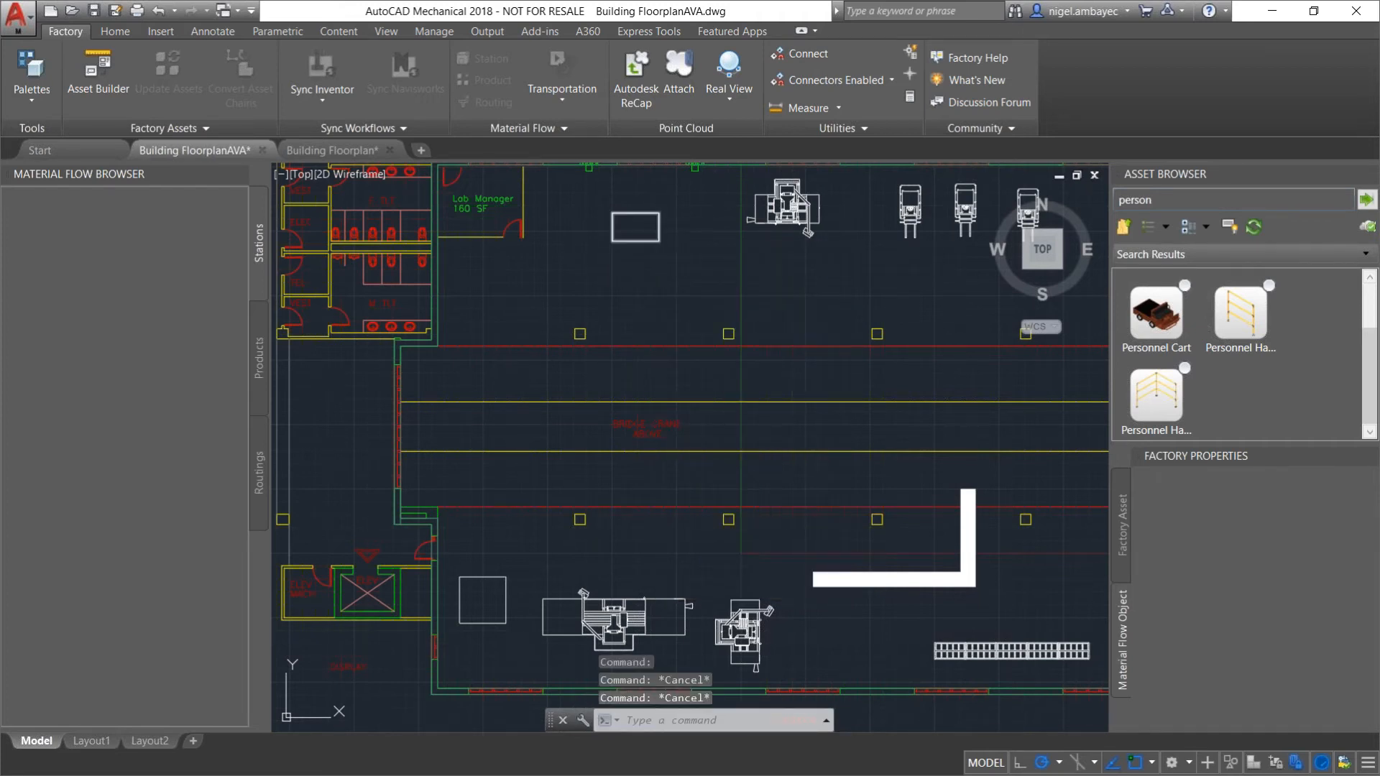
Try to replace the rectangular block east of the Lab Manager office with a factory asset.
right_click(658, 237)
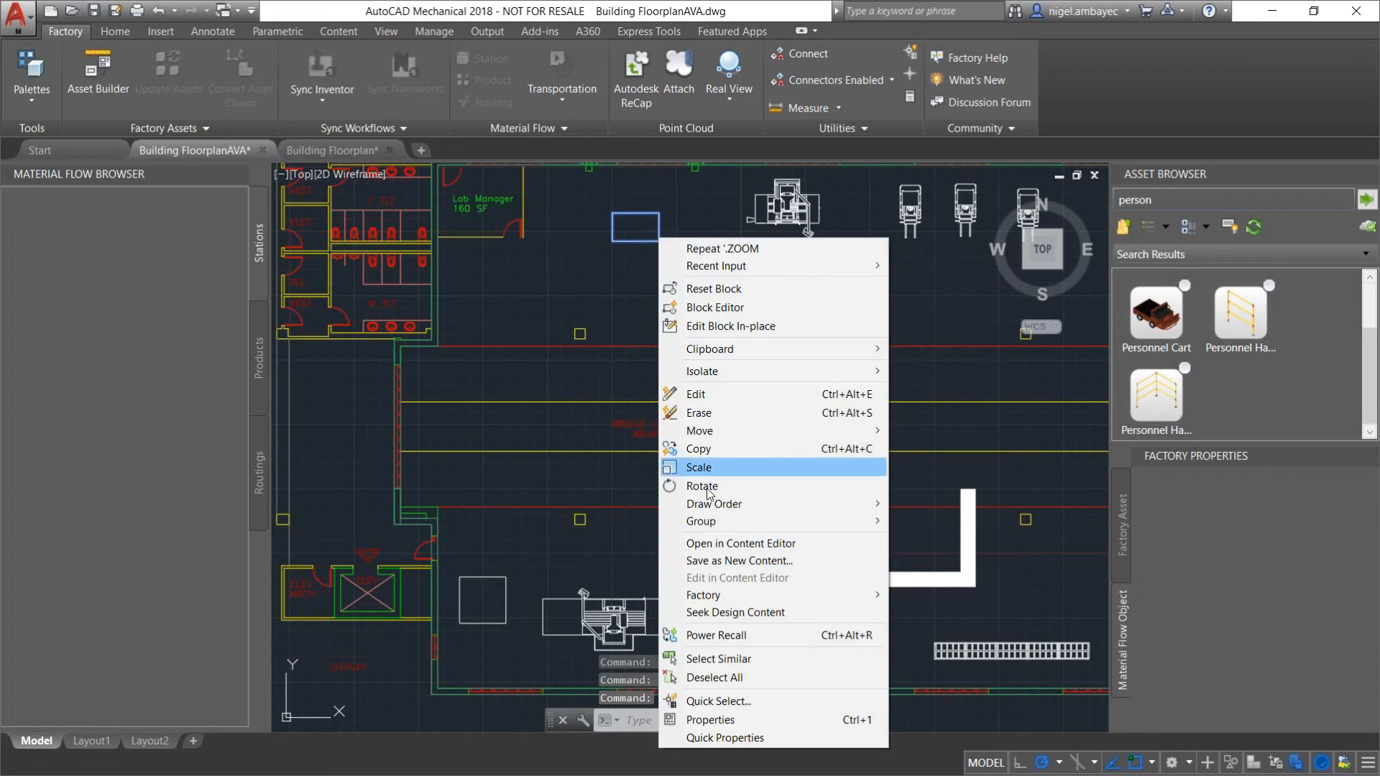
mouse_move(712, 600)
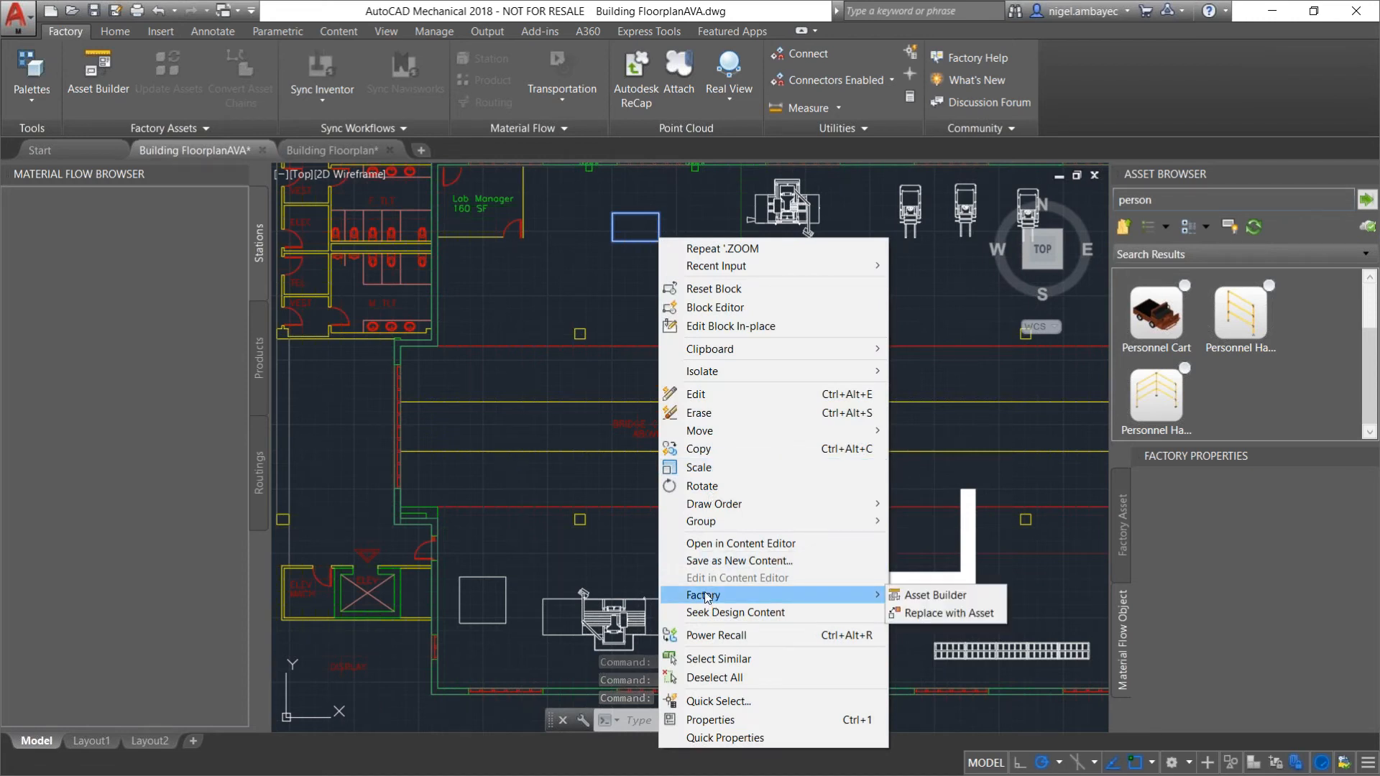
left_click(936, 614)
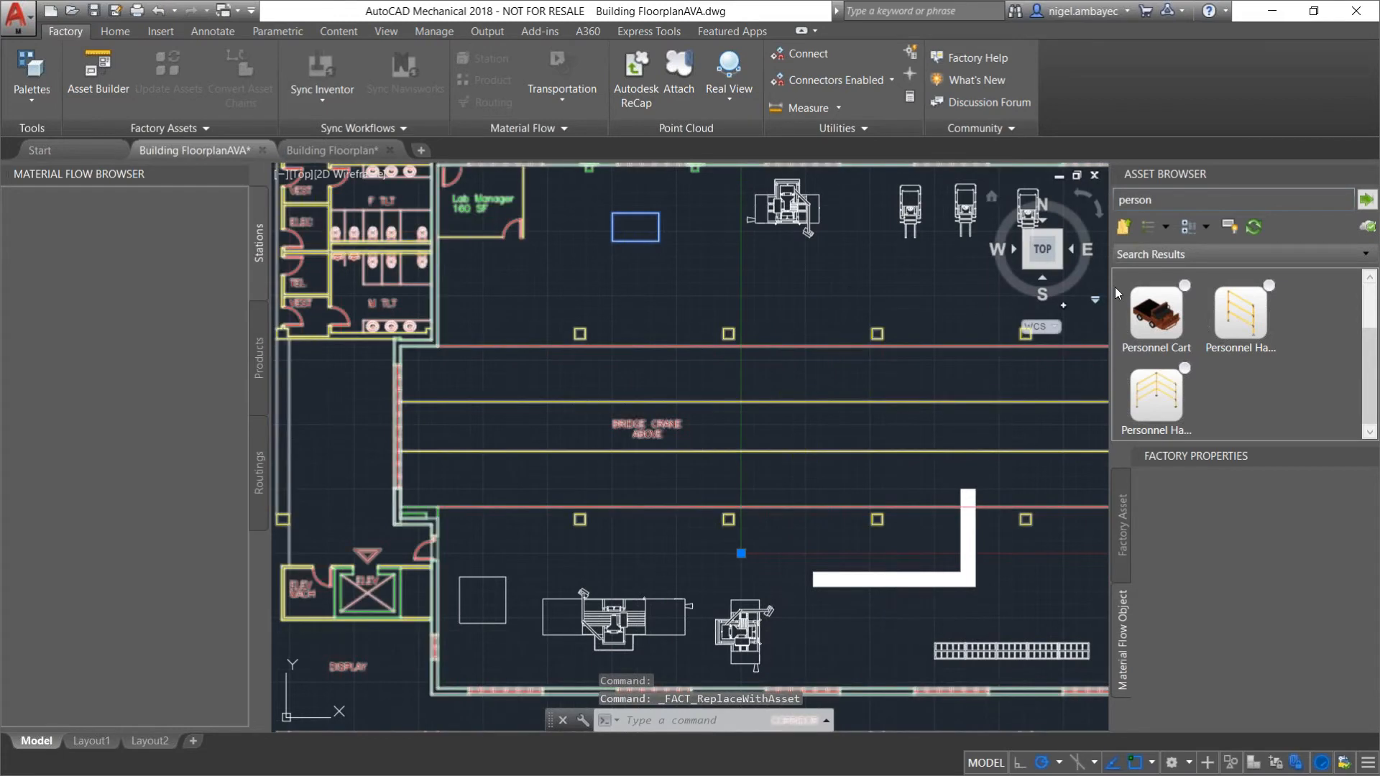
right_click(660, 232)
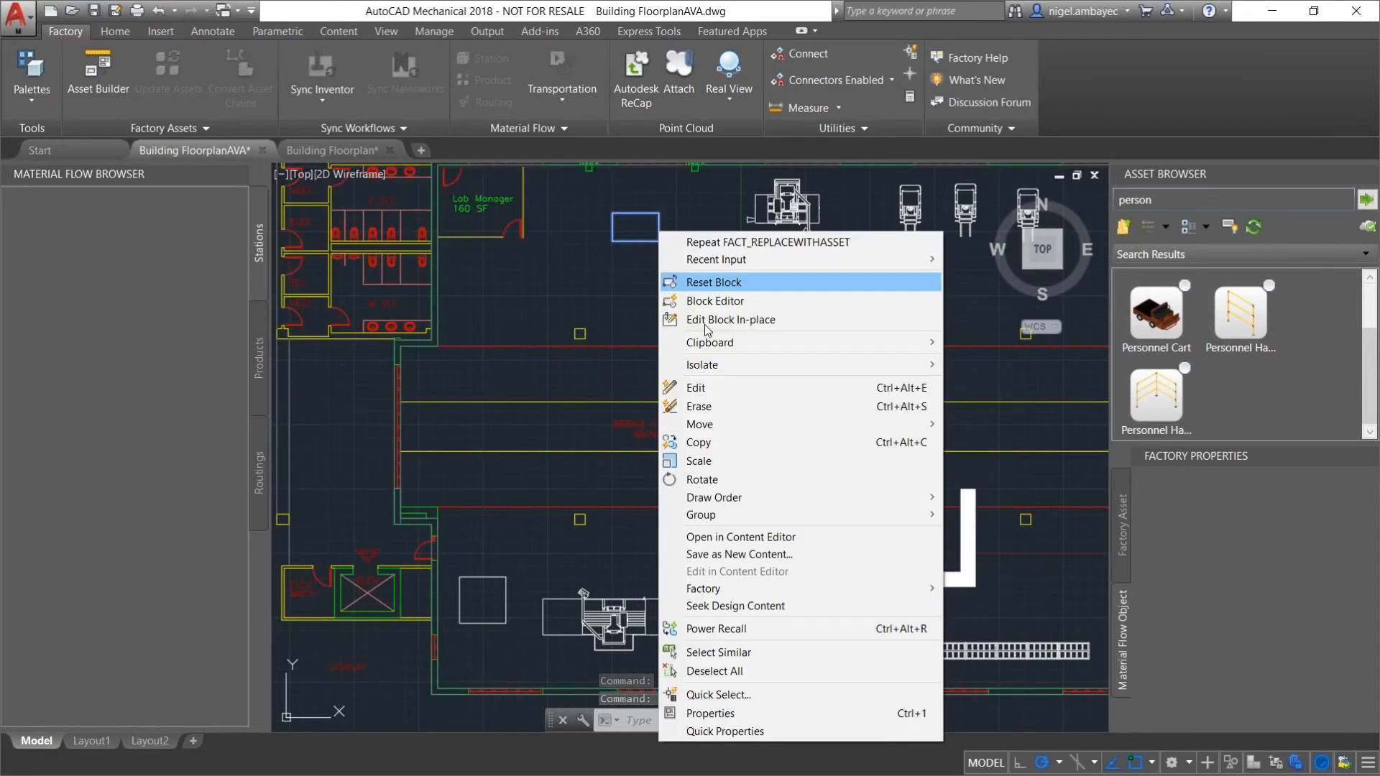
left_click(996, 608)
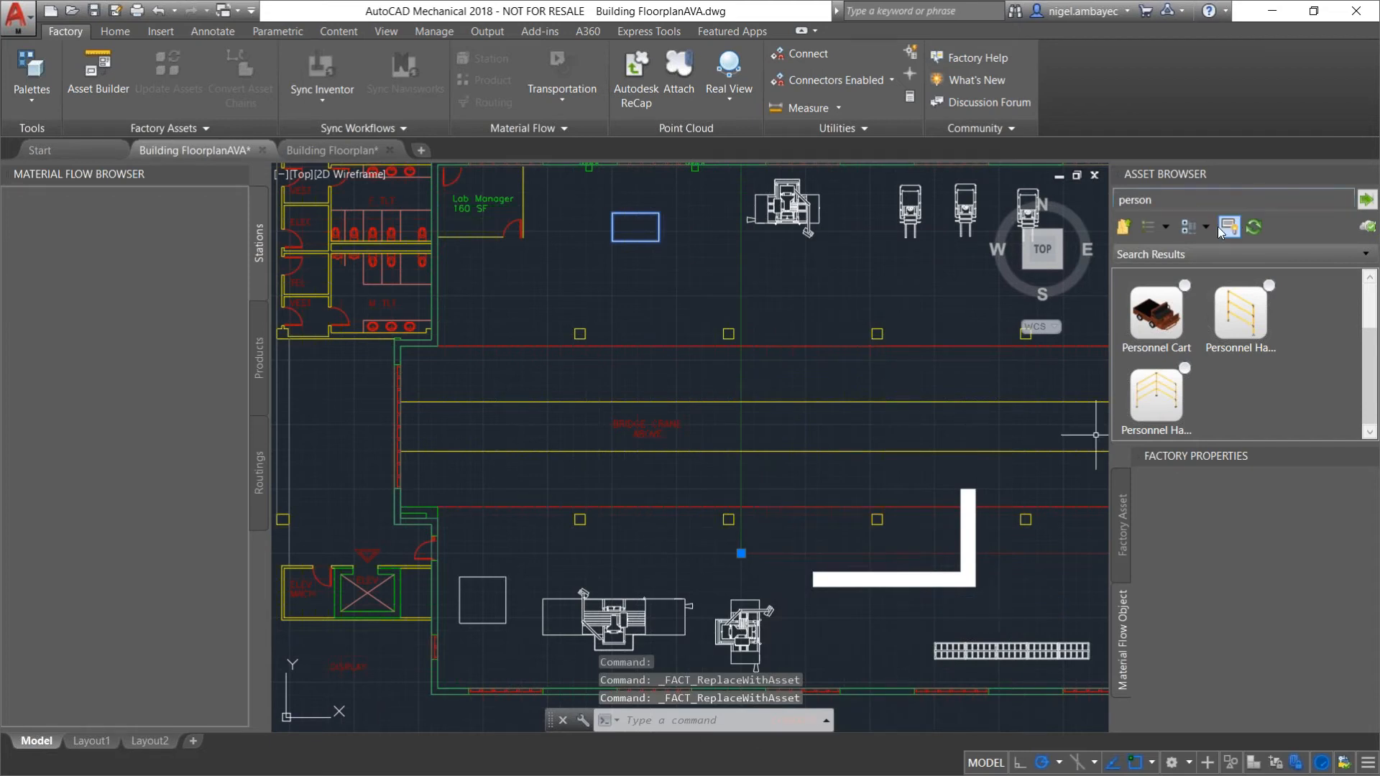
Search the Asset Browser for ketiv and select the CNCMachineP1256 asset.
type("ketiv")
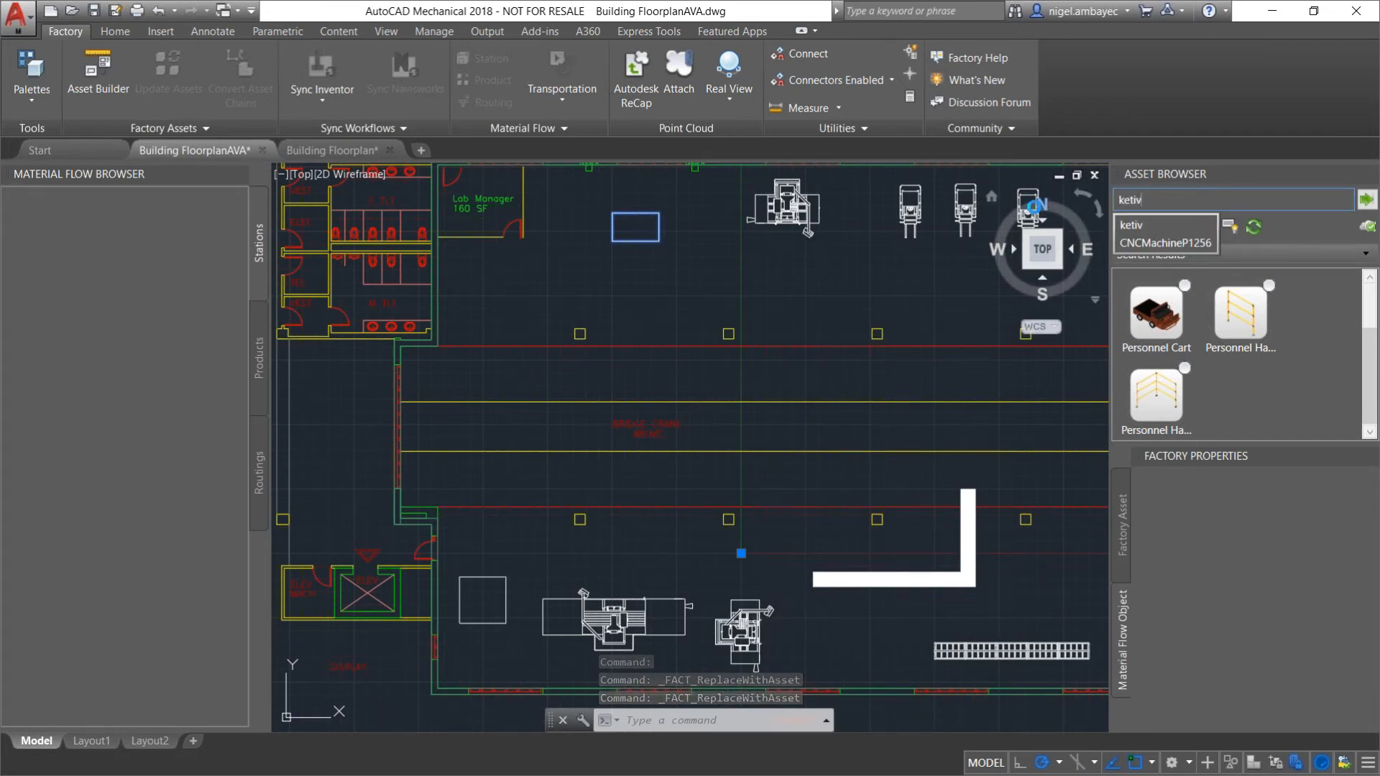
key("Return")
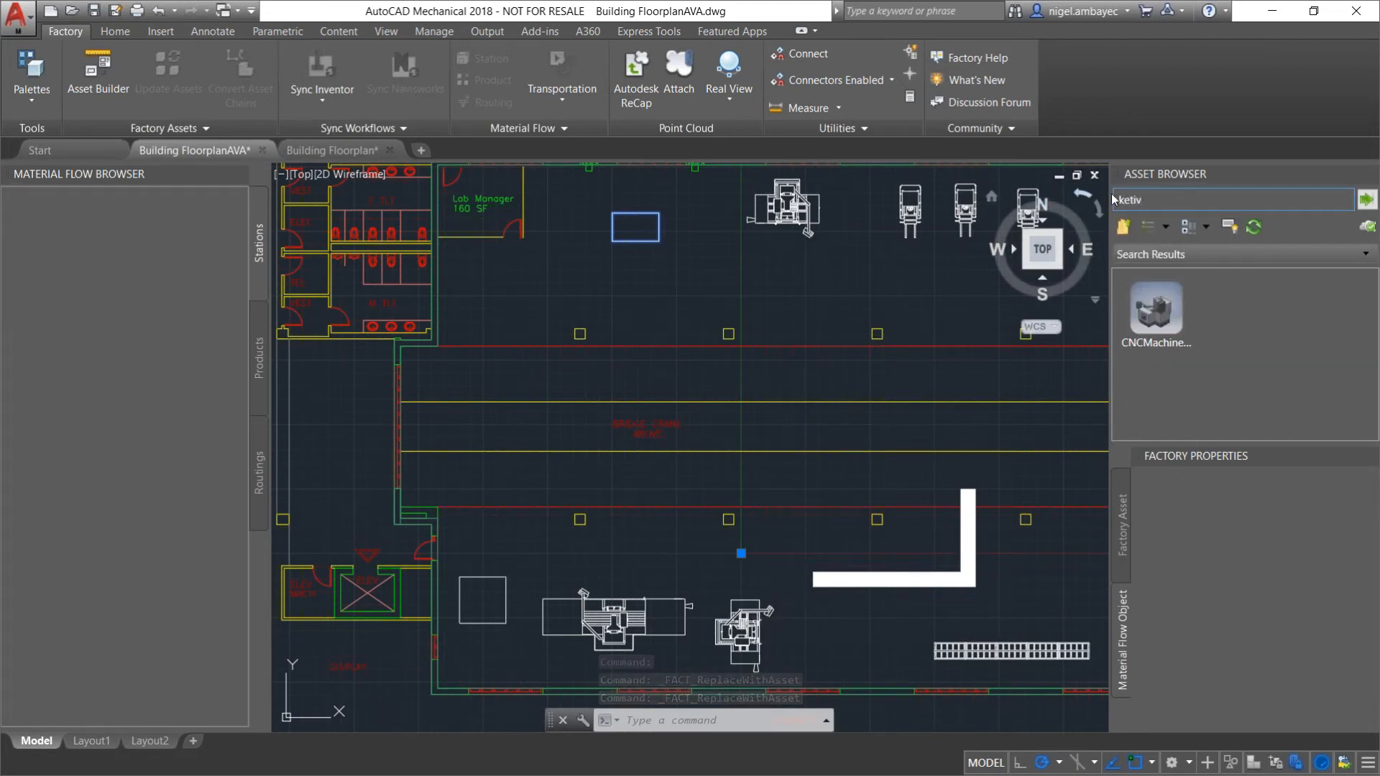
left_click(1158, 321)
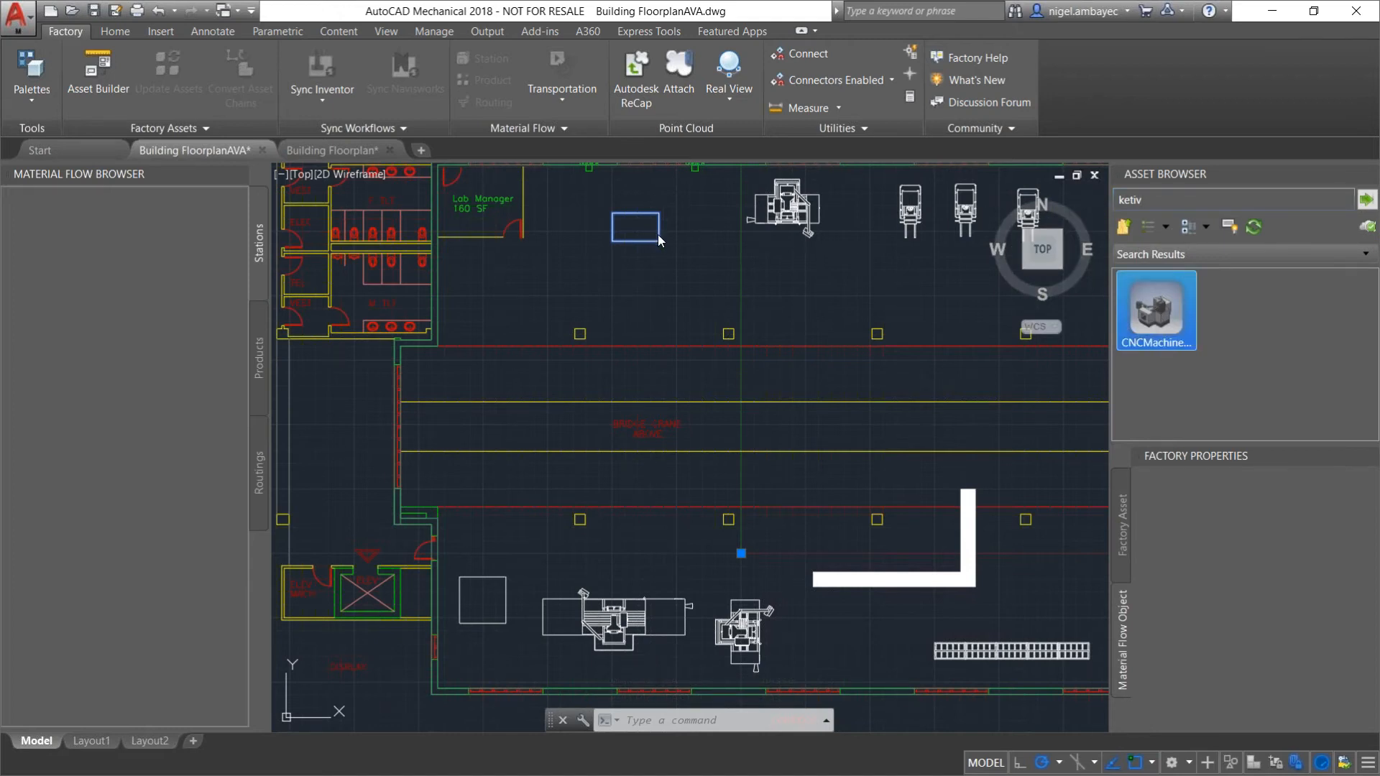
left_click(1154, 318)
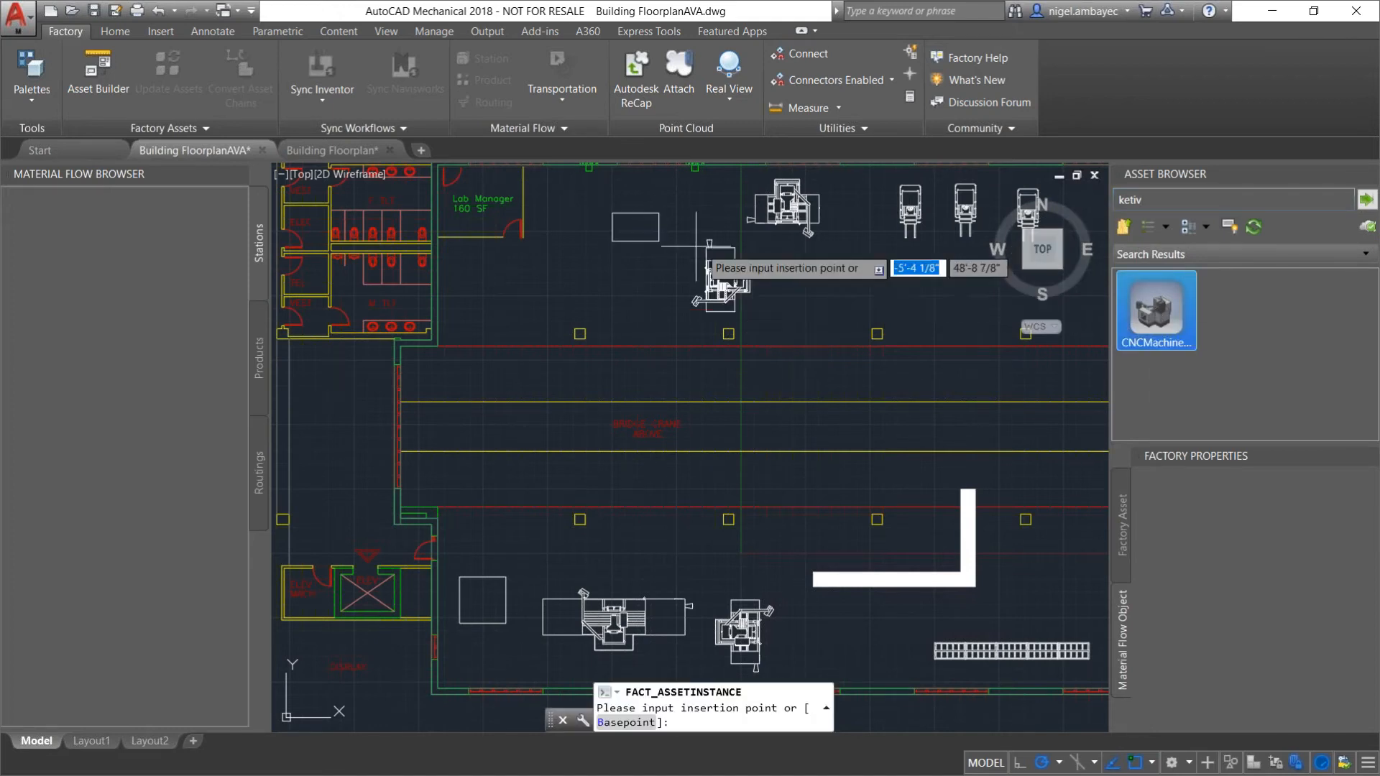
right_click(660, 241)
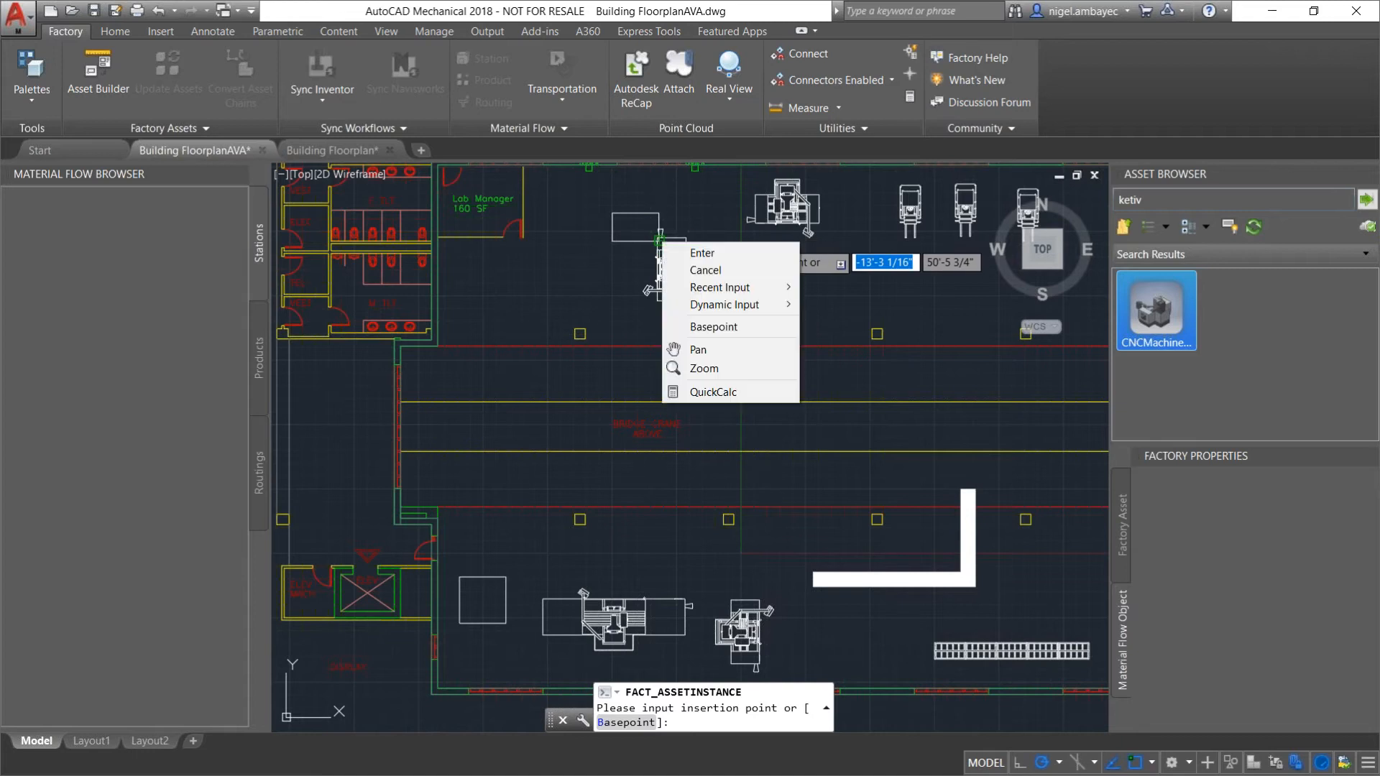
left_click(691, 250)
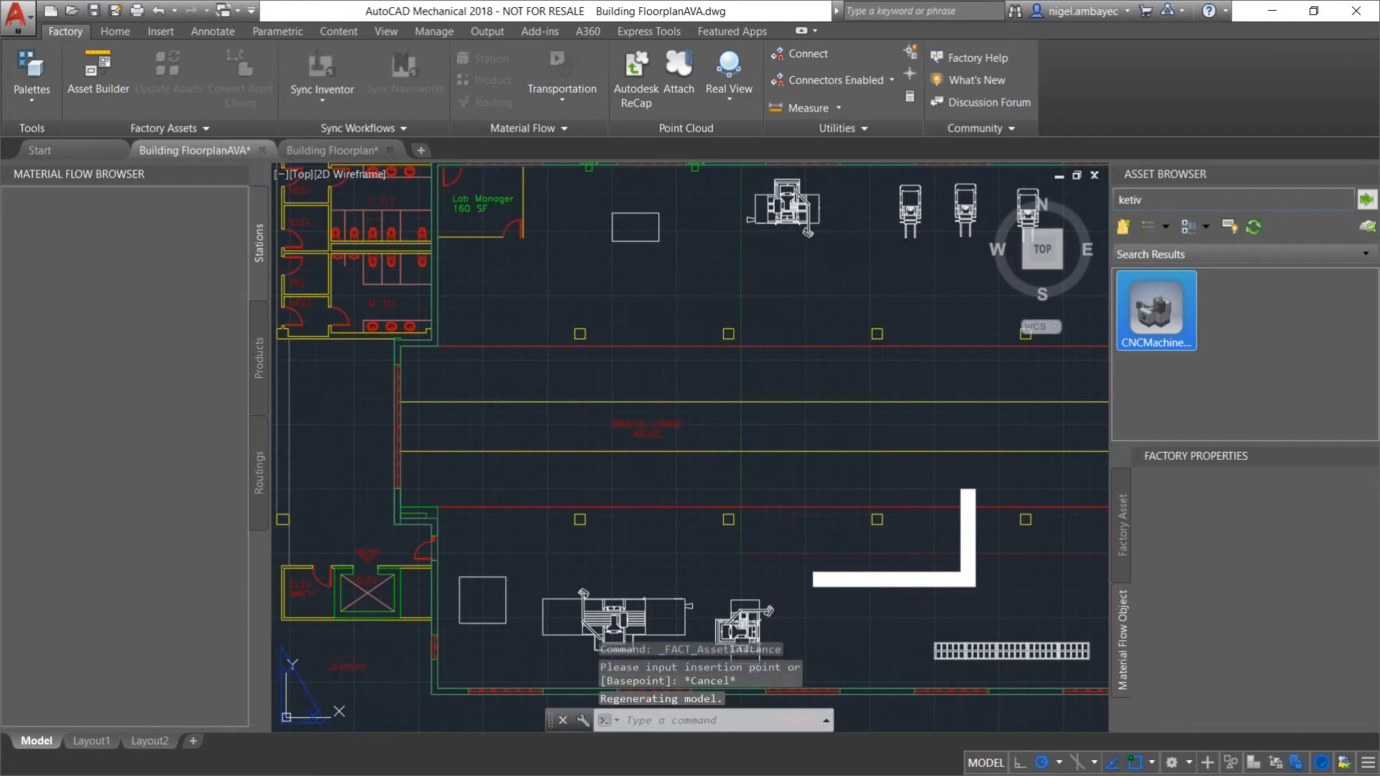
Try to replace the rectangular block east of the Lab Manager office with the CNCMachineP1256 asset.
right_click(658, 232)
mouse_move(790, 587)
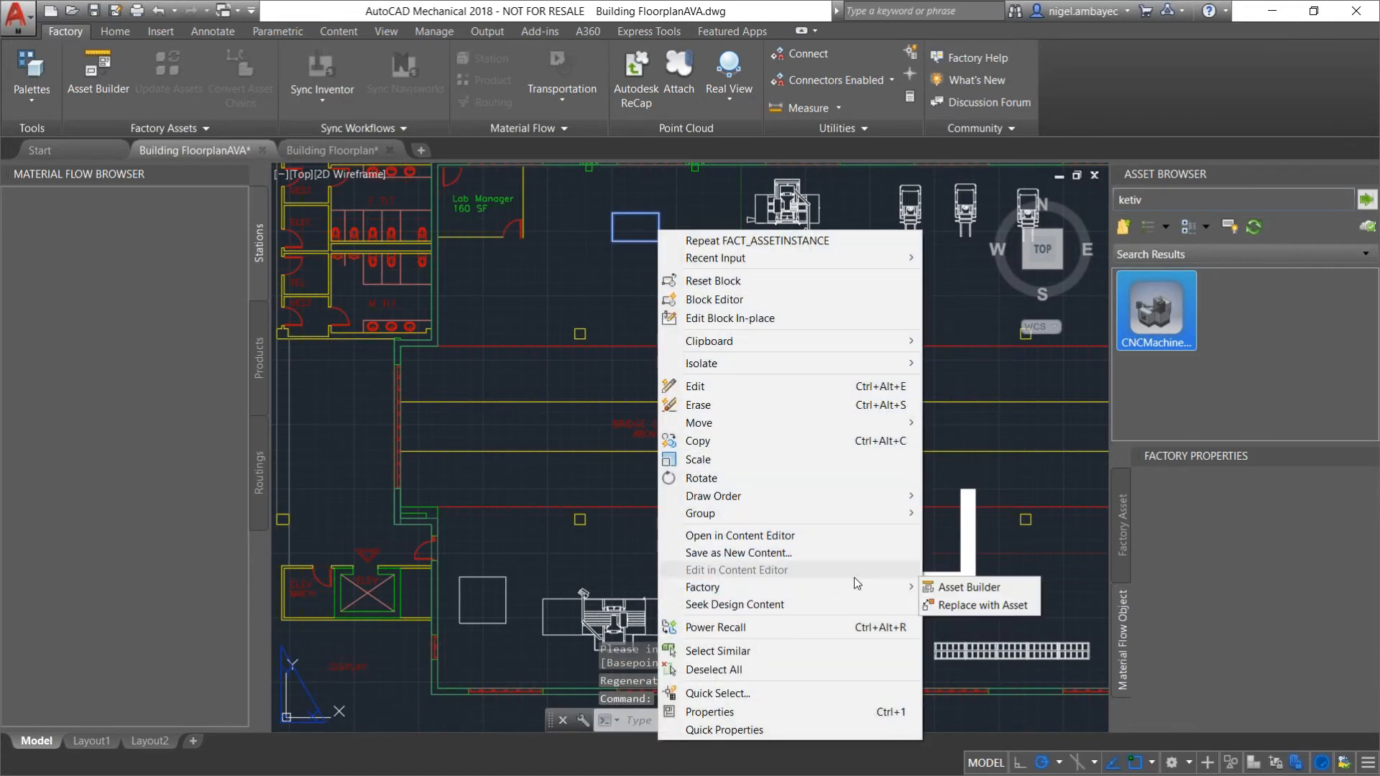
left_click(979, 605)
mouse_move(1166, 322)
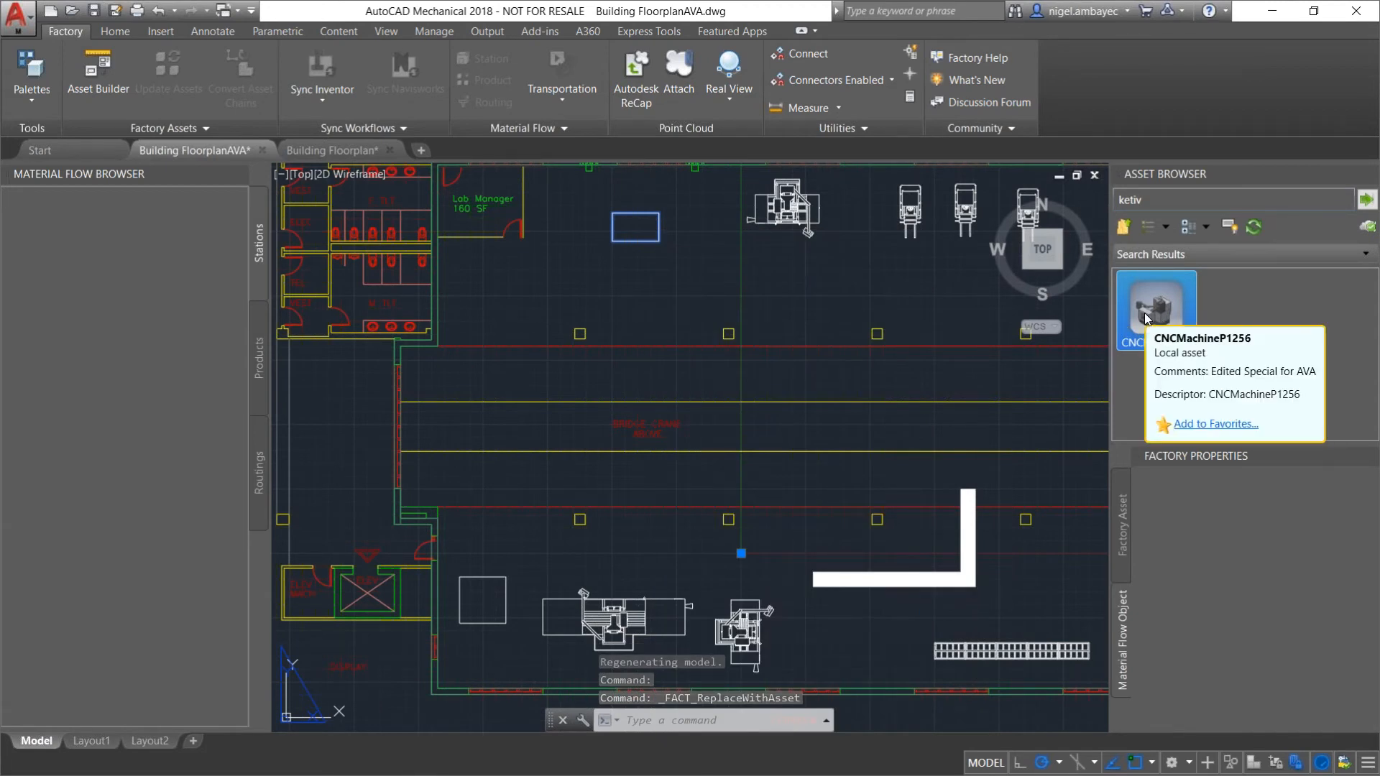
left_click_drag(1144, 312, 1252, 335)
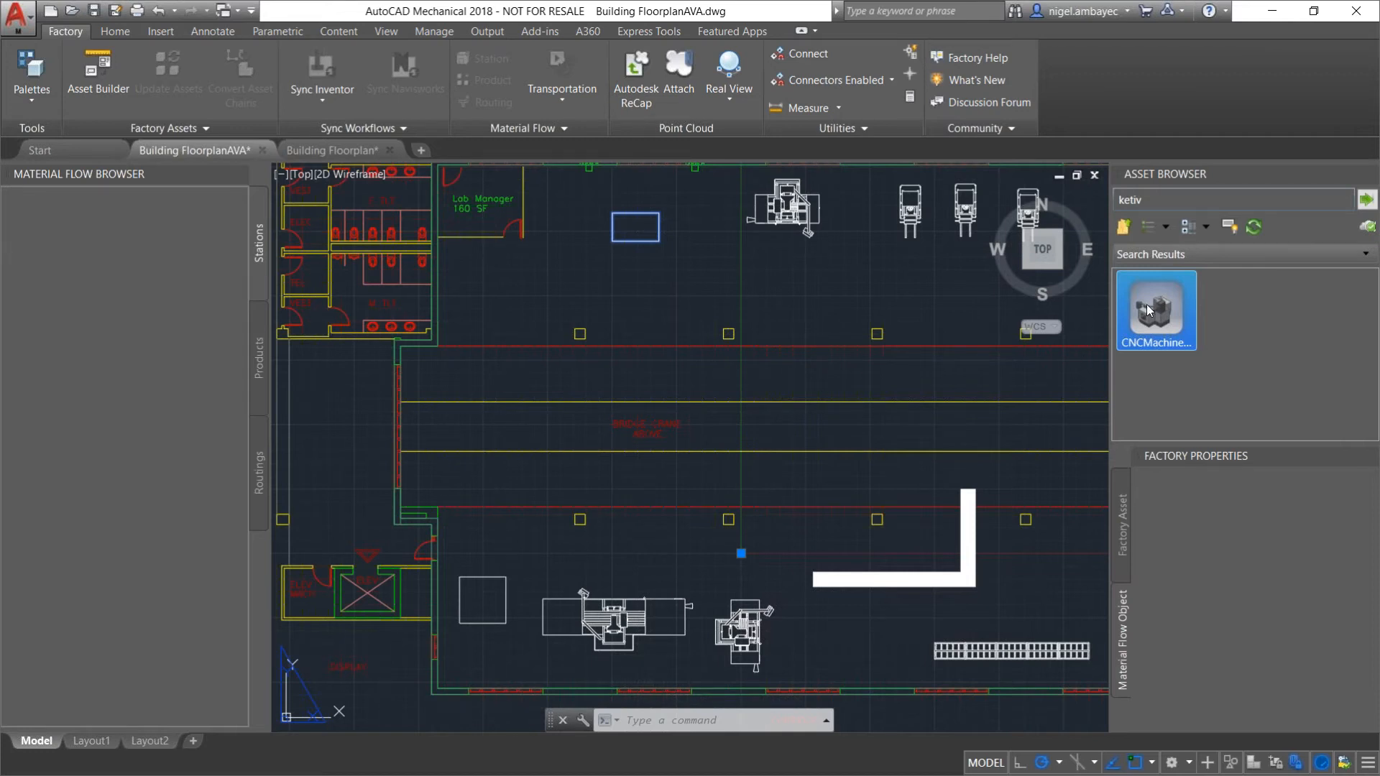
Clear the block selection and browse the System Assets library to the Placeholders category and its basic shapes.
left_click(1124, 228)
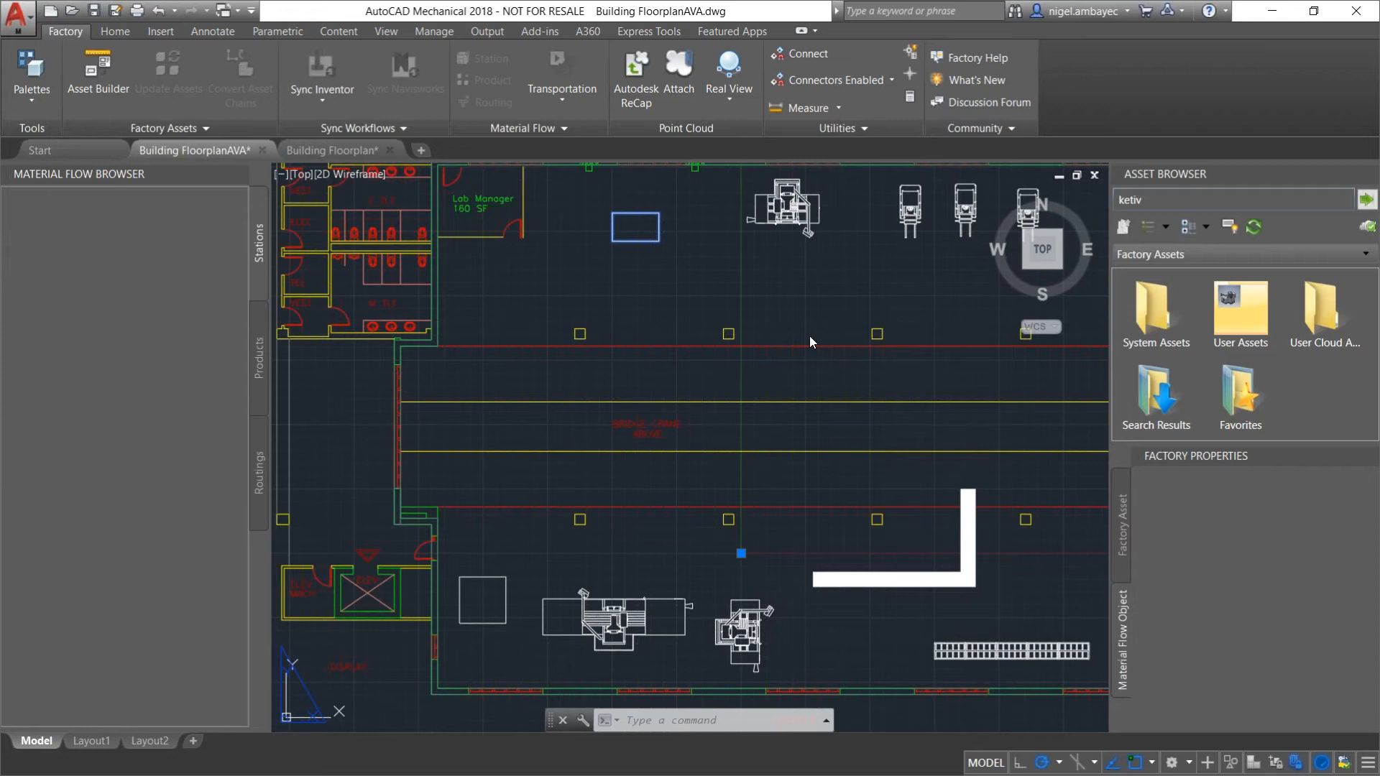
key("Escape")
key("Escape")
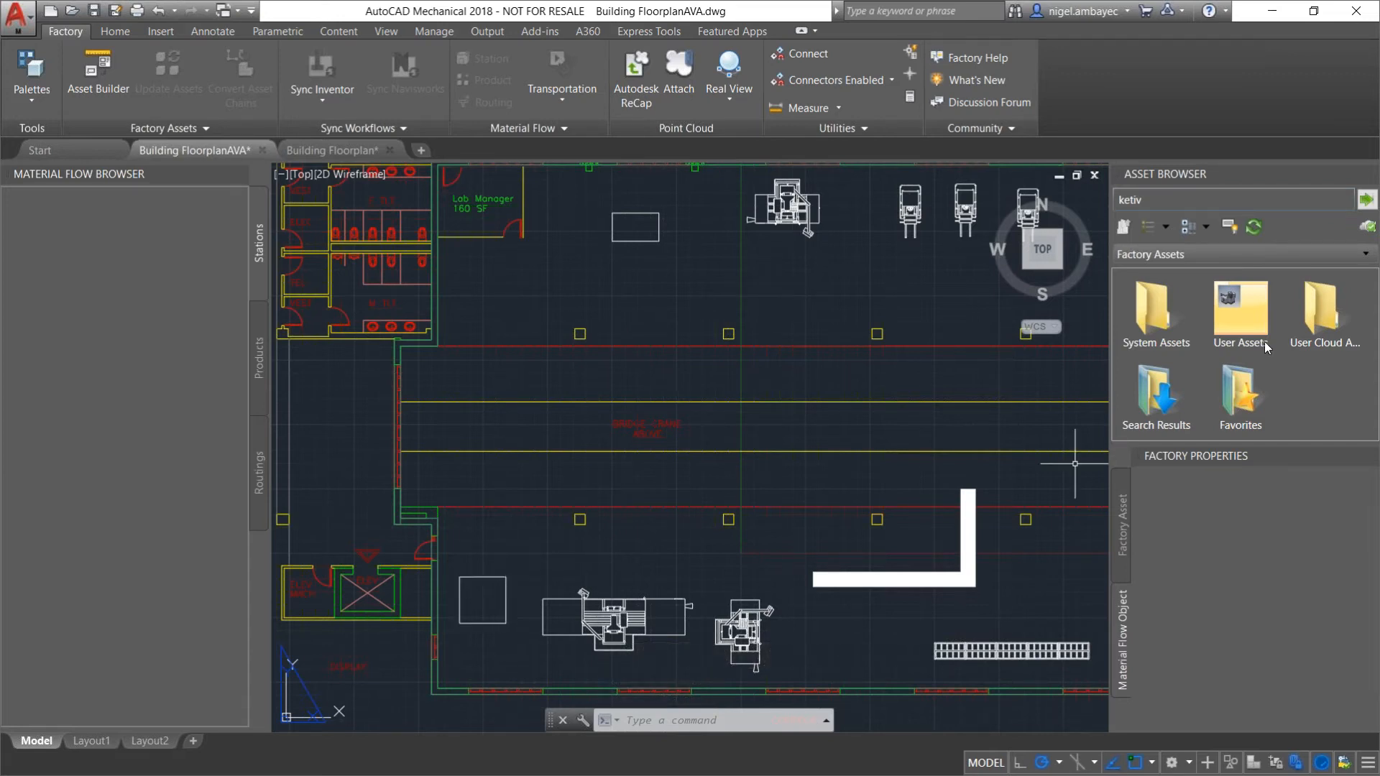
left_click(1158, 322)
double_click(1157, 321)
scroll(1197, 347, "down", 3)
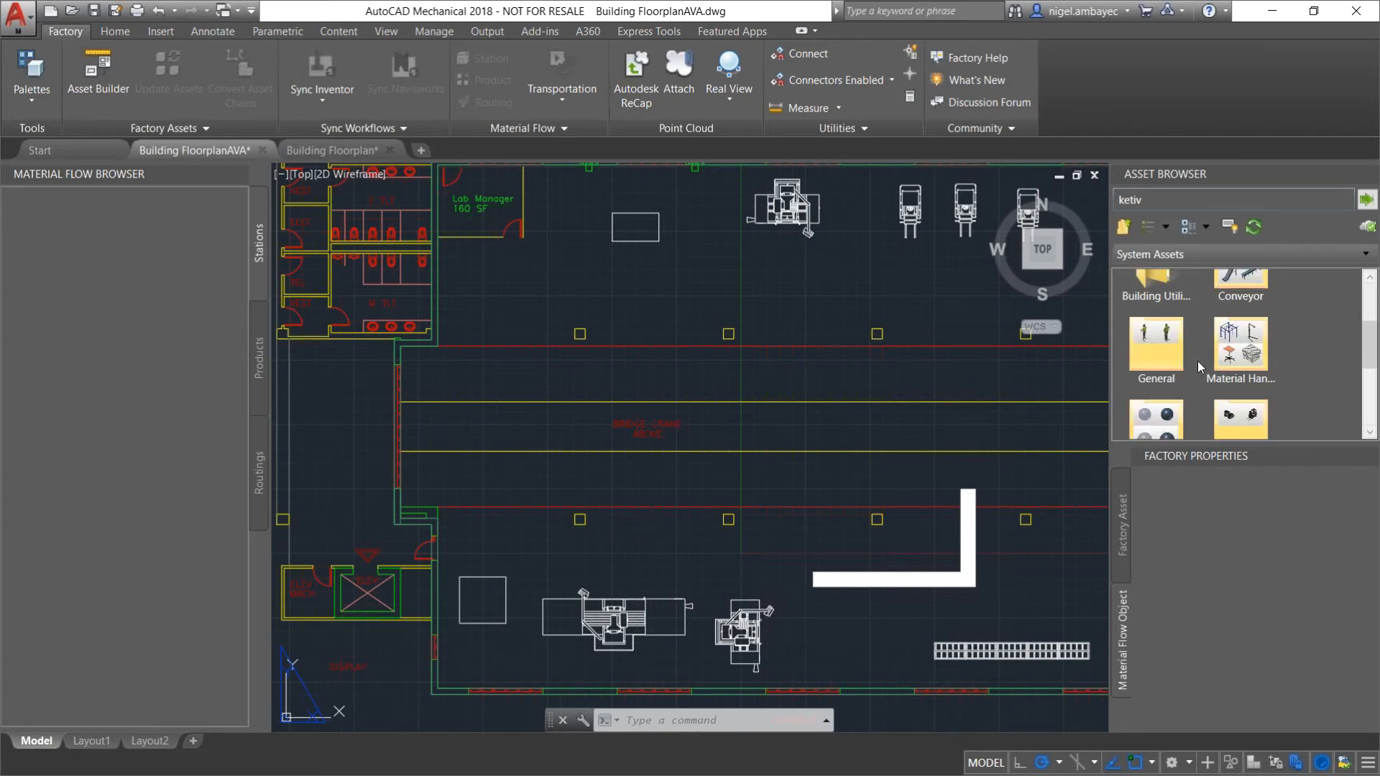
scroll(1197, 361, "down", 1)
double_click(1155, 402)
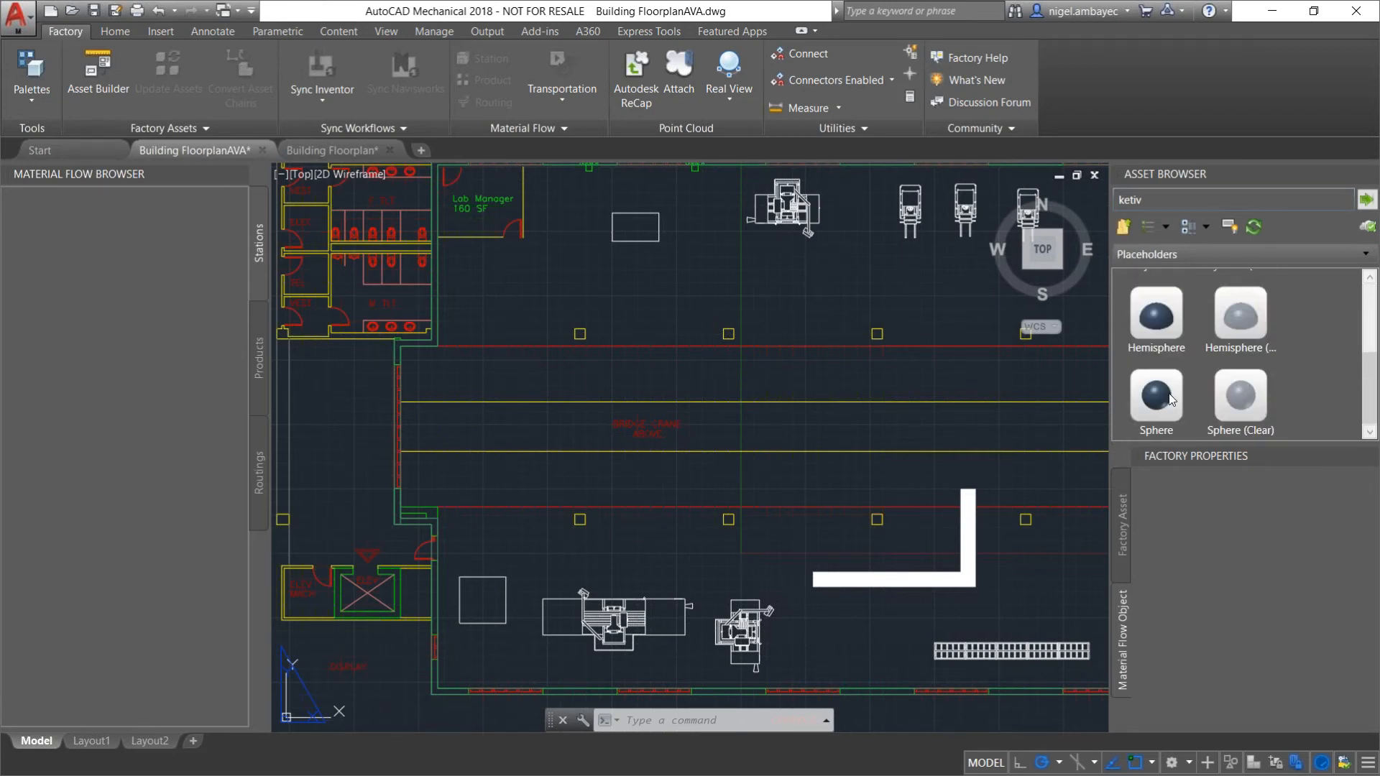
scroll(1233, 410, "up", 2)
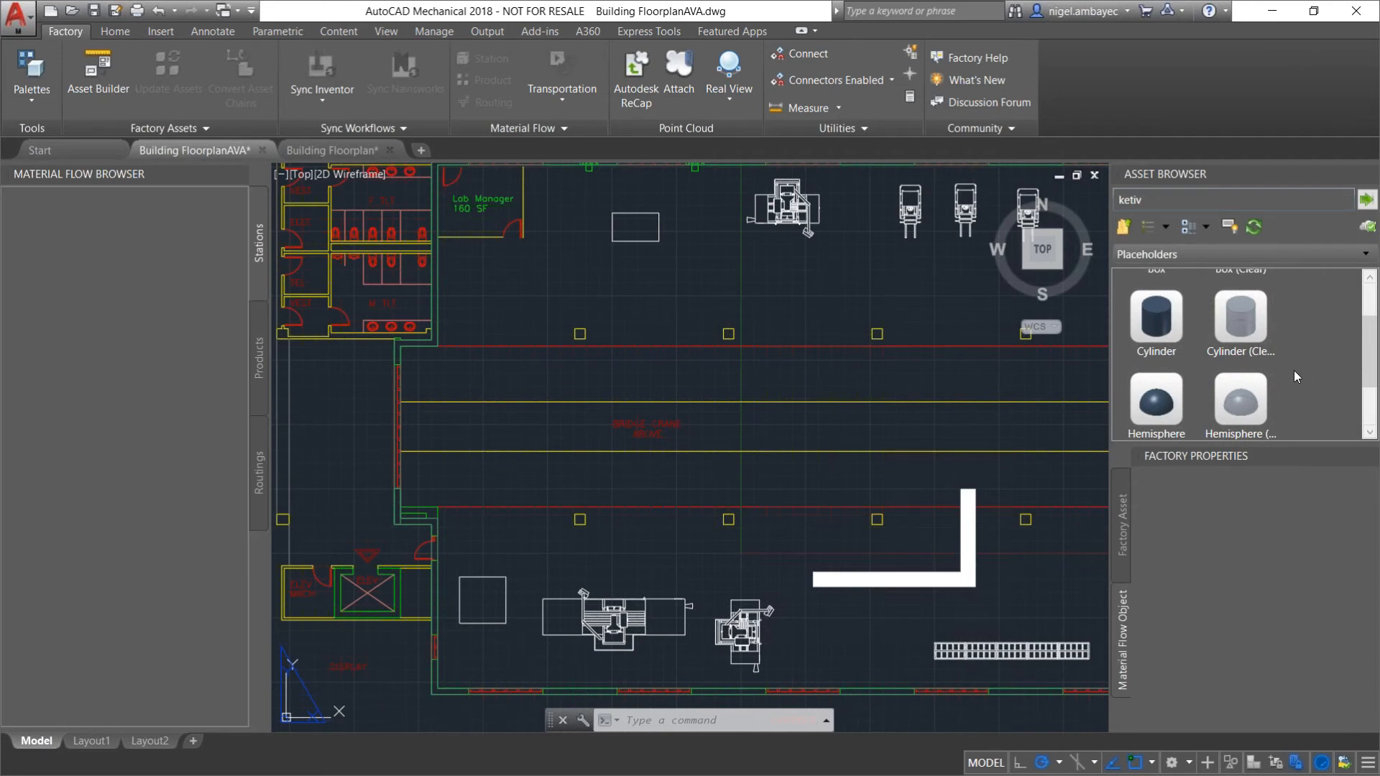
scroll(1288, 373, "up", 1)
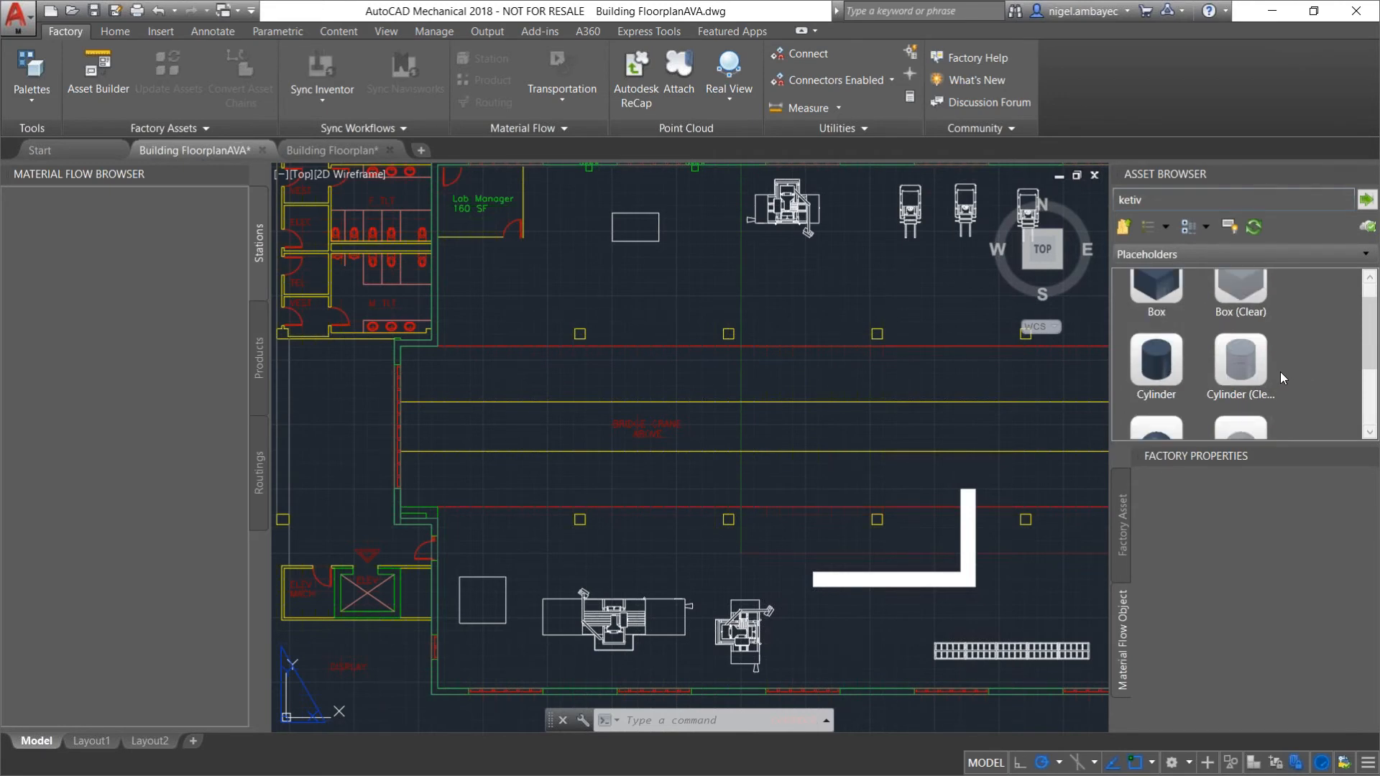
Look through the Placeholders shapes and browse the System Assets library to the Human Posture assets in the General category.
scroll(1274, 373, "up", 1)
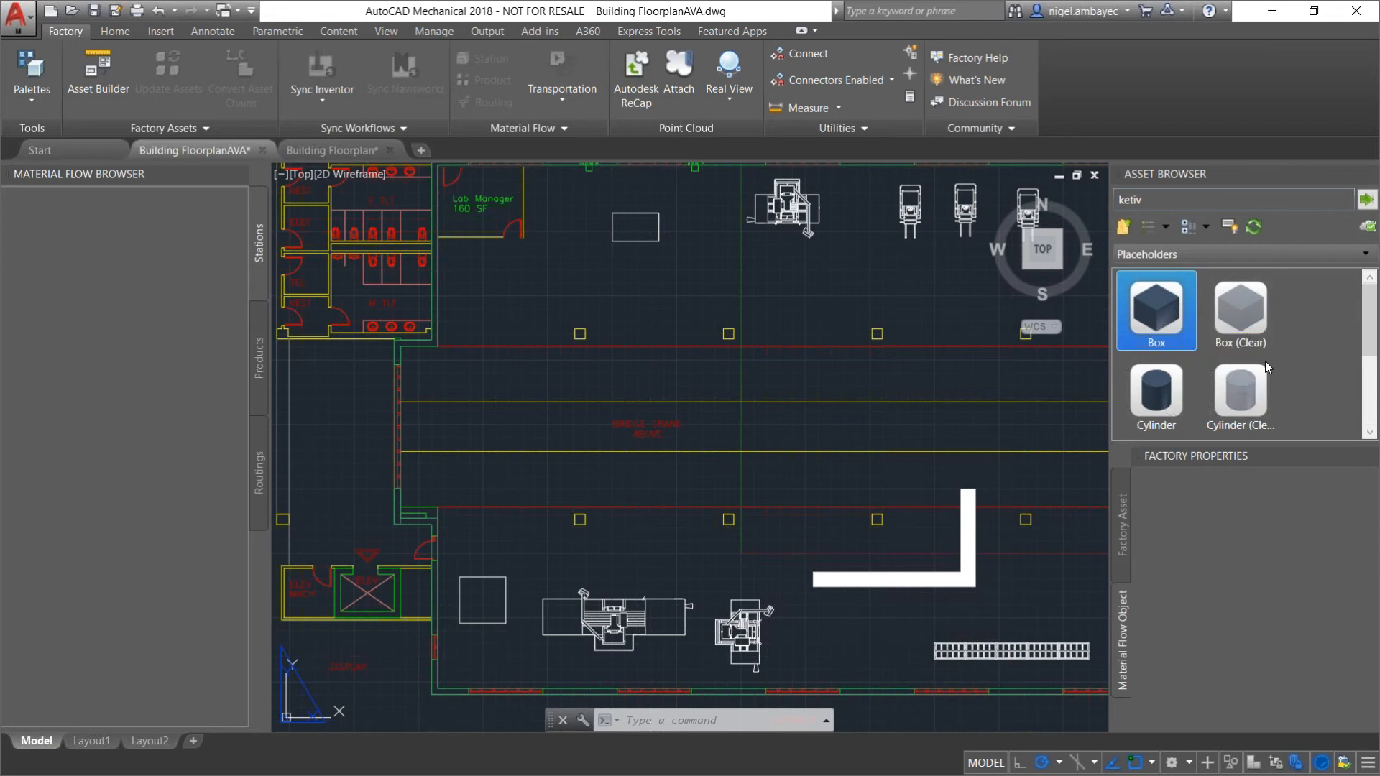
scroll(1265, 379, "down", 3)
scroll(1266, 379, "down", 1)
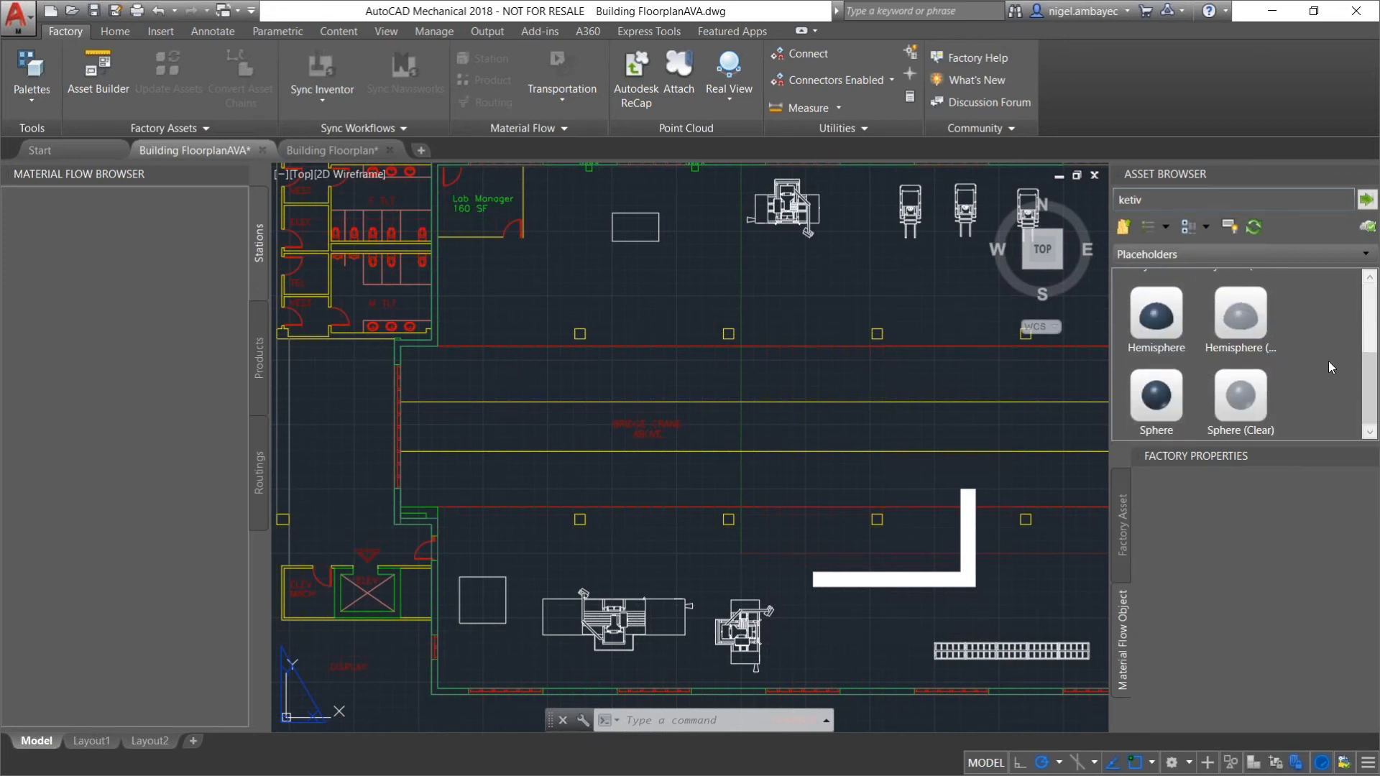
scroll(1328, 360, "up", 4)
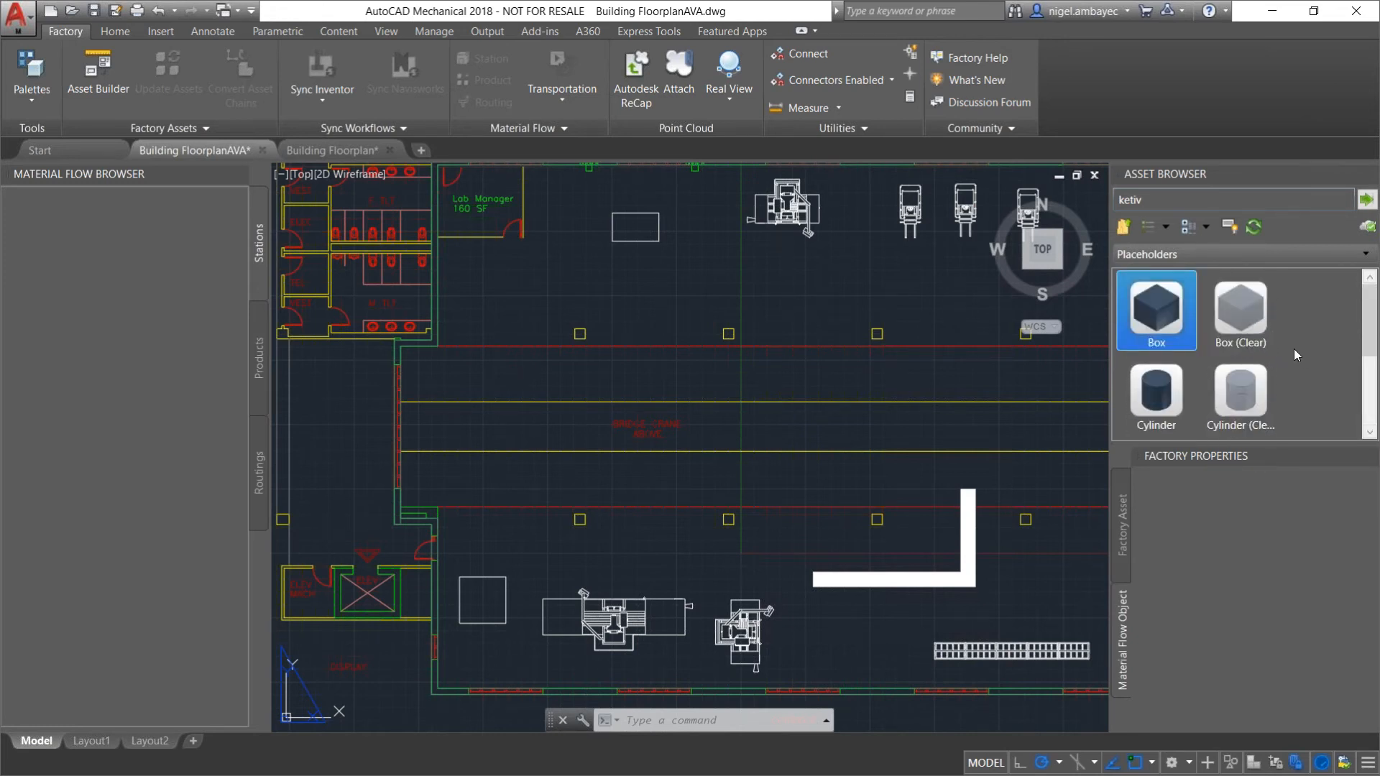
left_click(1123, 227)
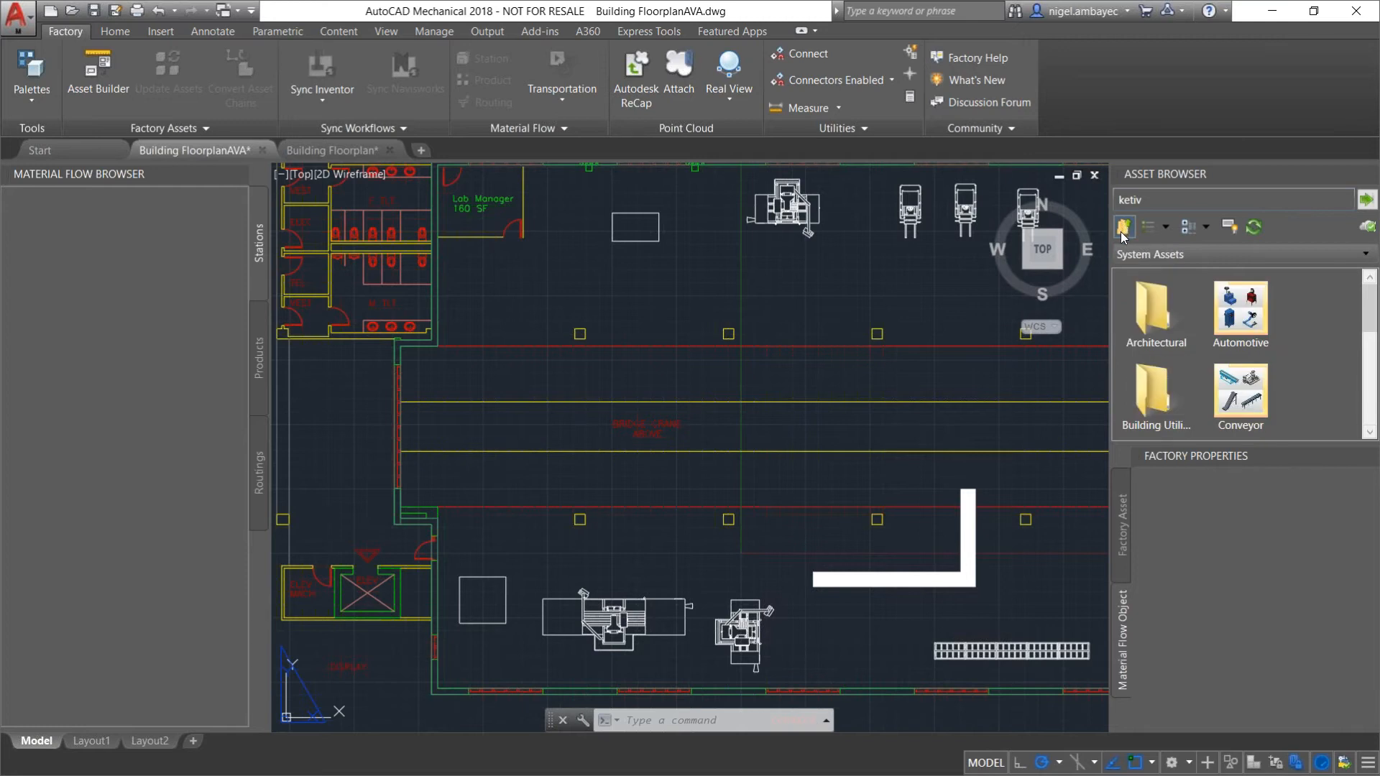
scroll(1279, 365, "down", 1)
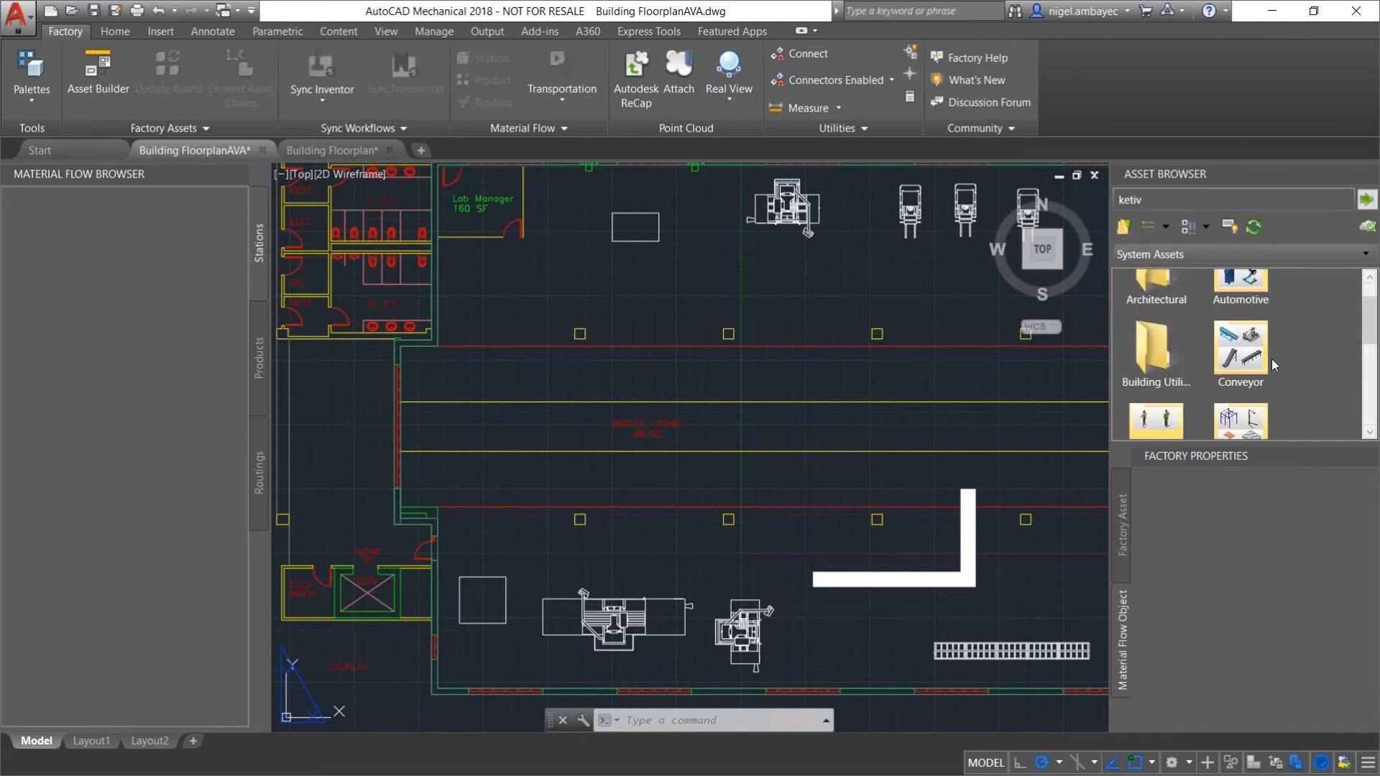
scroll(1265, 368, "up", 1)
scroll(1251, 372, "down", 2)
double_click(1172, 391)
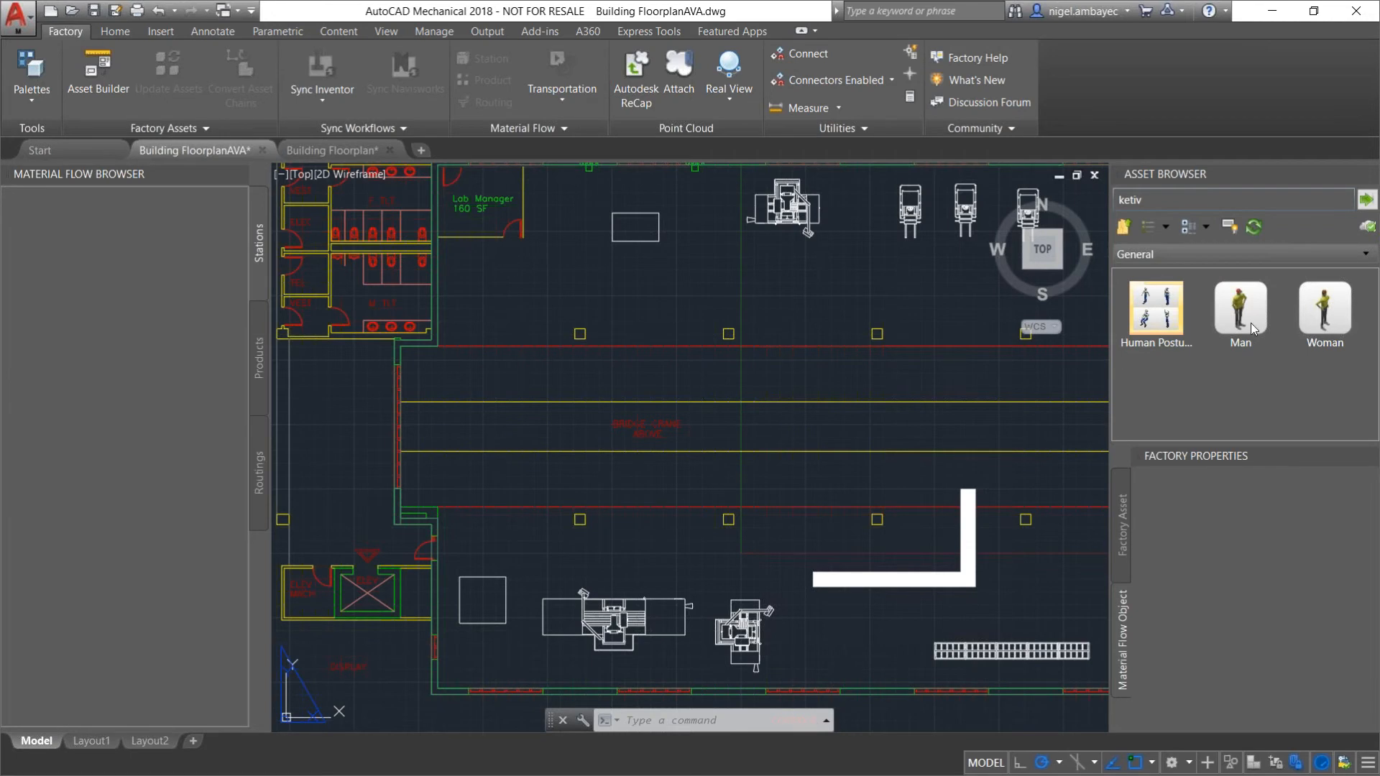
double_click(1172, 325)
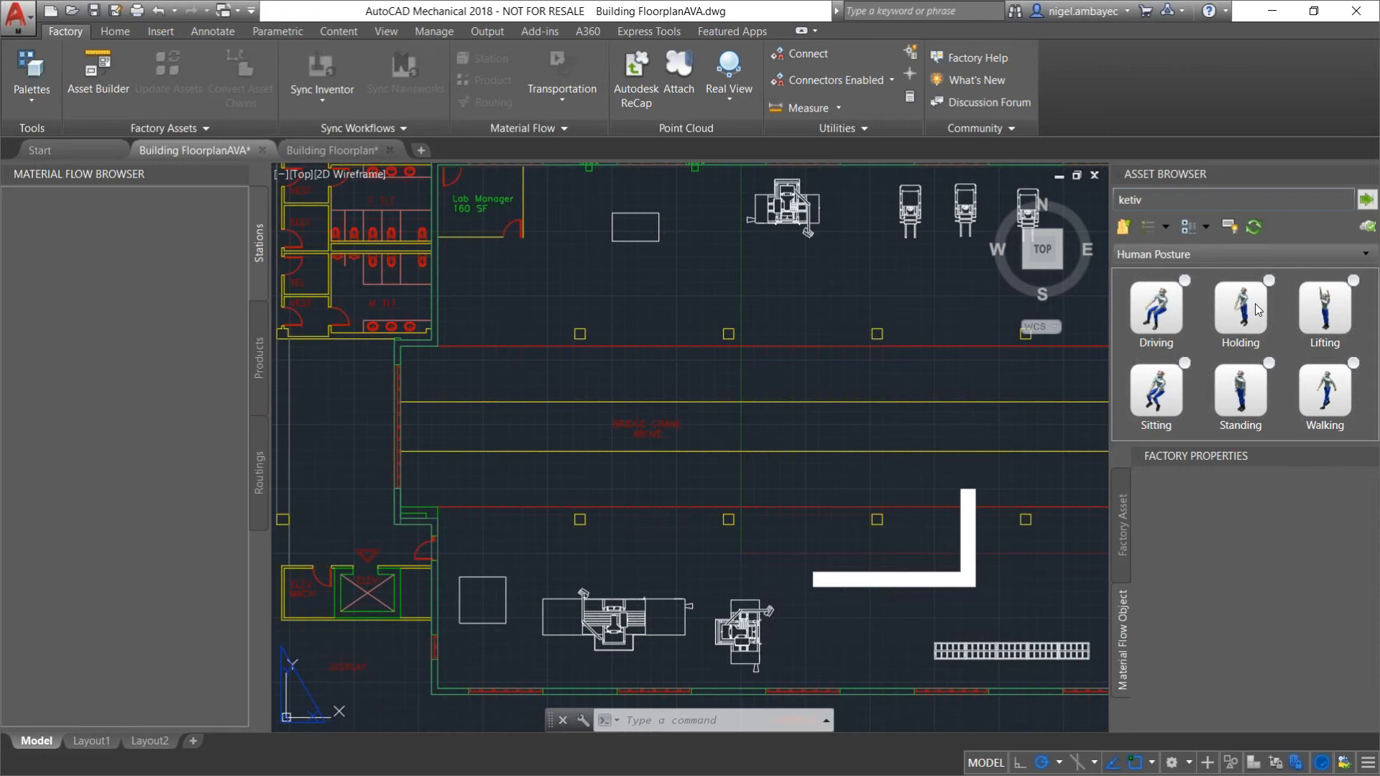
mouse_move(1240, 330)
middle_click_drag(886, 533, 785, 480)
scroll(802, 508, "up", 2)
scroll(785, 507, "down", 4)
scroll(787, 483, "down", 2)
scroll(791, 480, "up", 4)
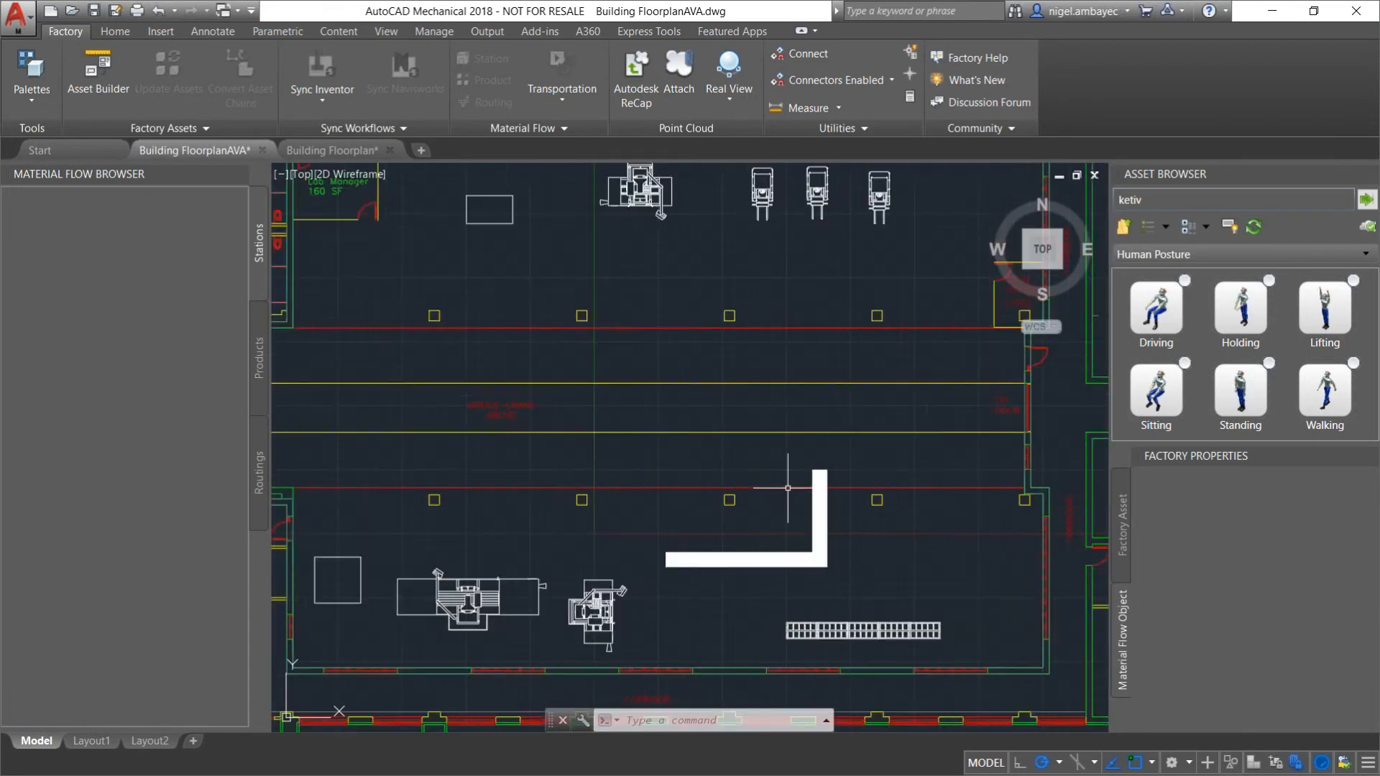
scroll(788, 488, "down", 2)
middle_click_drag(788, 487, 737, 476)
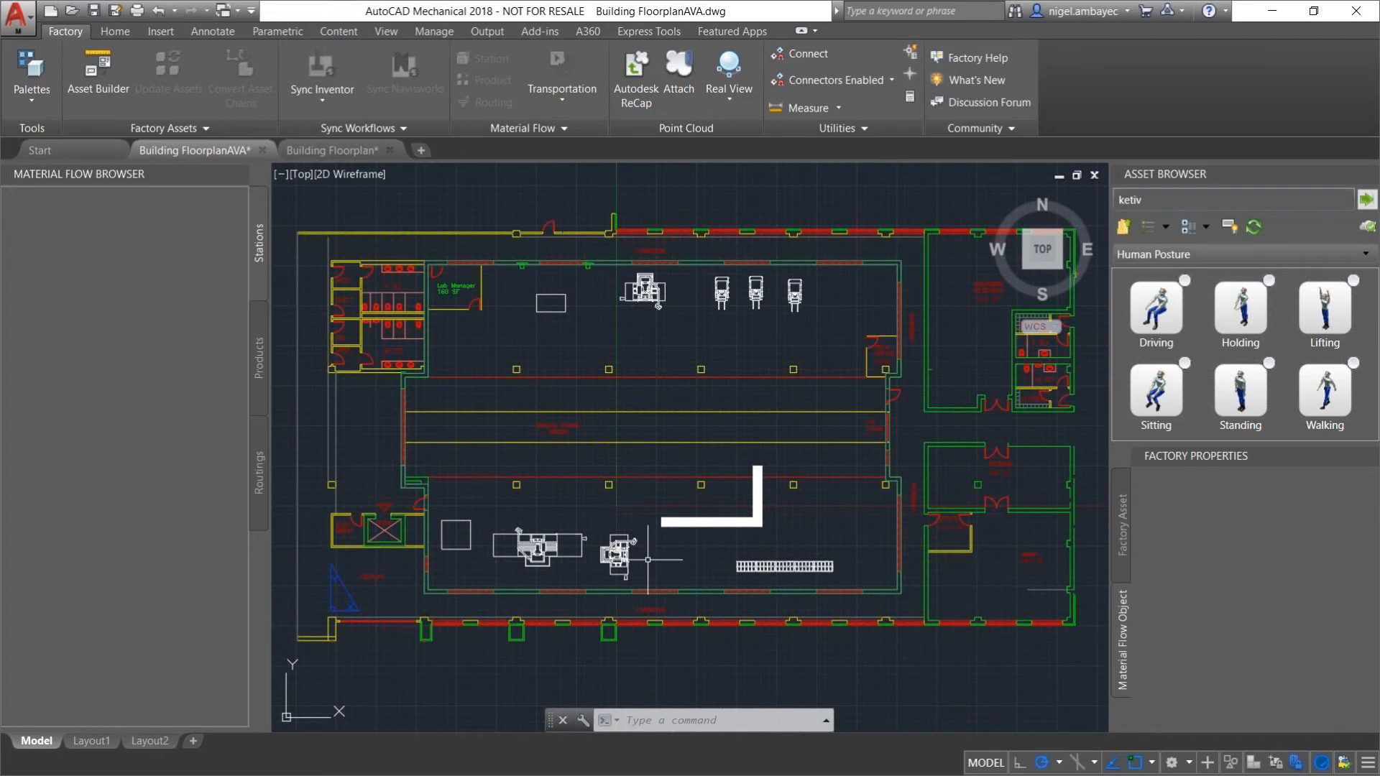
left_click(626, 565)
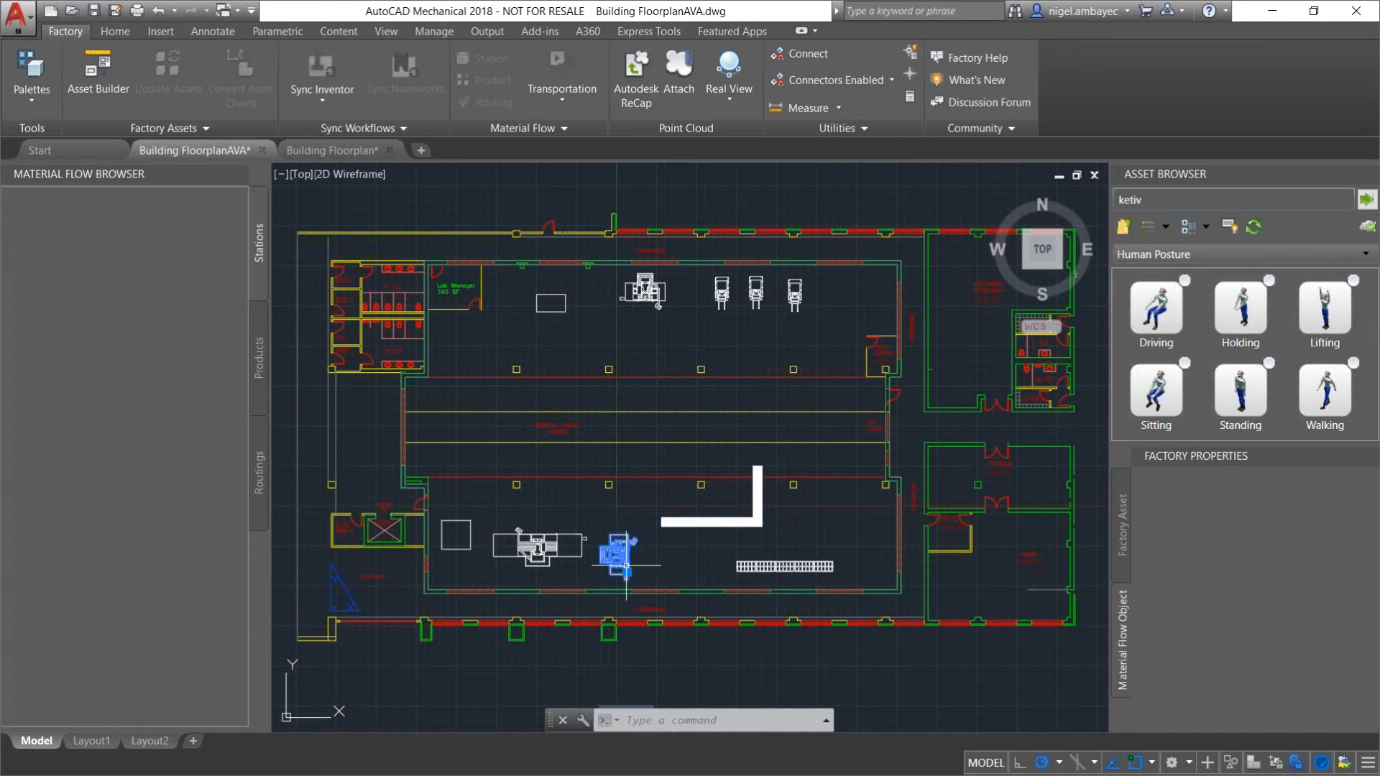
double_click(626, 565)
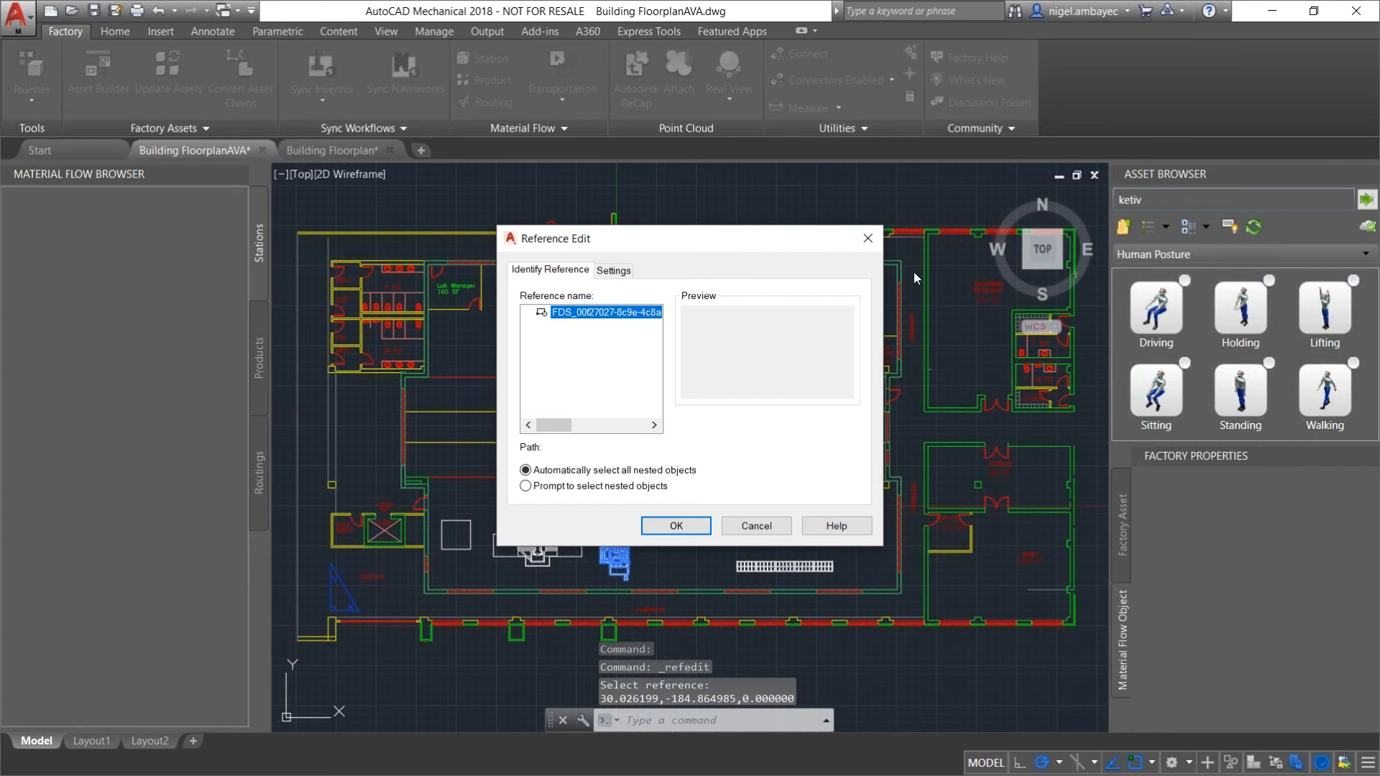
left_click(869, 237)
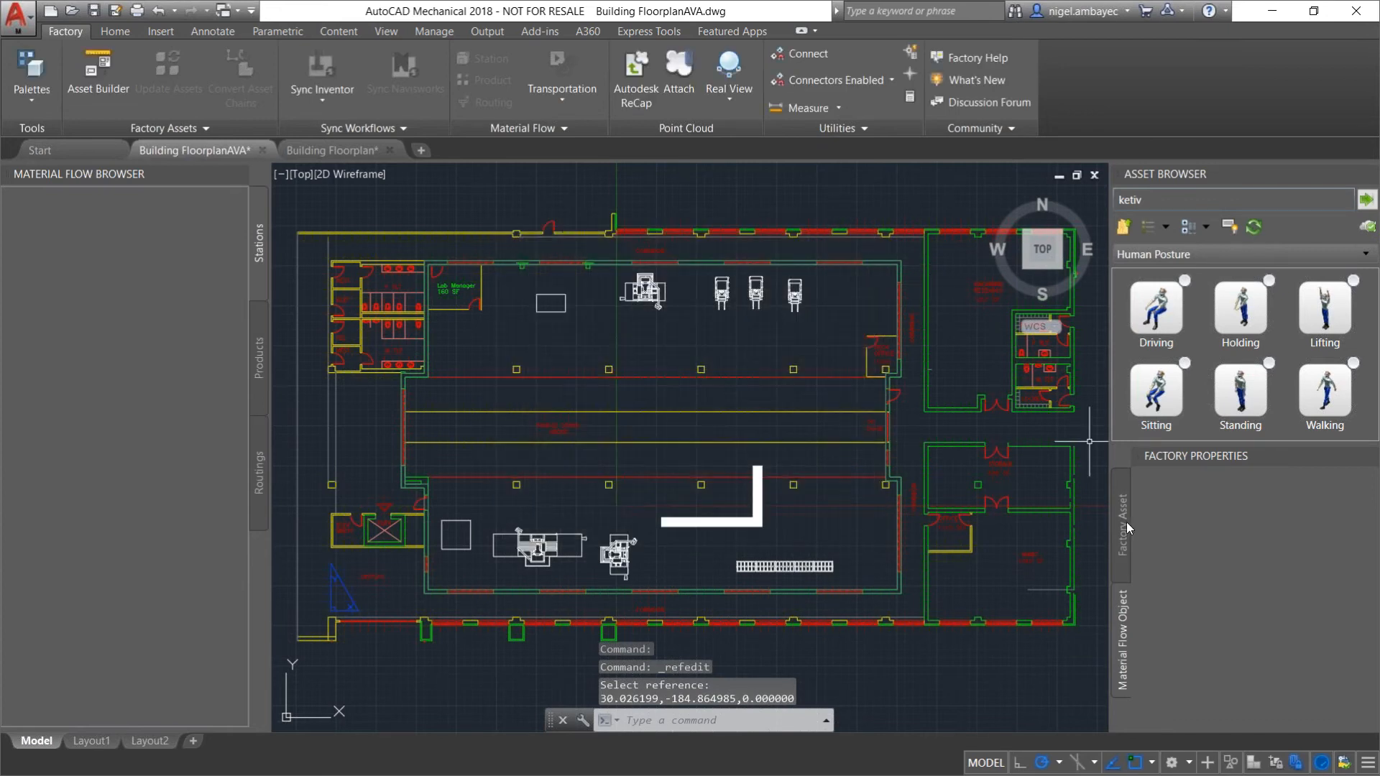
Inspect the factory properties of the HAAS VF 5 machine west of the rack and list the available factory palettes.
left_click(627, 558)
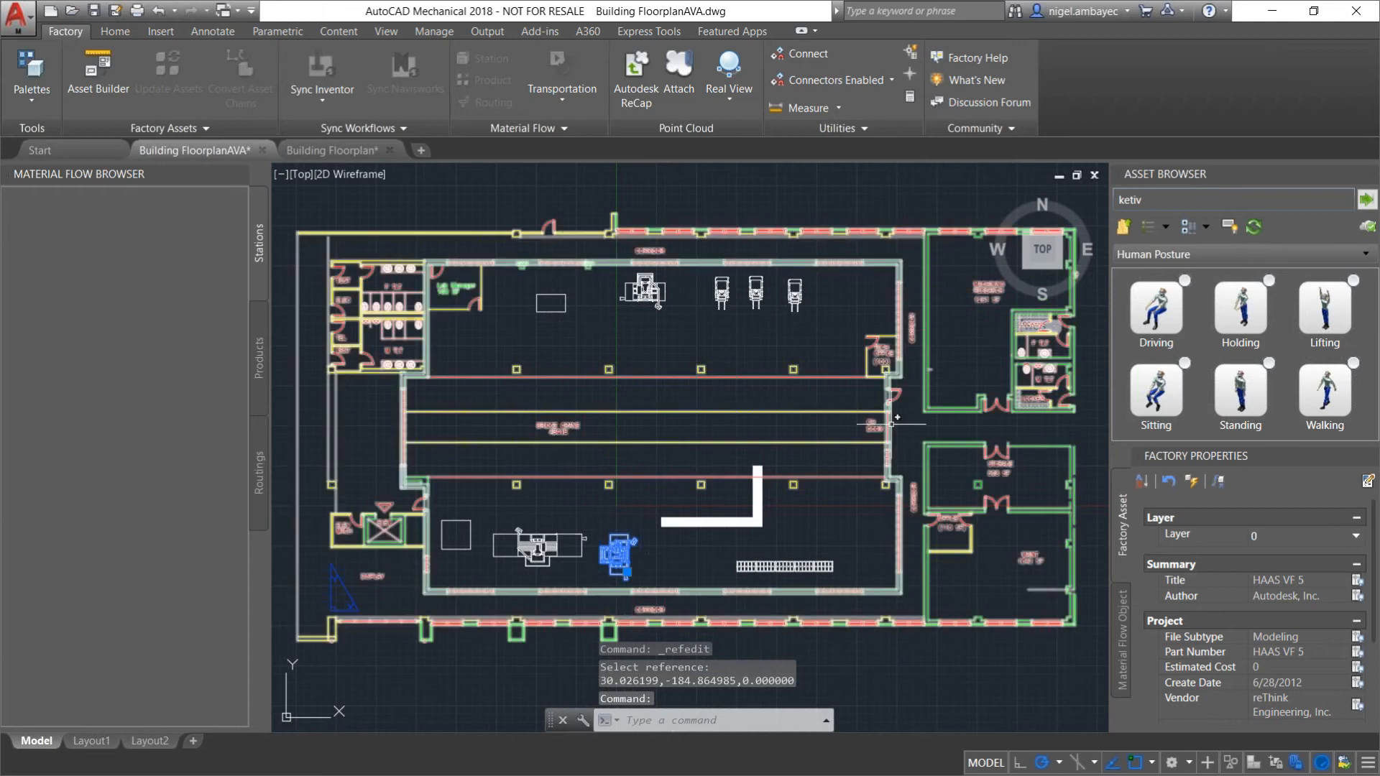
left_click(29, 99)
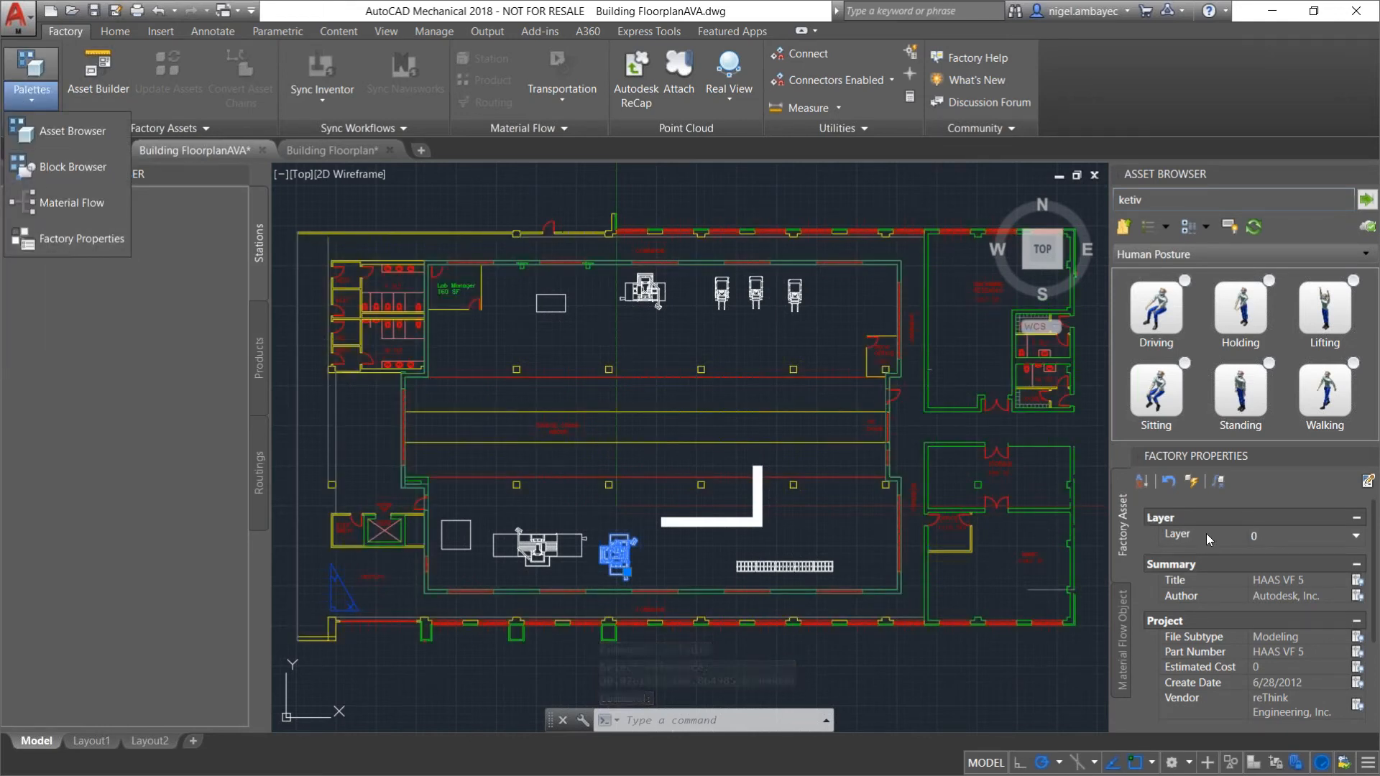
left_click(1153, 542)
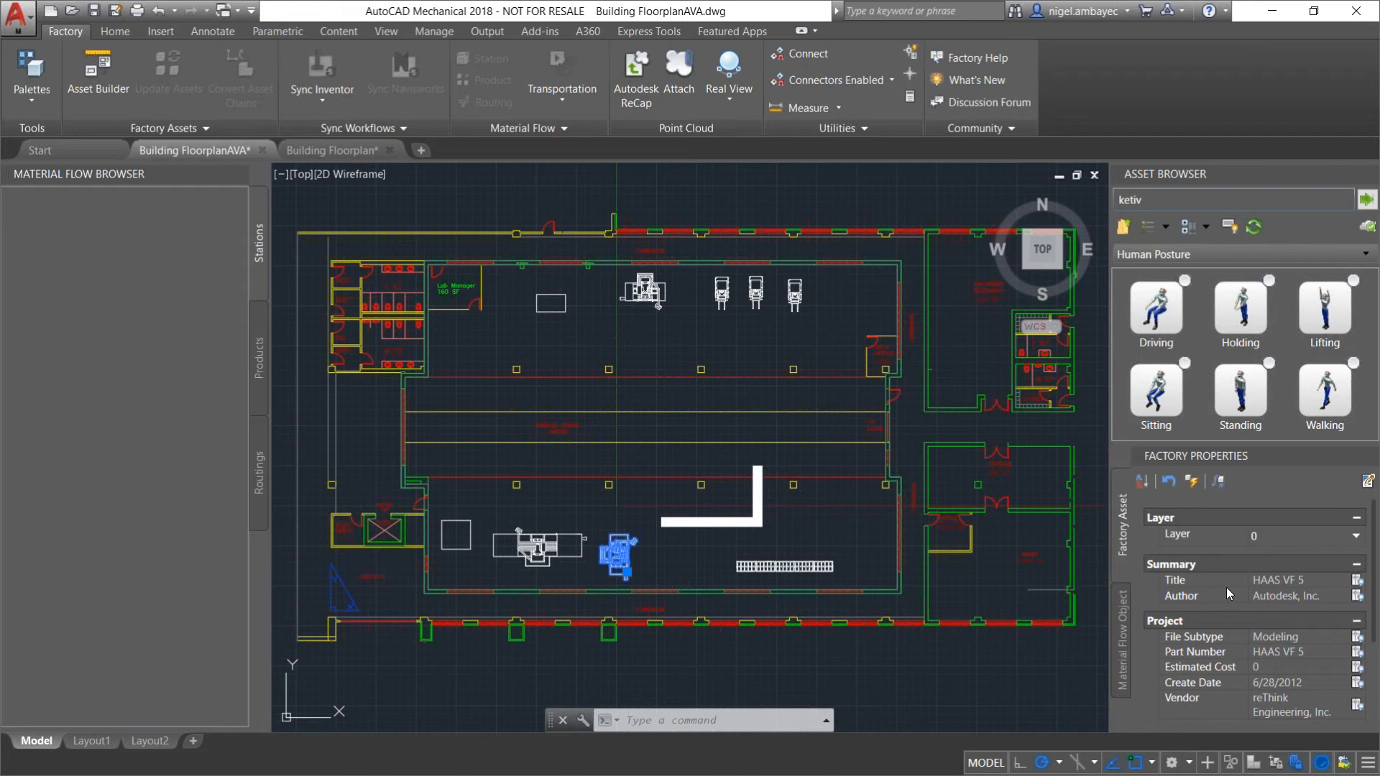
key("Escape")
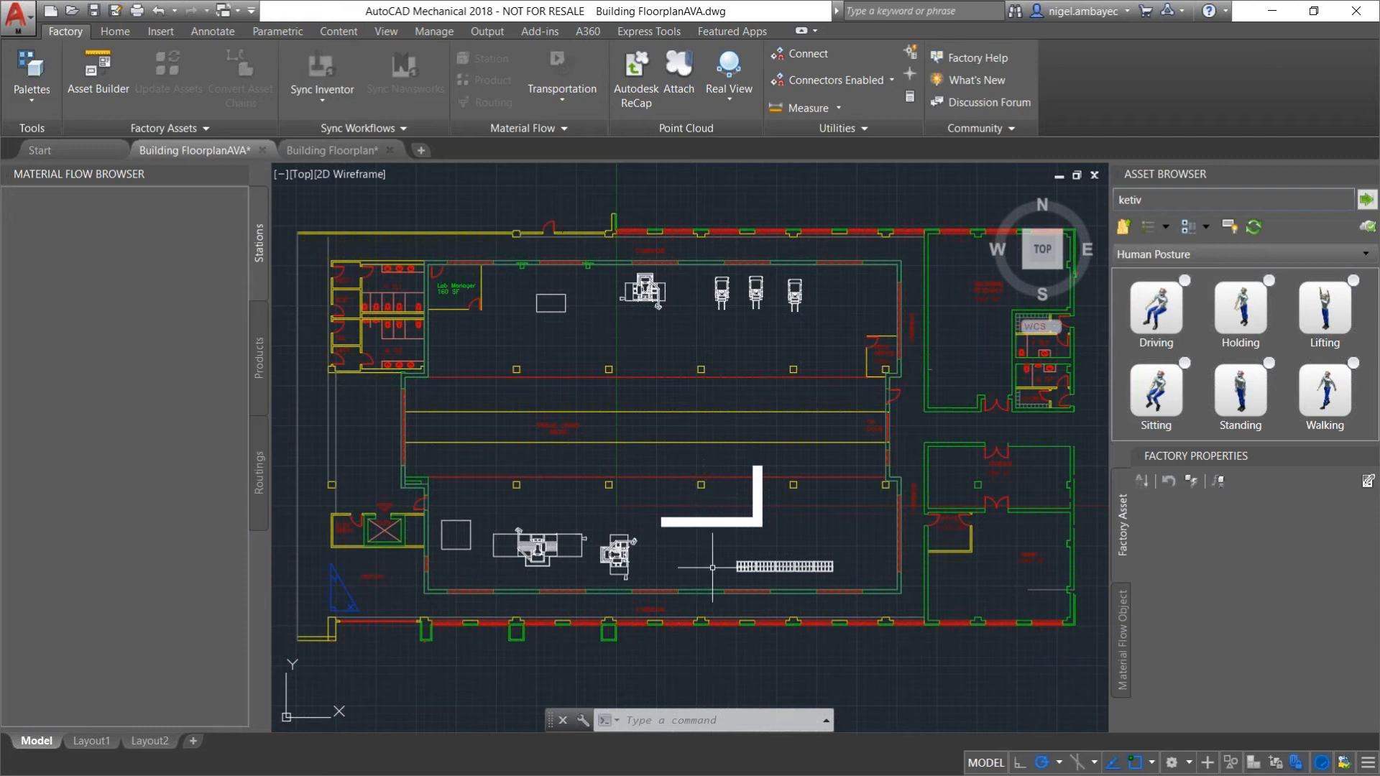
Save the Building FloorplanAVA drawing.
left_click(94, 11)
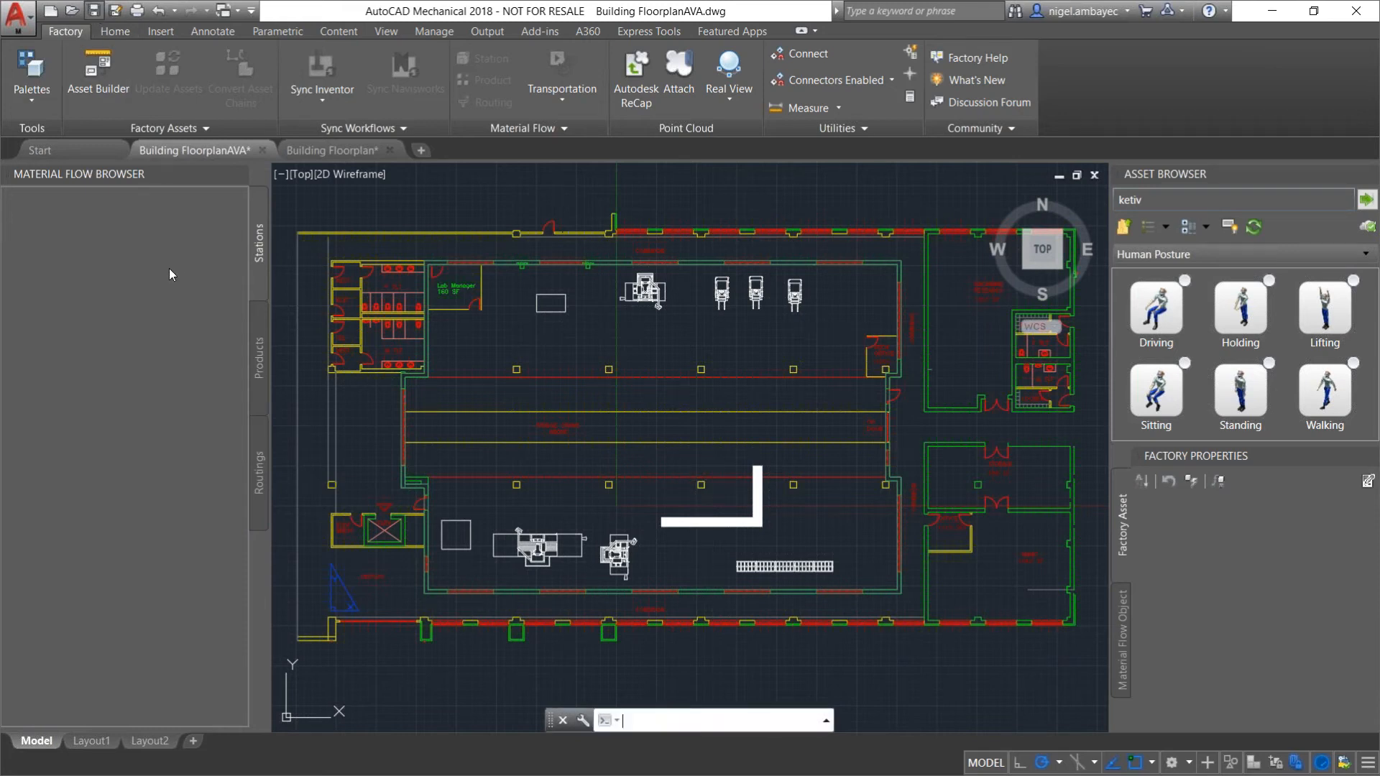
key("Escape")
key("Escape")
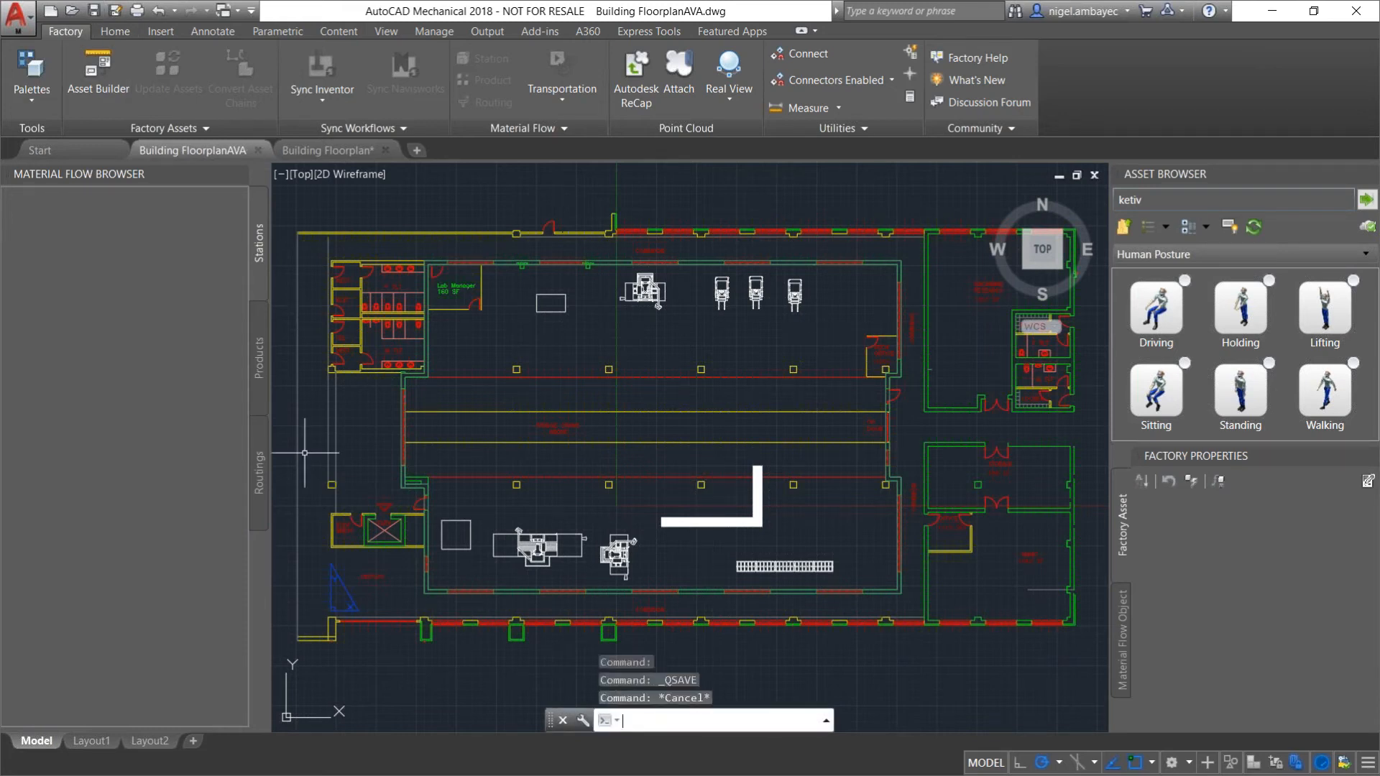
key("Escape")
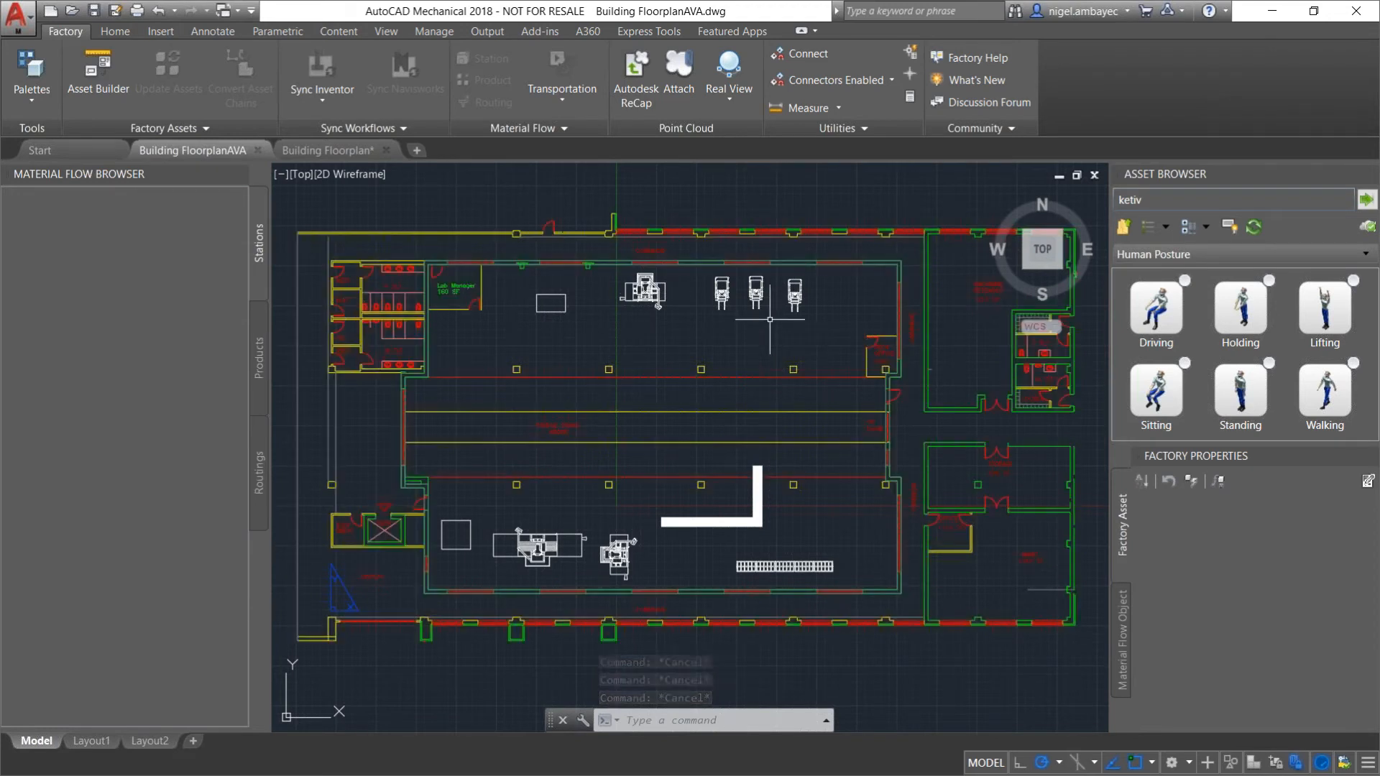
Switch to Inventor and bring up the Building Floorplan.iam assembly.
left_click(1275, 14)
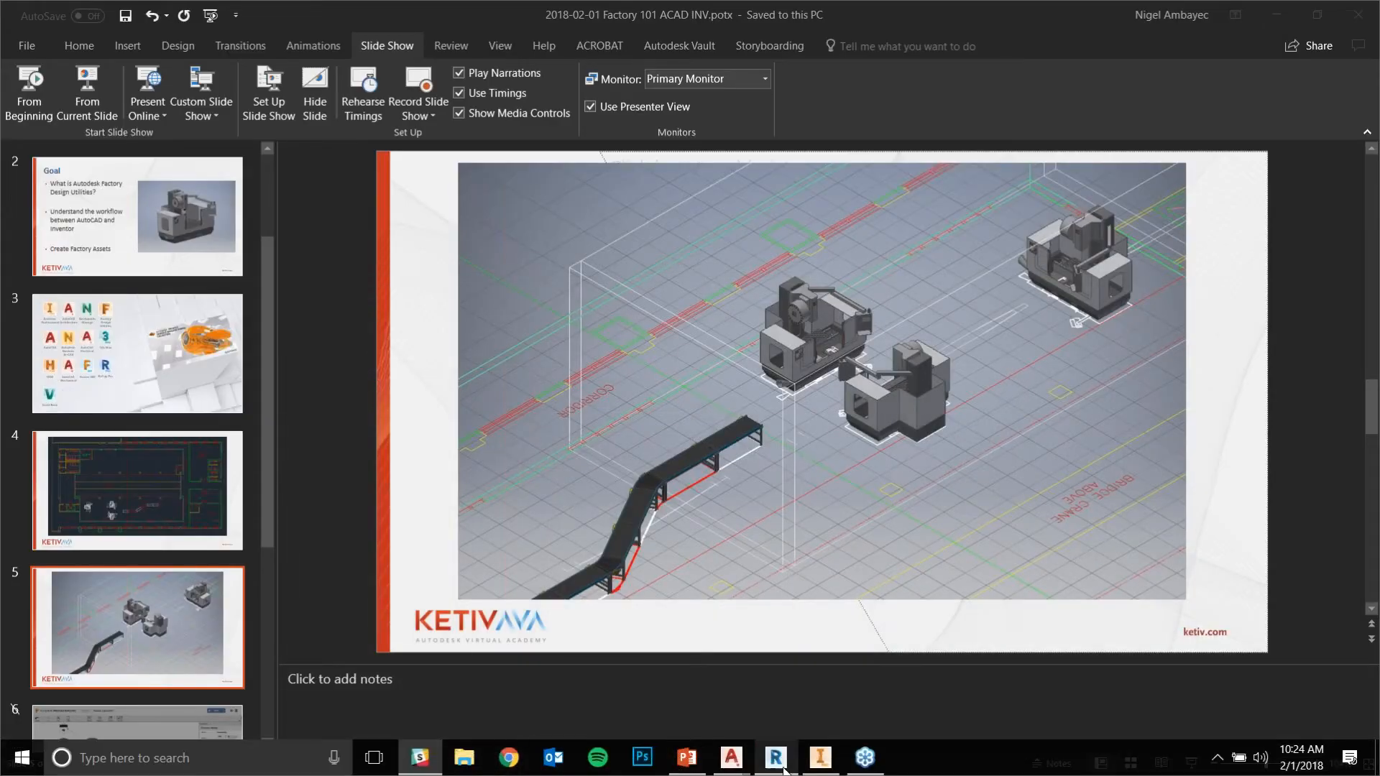
left_click(807, 763)
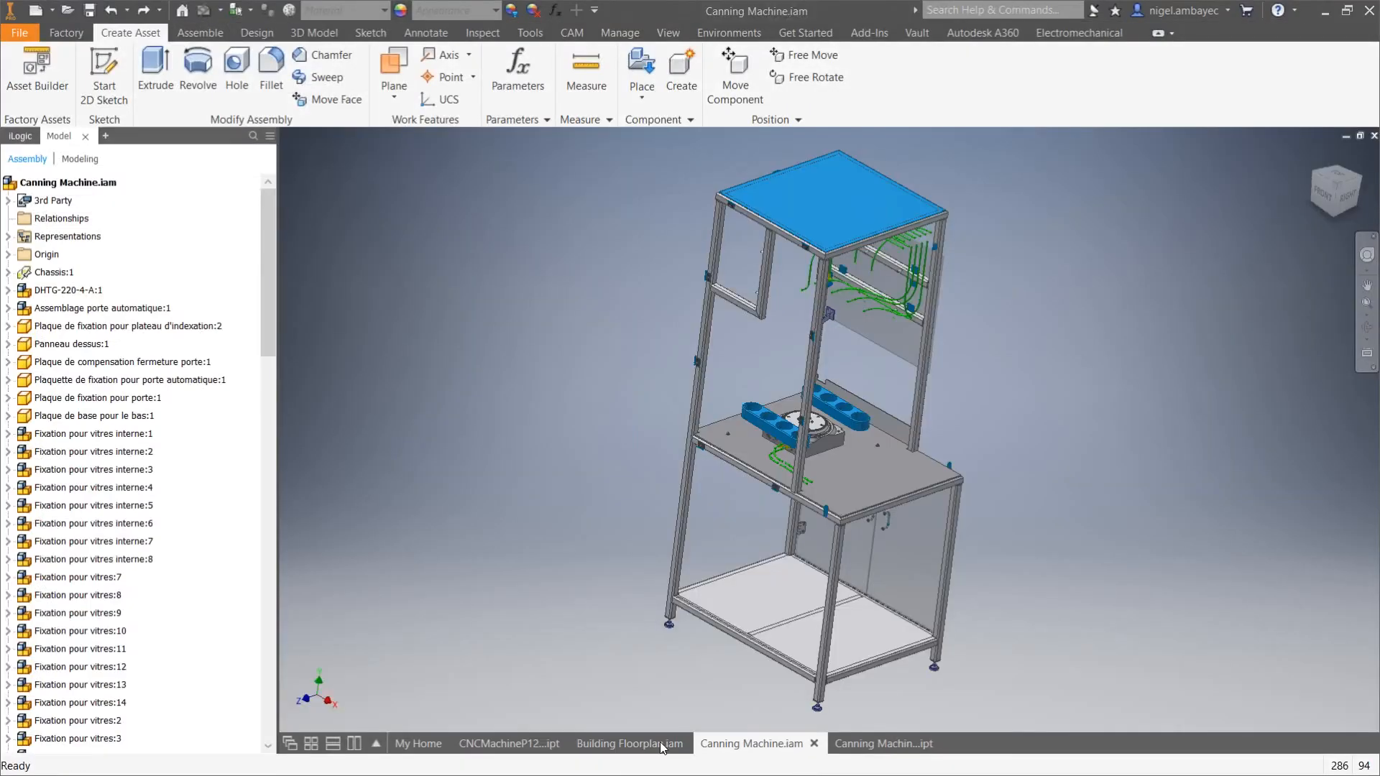
left_click(626, 744)
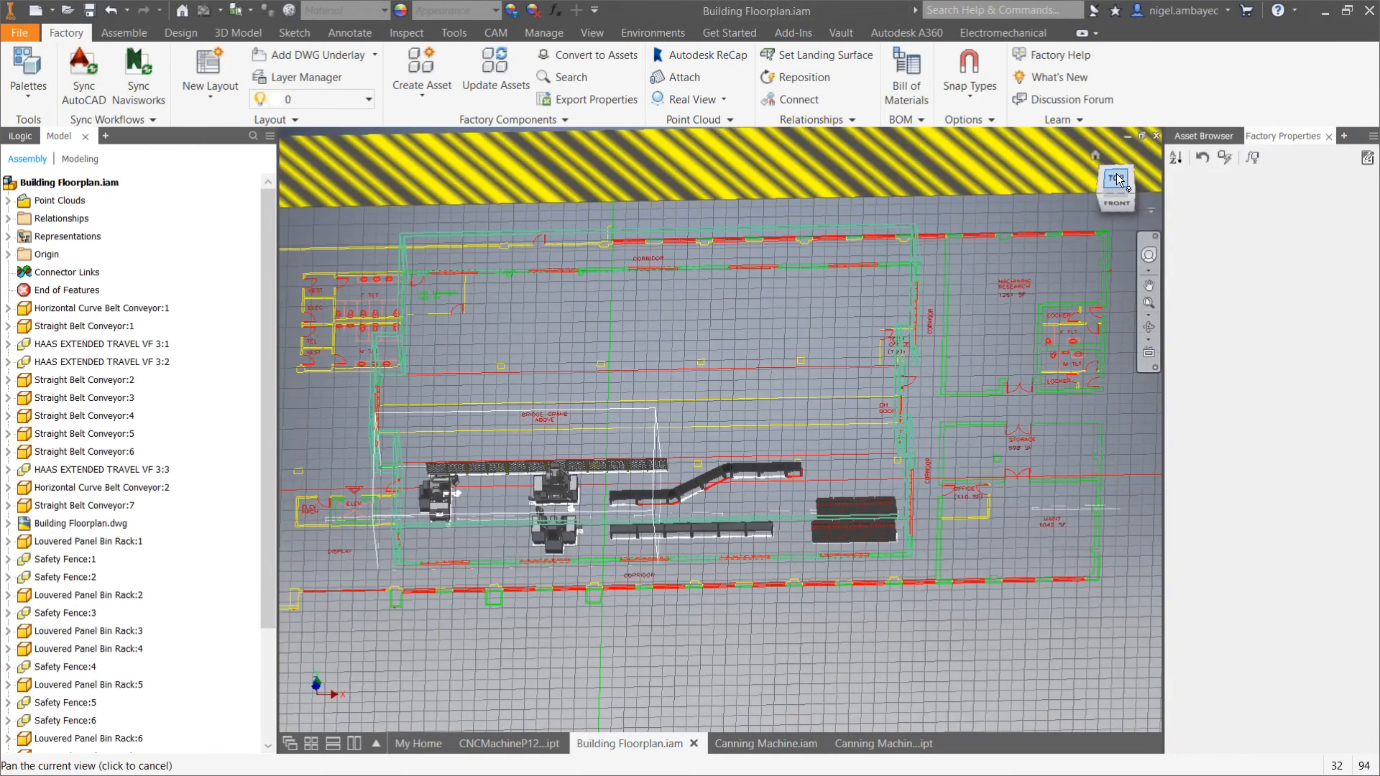
Examine the factory layout from above and in a tilted 3D view around the machines, safety fence and conveyors.
left_click(1116, 180)
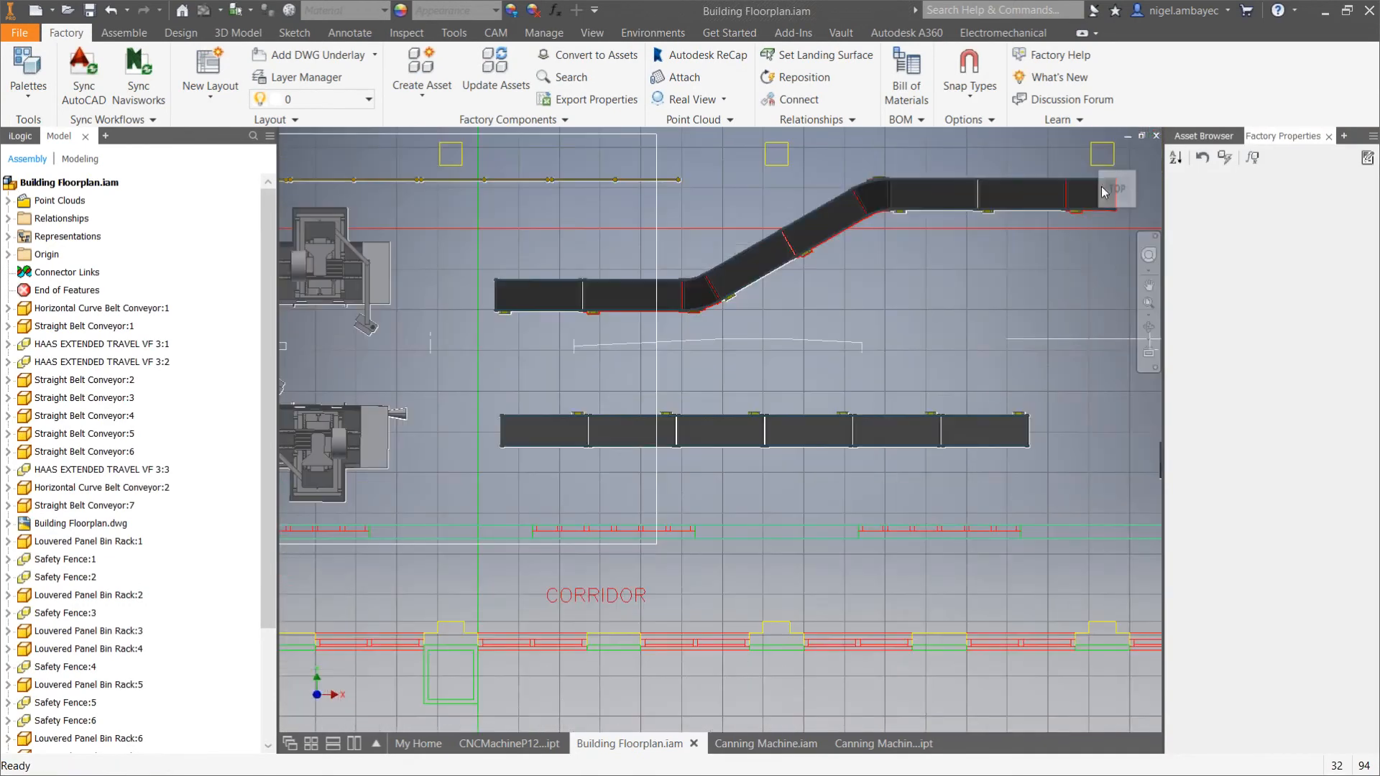
scroll(575, 351, "down", 5)
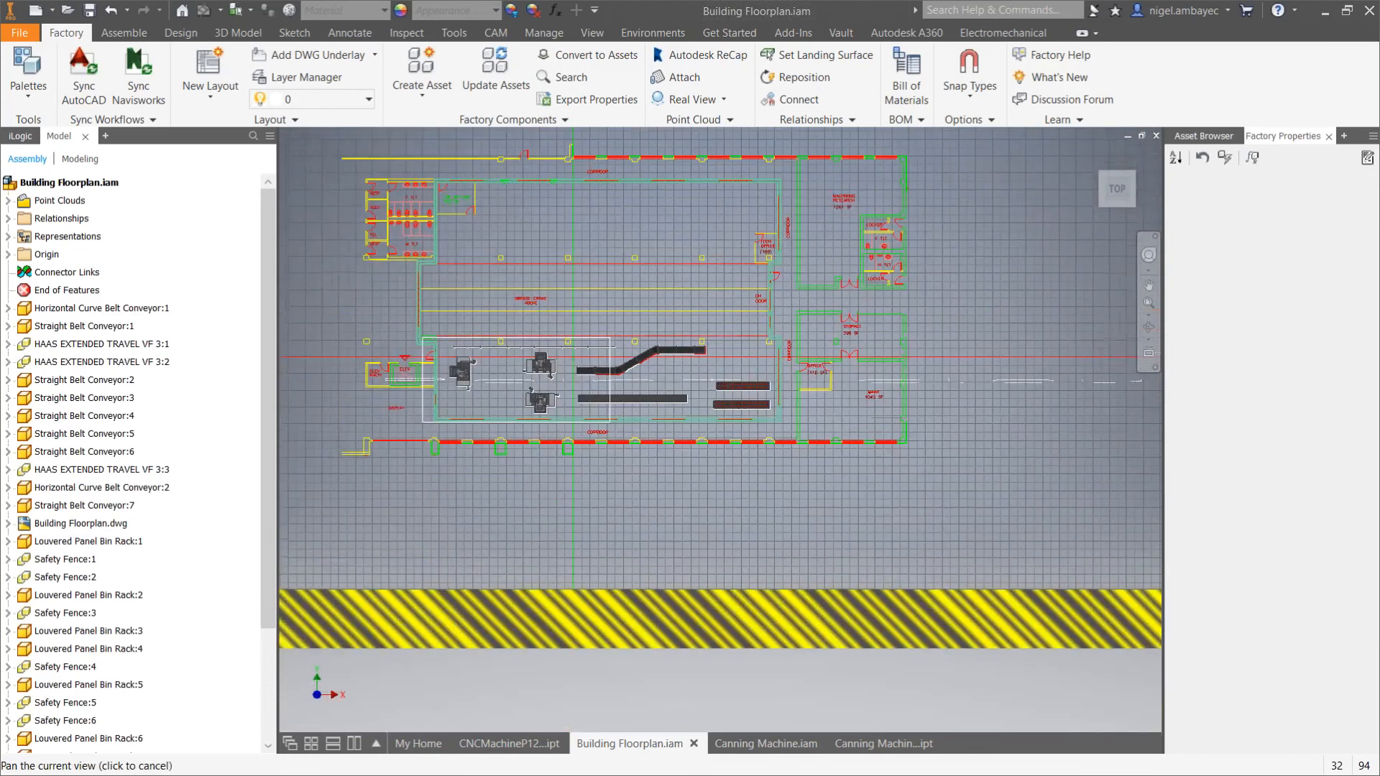
middle_click_drag(575, 360, 631, 444)
scroll(631, 444, "up", 3)
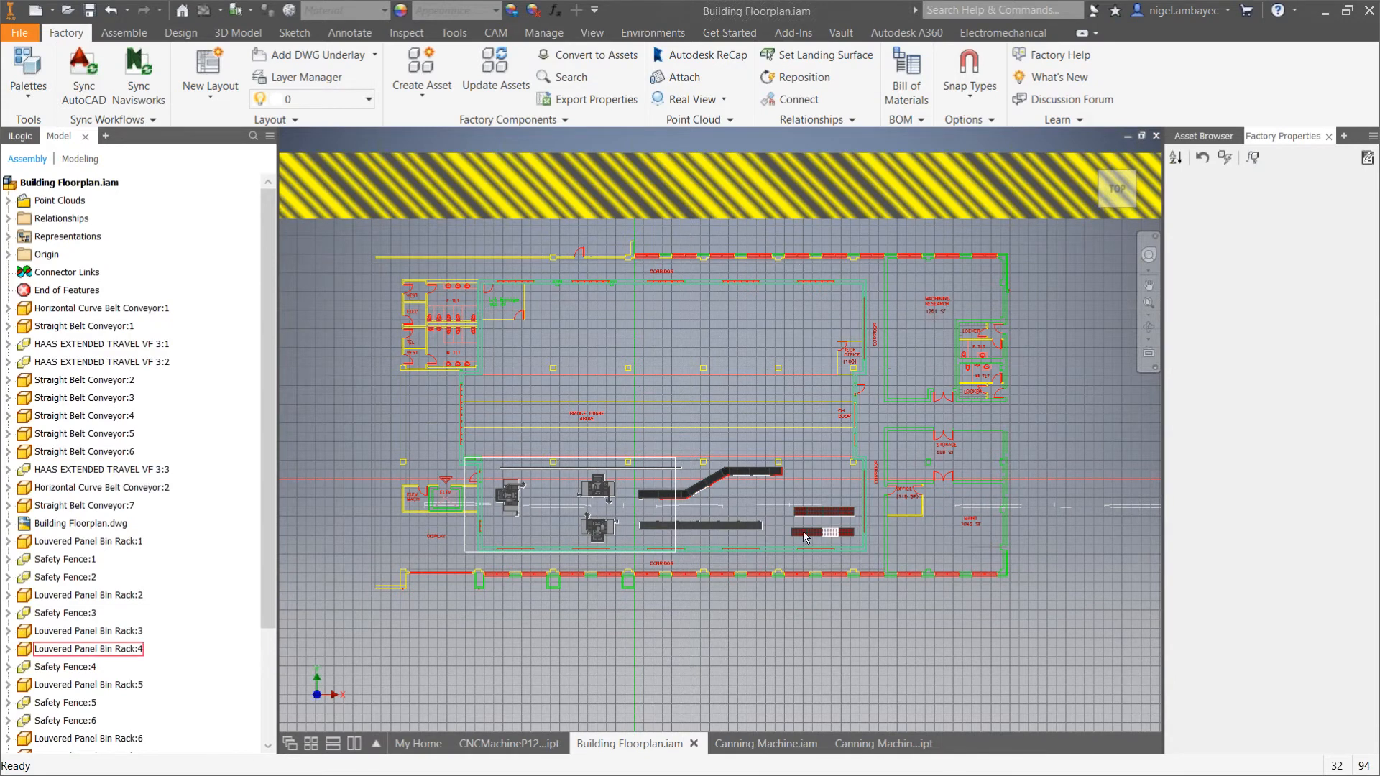
scroll(584, 523, "up", 4)
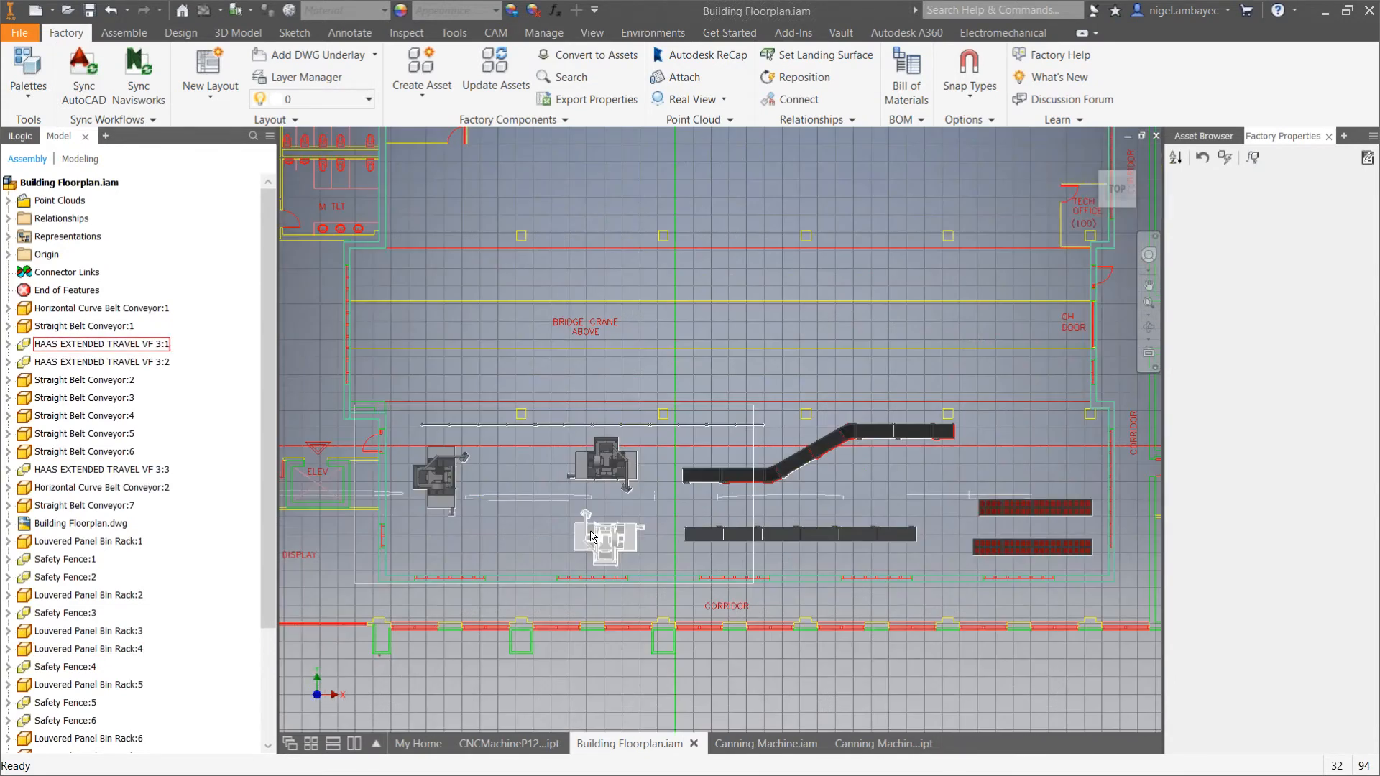
scroll(584, 523, "up", 2)
scroll(590, 532, "down", 6)
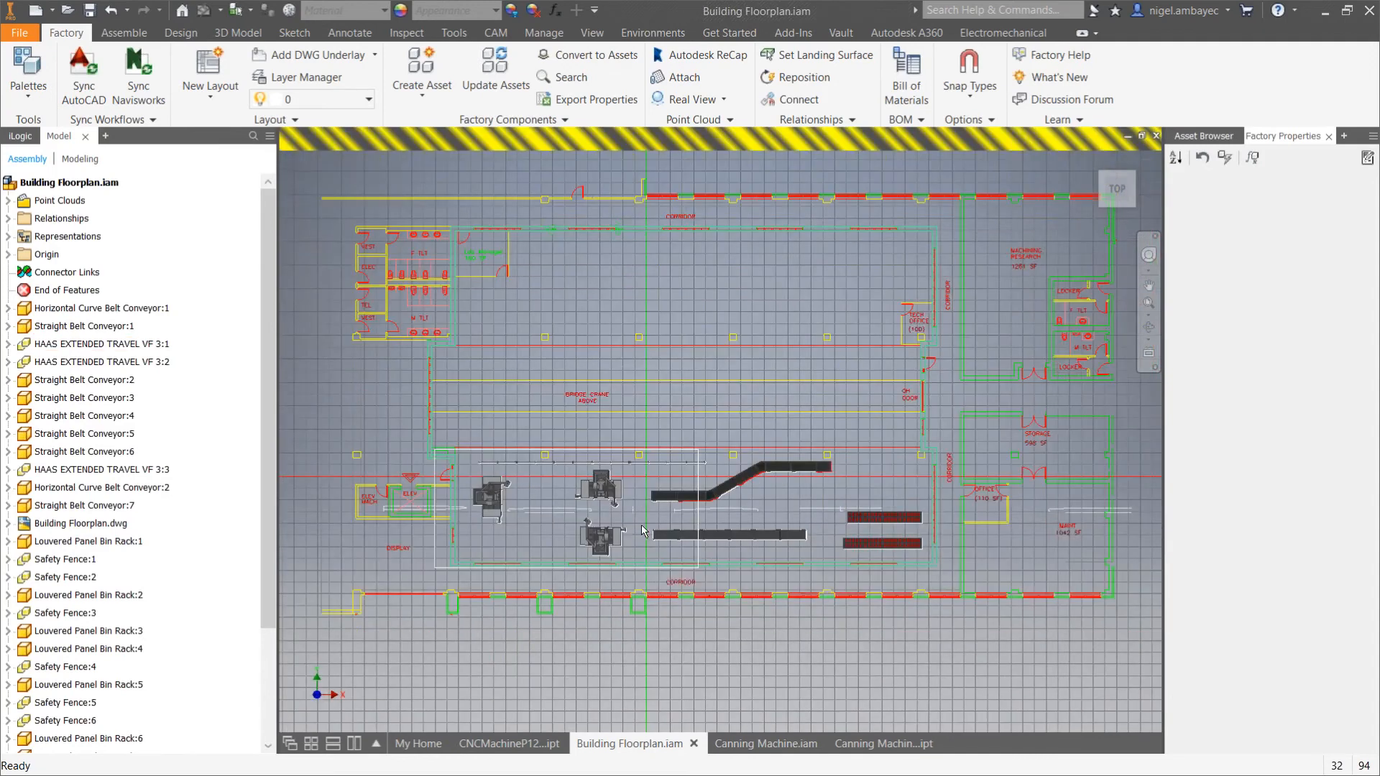
middle_click_drag(592, 539, 789, 471, "shift")
scroll(603, 579, "up", 3)
scroll(602, 584, "up", 3)
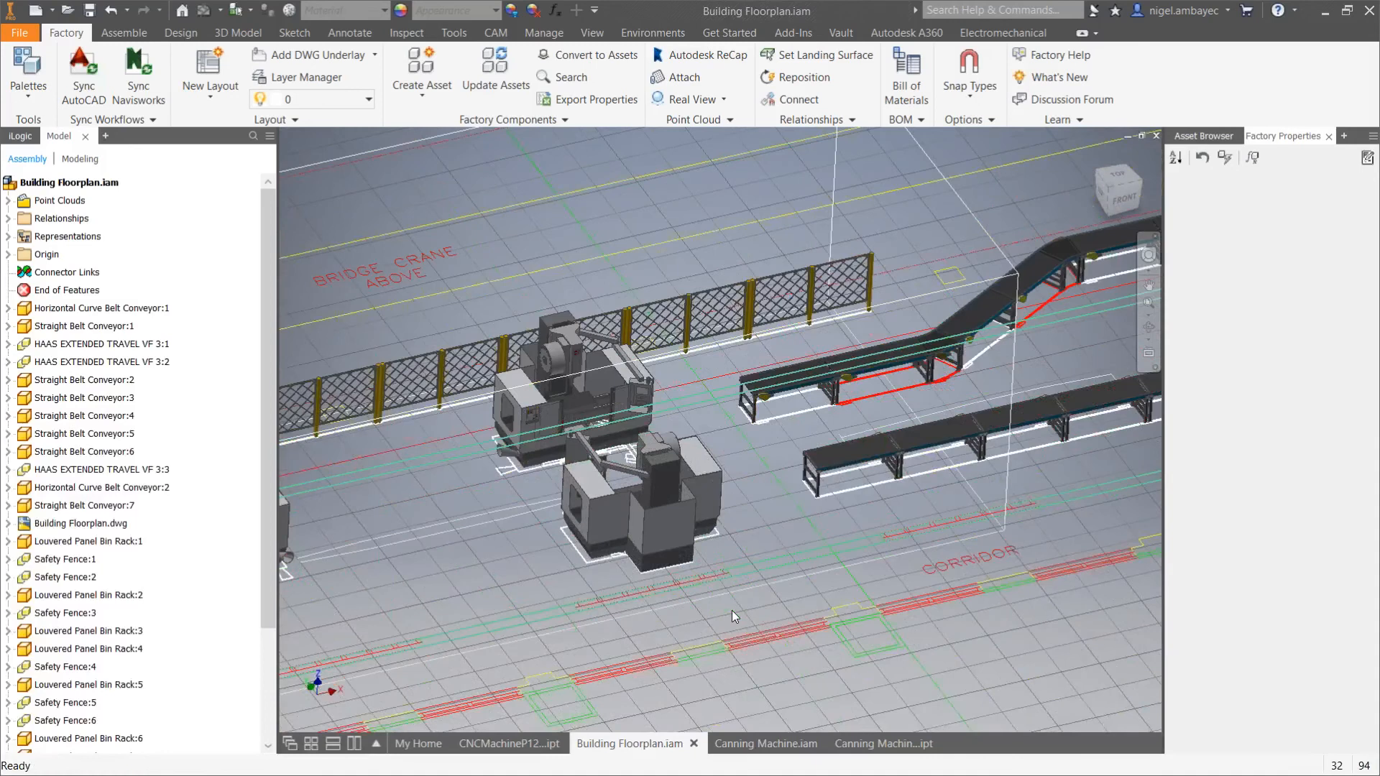
scroll(732, 610, "down", 2)
middle_click_drag(732, 610, 766, 586, "shift")
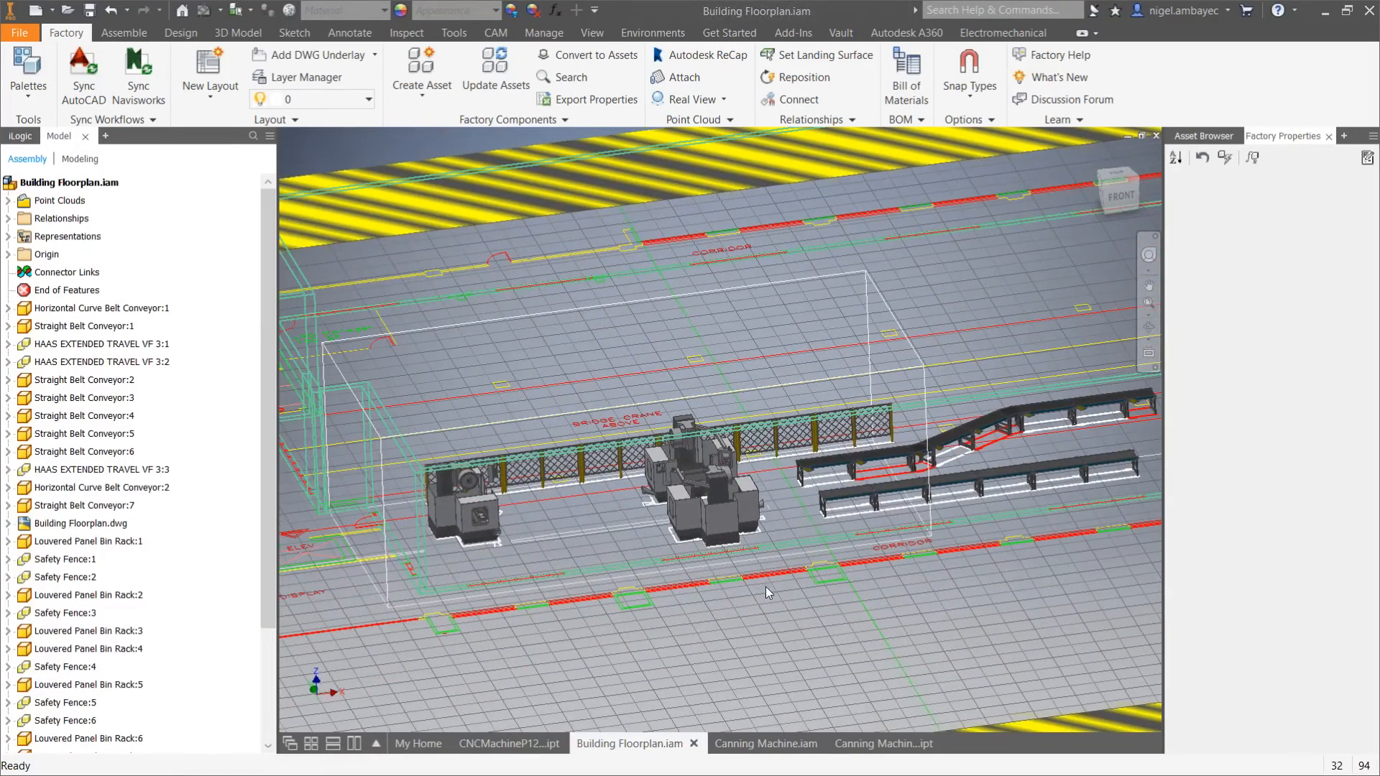
Select the HAAS EXTENDED TRAVEL VF 3:1 machine and examine the belt conveyors and louvered panel bin racks east of it.
left_click(721, 508)
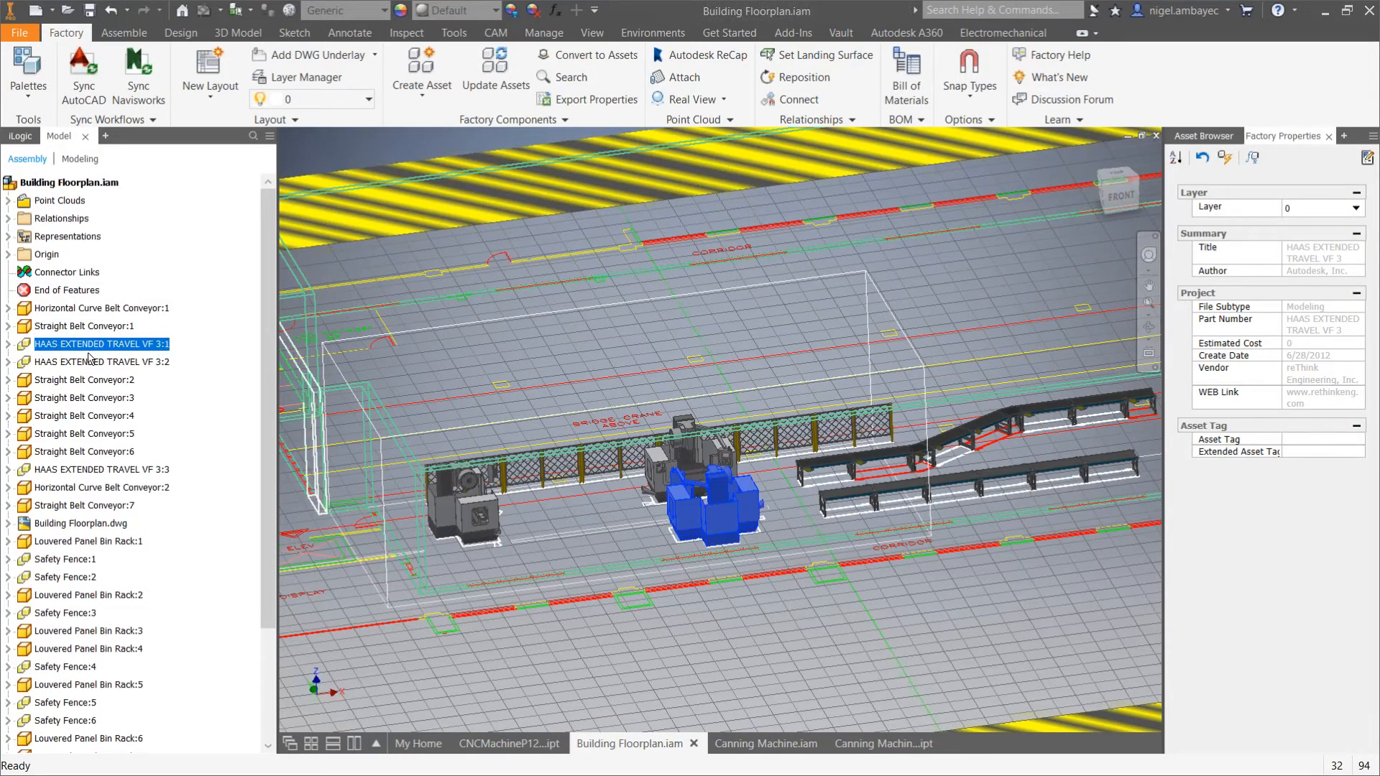
middle_click_drag(1065, 637, 803, 624)
scroll(607, 486, "down", 3)
scroll(608, 486, "up", 2)
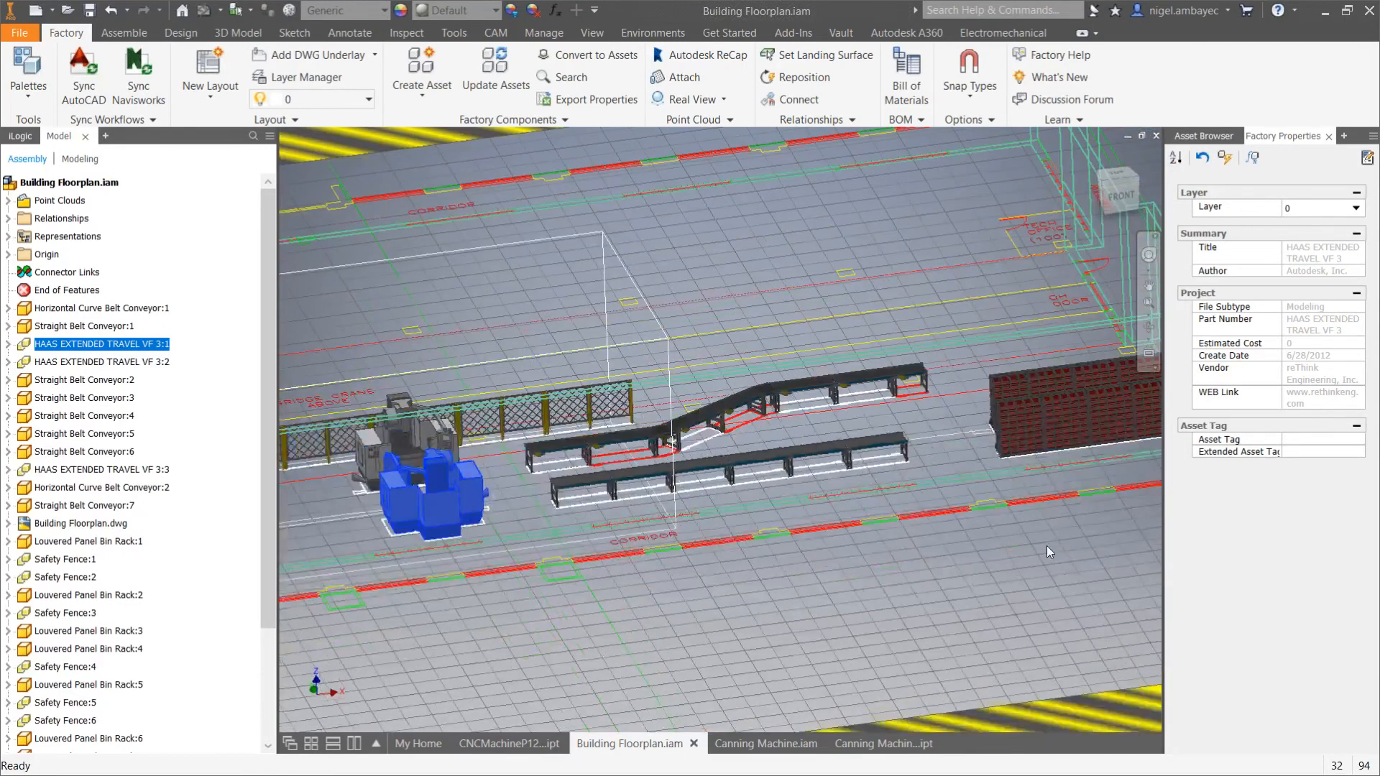
scroll(1047, 546, "up", 2)
middle_click_drag(1046, 545, 747, 567)
scroll(746, 498, "down", 1)
scroll(746, 498, "down", 6)
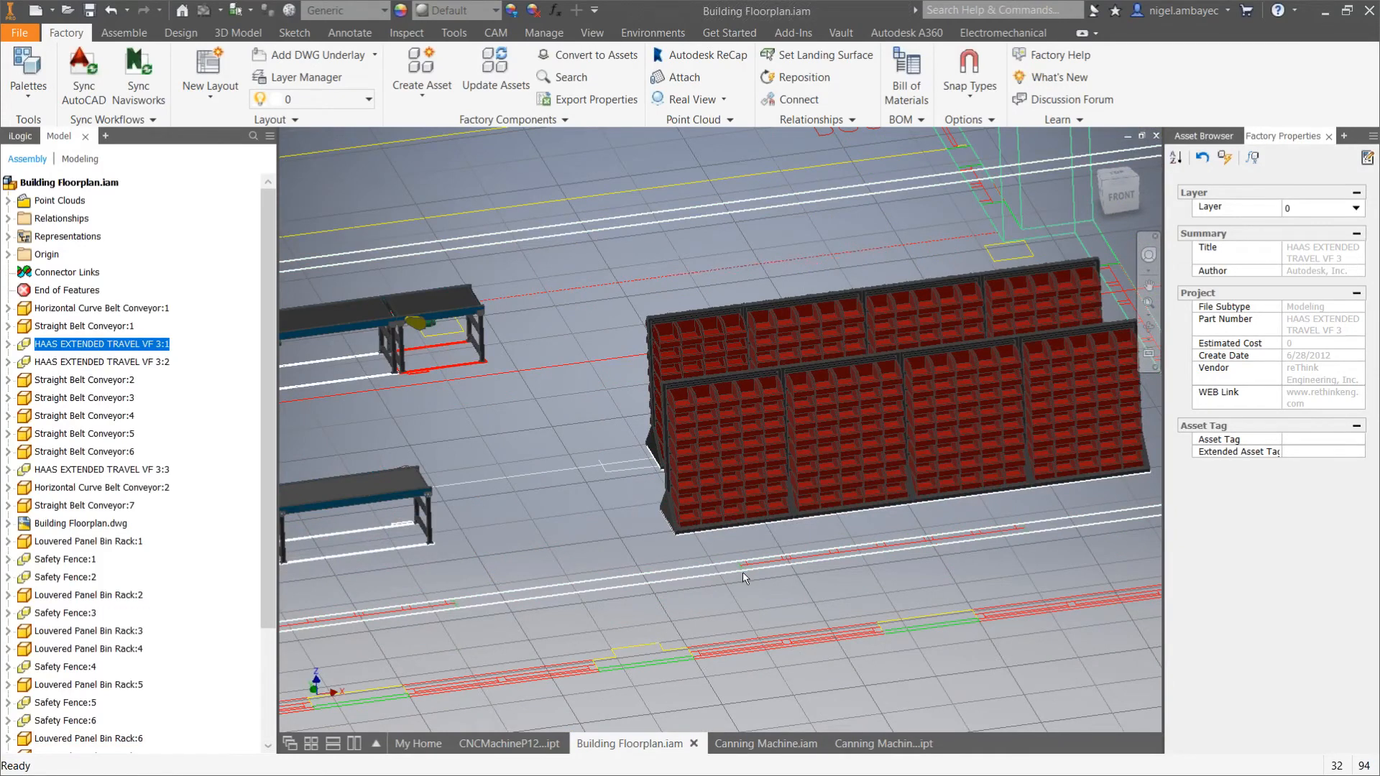
scroll(743, 573, "up", 7)
middle_click_drag(667, 598, 830, 584)
scroll(568, 578, "down", 3)
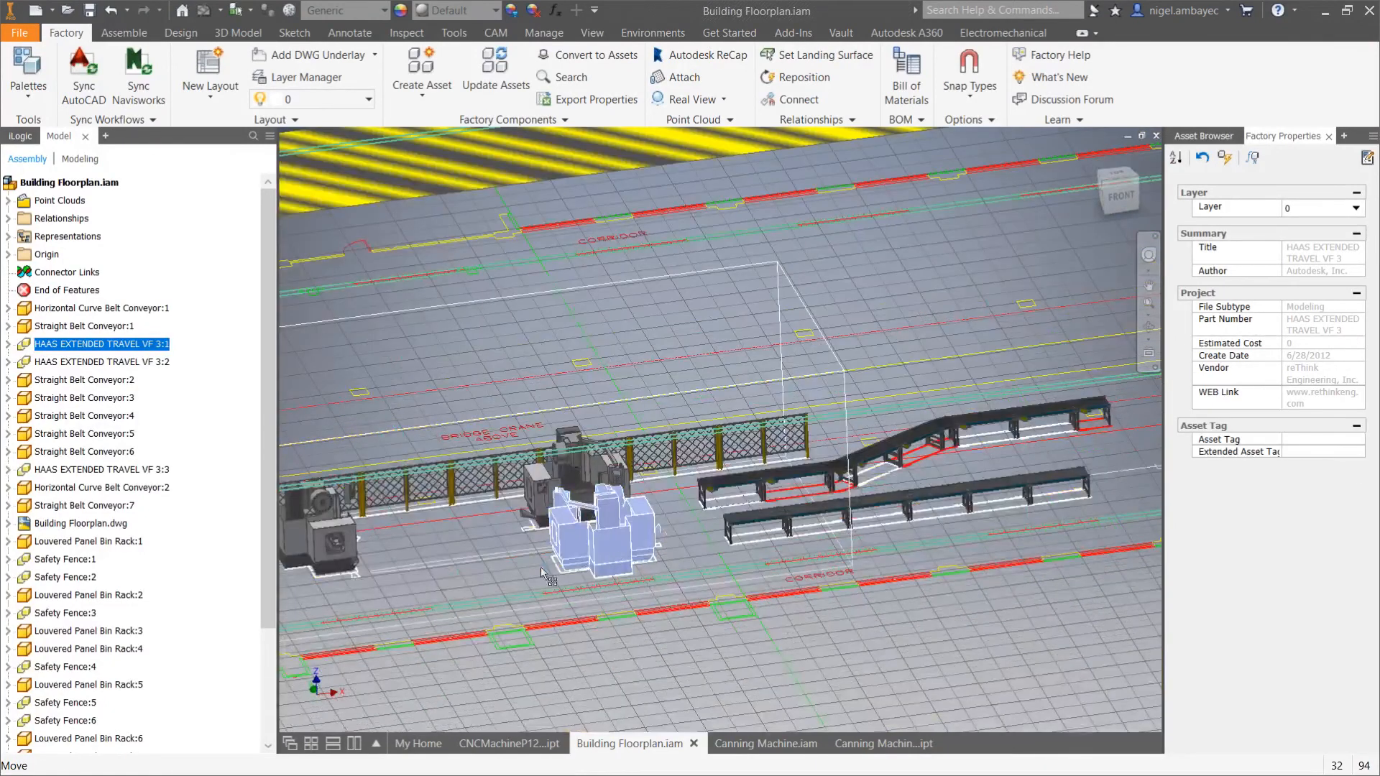
Move the HAAS EXTENDED TRAVEL VF 3:1 machine west, off its 2D footprint on the floor.
left_click_drag(576, 560, 451, 584)
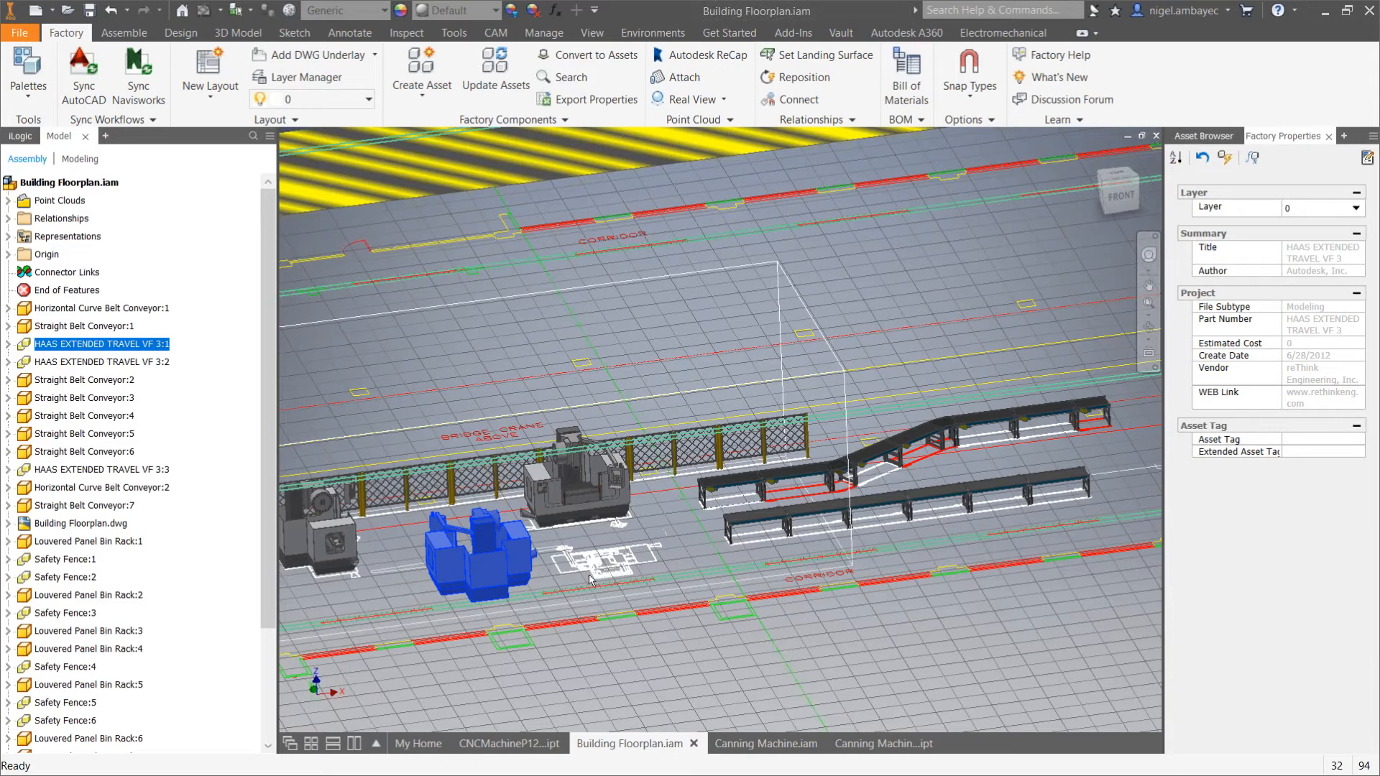
double_click(496, 559)
left_click_drag(496, 559, 512, 572)
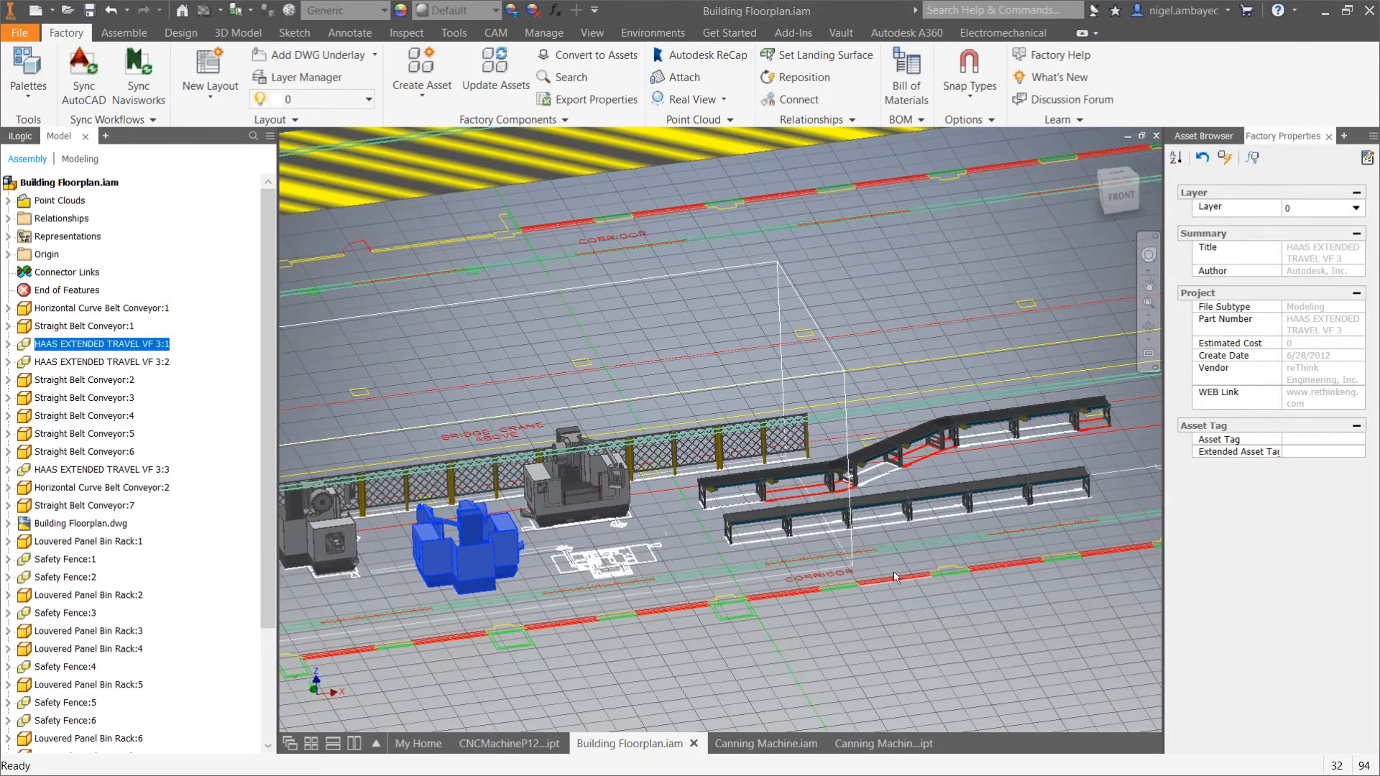
left_click(660, 594)
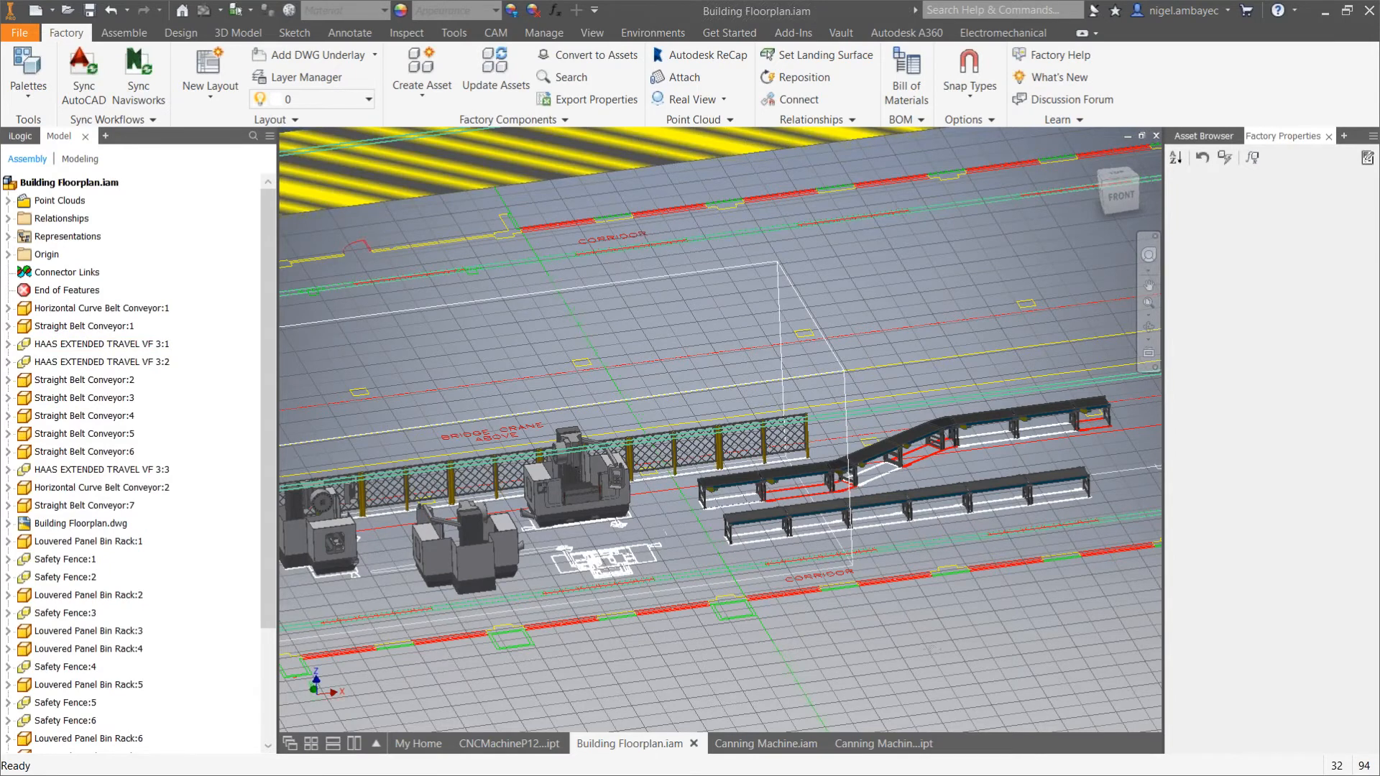
middle_click_drag(933, 649, 657, 653)
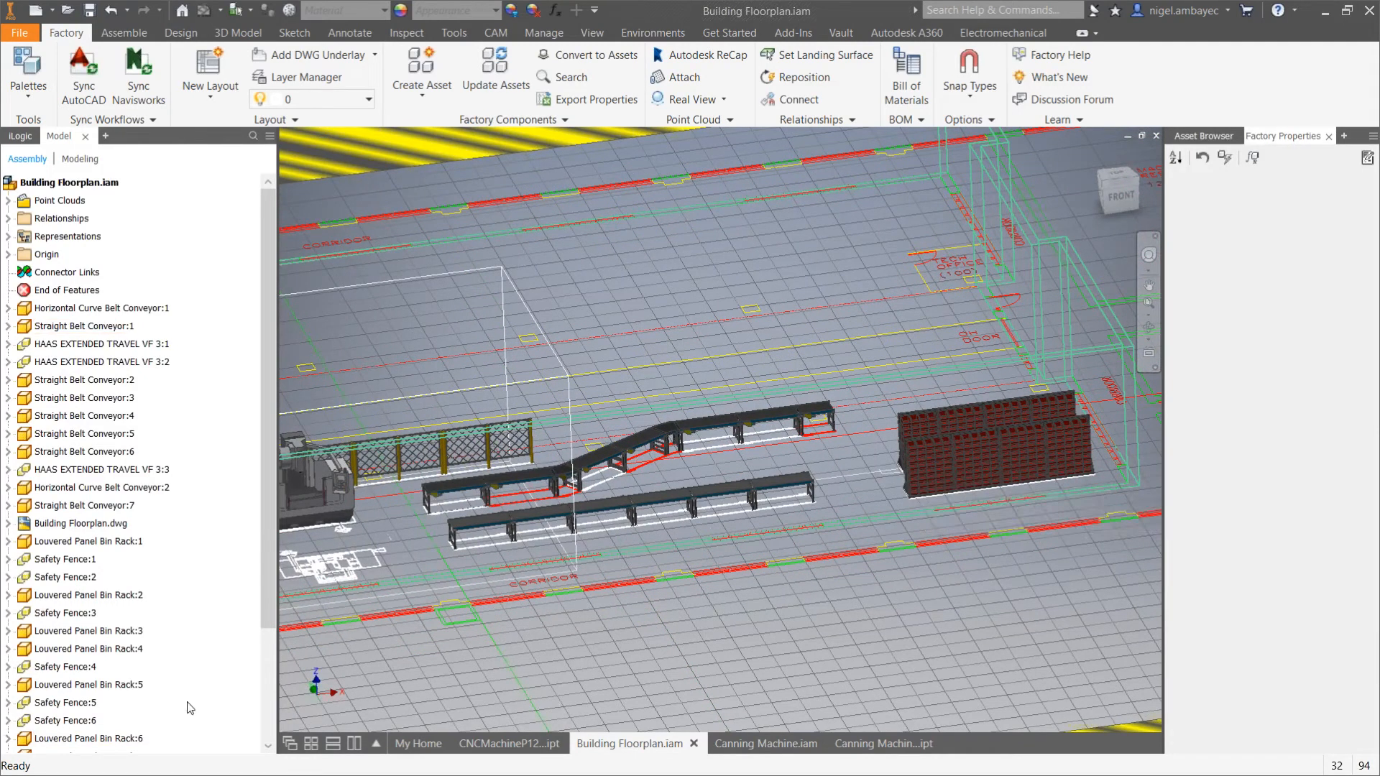
double_click(69, 34)
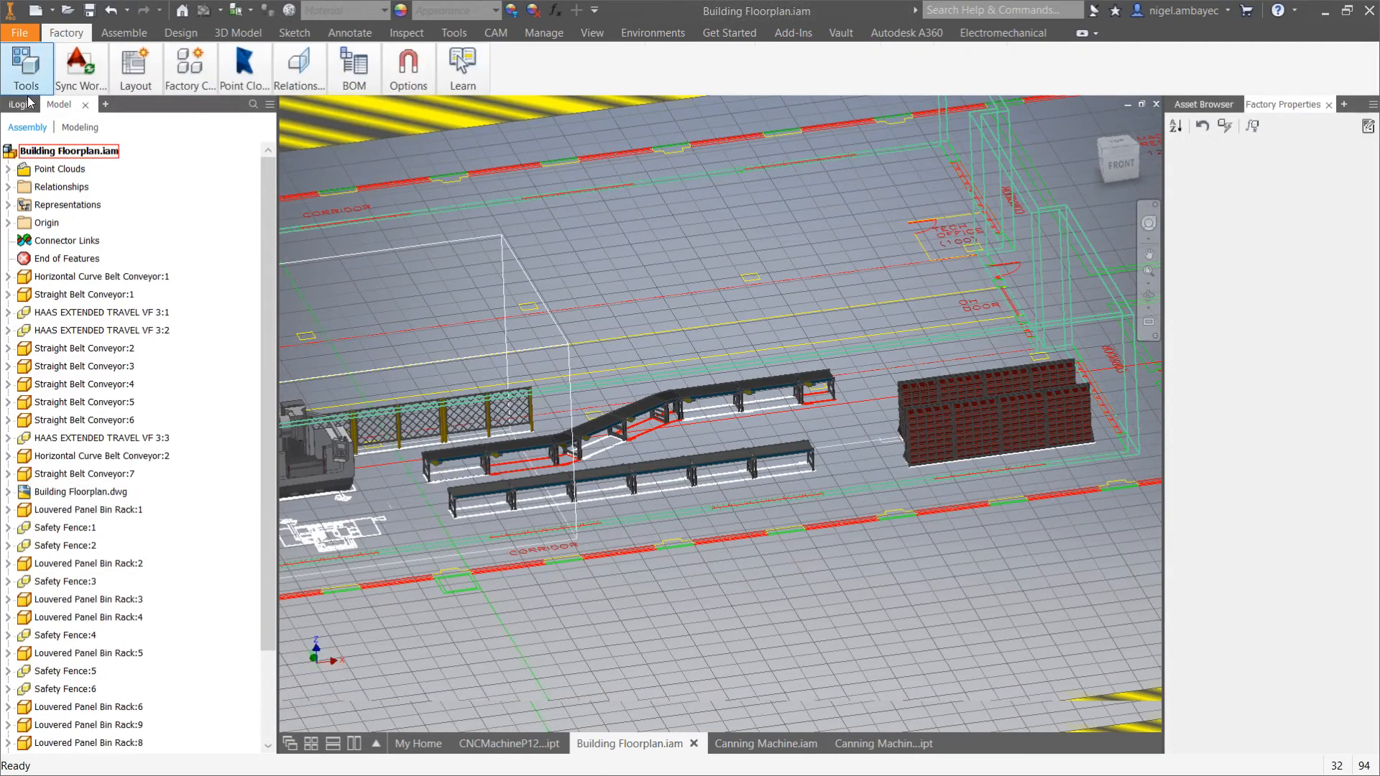
double_click(66, 34)
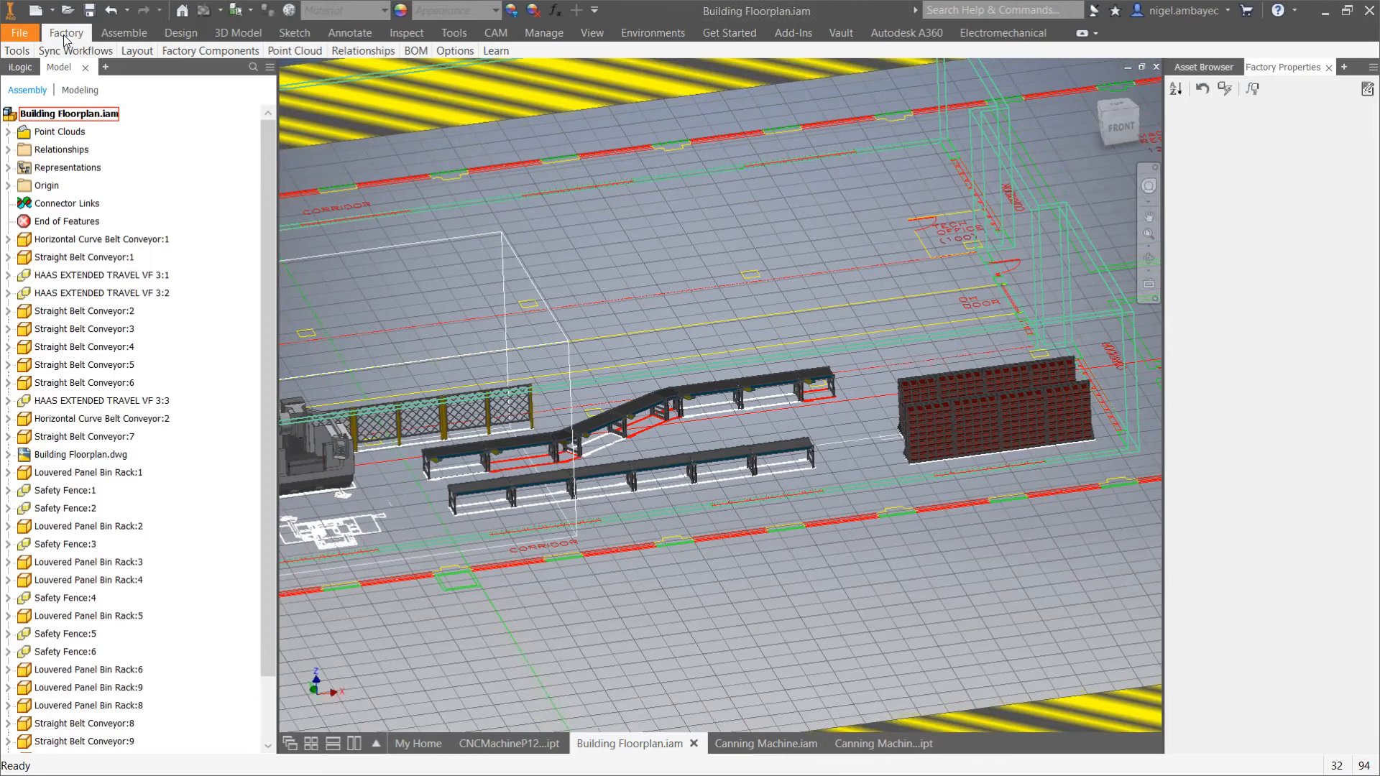
double_click(66, 34)
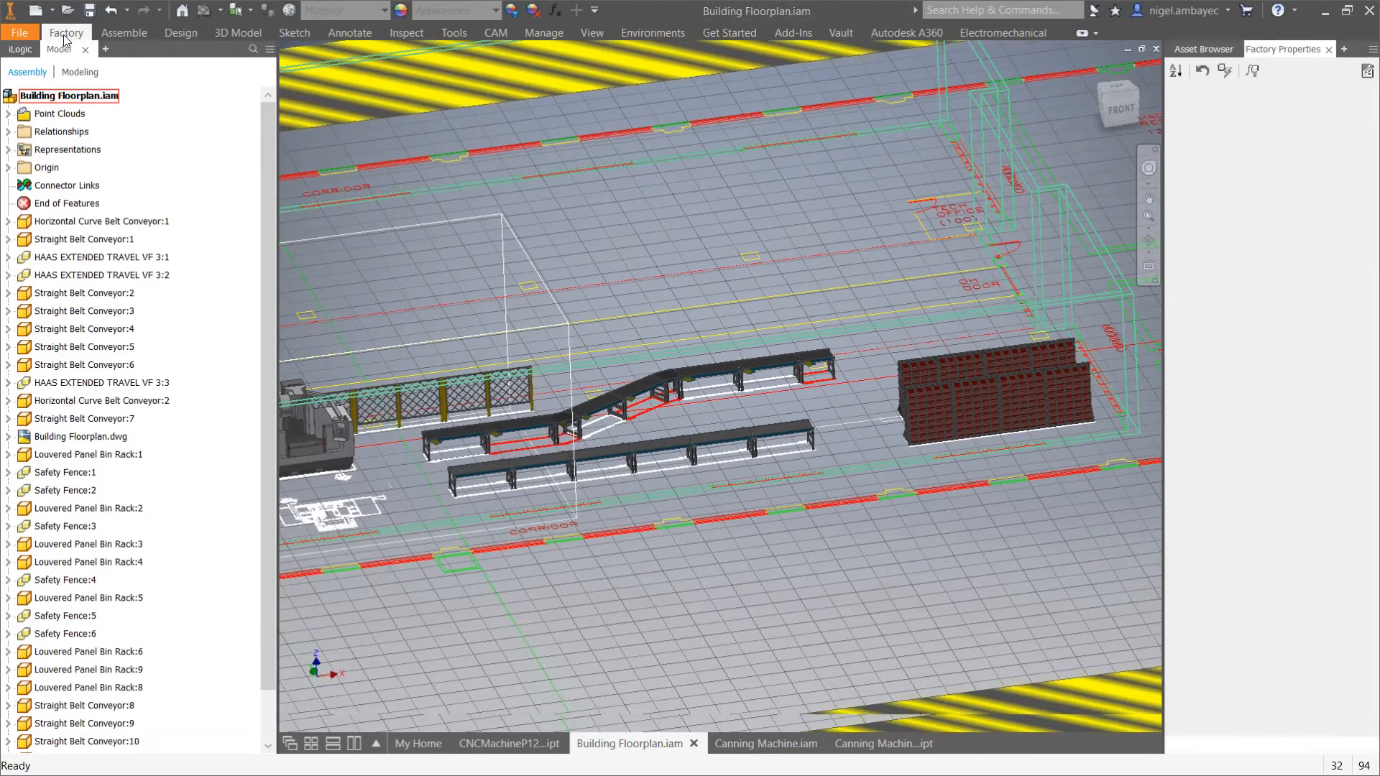
double_click(64, 36)
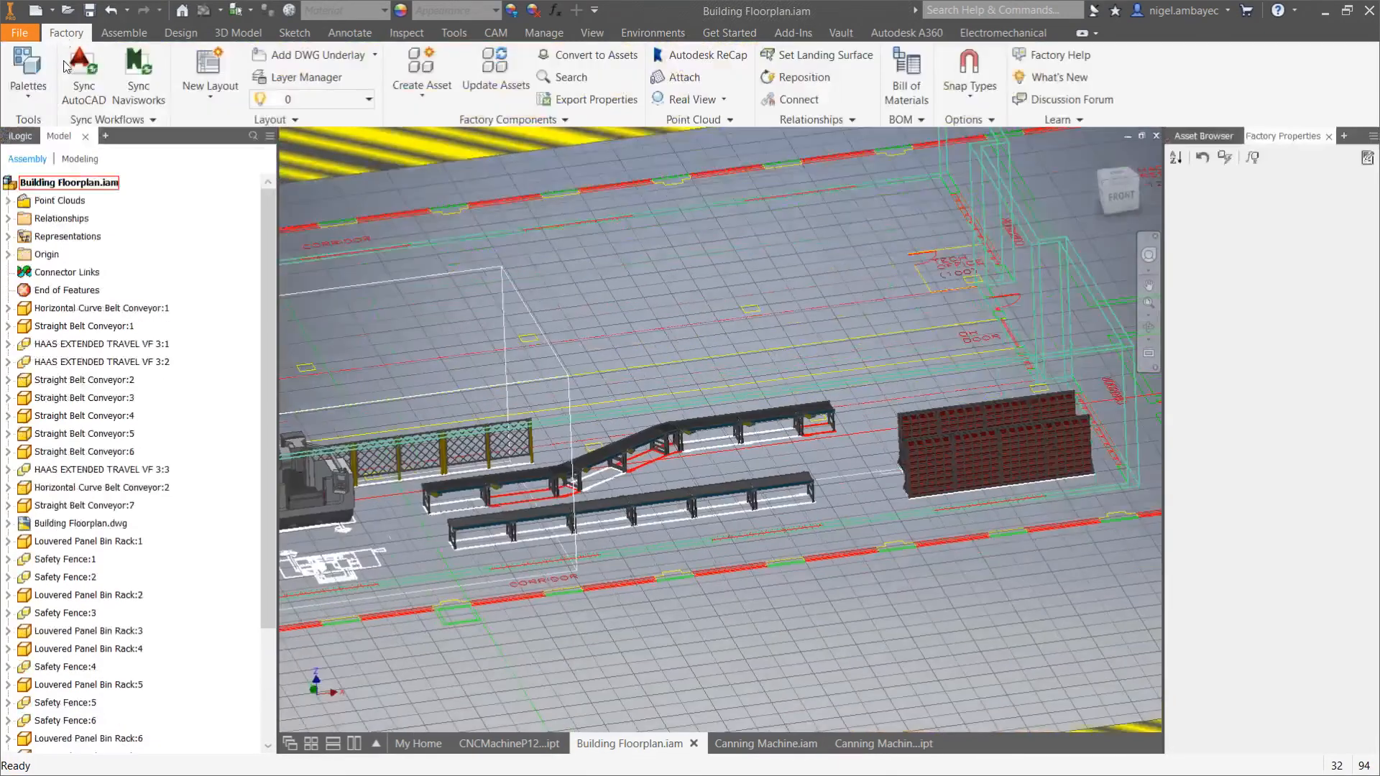
Review the available factory palettes and show the top-level System Assets categories in the Asset Browser.
left_click(29, 97)
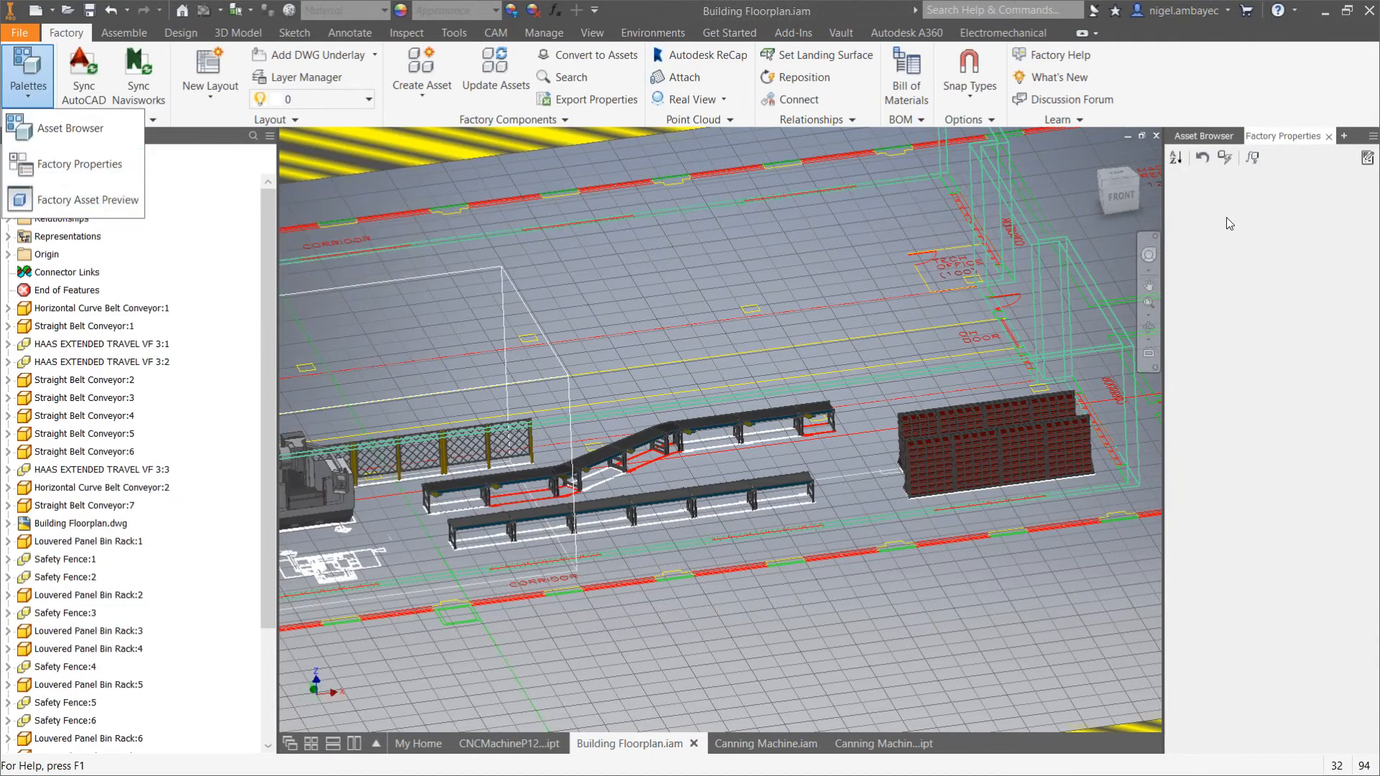
left_click(1208, 138)
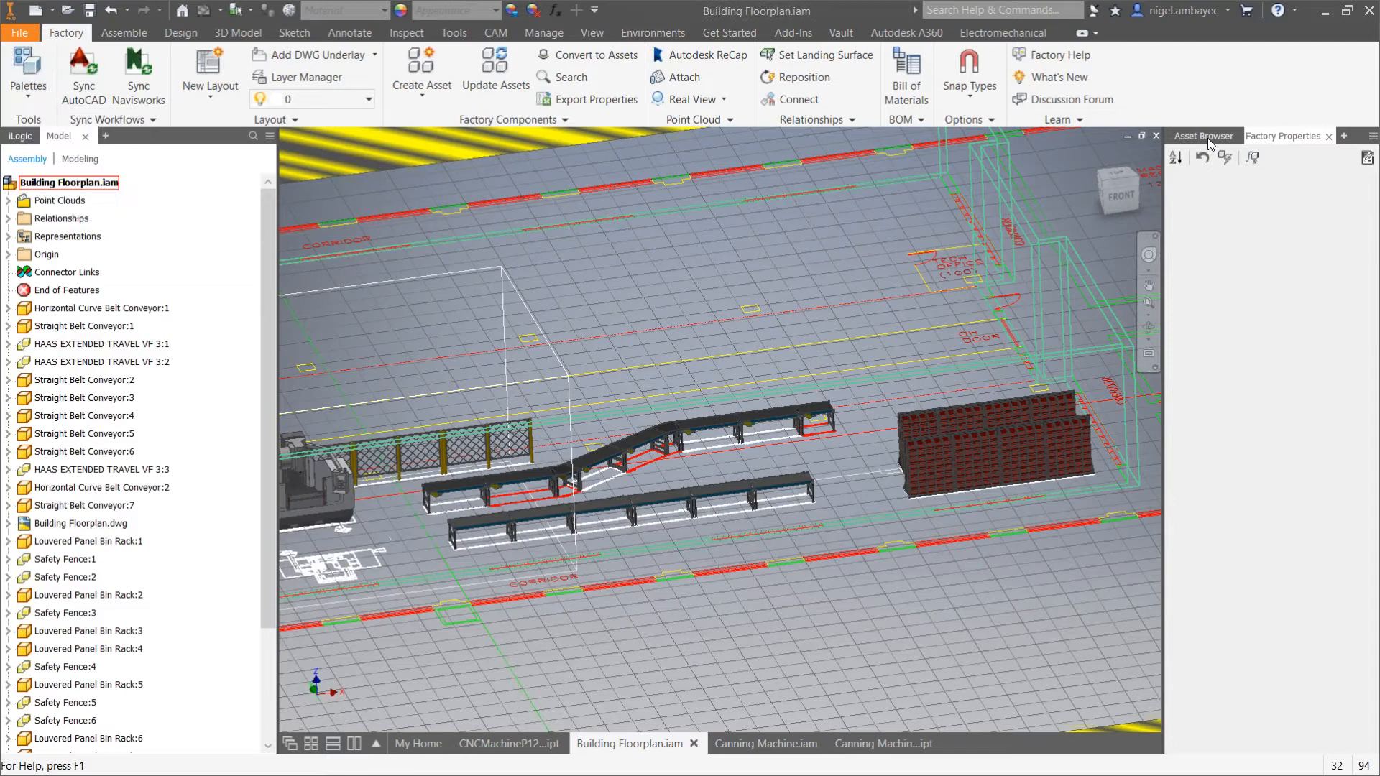
left_click(1201, 137)
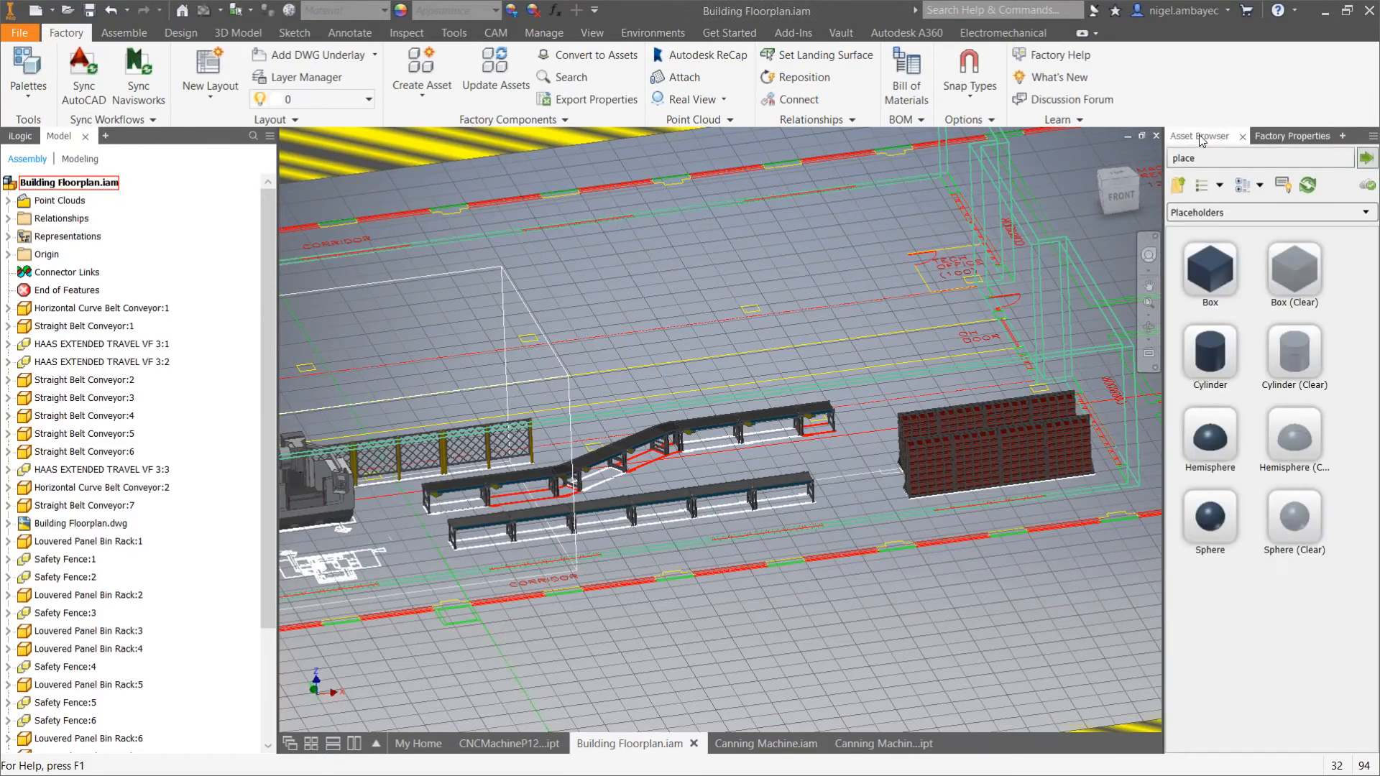
left_click(1179, 189)
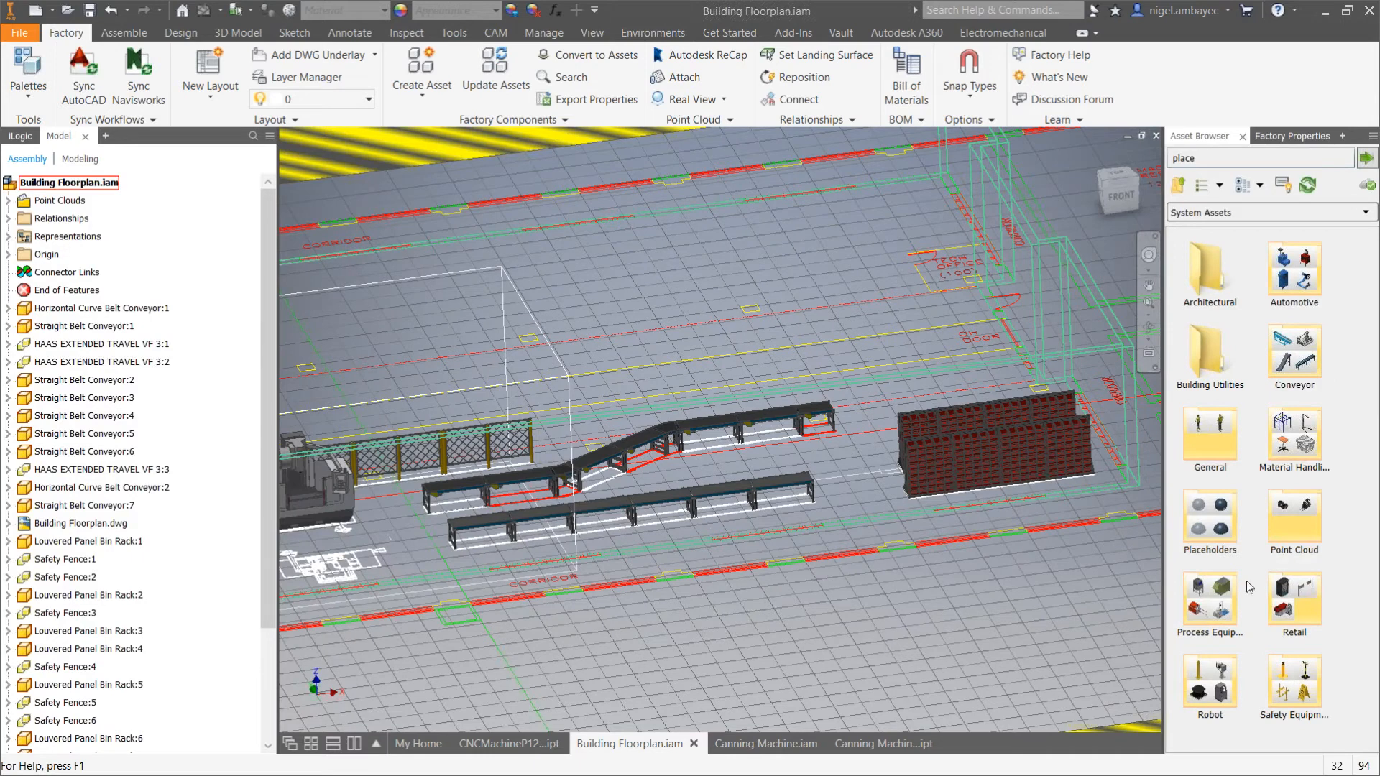
Set the width of the louvered panel bin rack at the west end of the front row to 48 and apply it.
left_click(1276, 138)
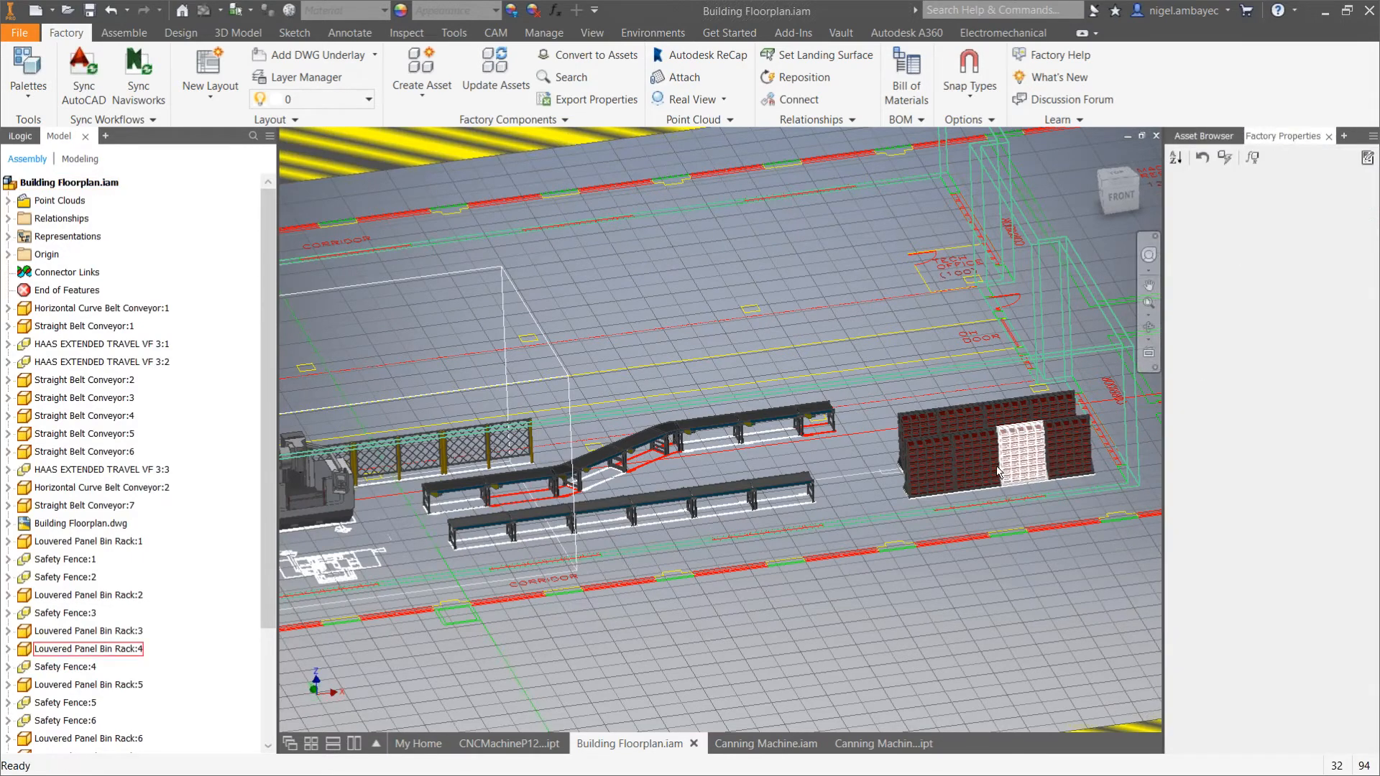
left_click(933, 474)
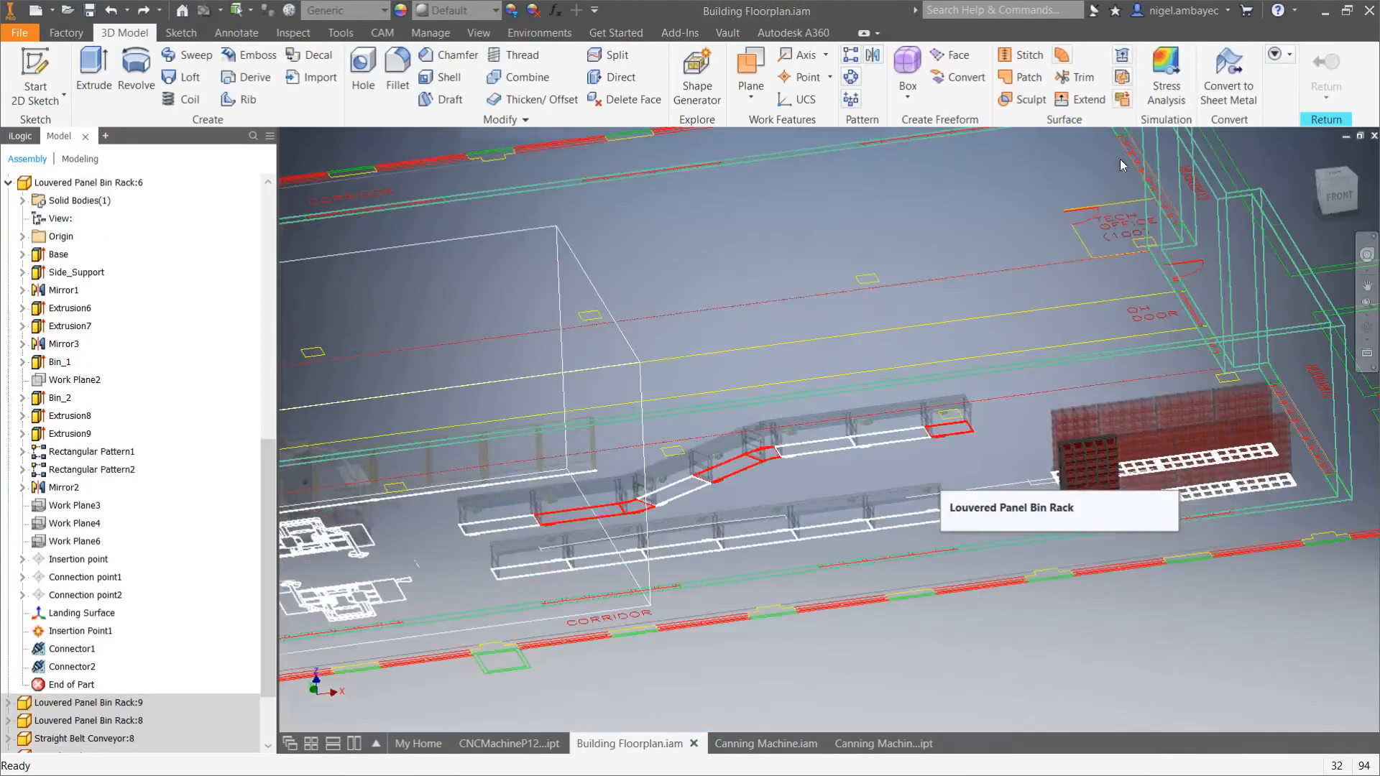
left_click(1329, 71)
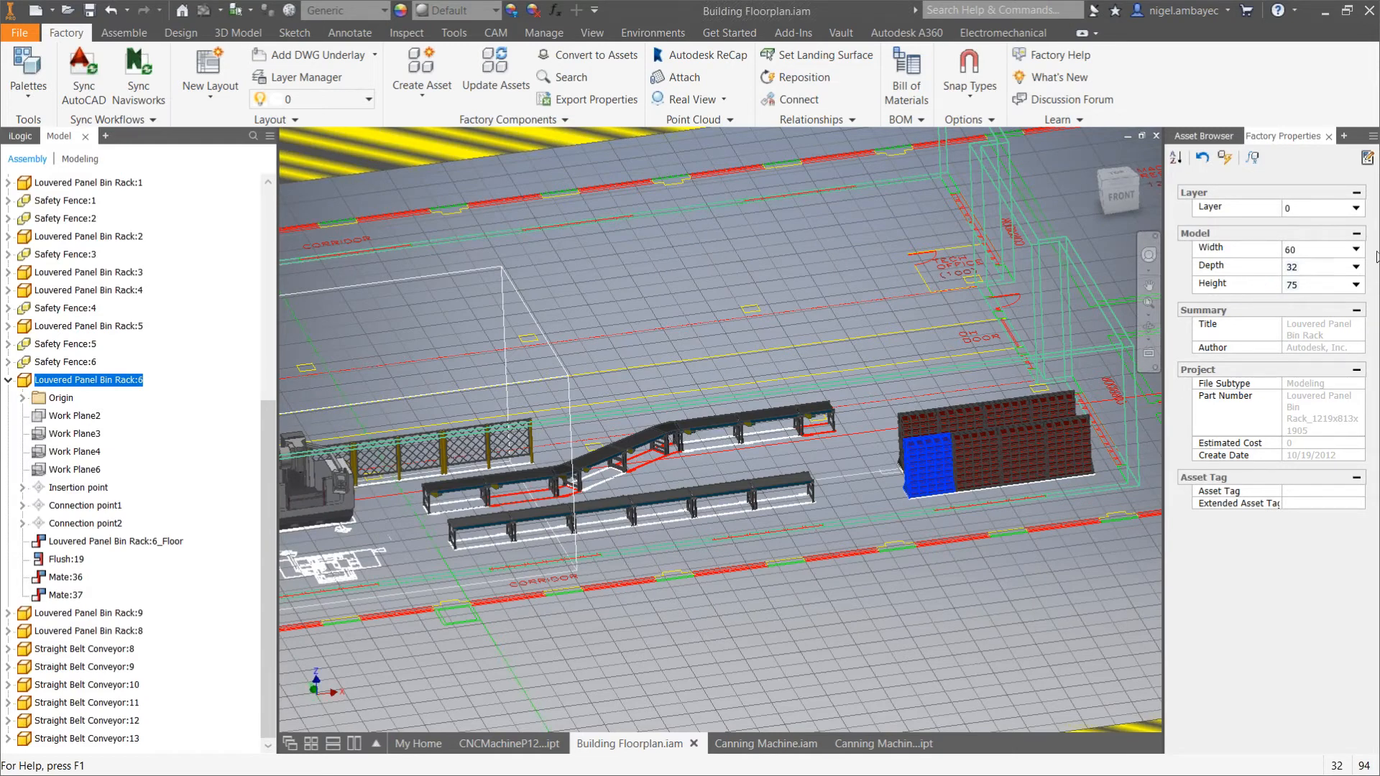
left_click(1355, 249)
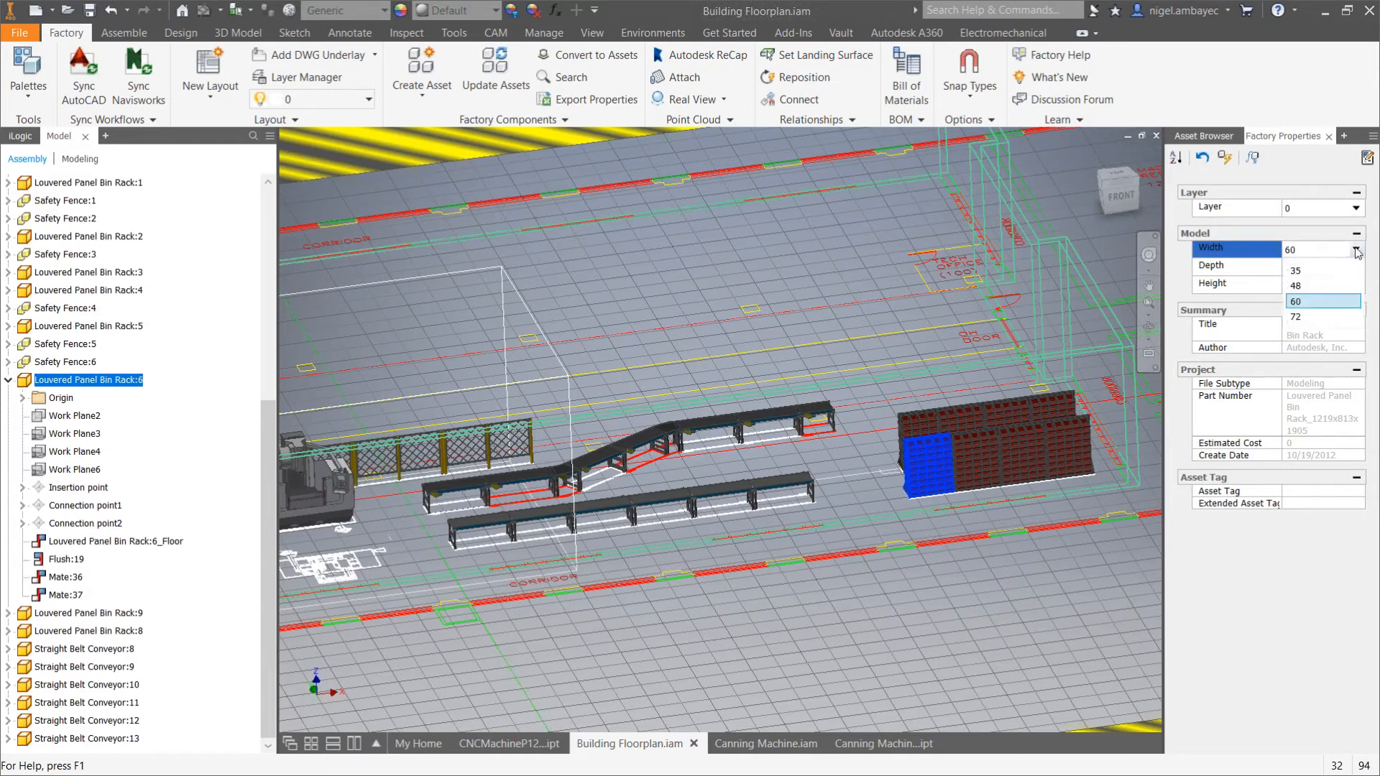
left_click(1345, 288)
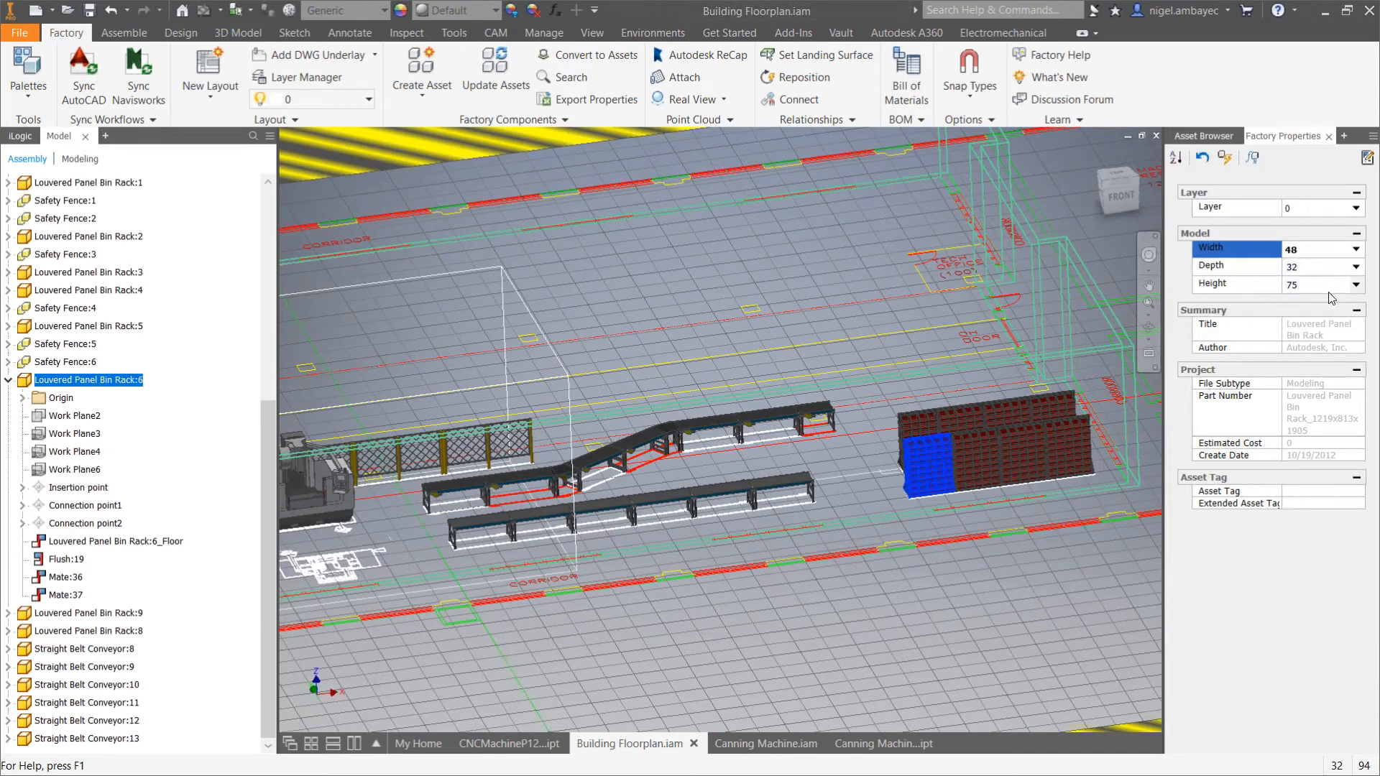
left_click(1224, 158)
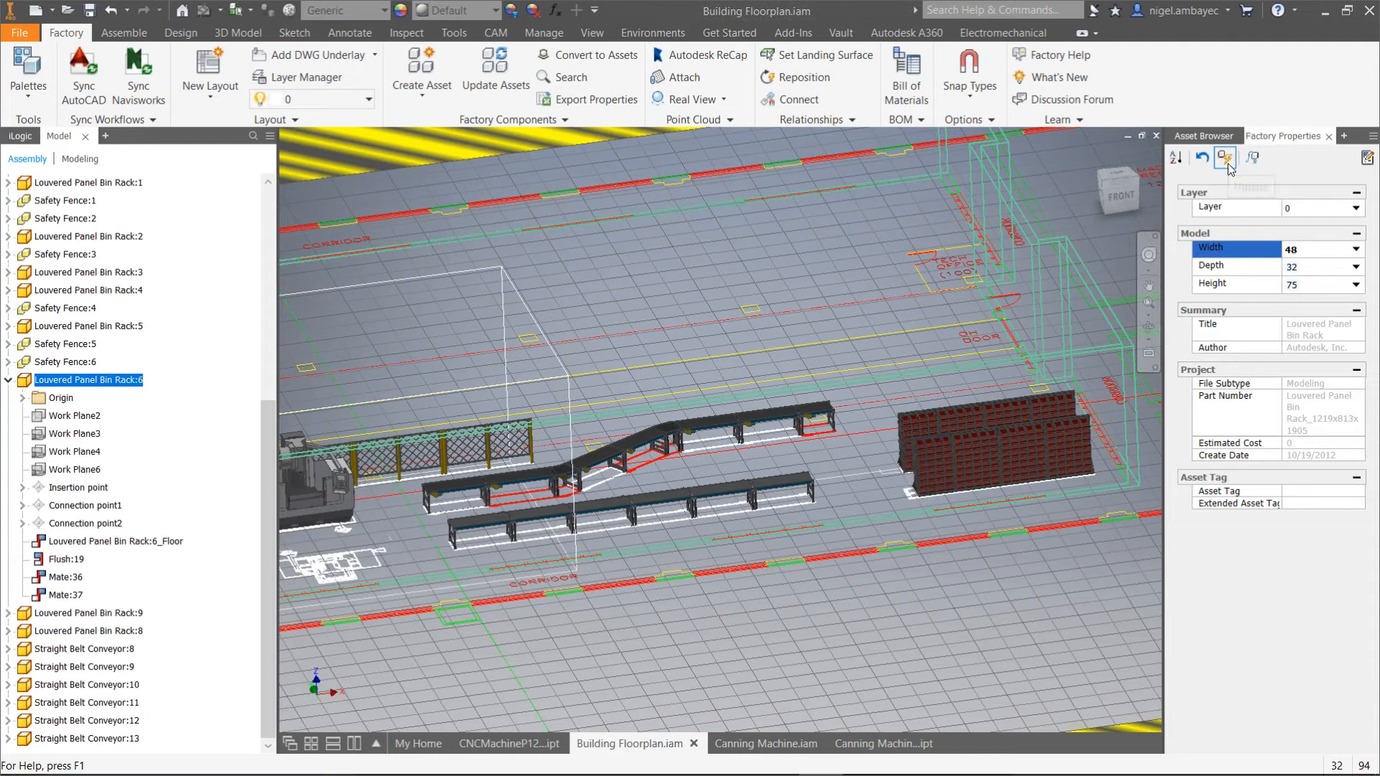
Set the height of the same bin rack to 48 and apply it to the model.
scroll(925, 489, "up", 5)
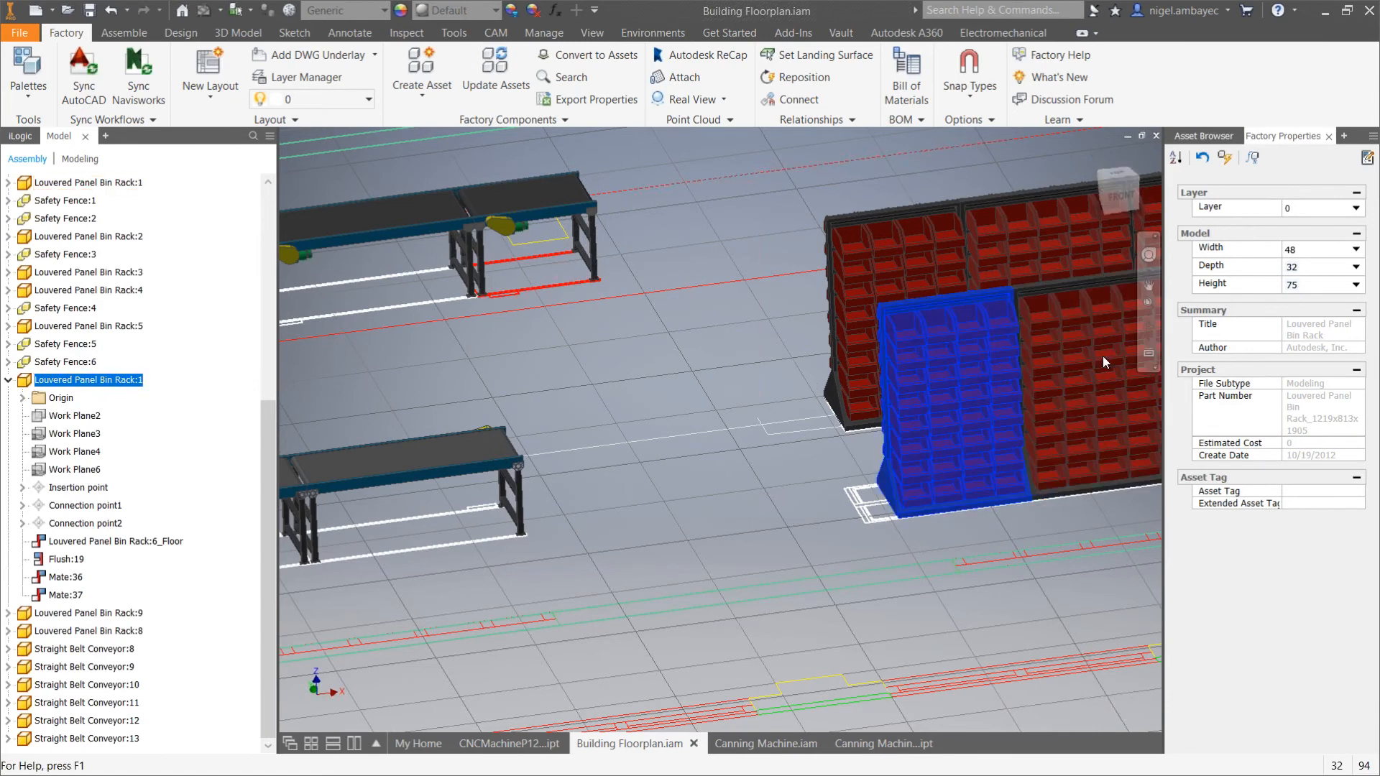
left_click(1356, 286)
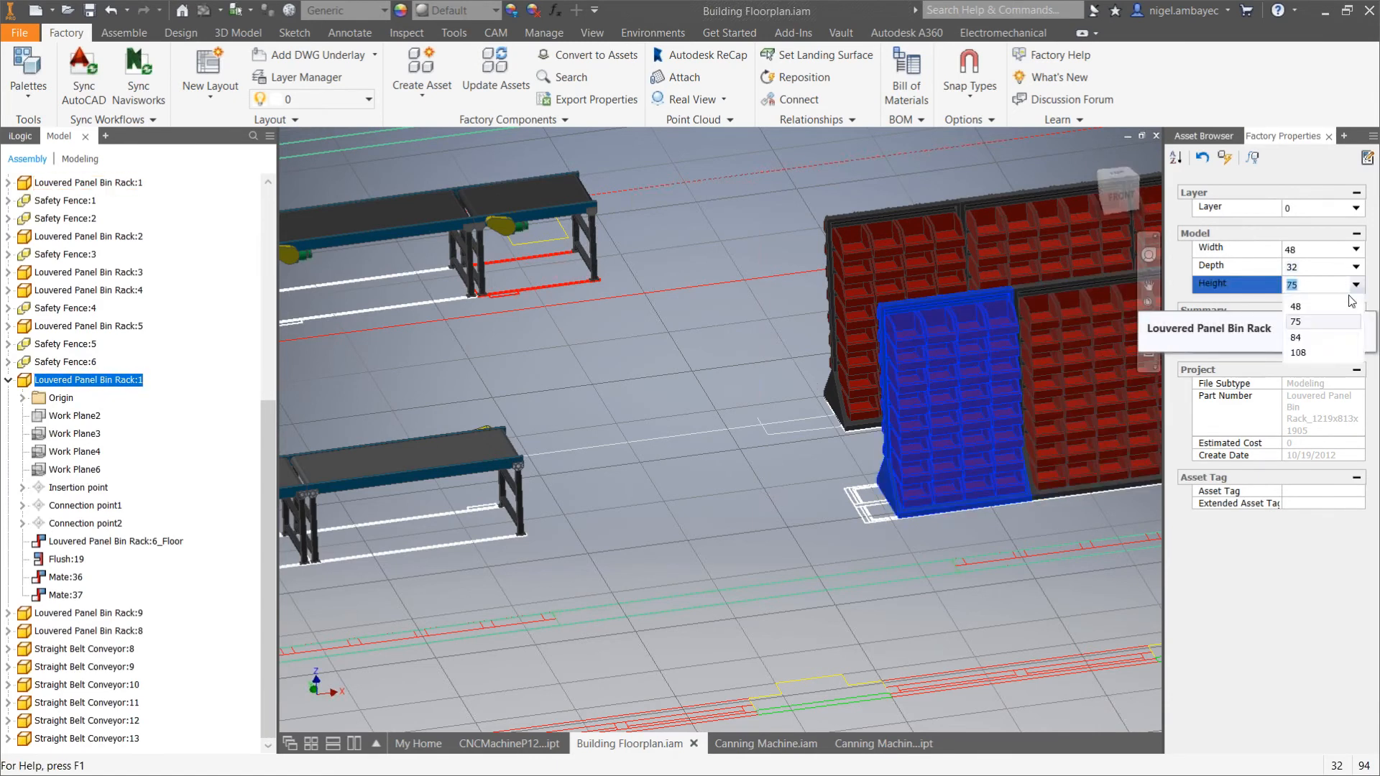
left_click(1296, 307)
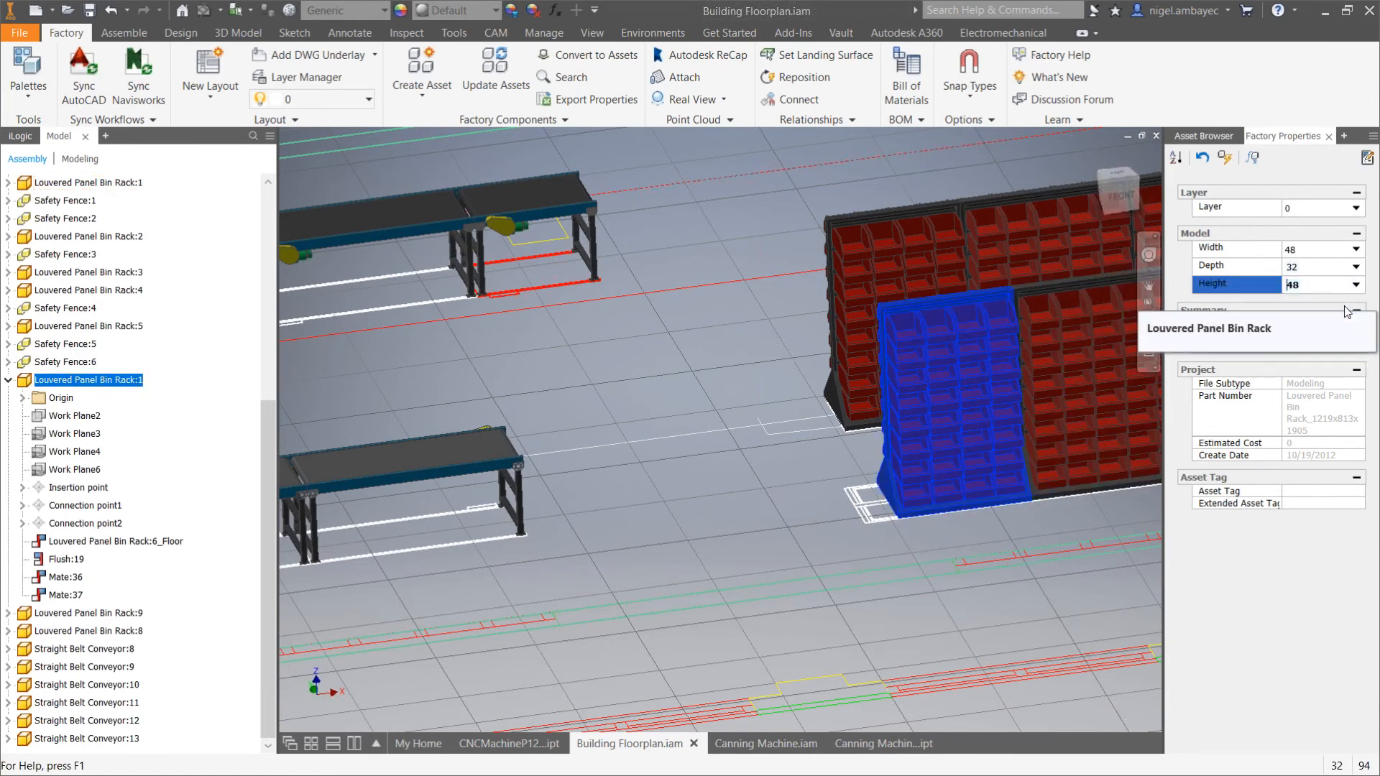
left_click(1226, 158)
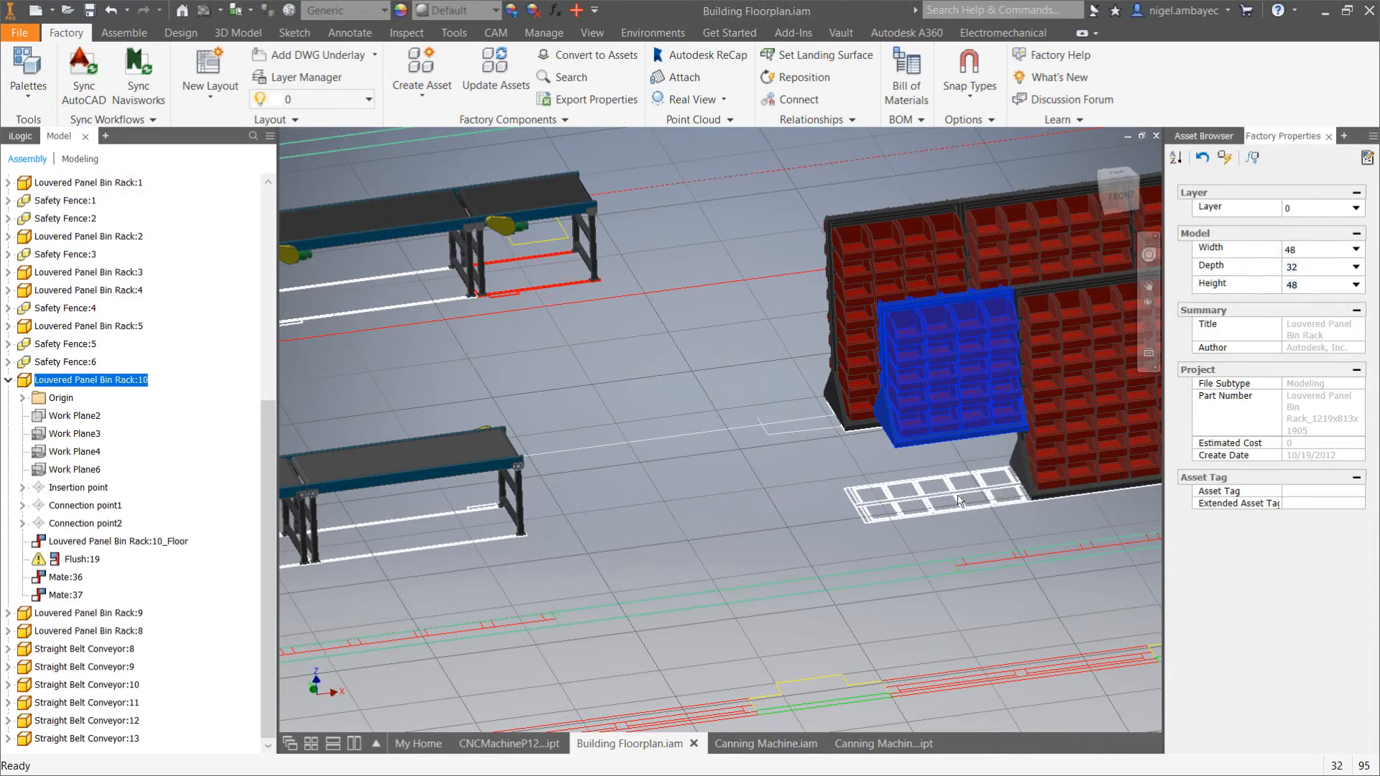
Set the bin rack's height back to 75 and apply the change.
left_click(1326, 287)
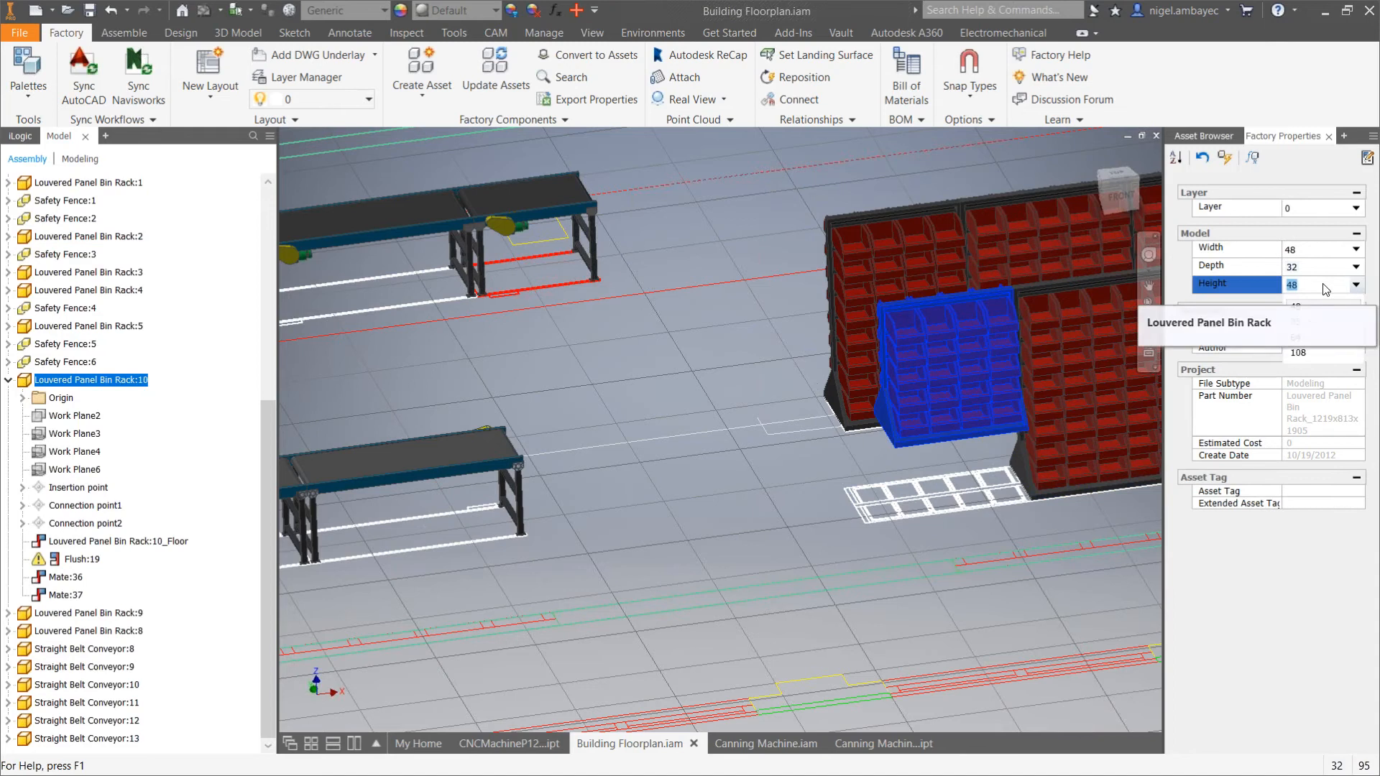
left_click(1299, 323)
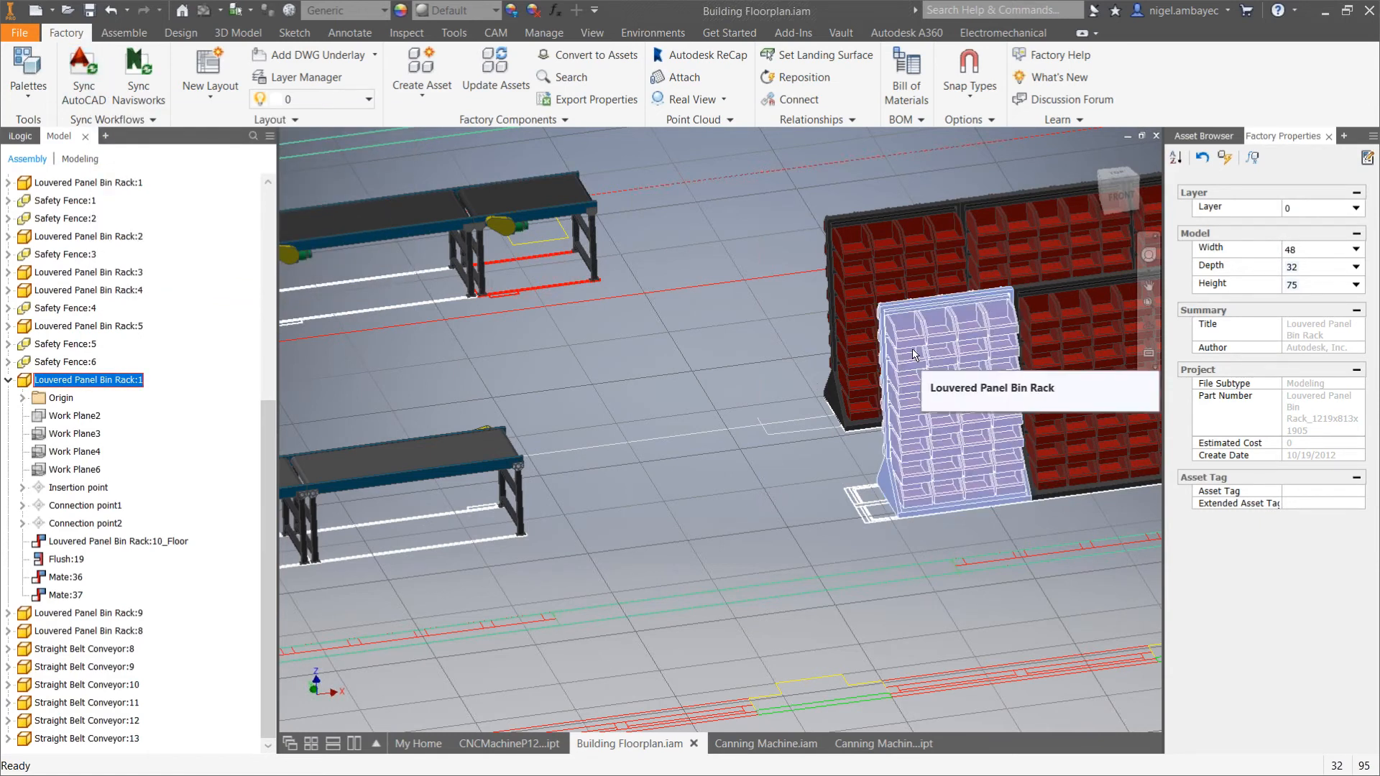
mouse_move(937, 375)
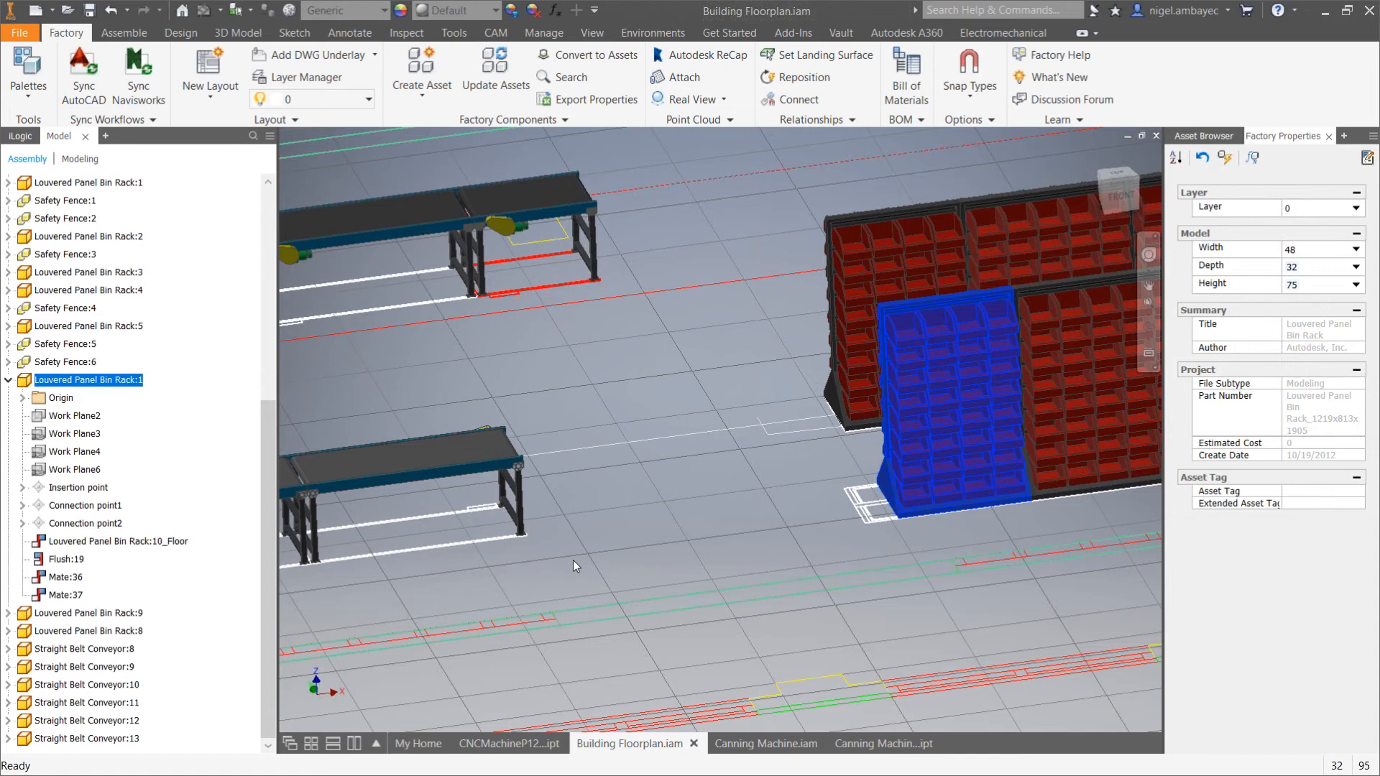
Examine the factory layout from the HAAS machines and the empty 2D footprint across to the belt conveyors and bin racks.
scroll(573, 559, "down", 3)
scroll(547, 578, "up", 6)
scroll(545, 582, "down", 3)
middle_click_drag(545, 582, 933, 499)
middle_click_drag(330, 589, 1086, 480)
middle_click_drag(382, 545, 748, 491)
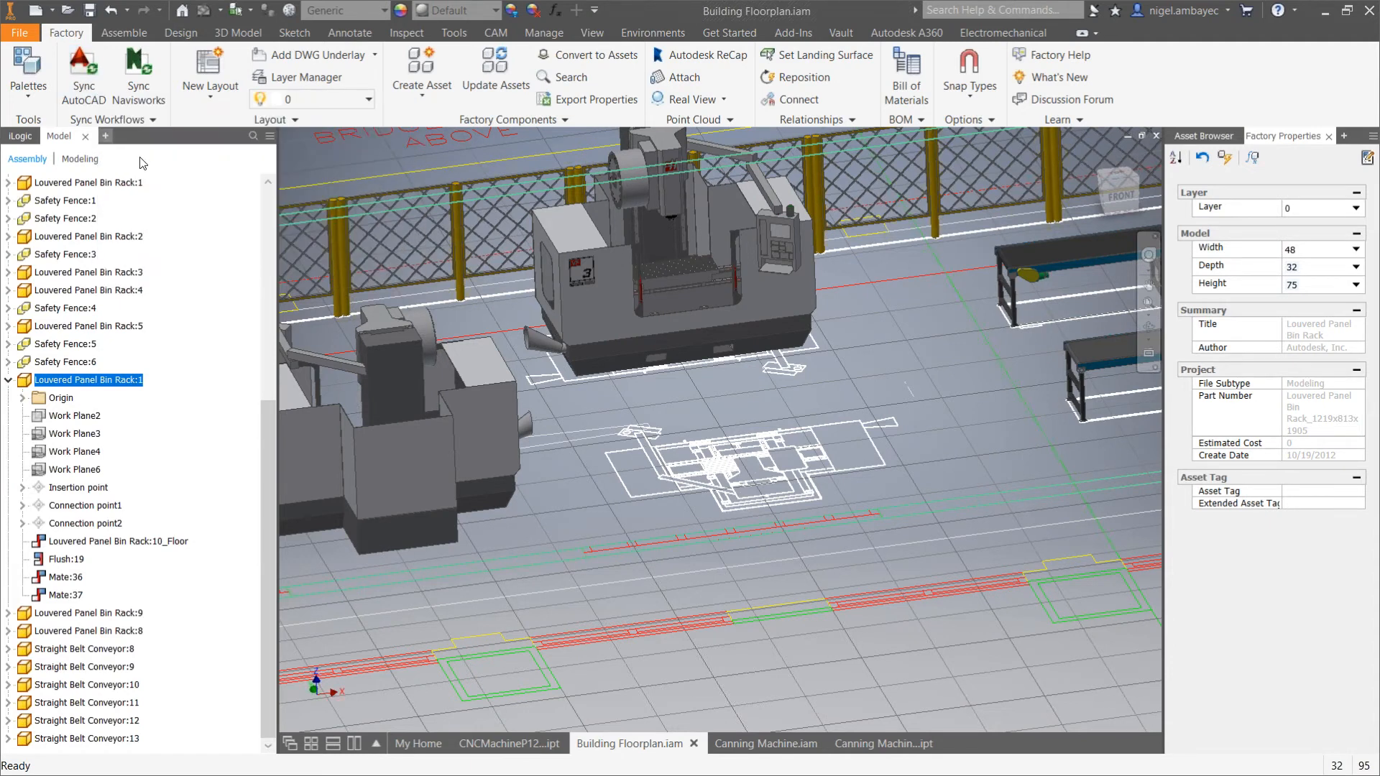
scroll(749, 364, "down", 3)
scroll(763, 385, "up", 6)
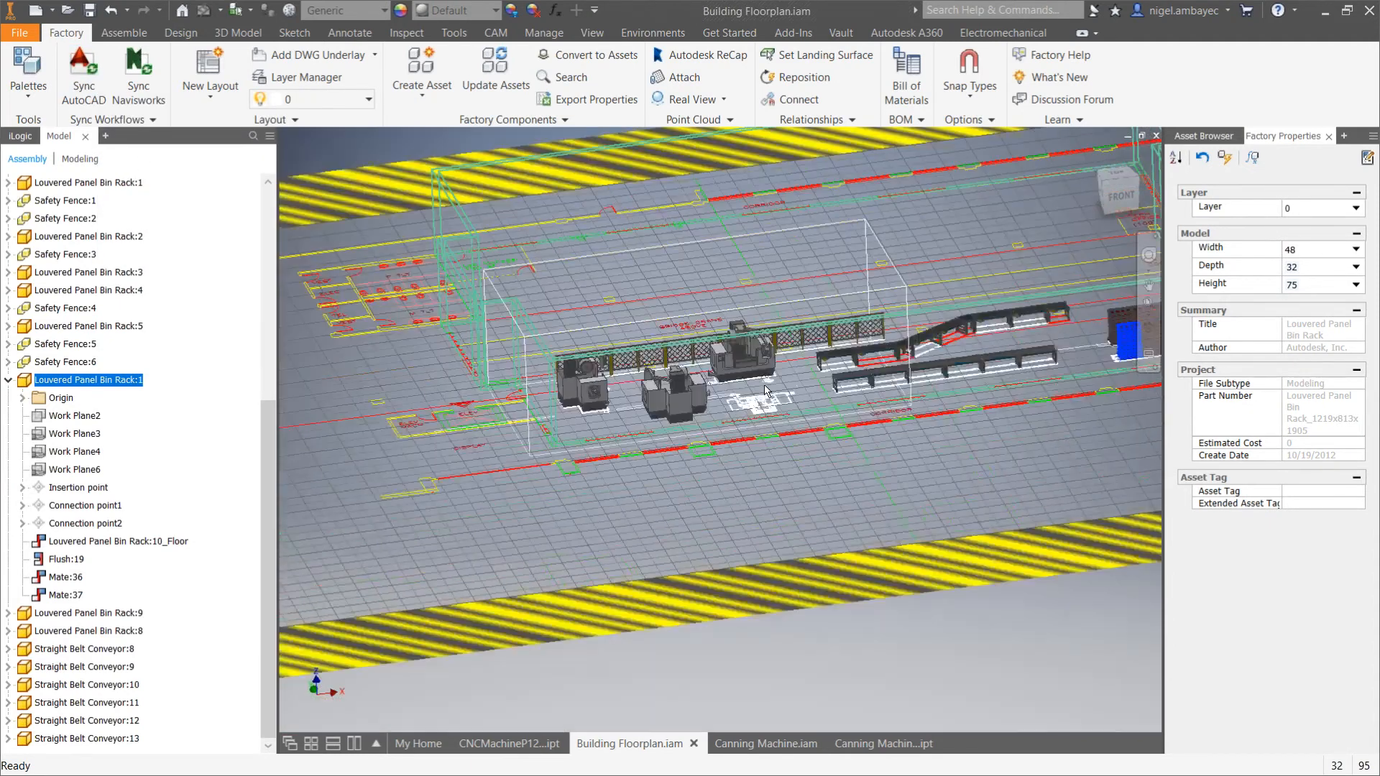
middle_click_drag(763, 385, 564, 509)
middle_click_drag(712, 555, 795, 568)
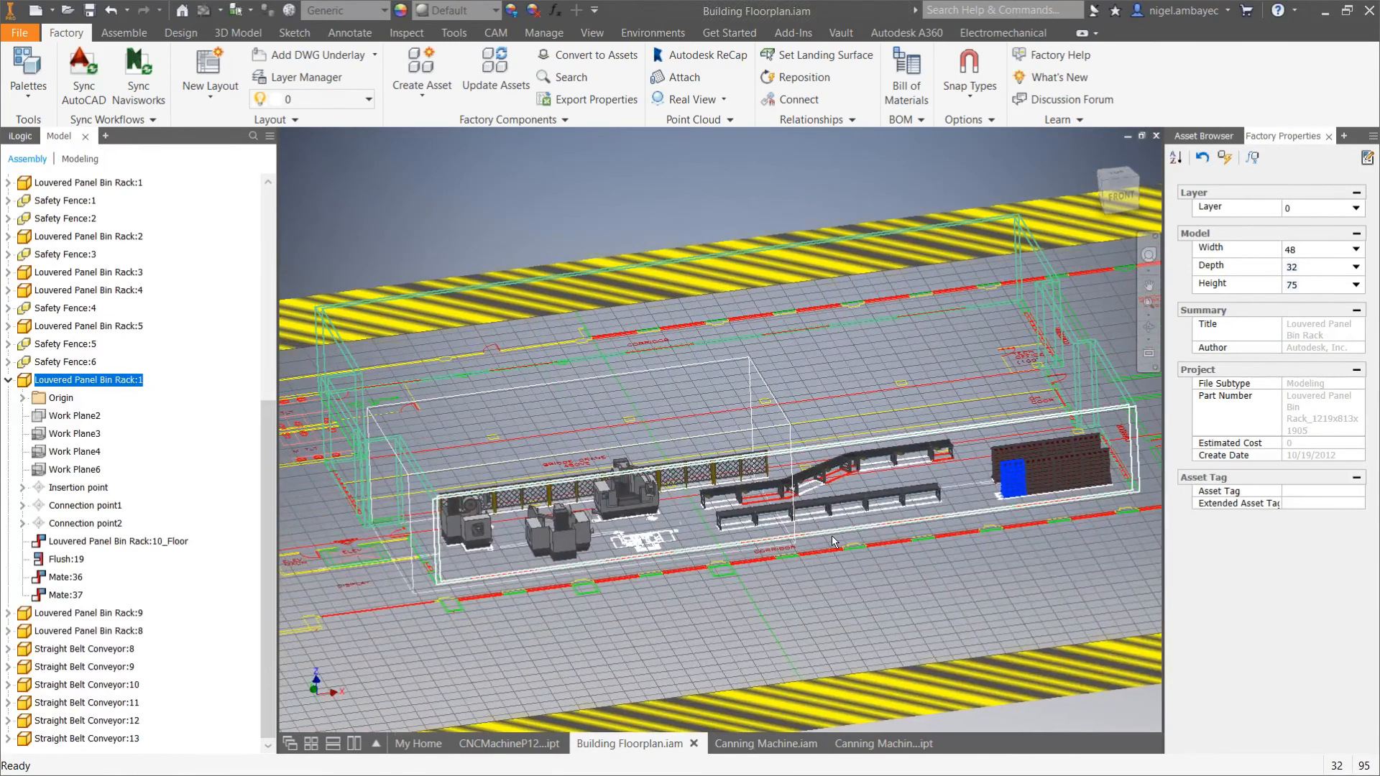
scroll(829, 536, "down", 3)
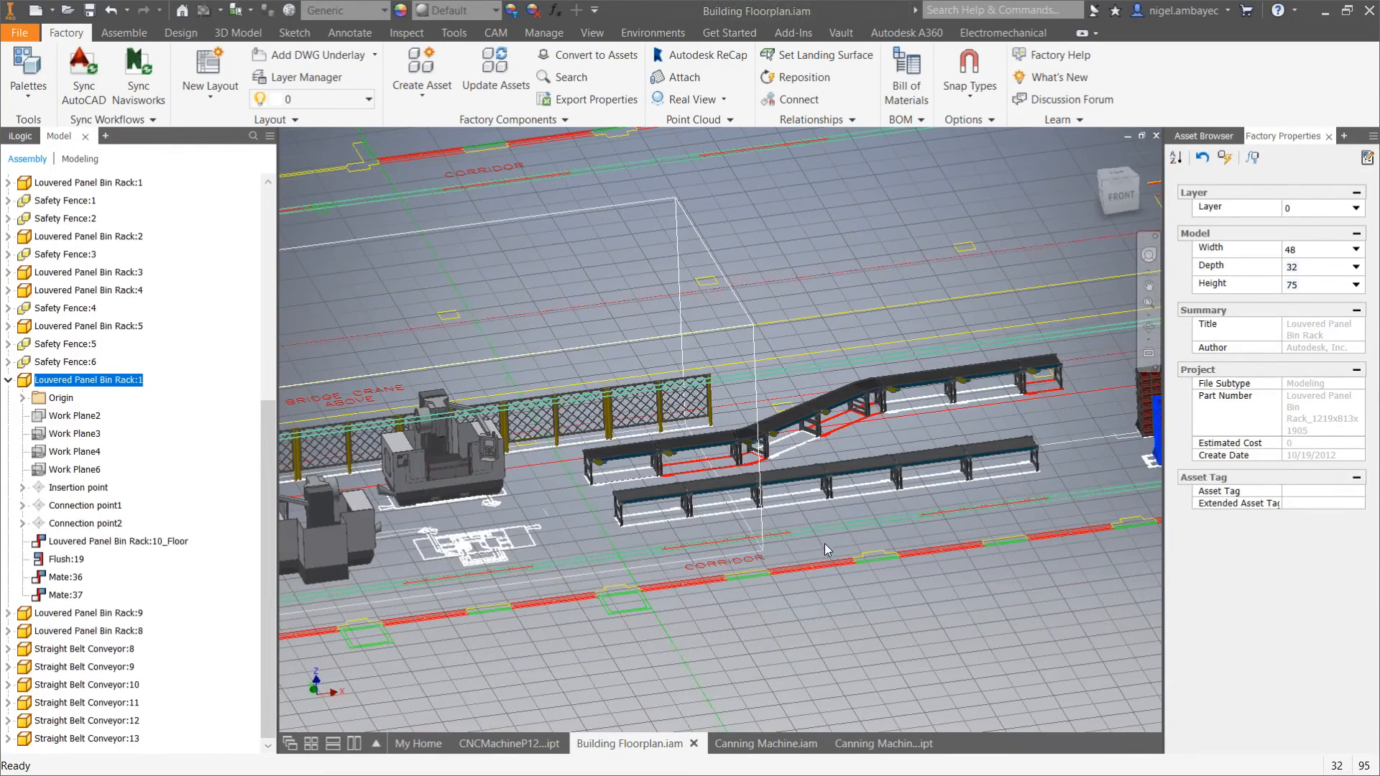
middle_click_drag(859, 529, 701, 579)
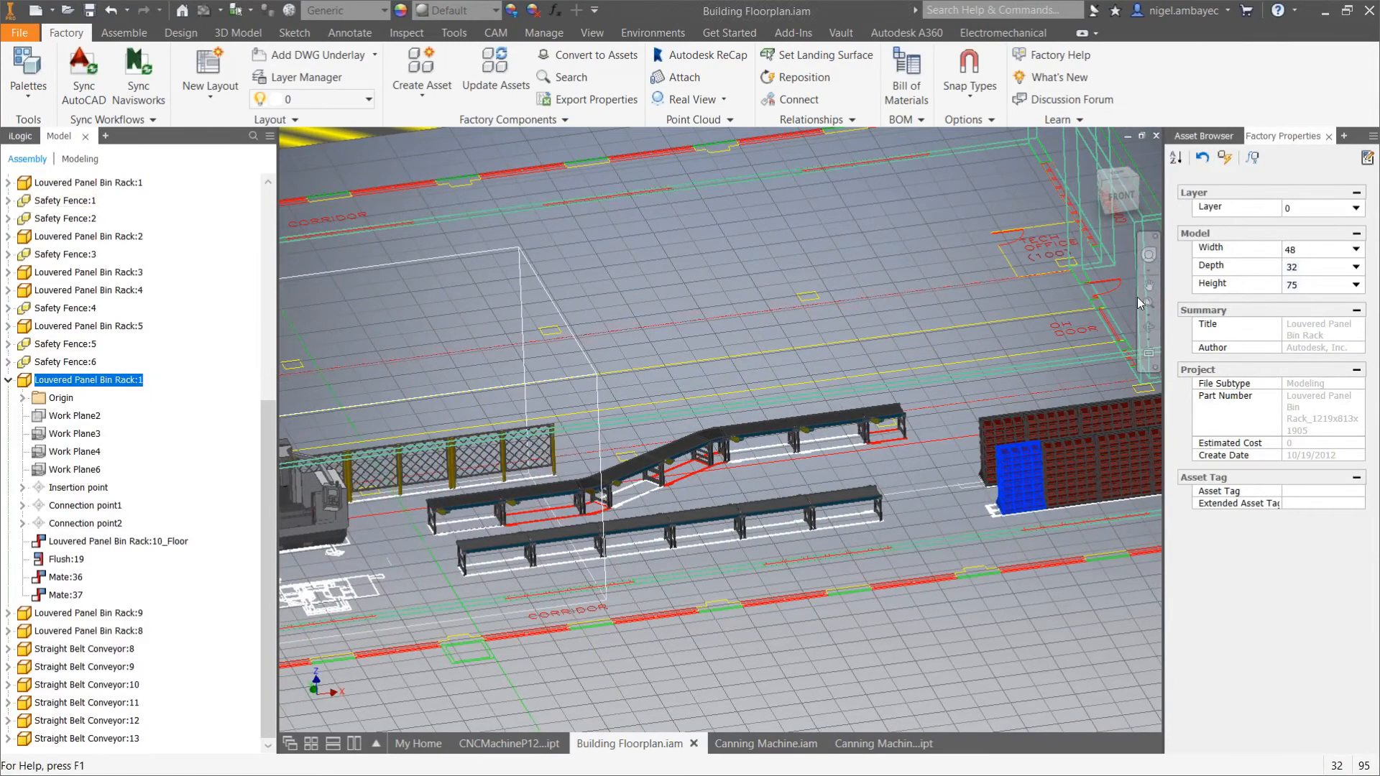
Place a Man from the General system assets on the open floor north of the conveyors, and a Woman at the conveyors' east end.
left_click(1186, 137)
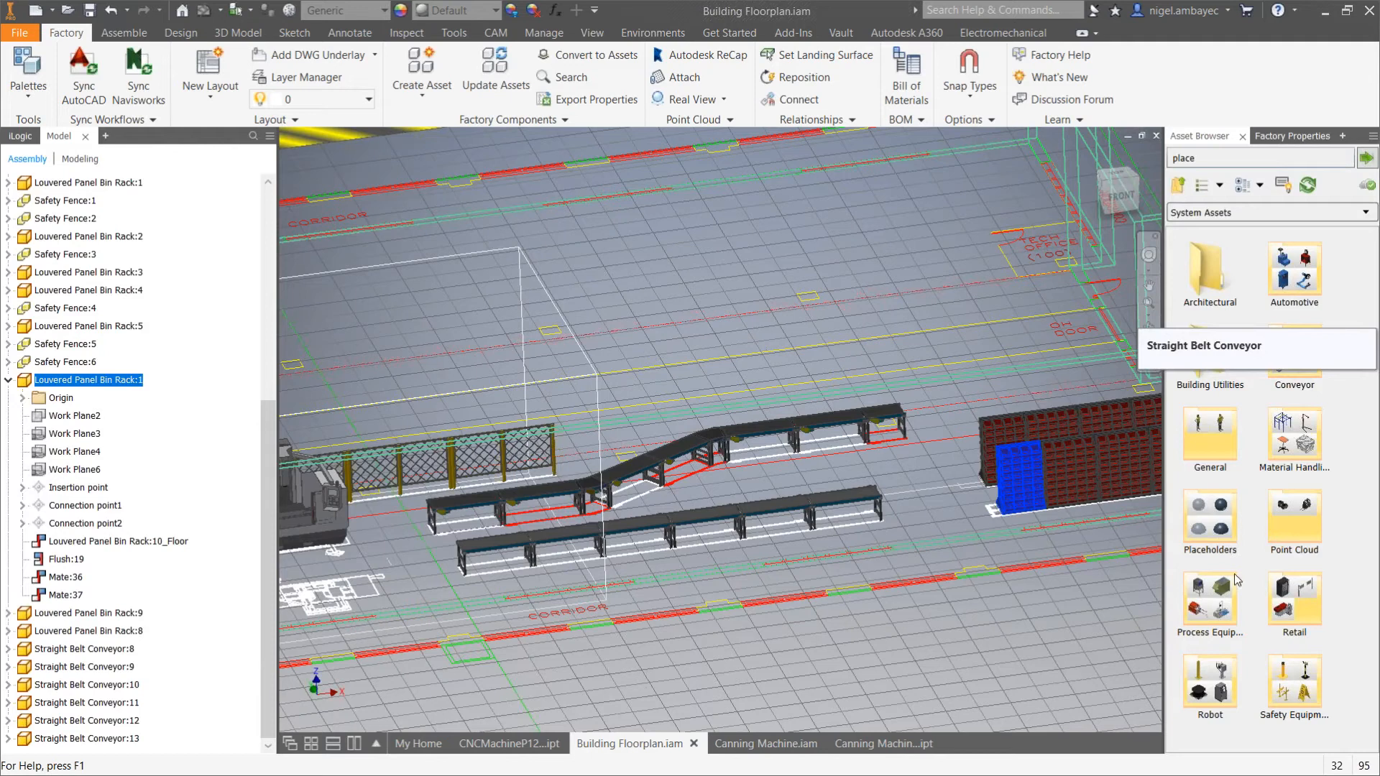
double_click(1213, 443)
left_click(1291, 281)
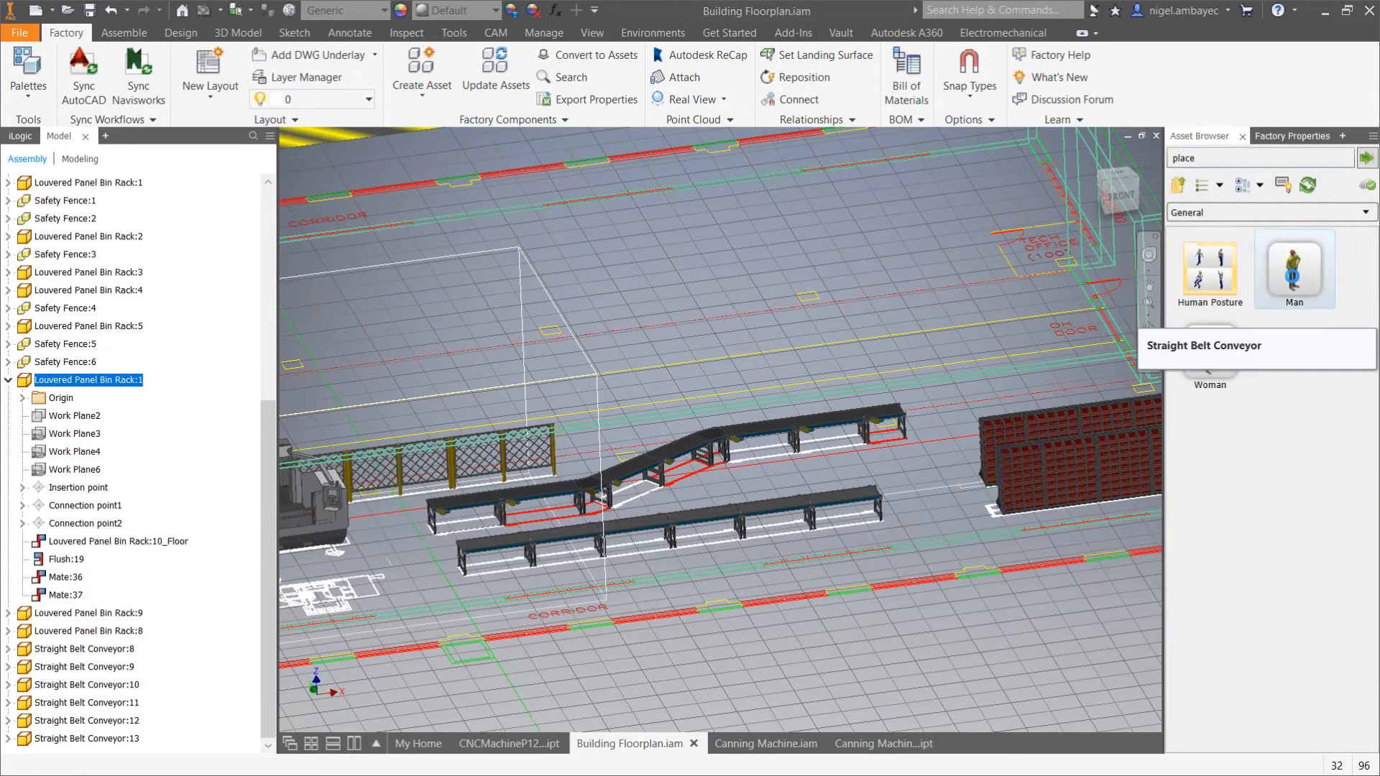
left_click_drag(1291, 281, 716, 244)
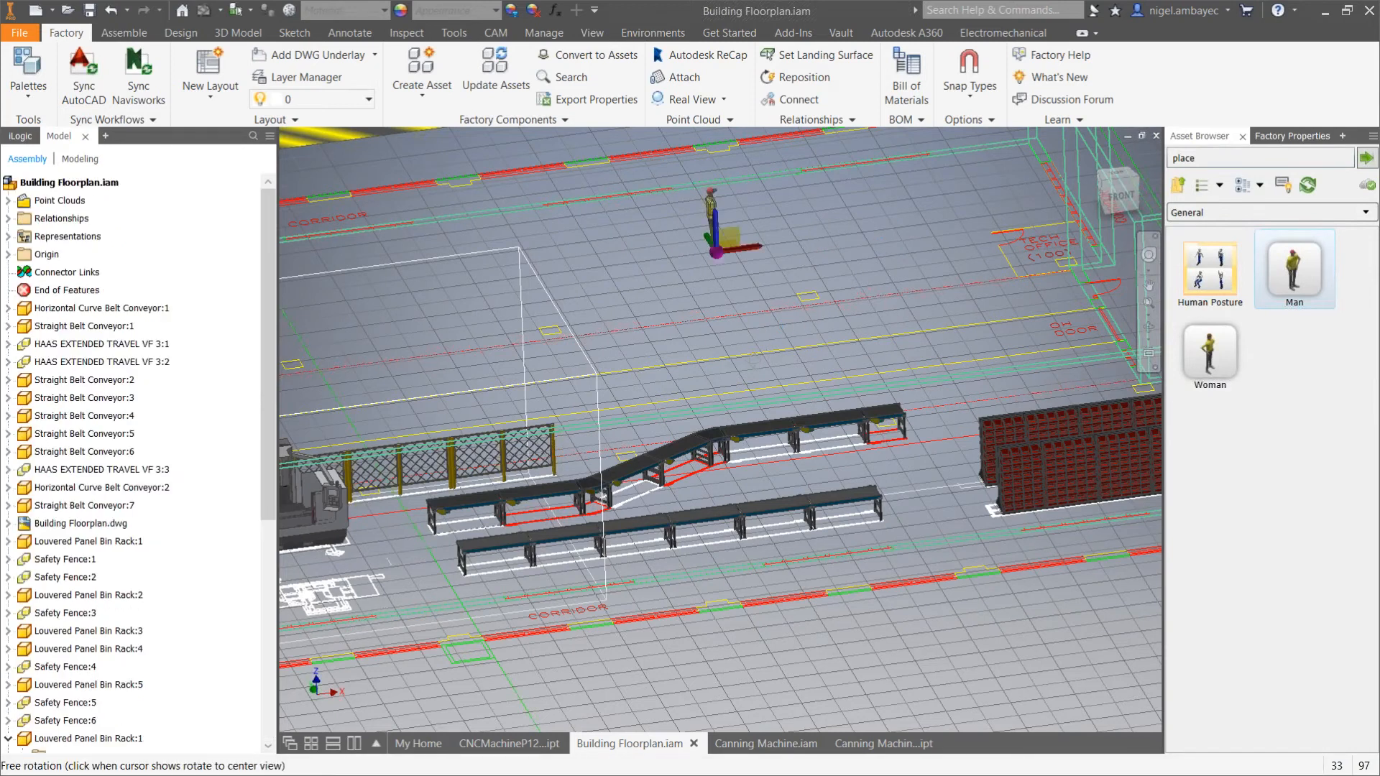
mouse_move(753, 359)
middle_mouse_down("shift")
mouse_move(690, 367)
mouse_move(769, 374)
mouse_move(763, 384)
middle_mouse_up("shift")
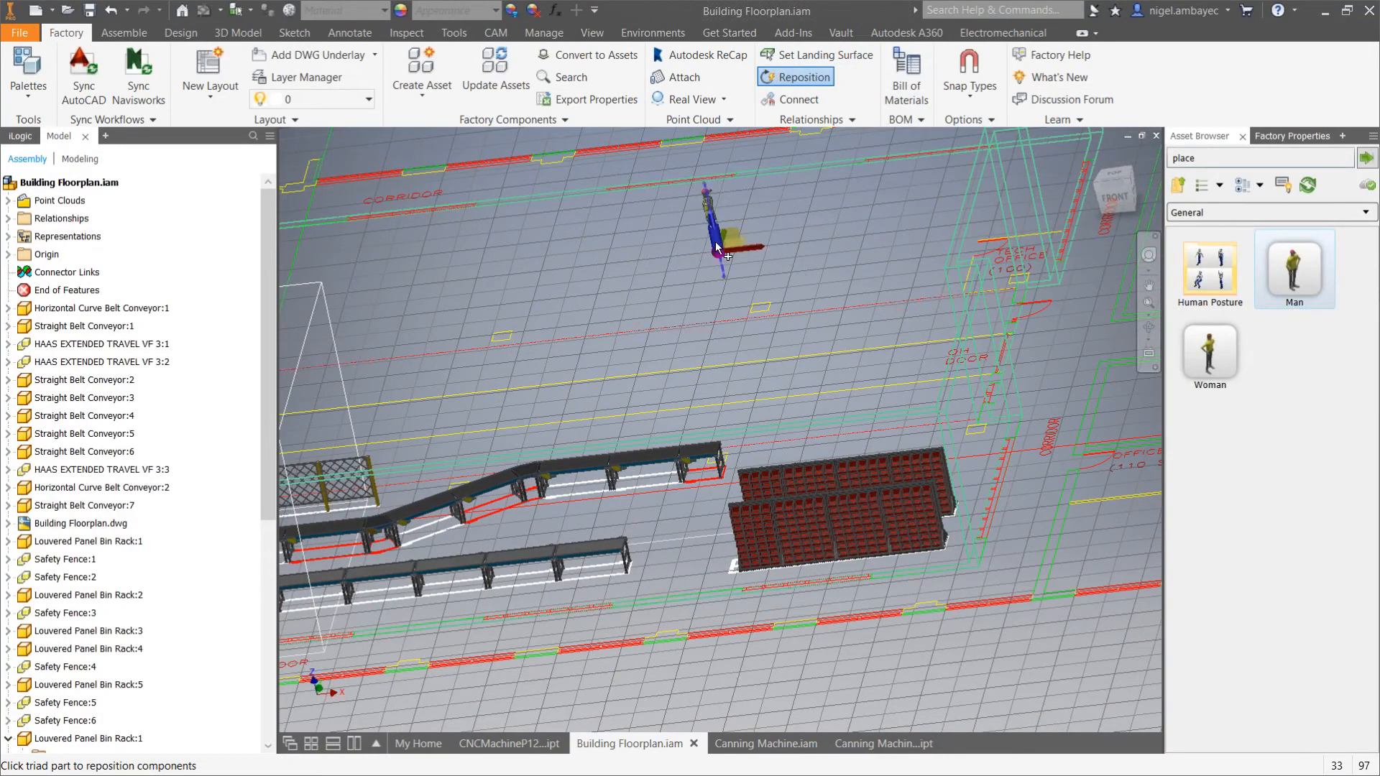
left_click(1216, 357)
left_click_drag(1216, 357, 623, 533)
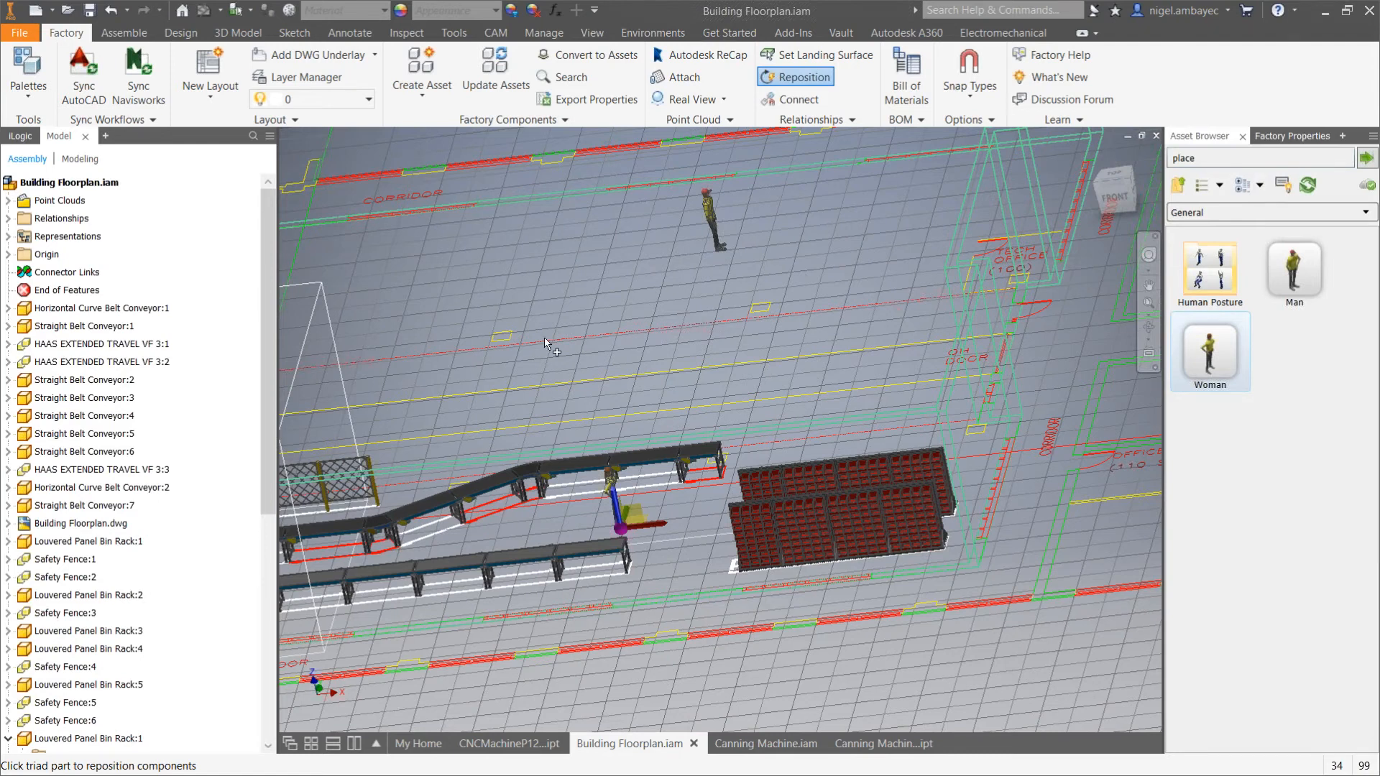
Examine the factory layout around the HAAS machines, safety fences, conveyors and bin racks from several angles.
middle_click_drag(317, 301, 786, 312)
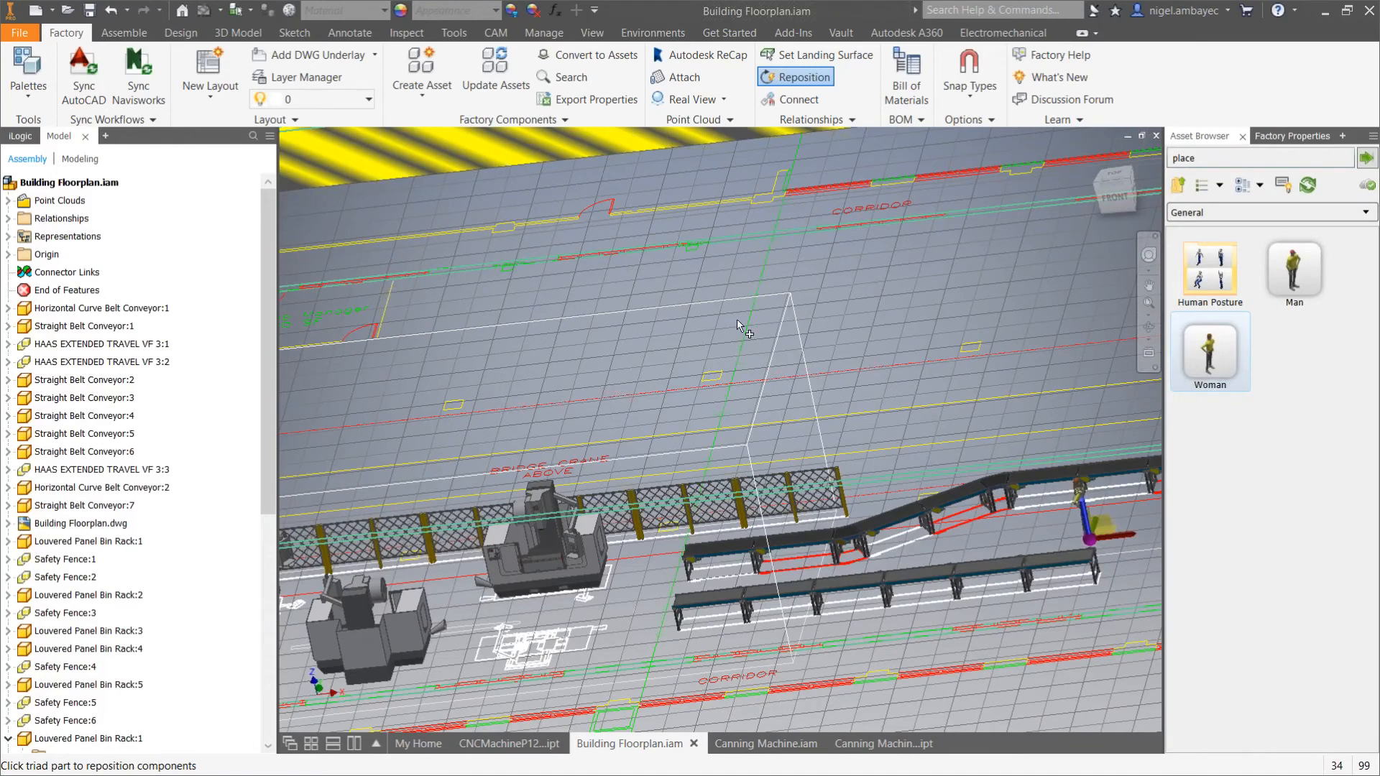
middle_click_drag(673, 511, 956, 302)
middle_click_drag(1158, 486, 818, 551)
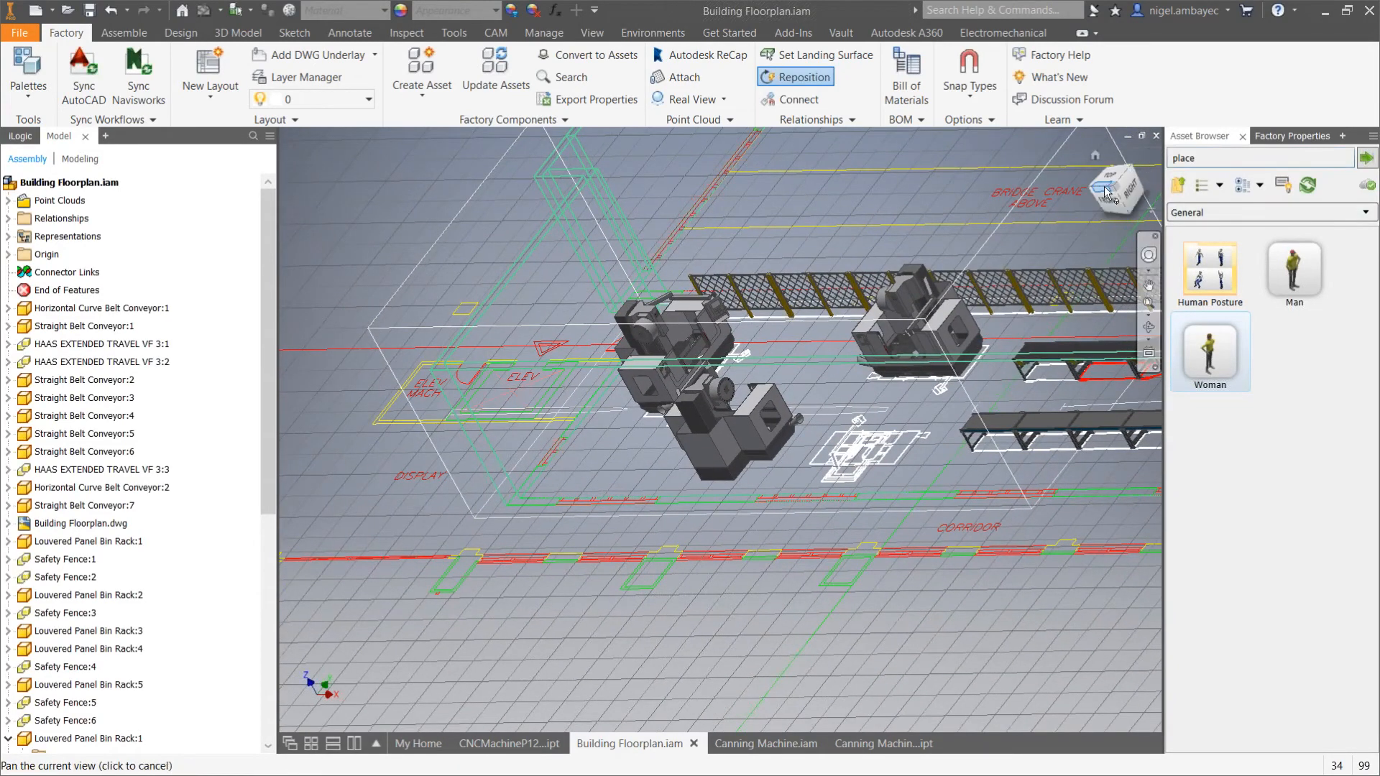
middle_click_drag(965, 532, 732, 665, "shift")
scroll(711, 584, "down", 1)
scroll(711, 583, "up", 2)
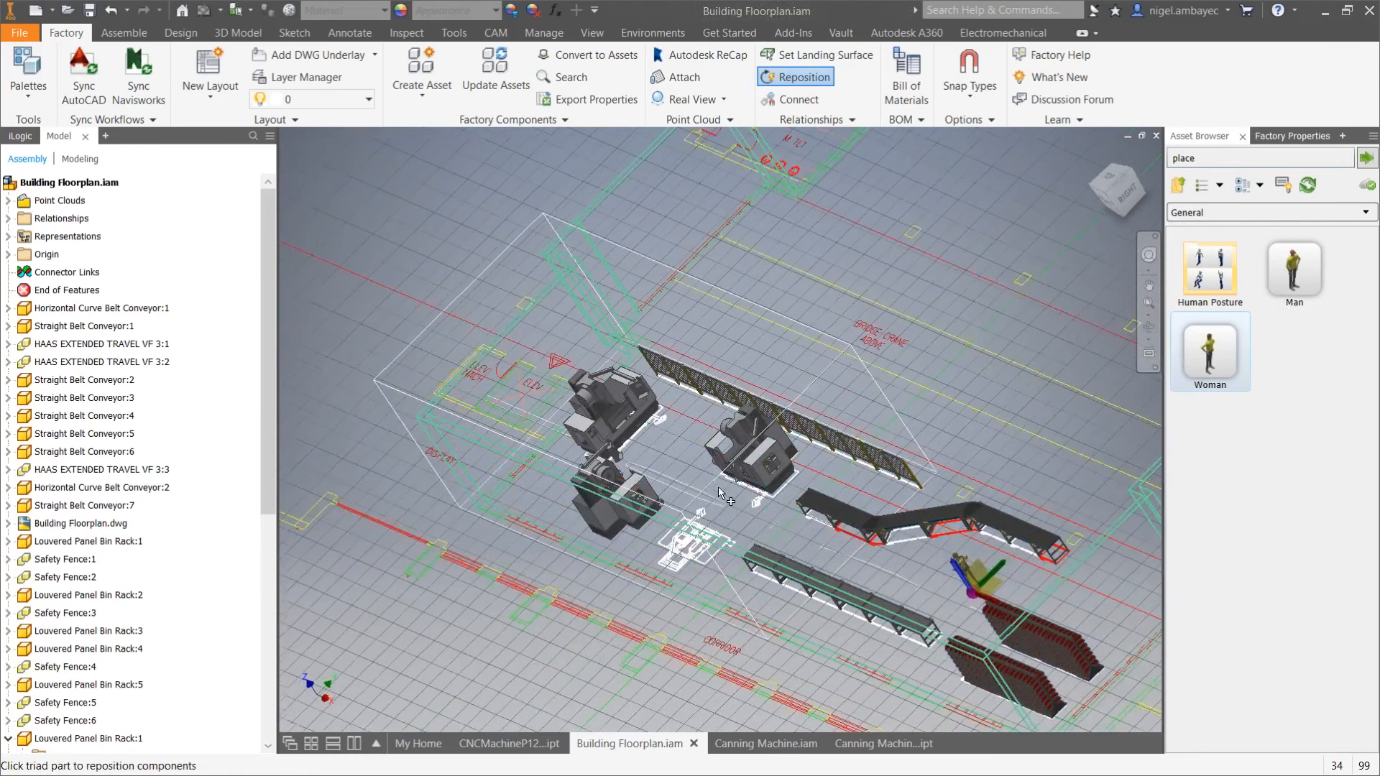
middle_click_drag(719, 510, 744, 438, "shift")
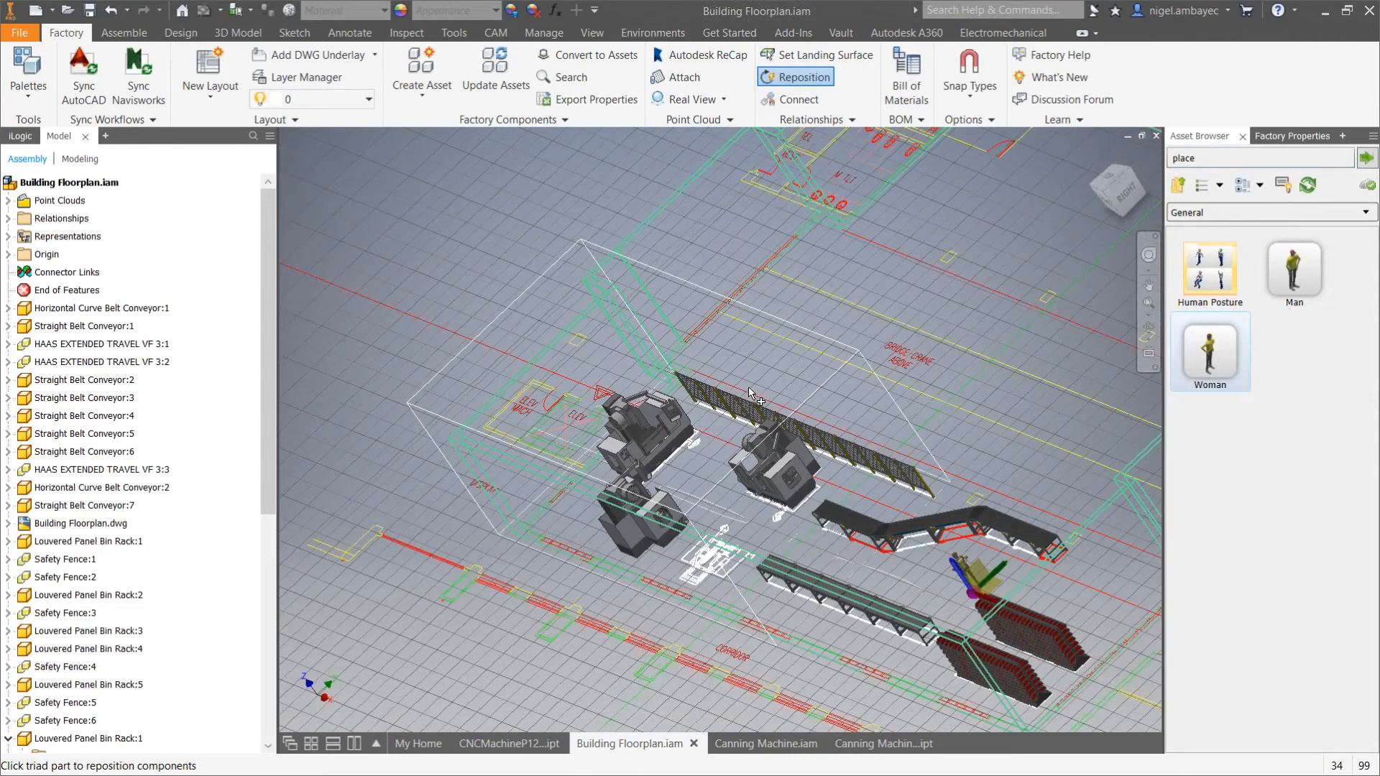
Switch to Autodesk ReCap, examine the whole Point Cloud Clean scan of the machine shop, and minimize the program.
key("alt+Tab")
key("Escape")
key("alt+Tab")
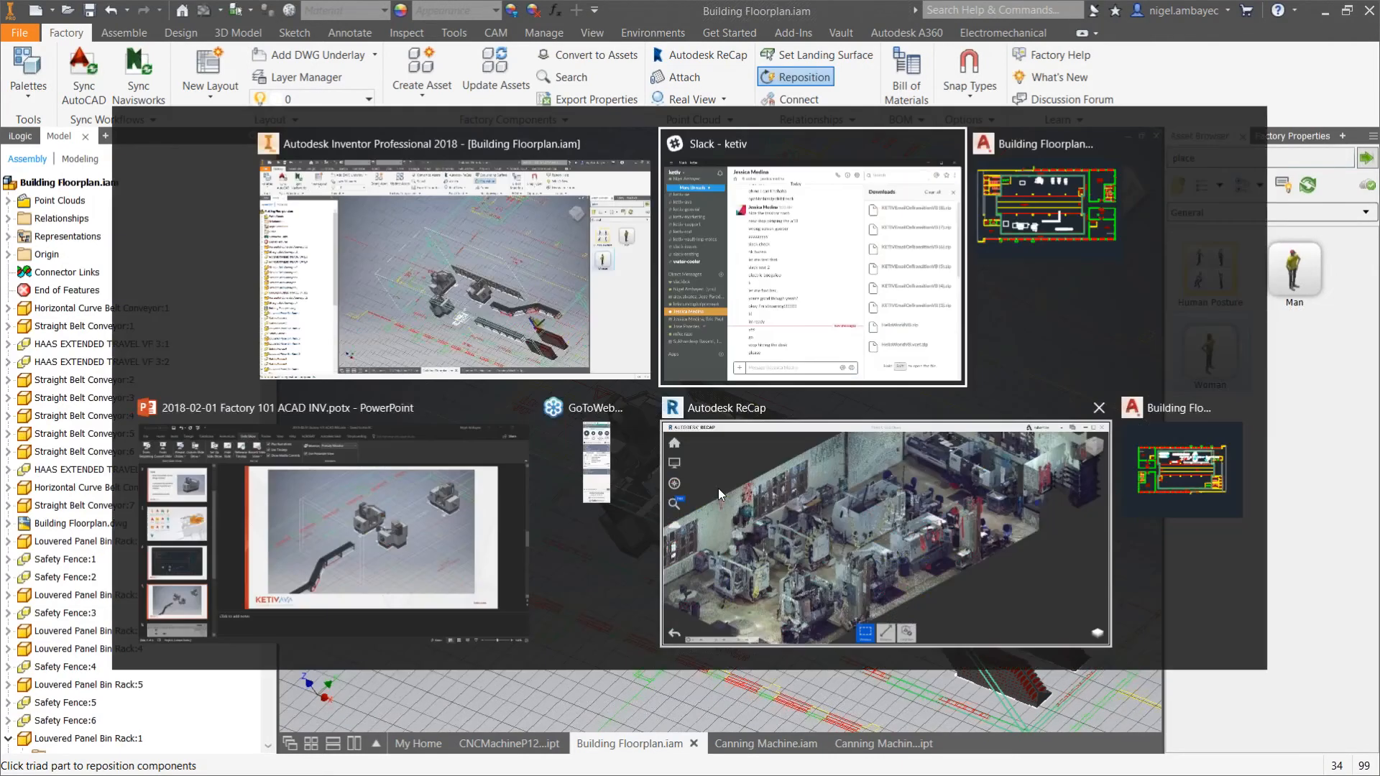
left_click(718, 489)
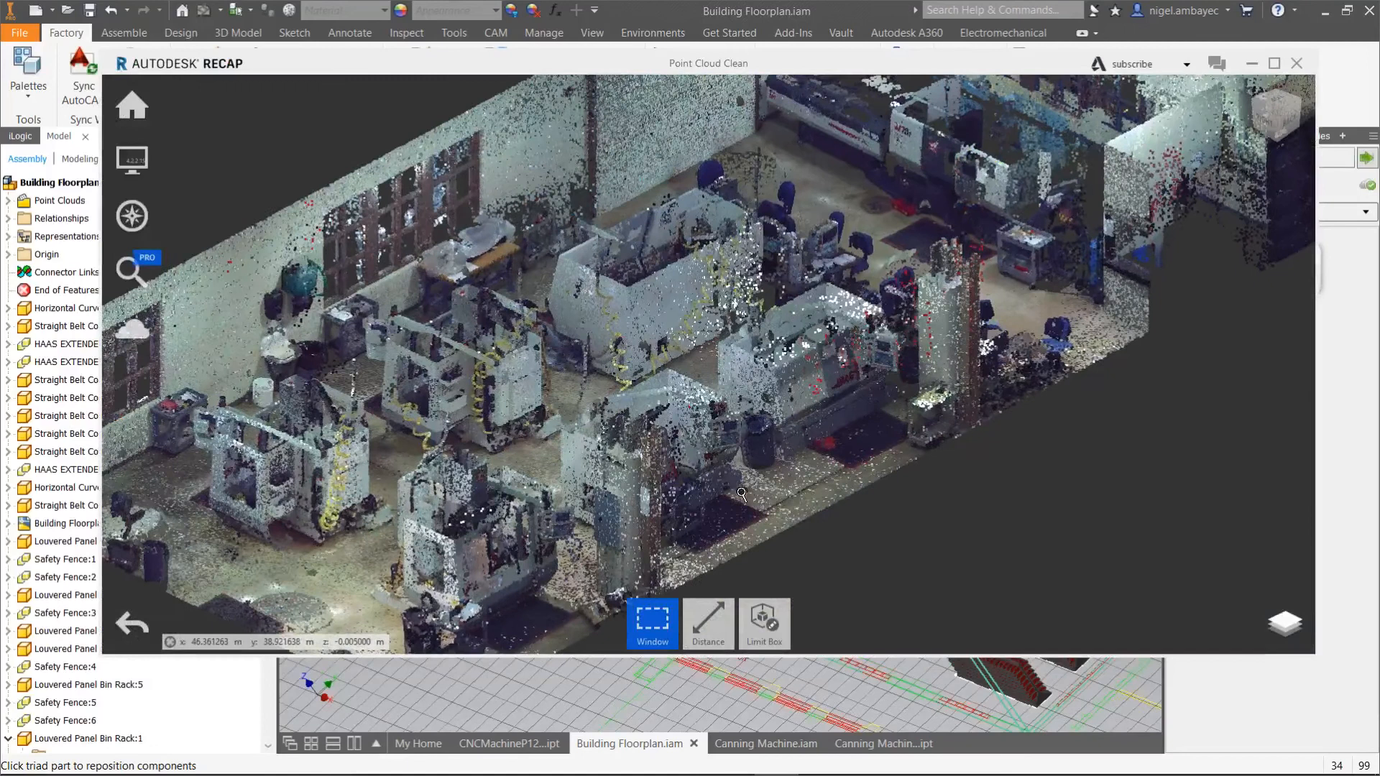
scroll(742, 494, "down", 5)
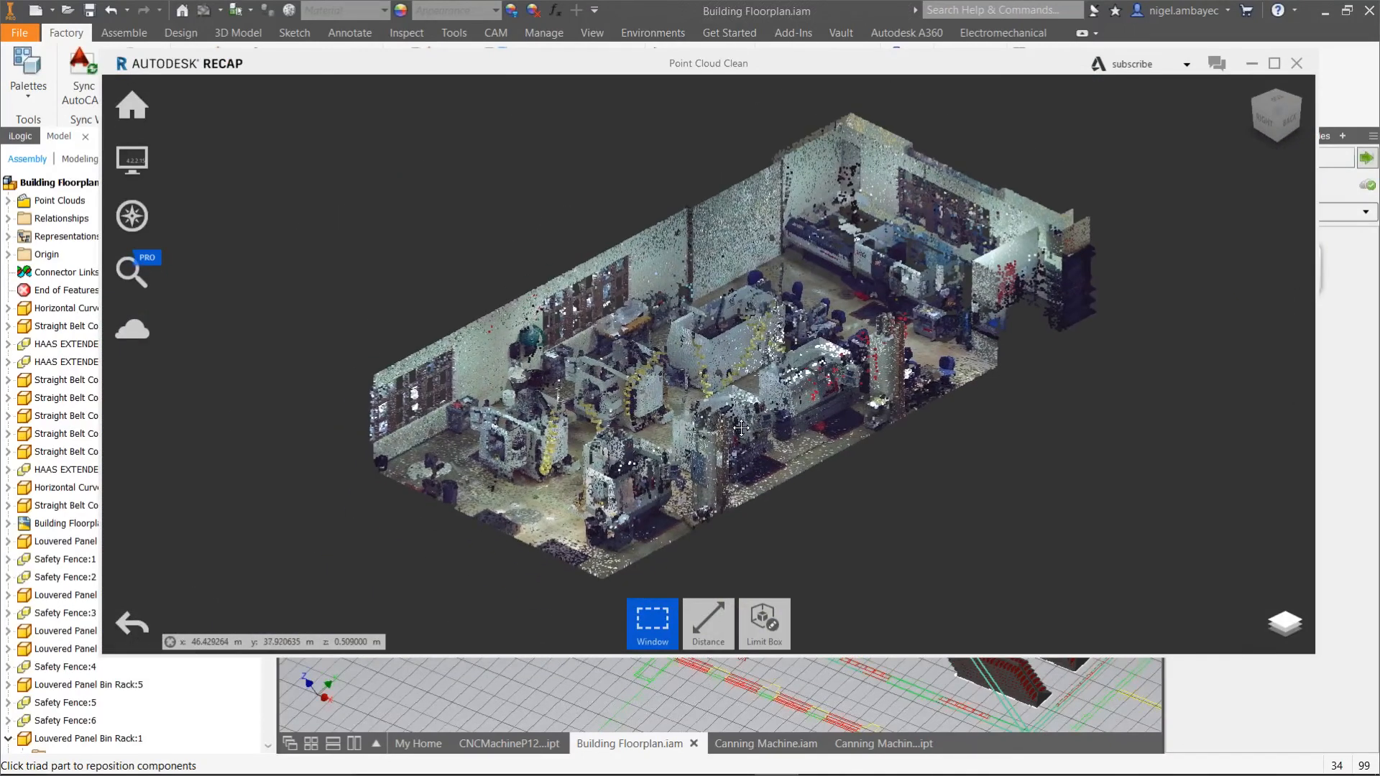
scroll(727, 438, "up", 2)
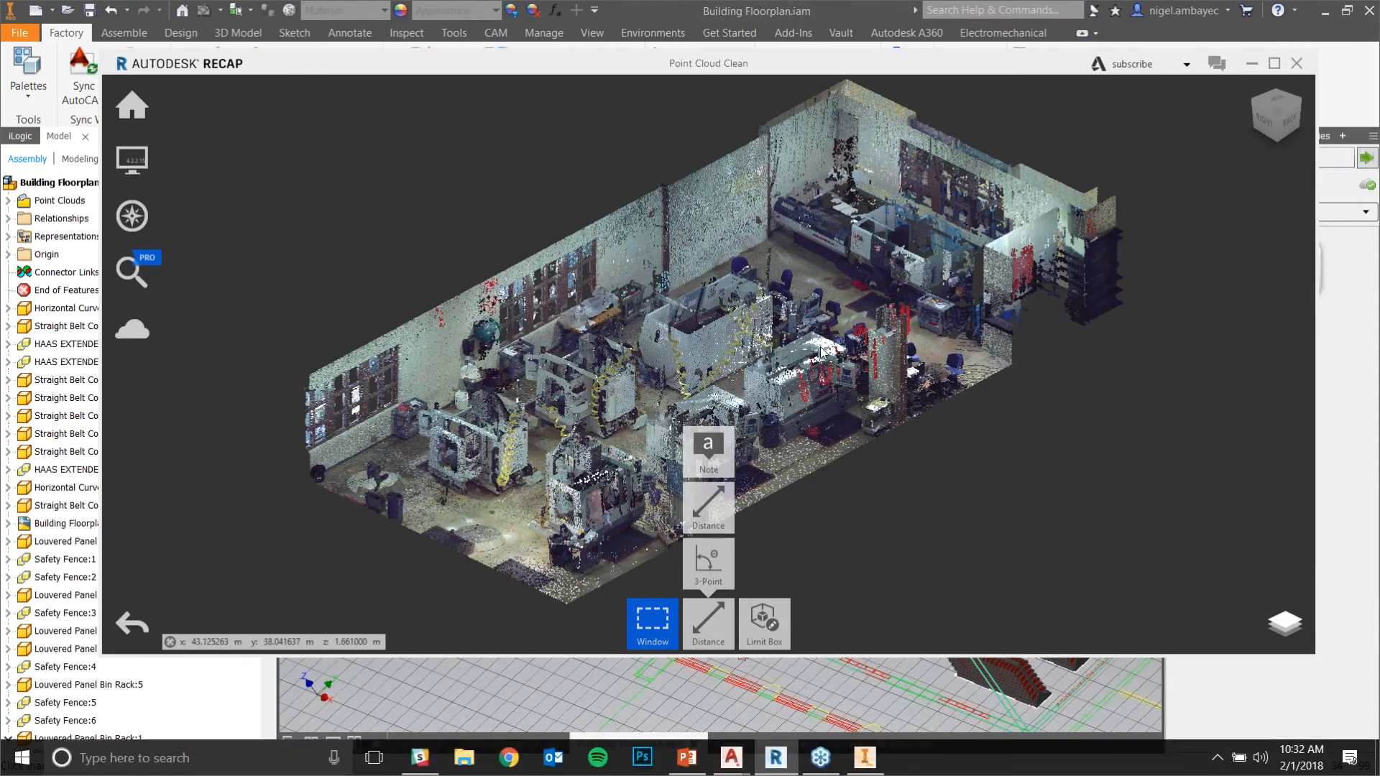
left_click_drag(821, 352, 692, 323)
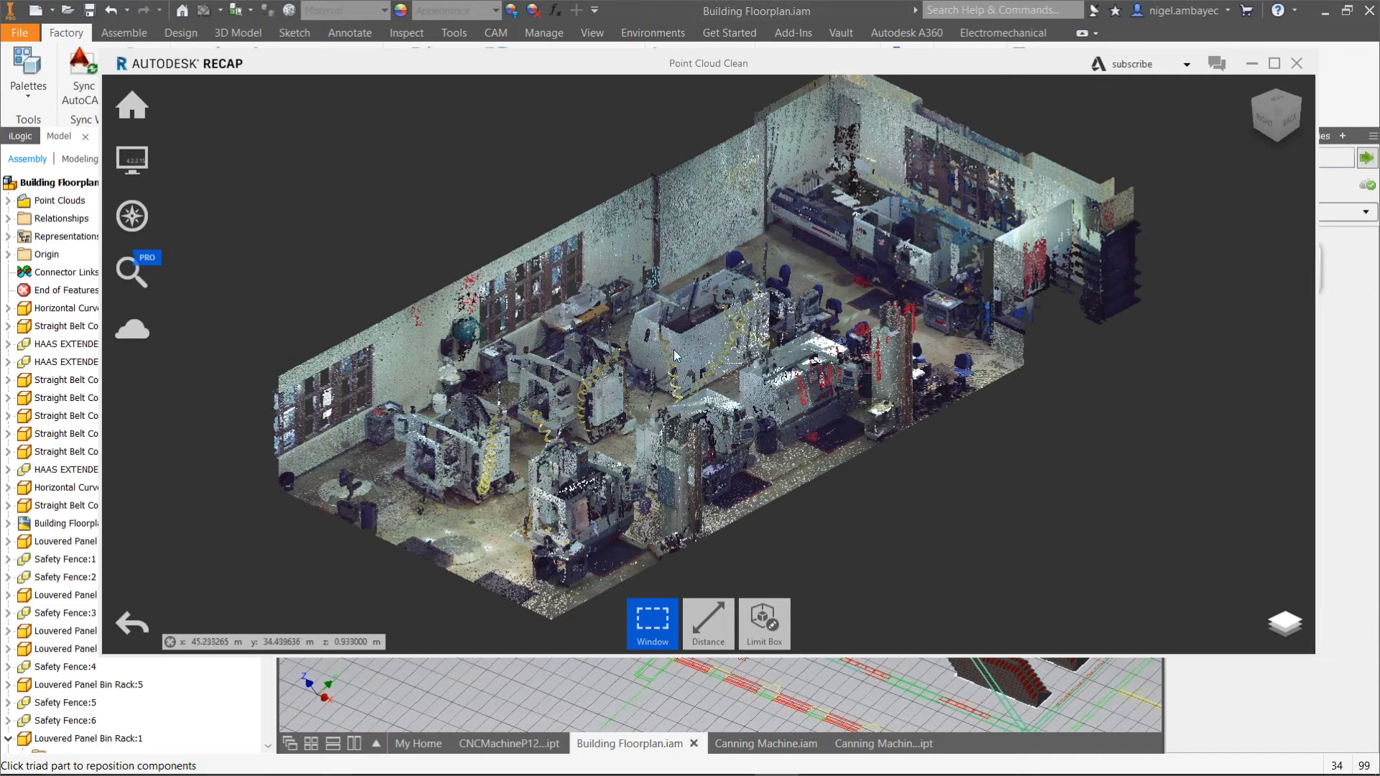
left_click(1252, 64)
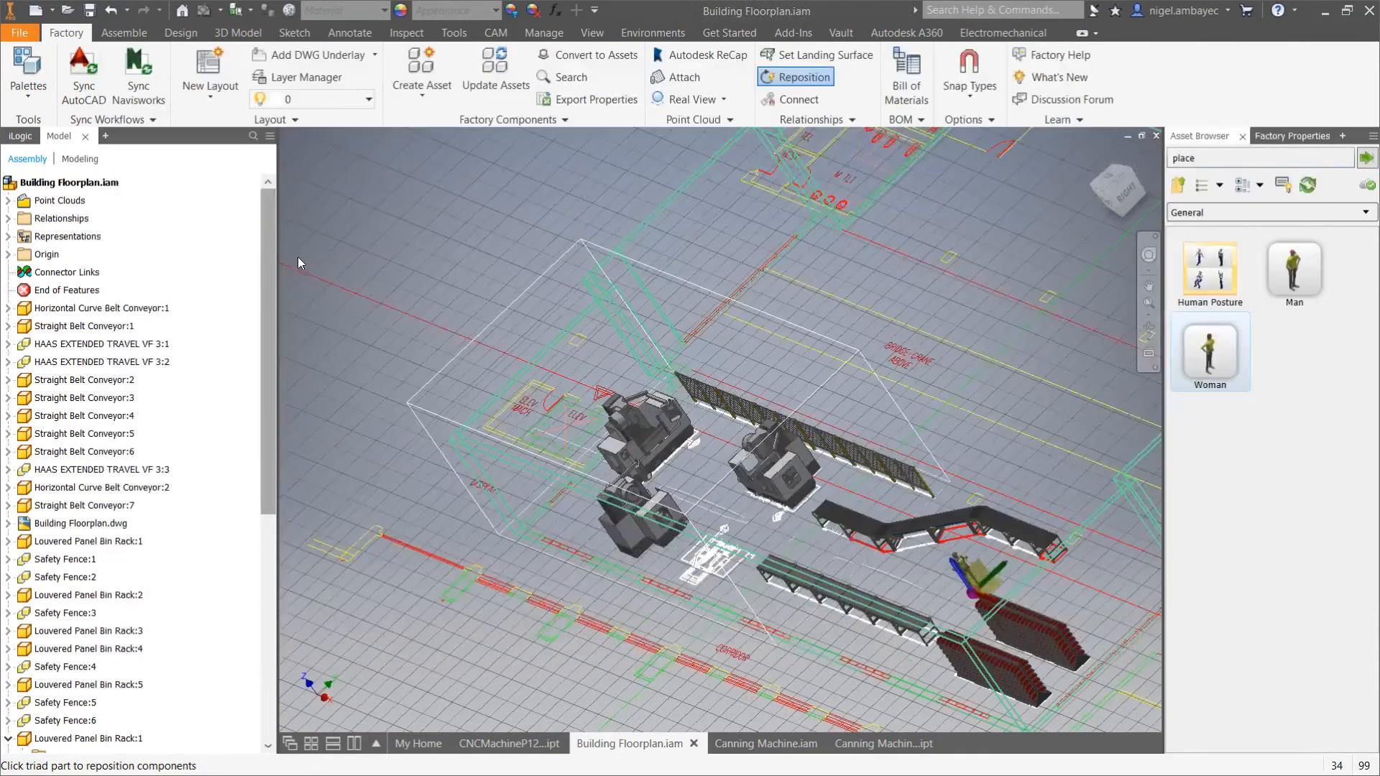
Turn on the visibility of the Point Cloud Clean EDITED:1 point cloud in the Inventor assembly.
left_click(9, 201)
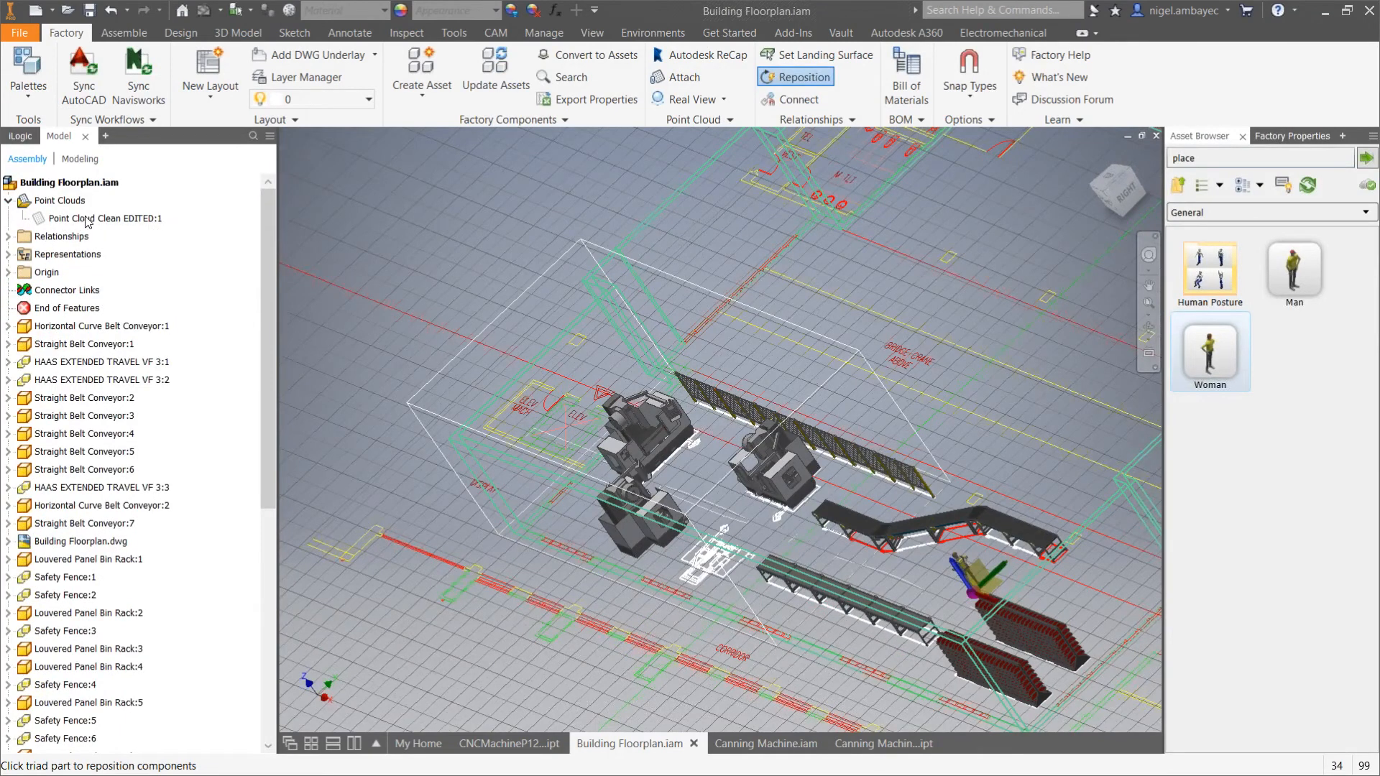
right_click(141, 222)
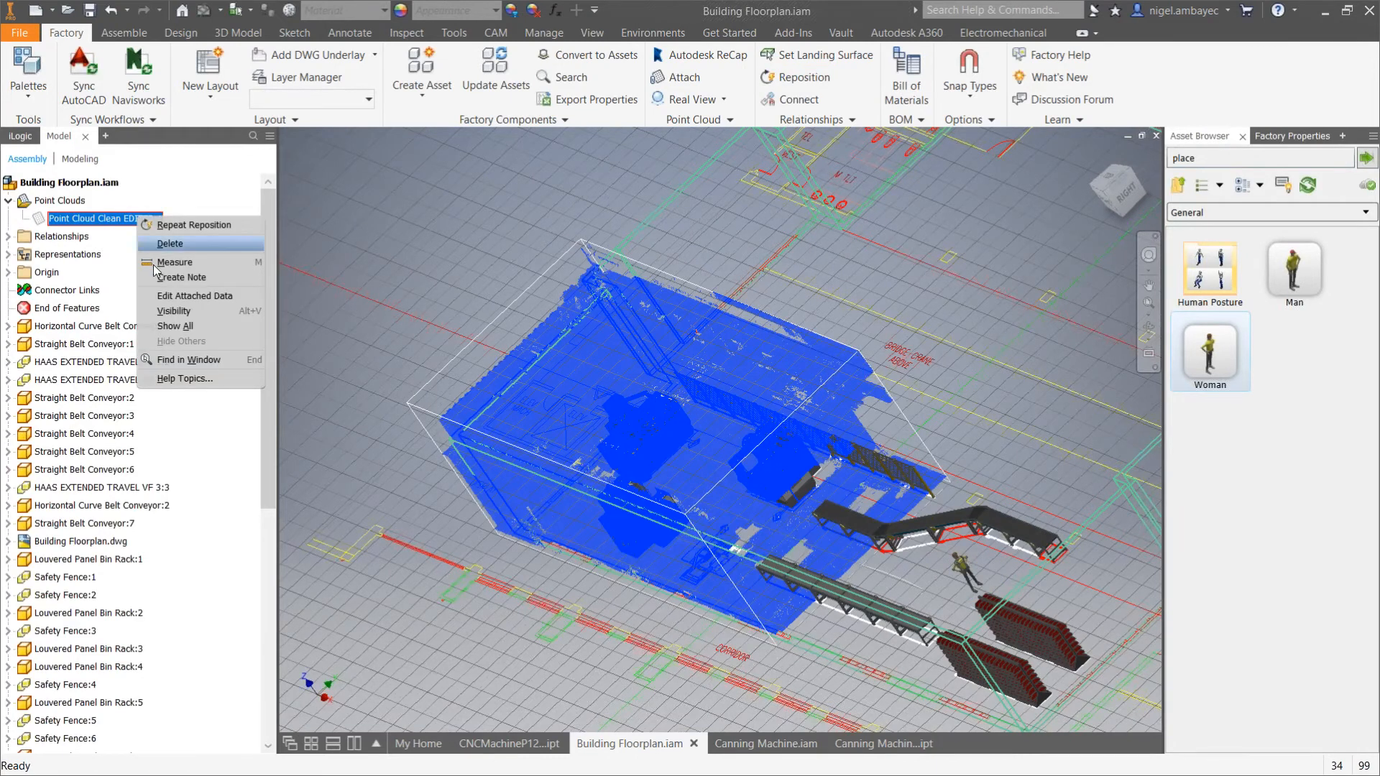
left_click(174, 312)
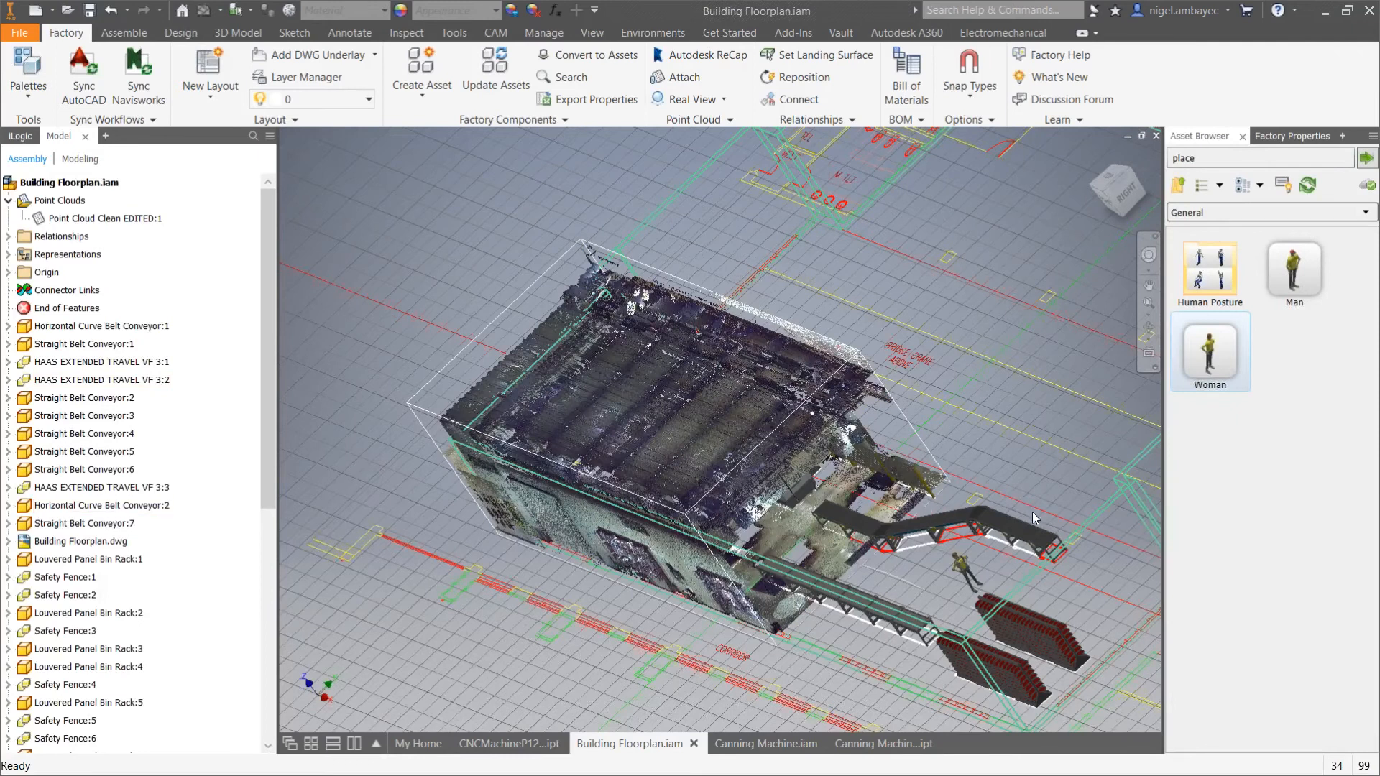
Examine how the point cloud building lines up with the machines, safety fences and conveyors, from the home view to the open side.
middle_click_drag(1044, 476, 935, 515, "shift")
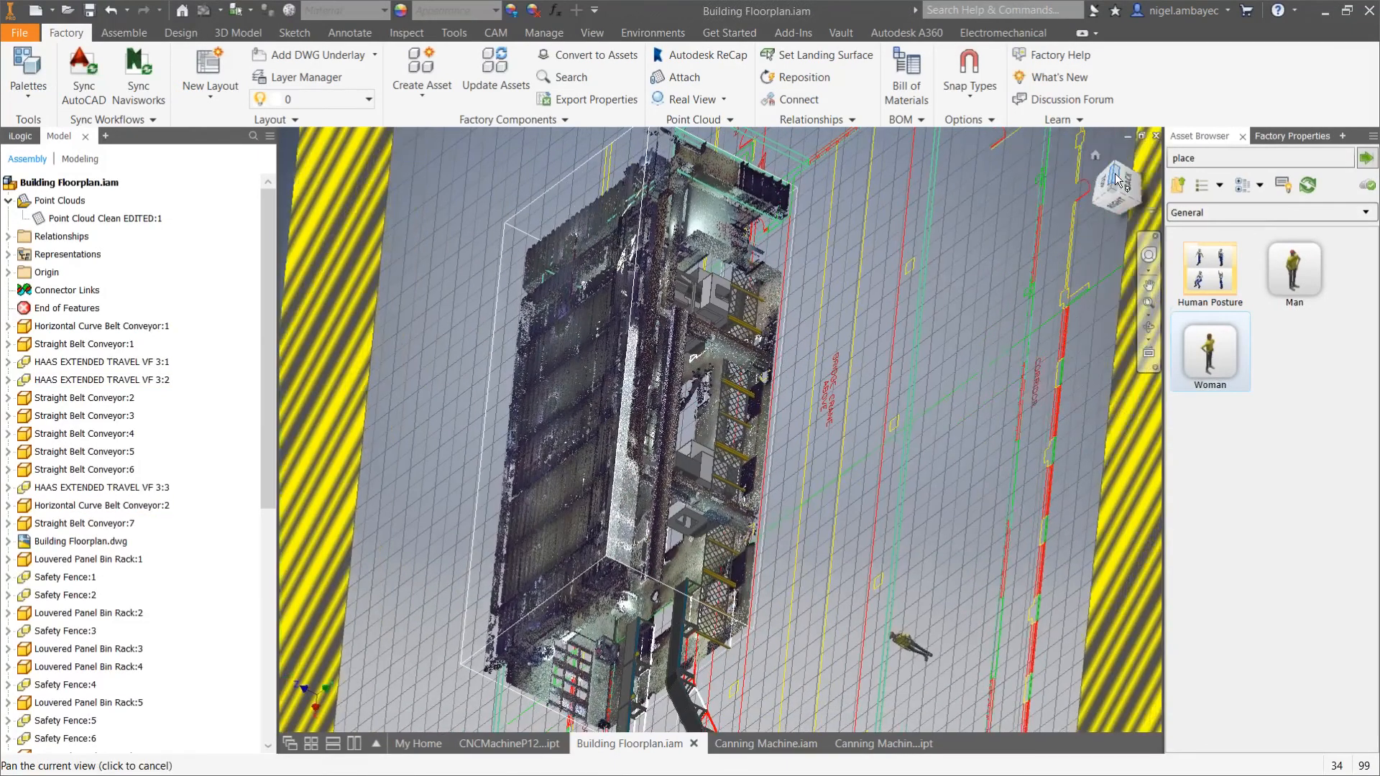
left_click(1115, 174)
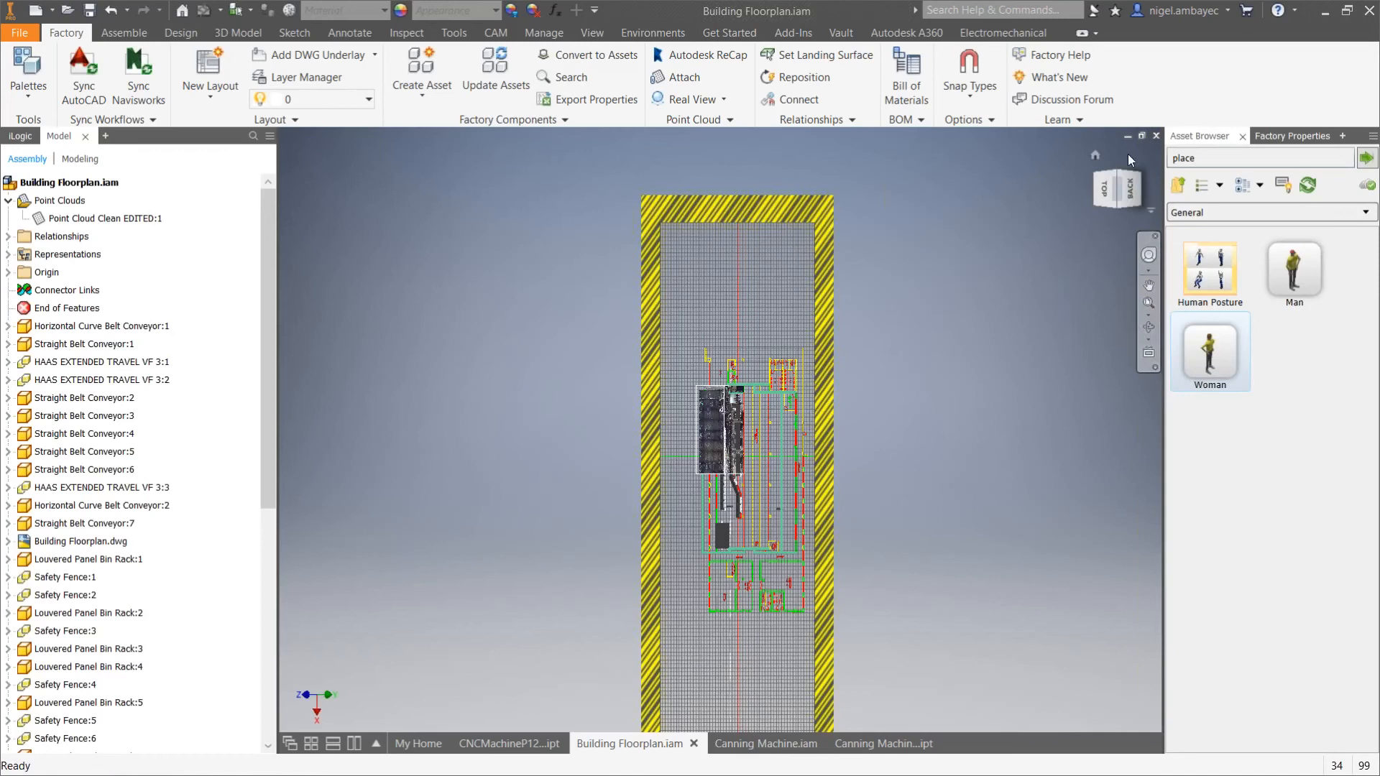
left_click(1094, 155)
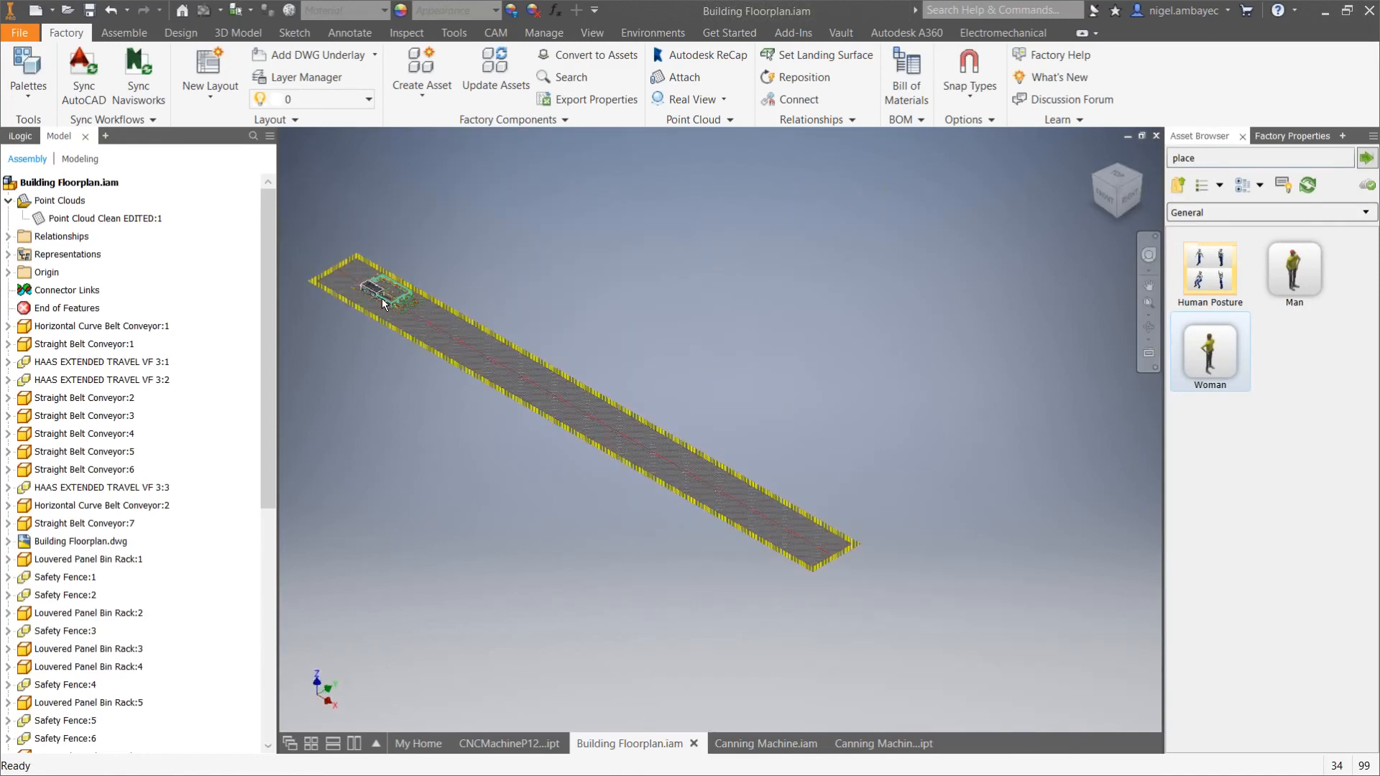
scroll(381, 300, "up", 6)
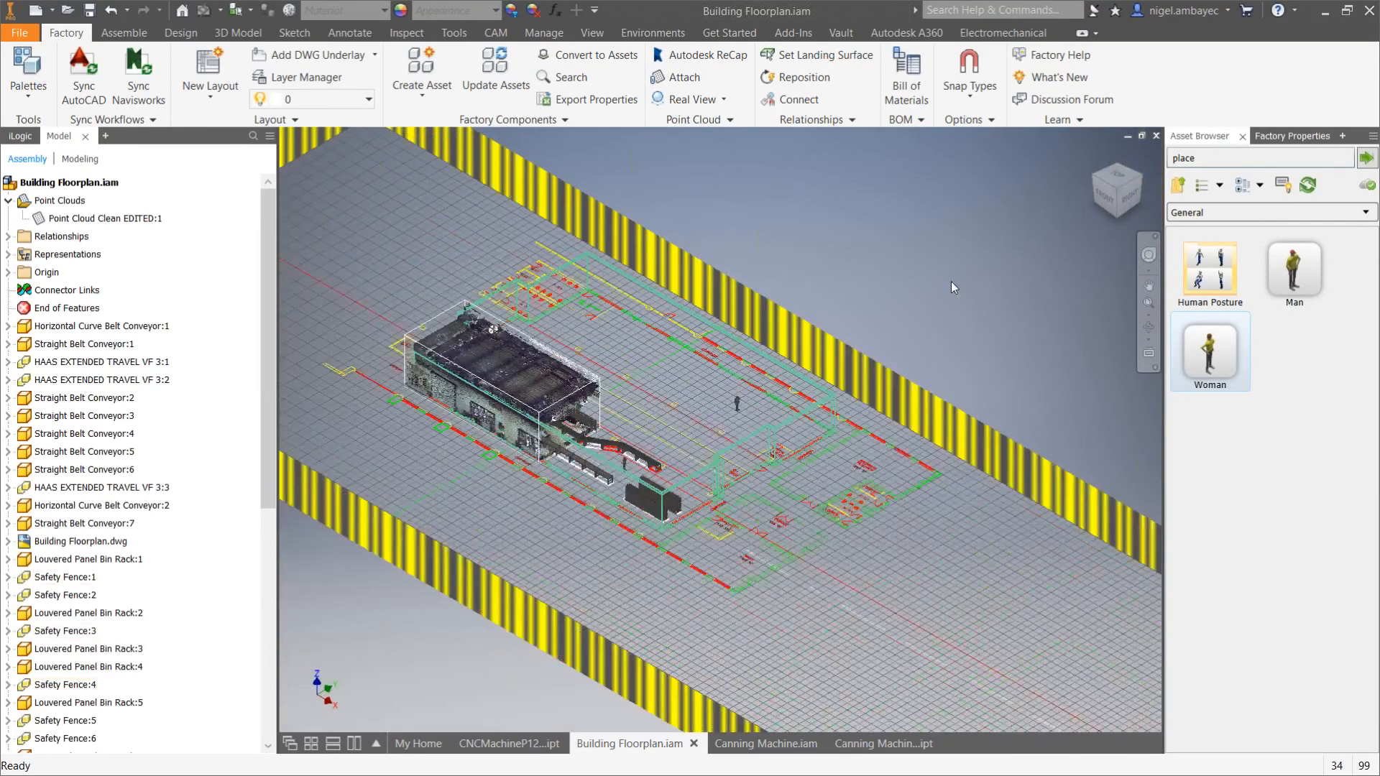
scroll(672, 443, "down", 3)
scroll(523, 425, "up", 6)
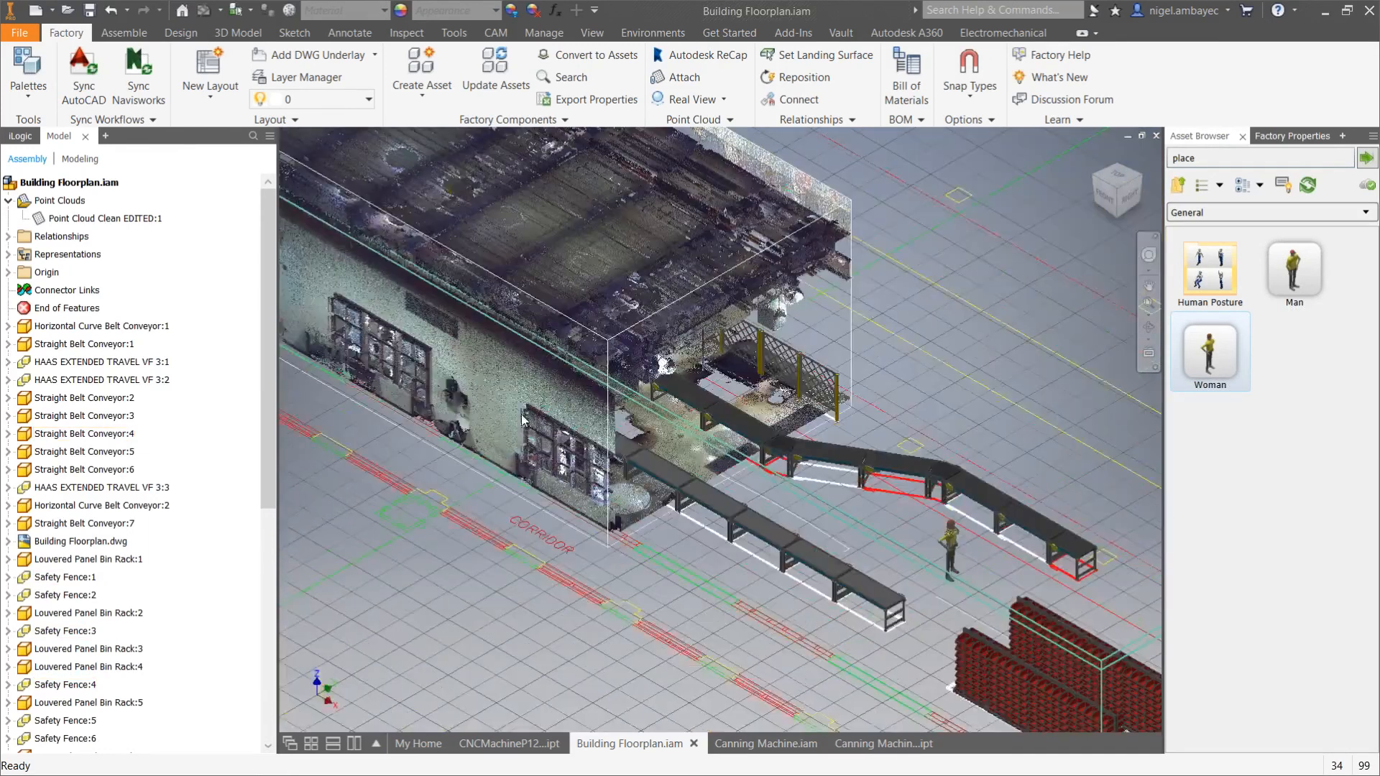
middle_click_drag(522, 420, 523, 420, "shift")
scroll(575, 445, "down", 2)
middle_click_drag(599, 452, 531, 462, "shift")
scroll(486, 475, "up", 4)
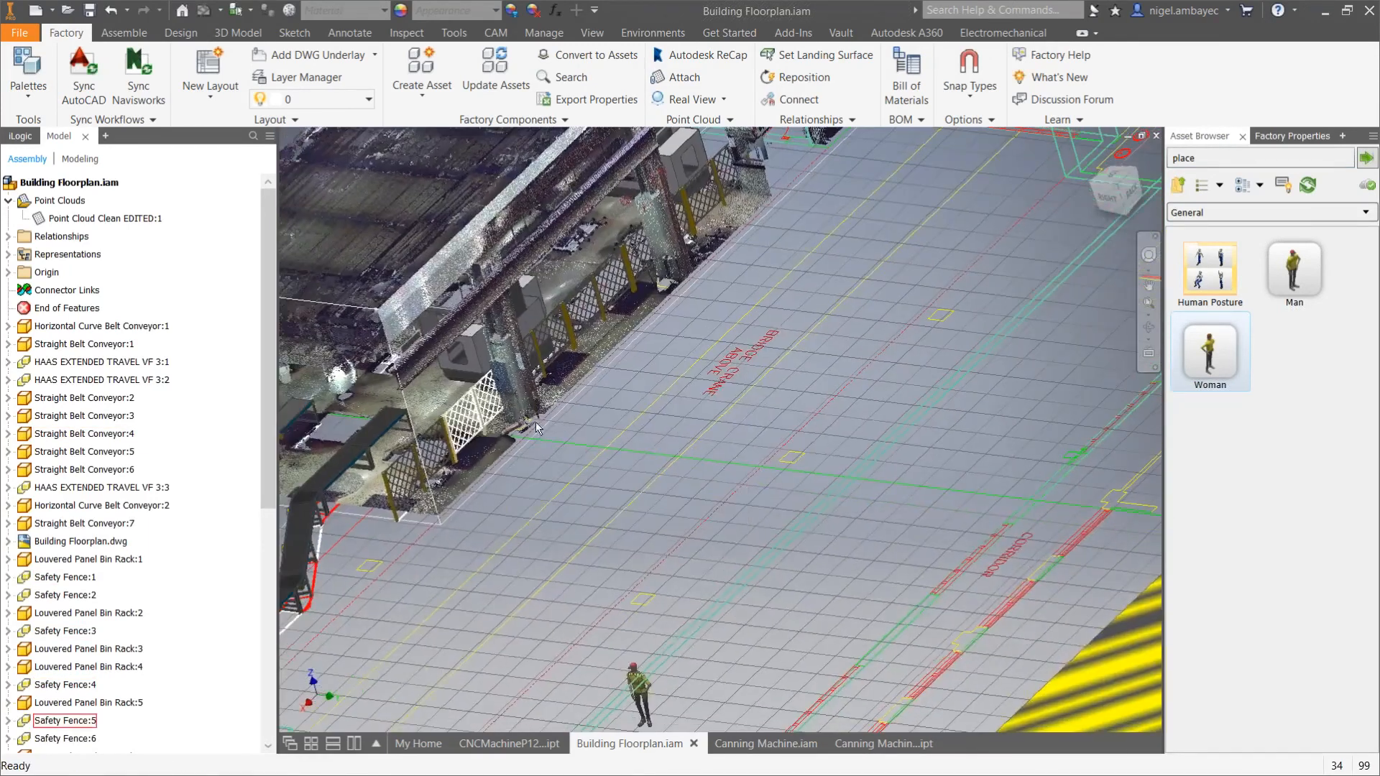
middle_click_drag(471, 421, 365, 356, "shift")
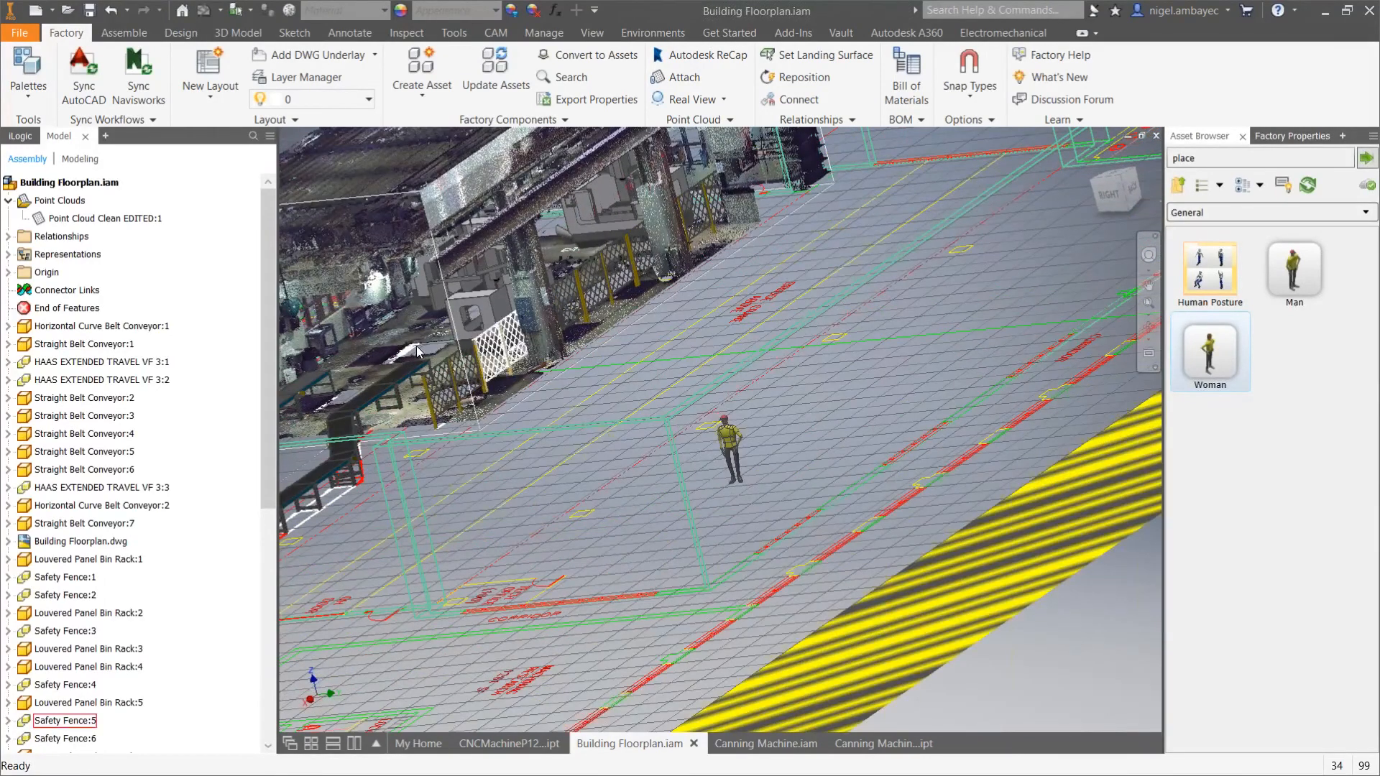
middle_click_drag(488, 352, 688, 503)
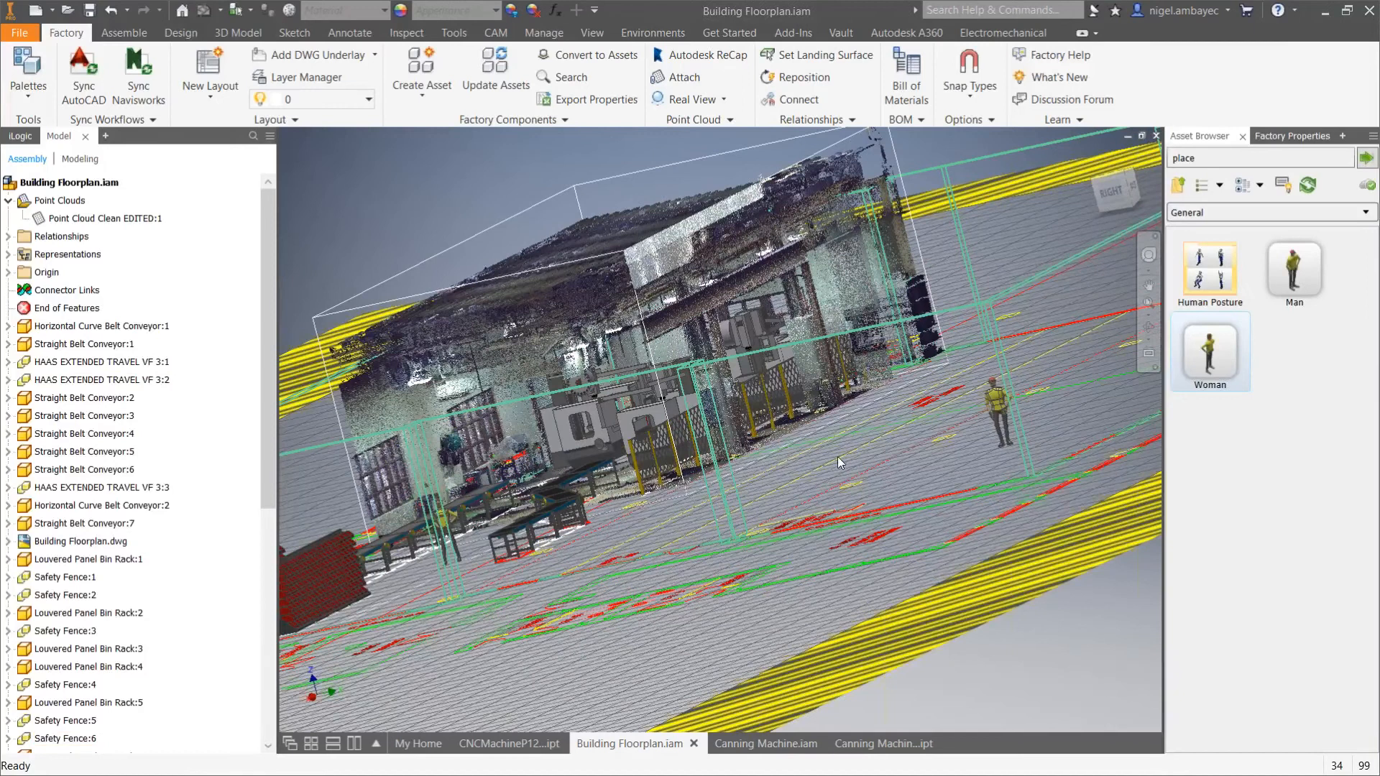
middle_click_drag(838, 453, 623, 412, "shift")
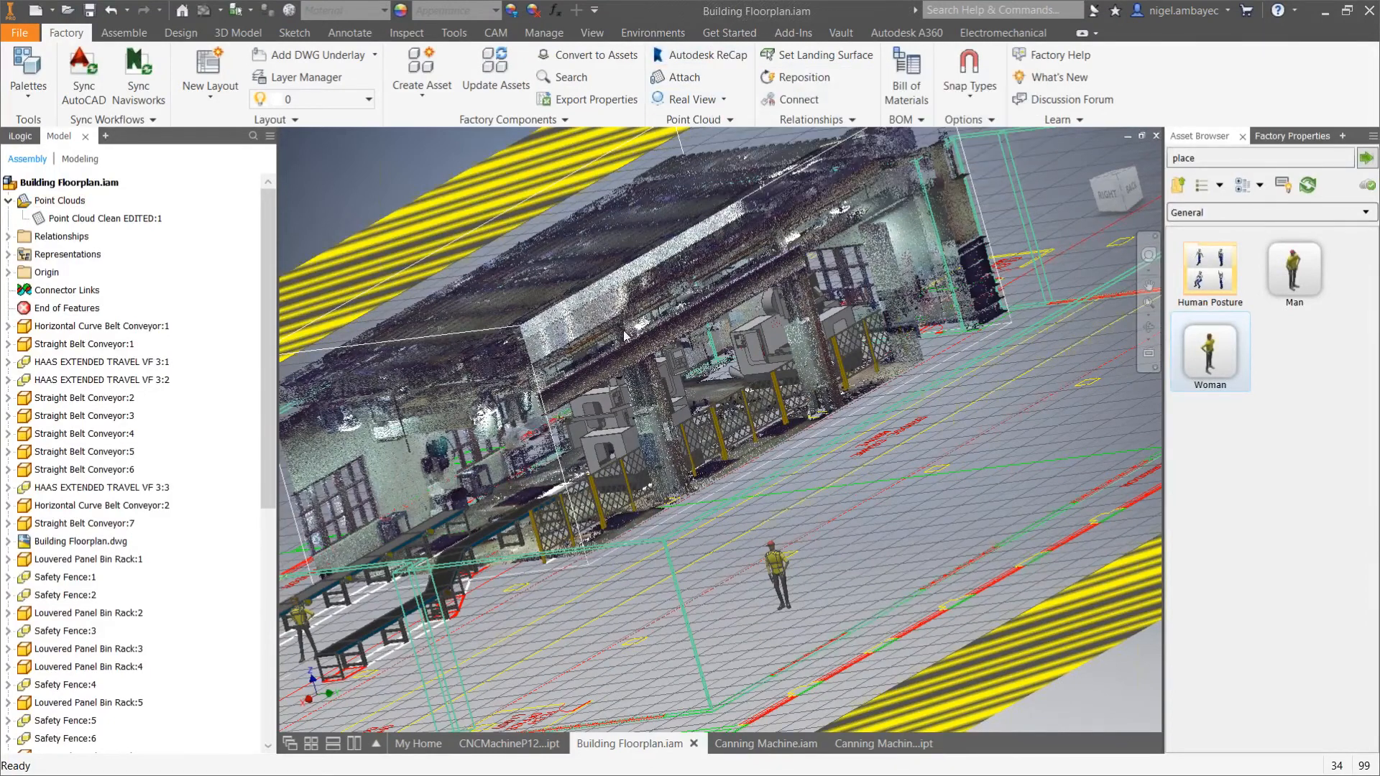
Open the file selection for attaching a Point Cloud Project (*.rcp) and close it without choosing a file.
left_click(678, 79)
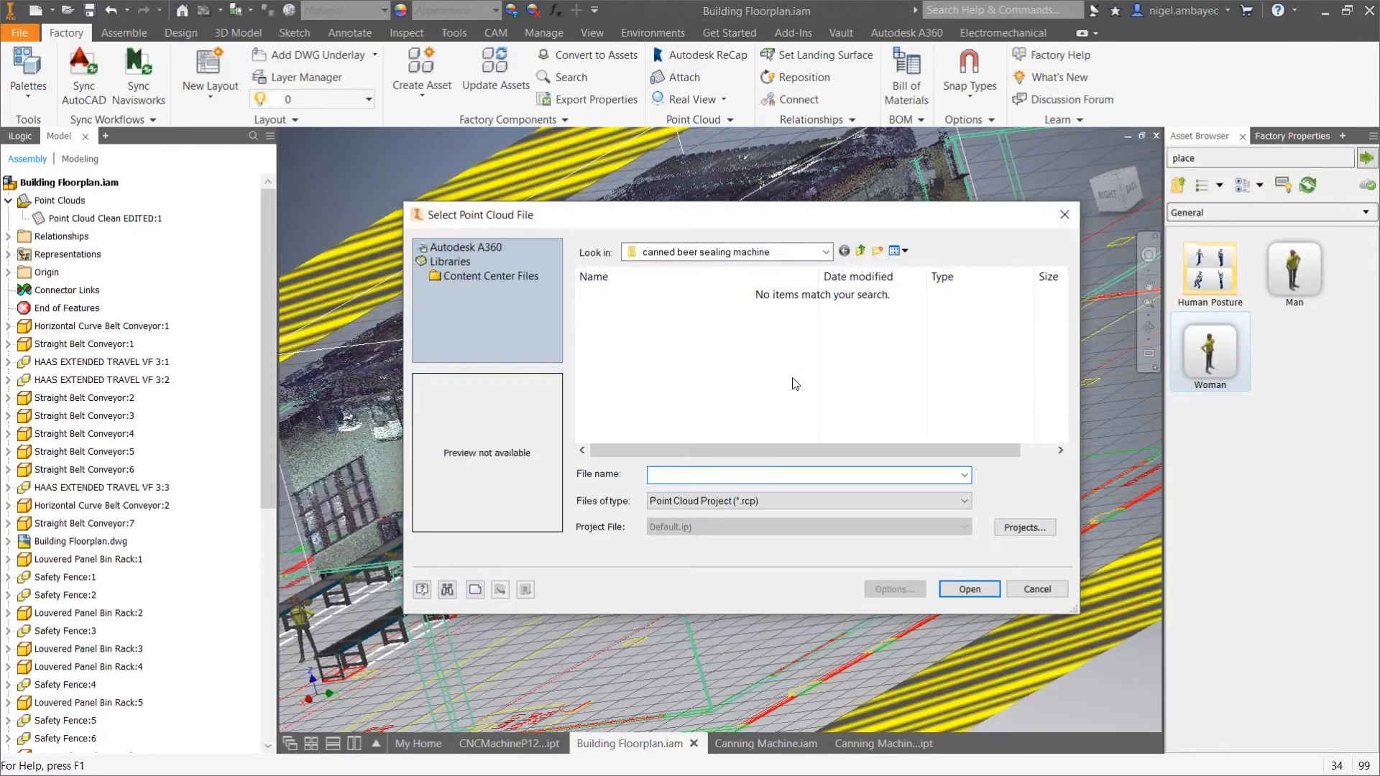
left_click(1064, 215)
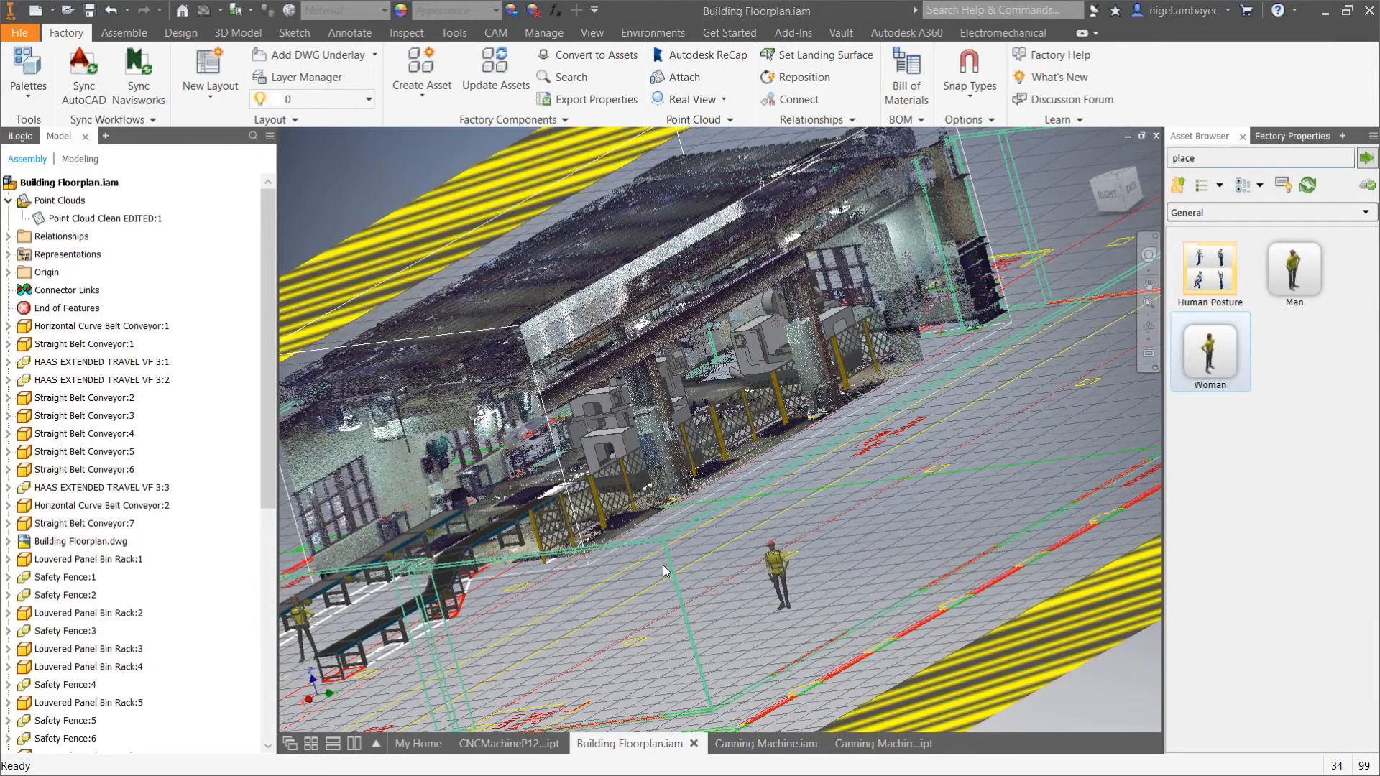
Switch to the Building Floorplan drawing in AutoCAD Mechanical and rotate its top view by 180° so north points up.
key("alt+Tab")
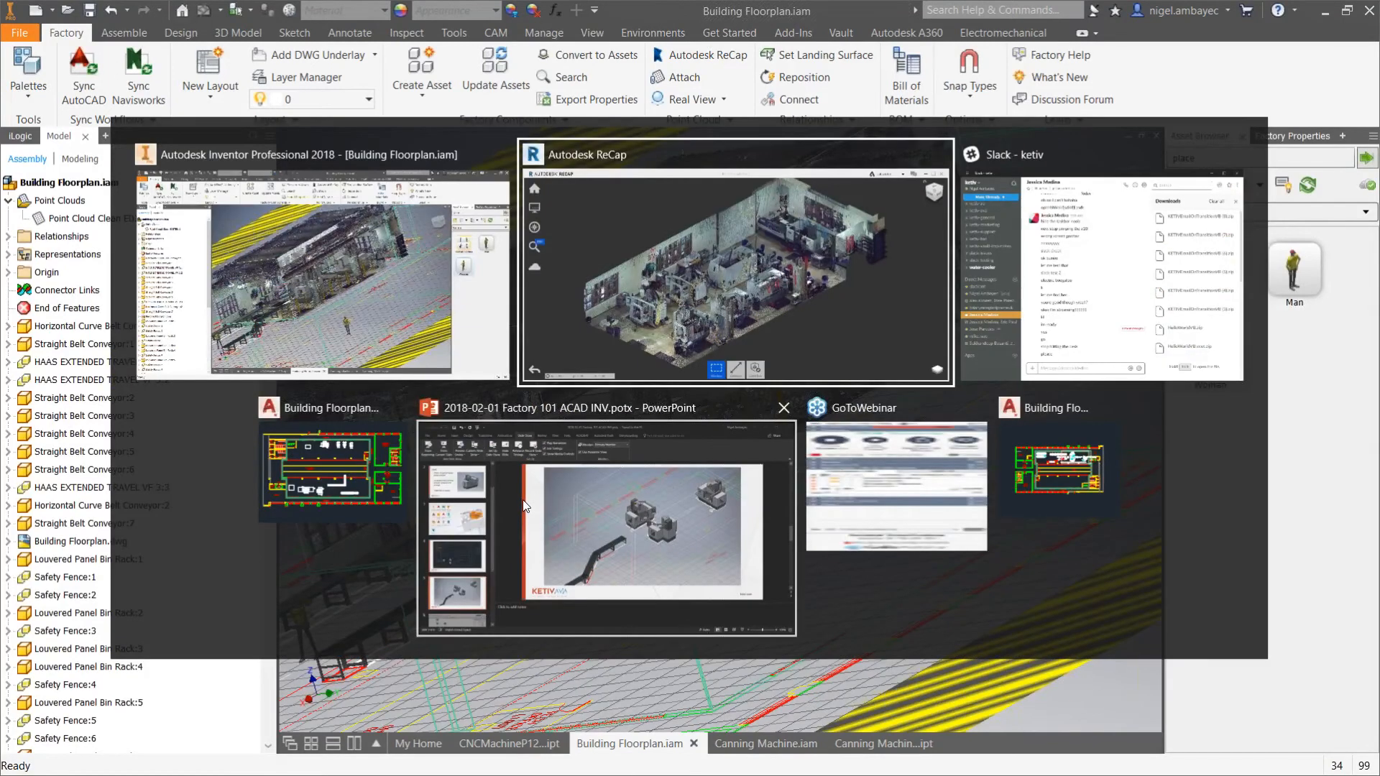
key("alt+Tab")
key("alt+Tab")
key("alt+Tab")
key("alt+Tab")
key("alt+Tab")
key("alt+Tab")
key("alt+Tab")
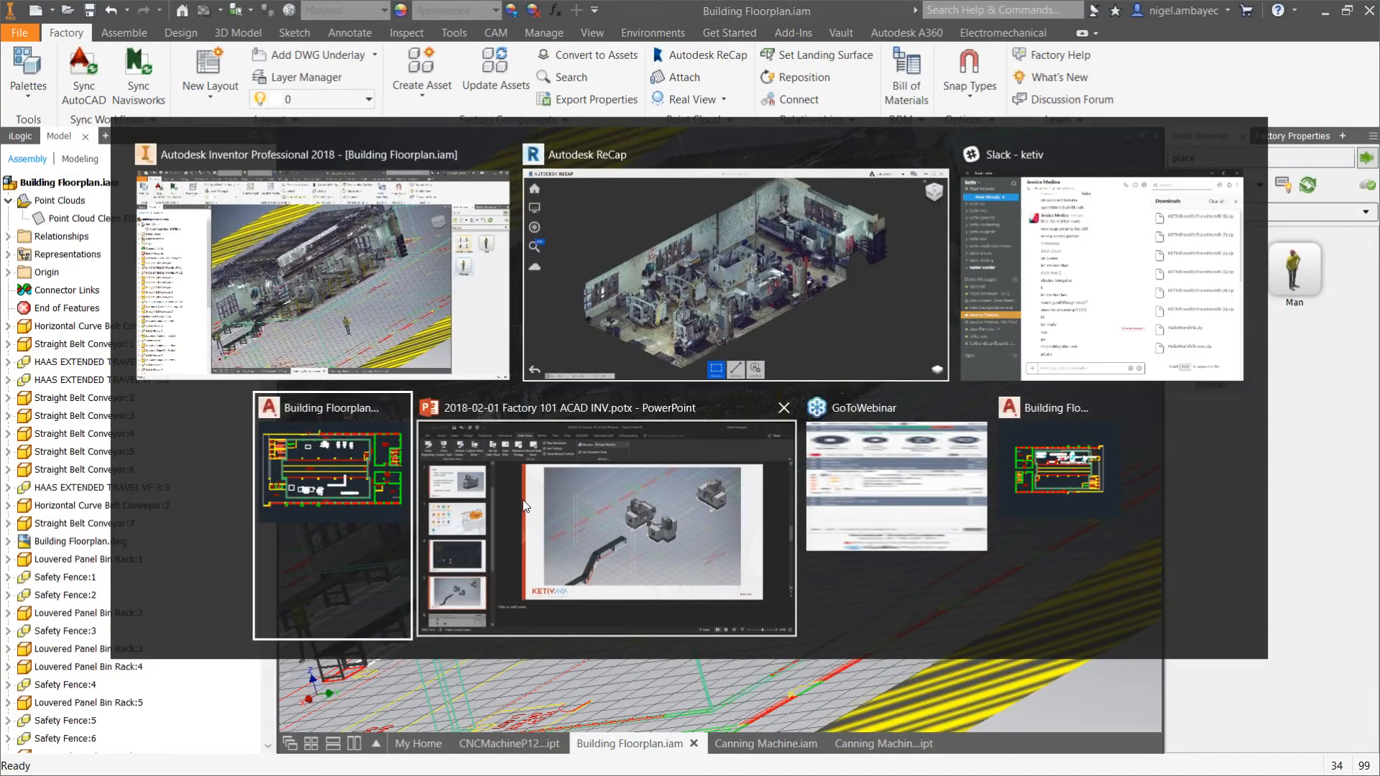
key("alt+Tab")
key("alt+Tab")
key("alt+Tab")
key("alt+Tab")
key("alt+Tab")
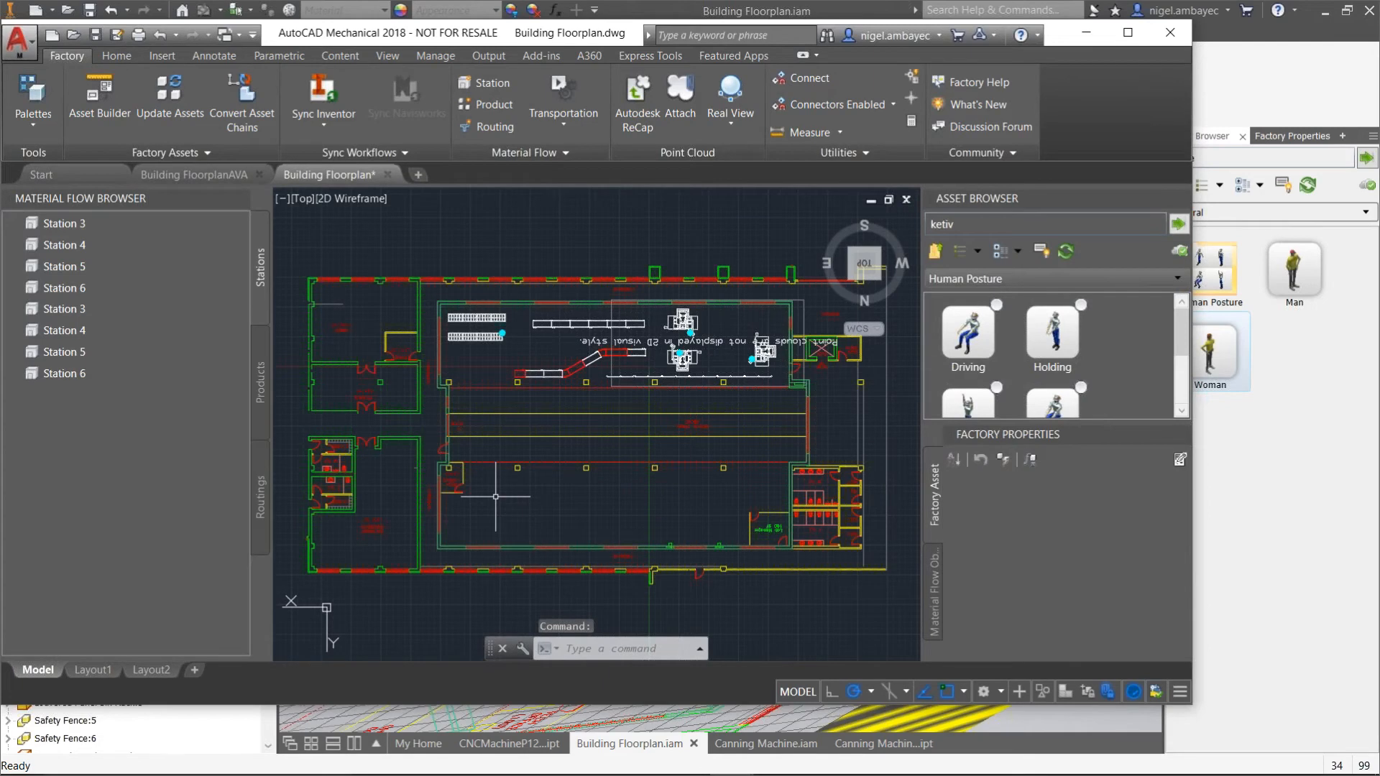
left_click(912, 225)
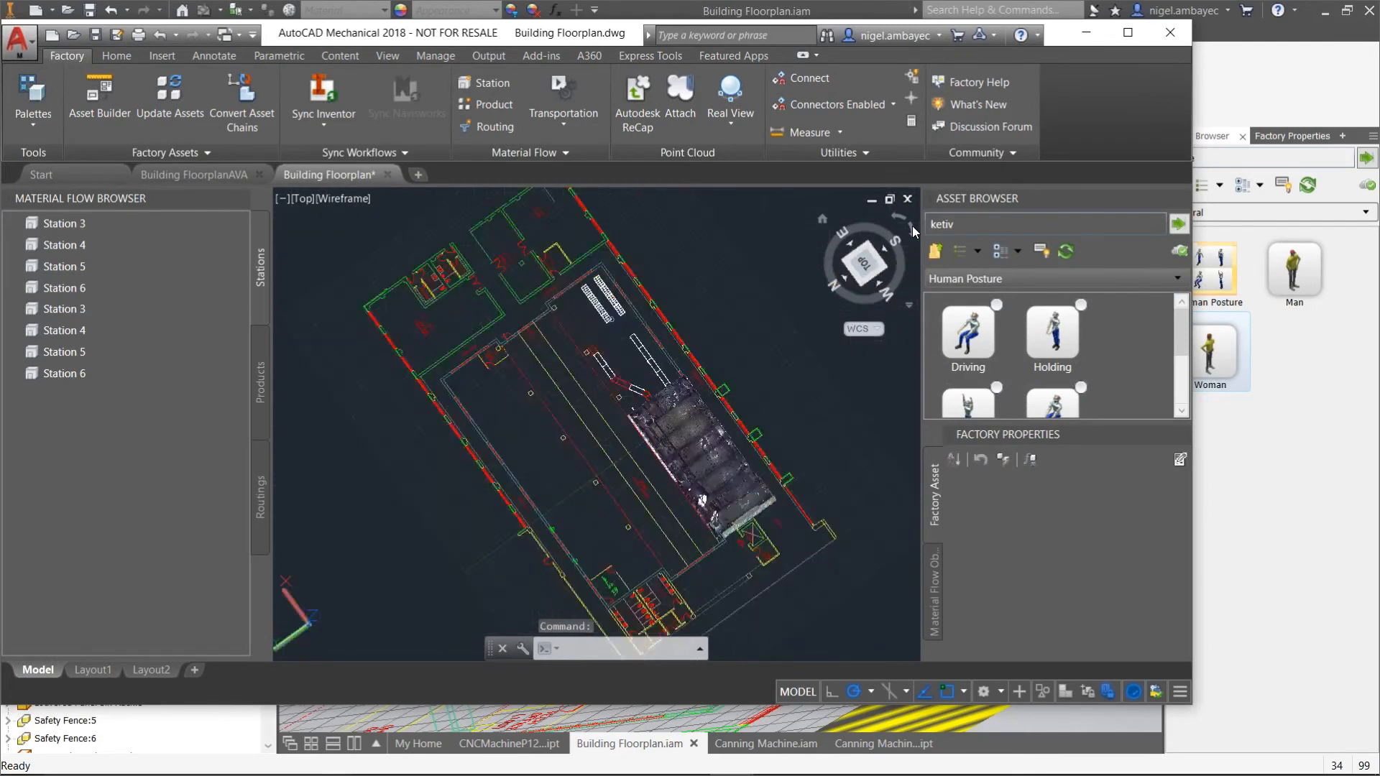
left_click(911, 230)
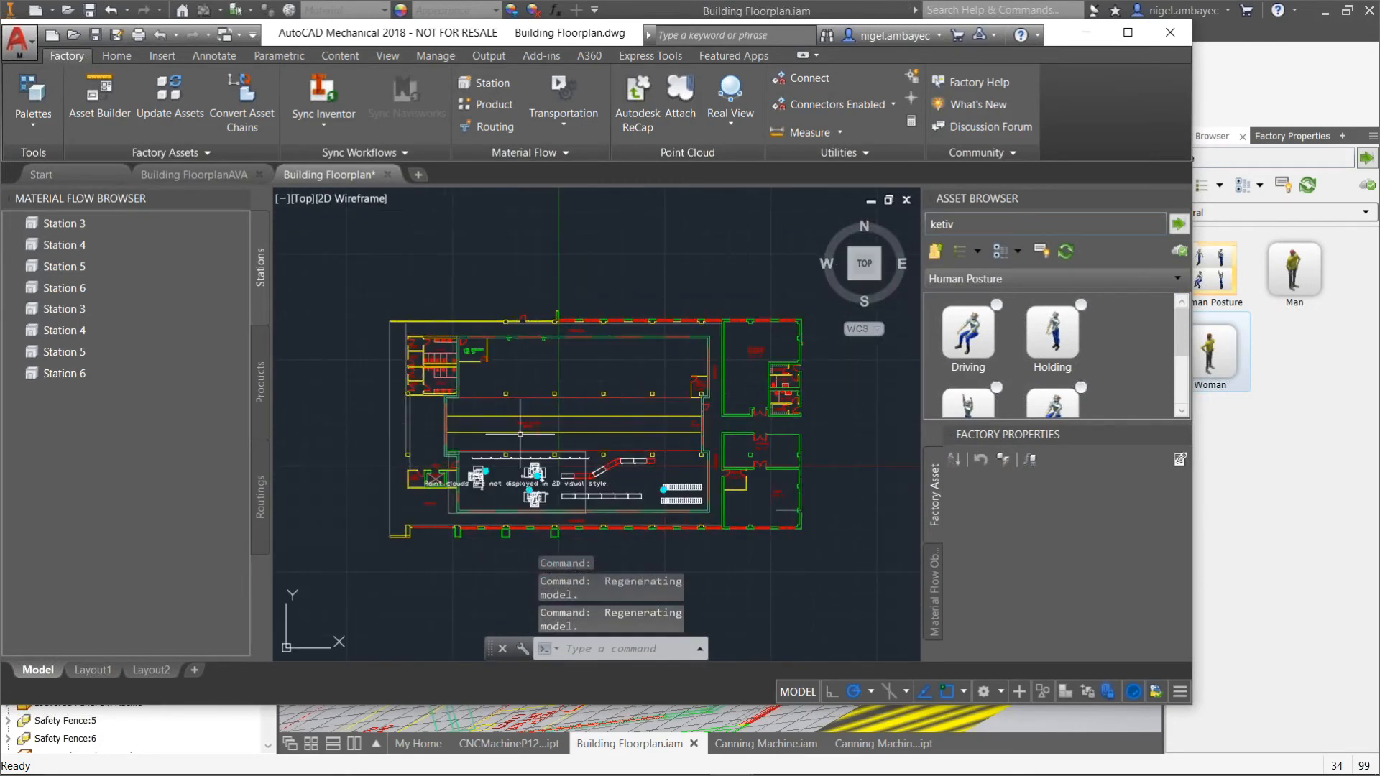
Examine the point cloud boundary and machine footprints in plan, and inspect the floorplan in SE Isometric view.
scroll(520, 434, "up", 4)
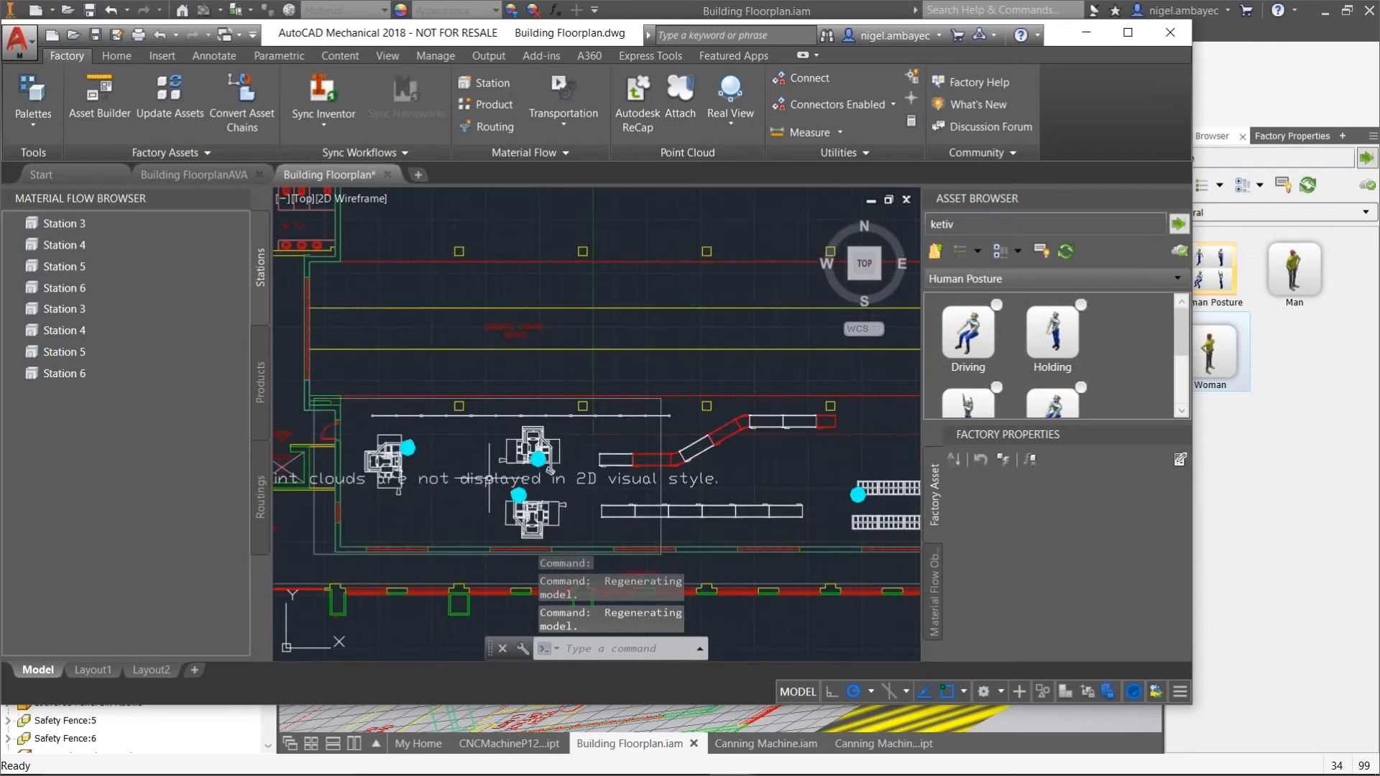
middle_click_drag(490, 478, 587, 455)
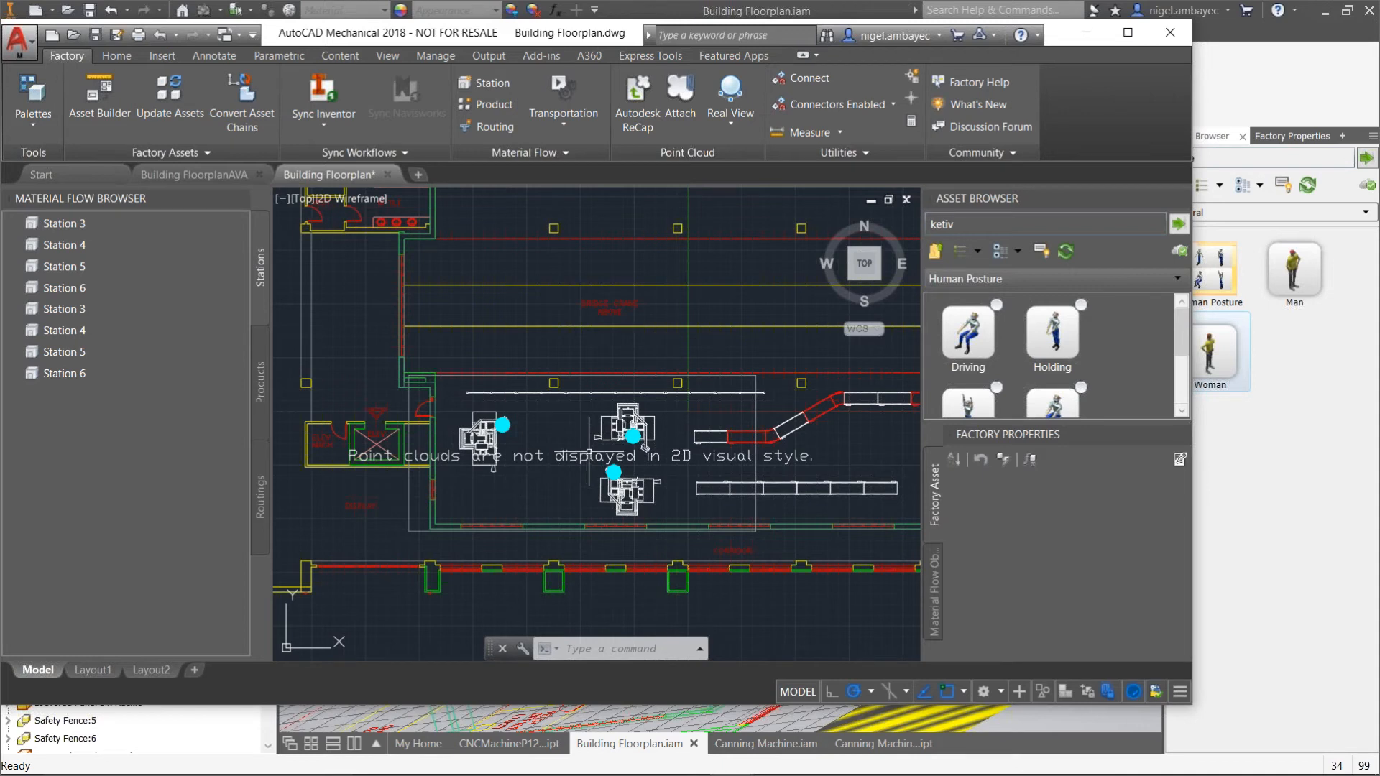
left_click(626, 492)
key("Escape")
left_click(880, 278)
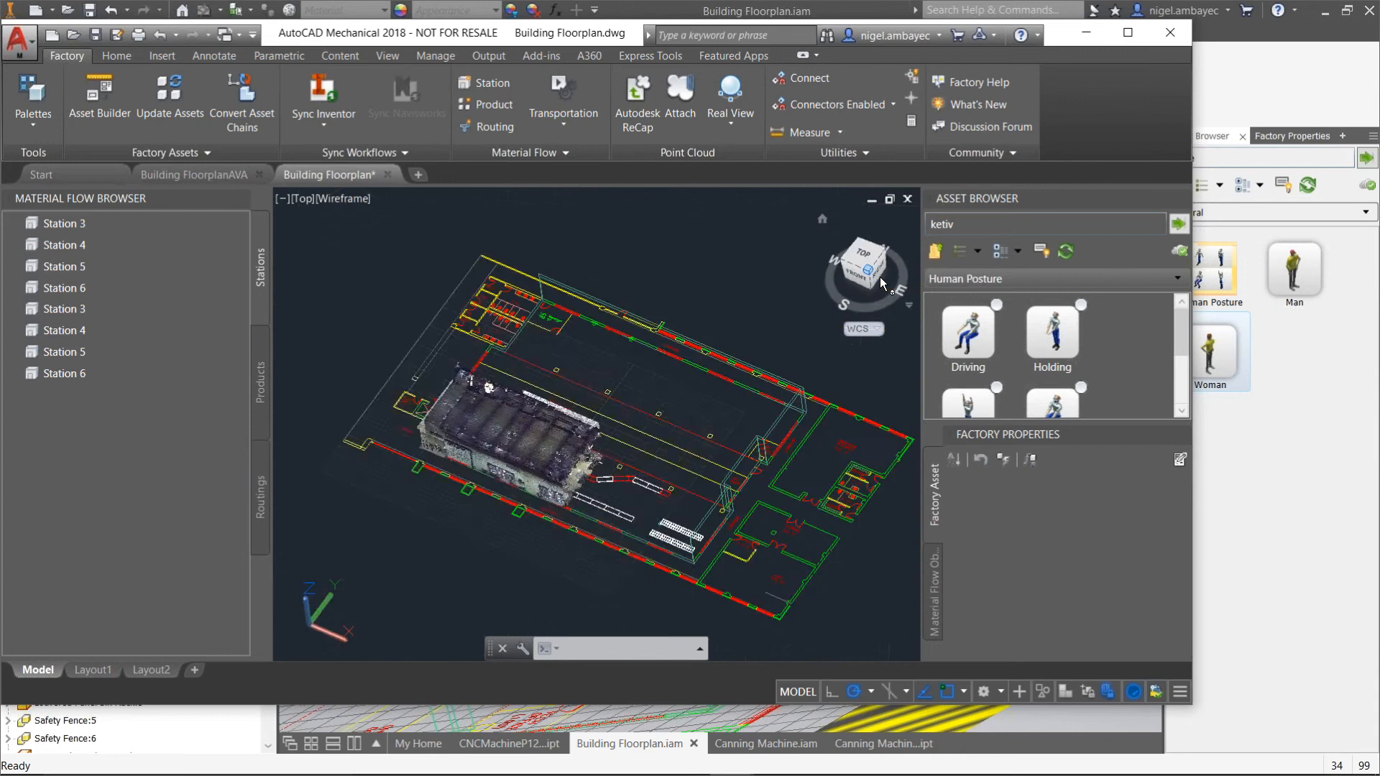
scroll(510, 464, "down", 2)
scroll(513, 465, "up", 4)
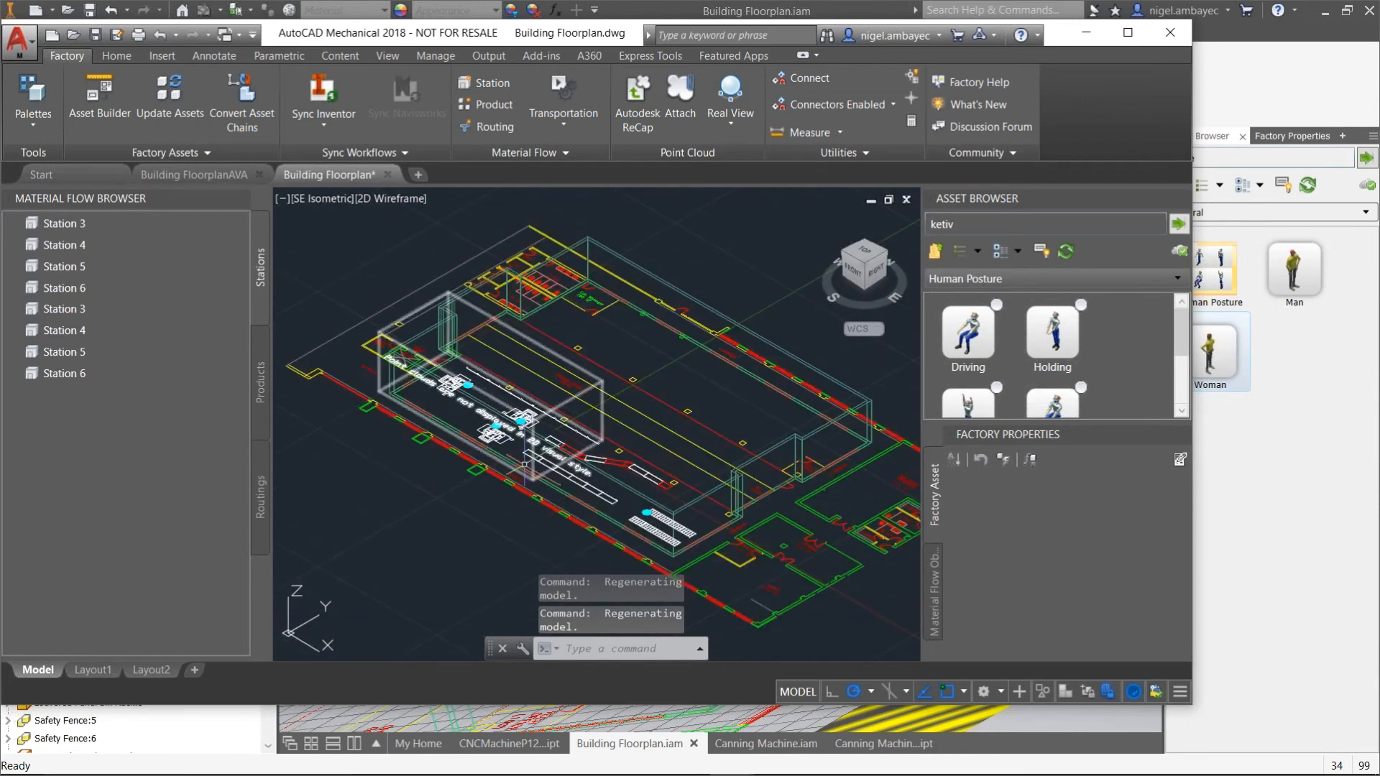
scroll(632, 459, "up", 1)
scroll(562, 459, "down", 1)
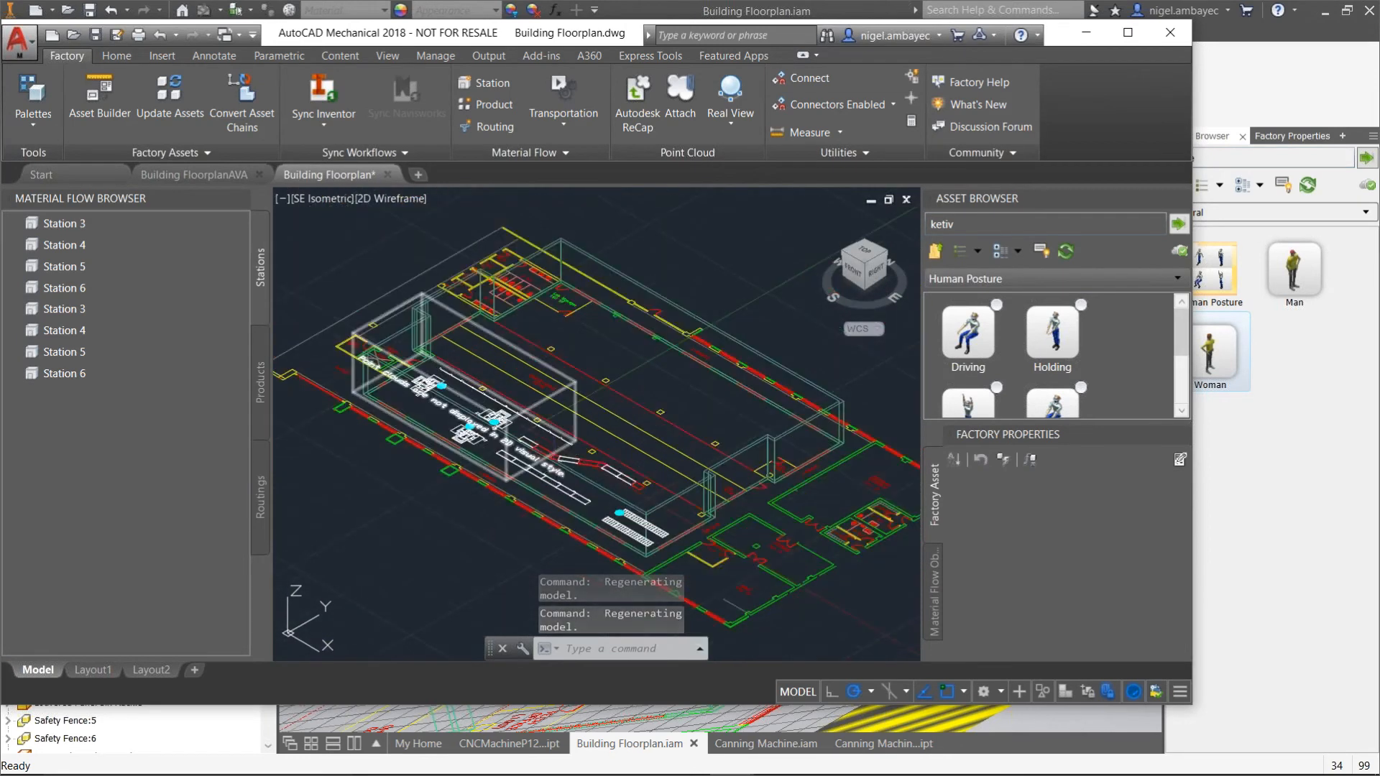
scroll(509, 463, "up", 1)
scroll(675, 431, "down", 1)
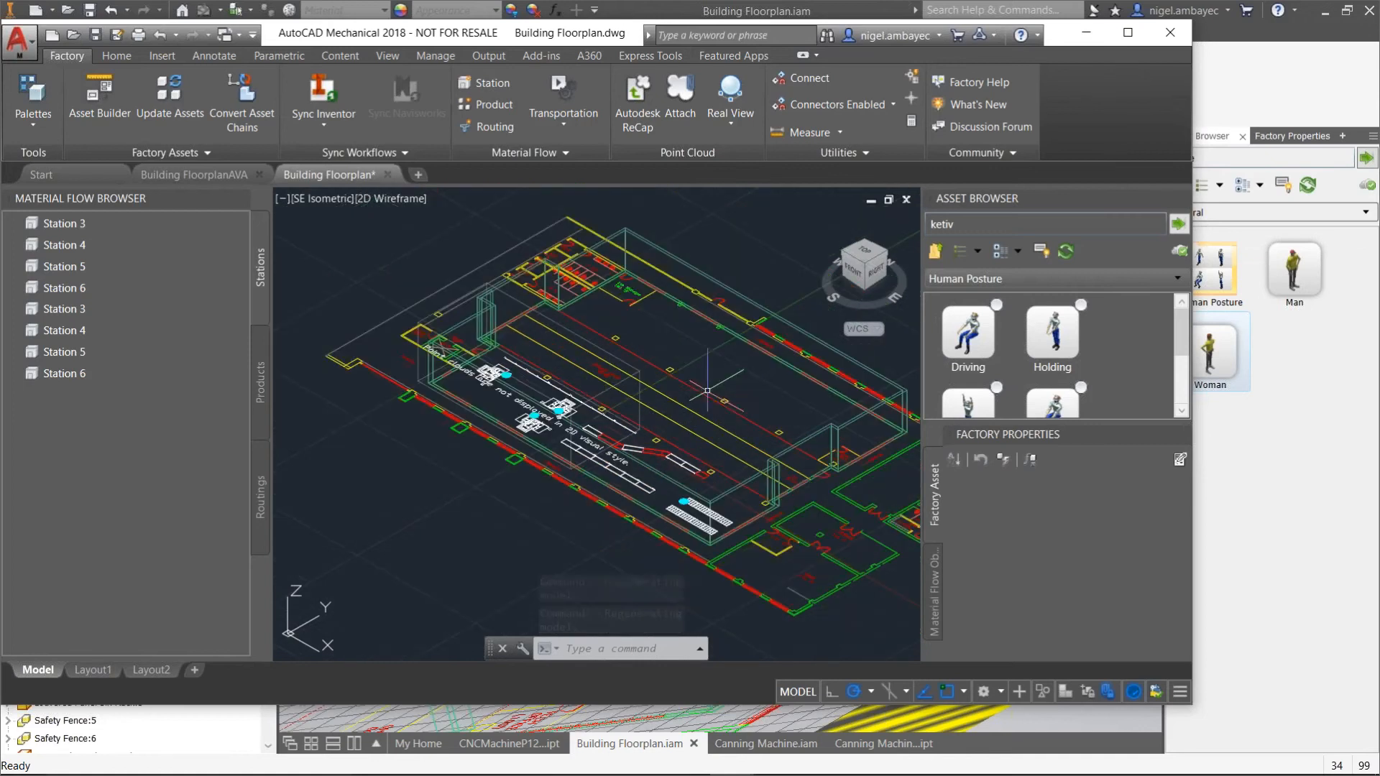
Examine the machines, conveyors and point cloud boundary of the building floorplan from several 3D angles and distances.
middle_click_drag(726, 381, 508, 362, "shift")
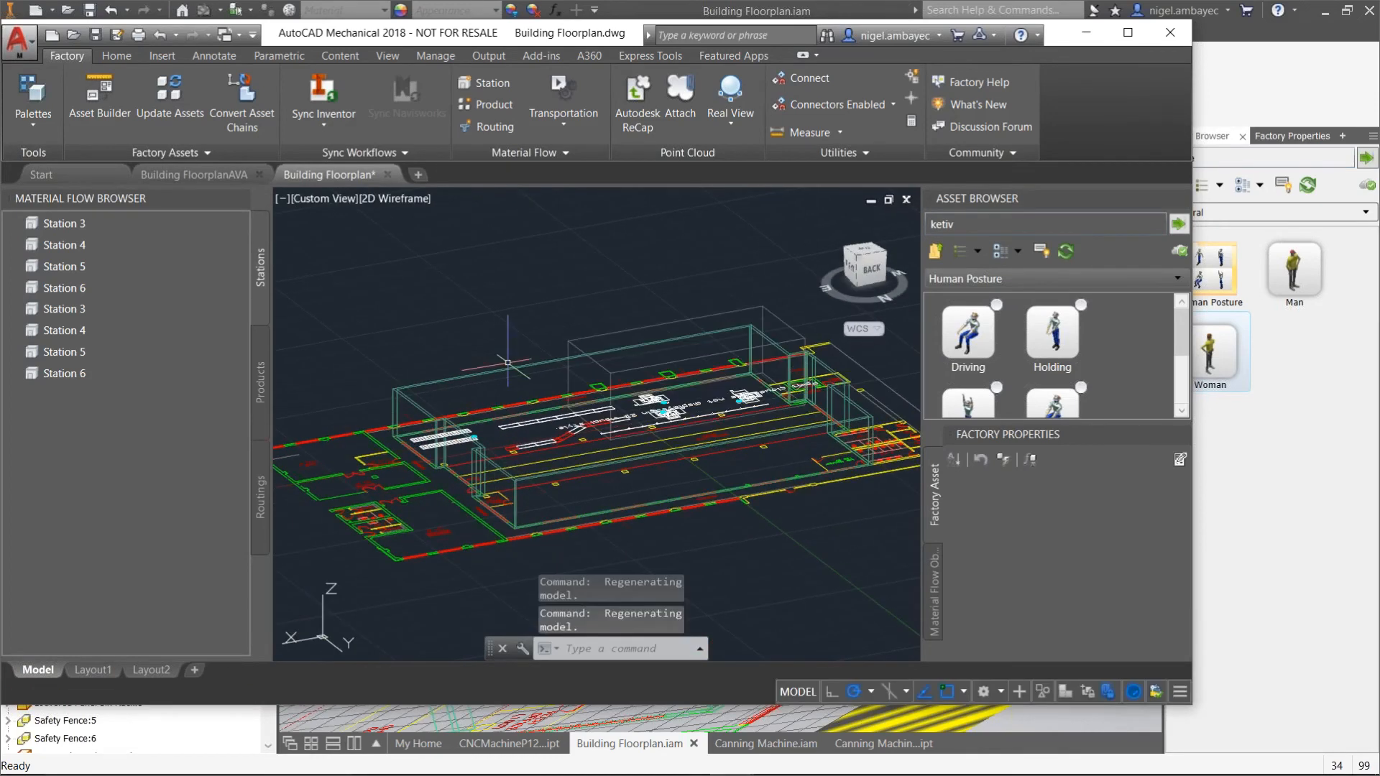
scroll(551, 445, "up", 5)
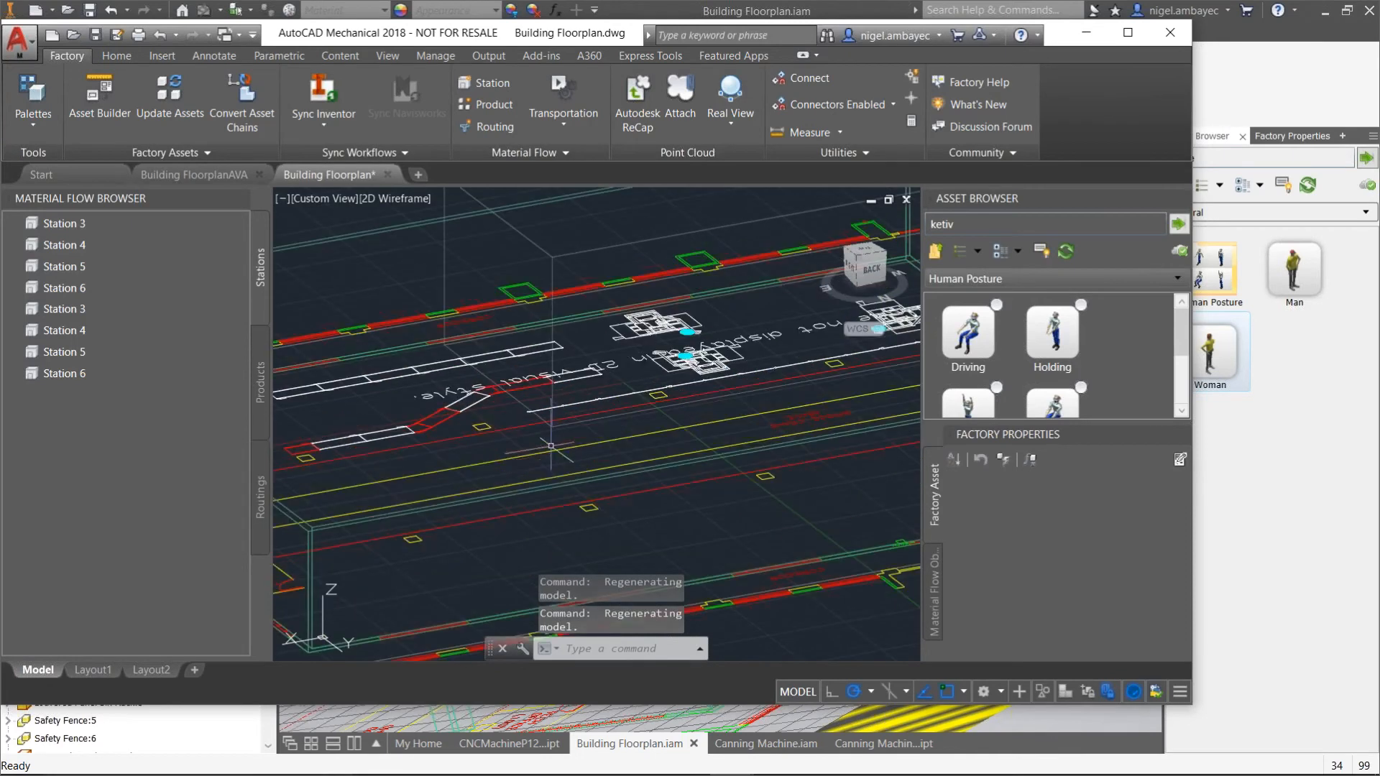
middle_click_drag(550, 445, 733, 434, "shift")
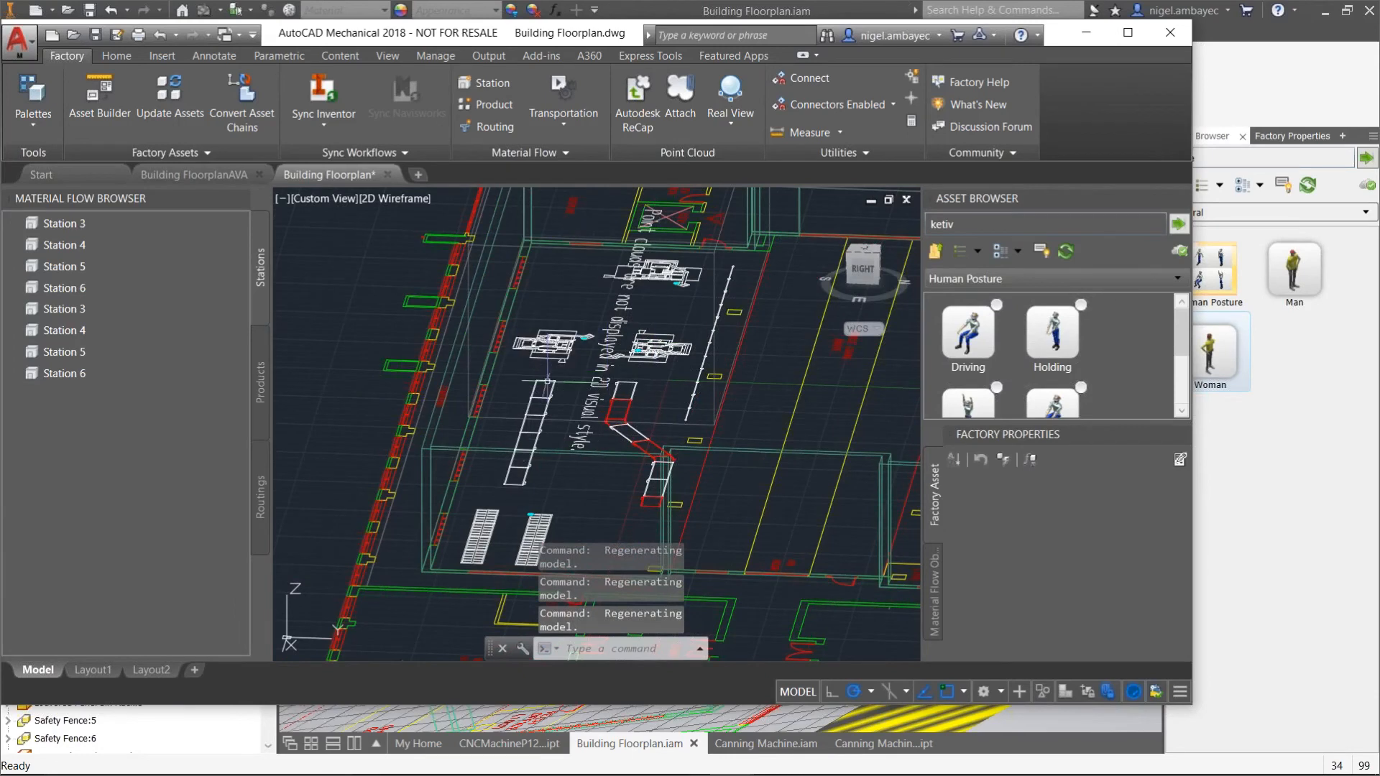
middle_click_drag(723, 437, 714, 444, "shift")
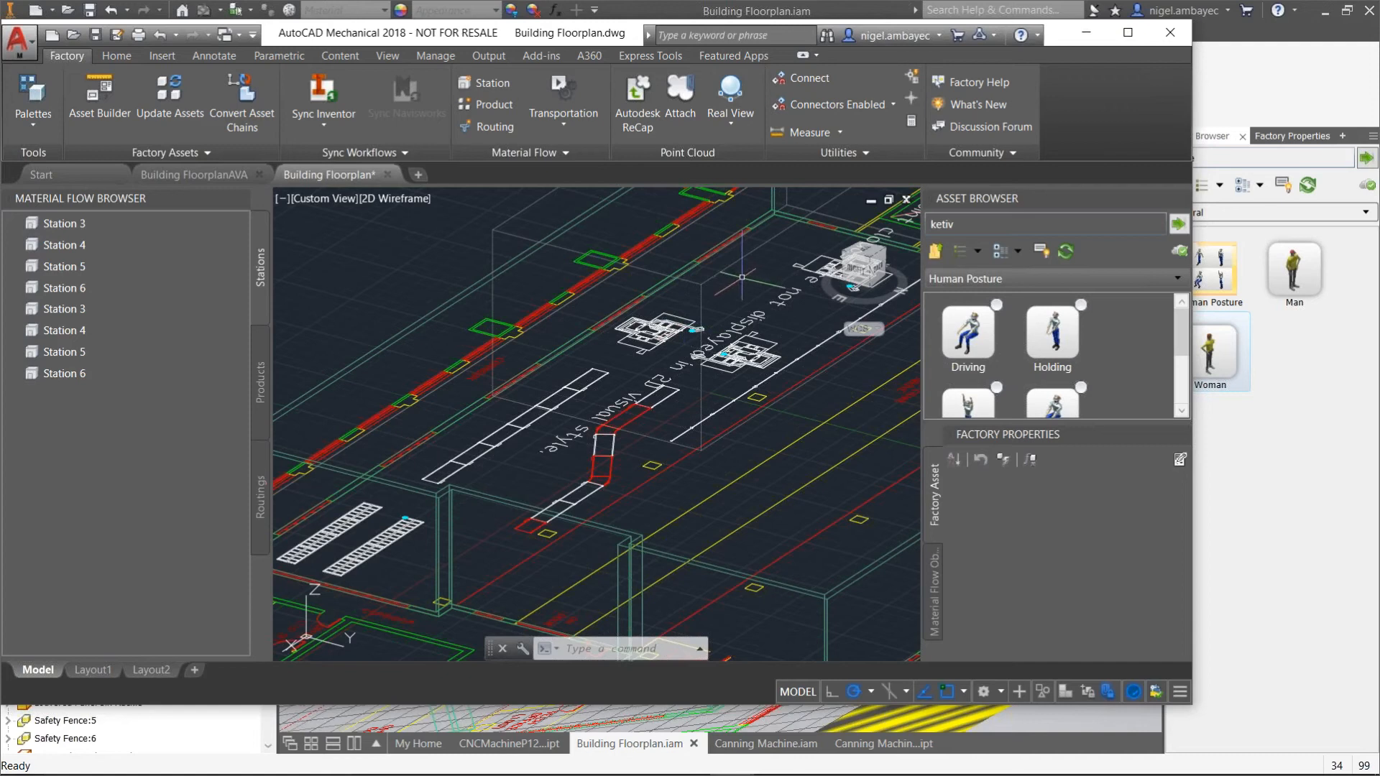
scroll(334, 532, "down", 2)
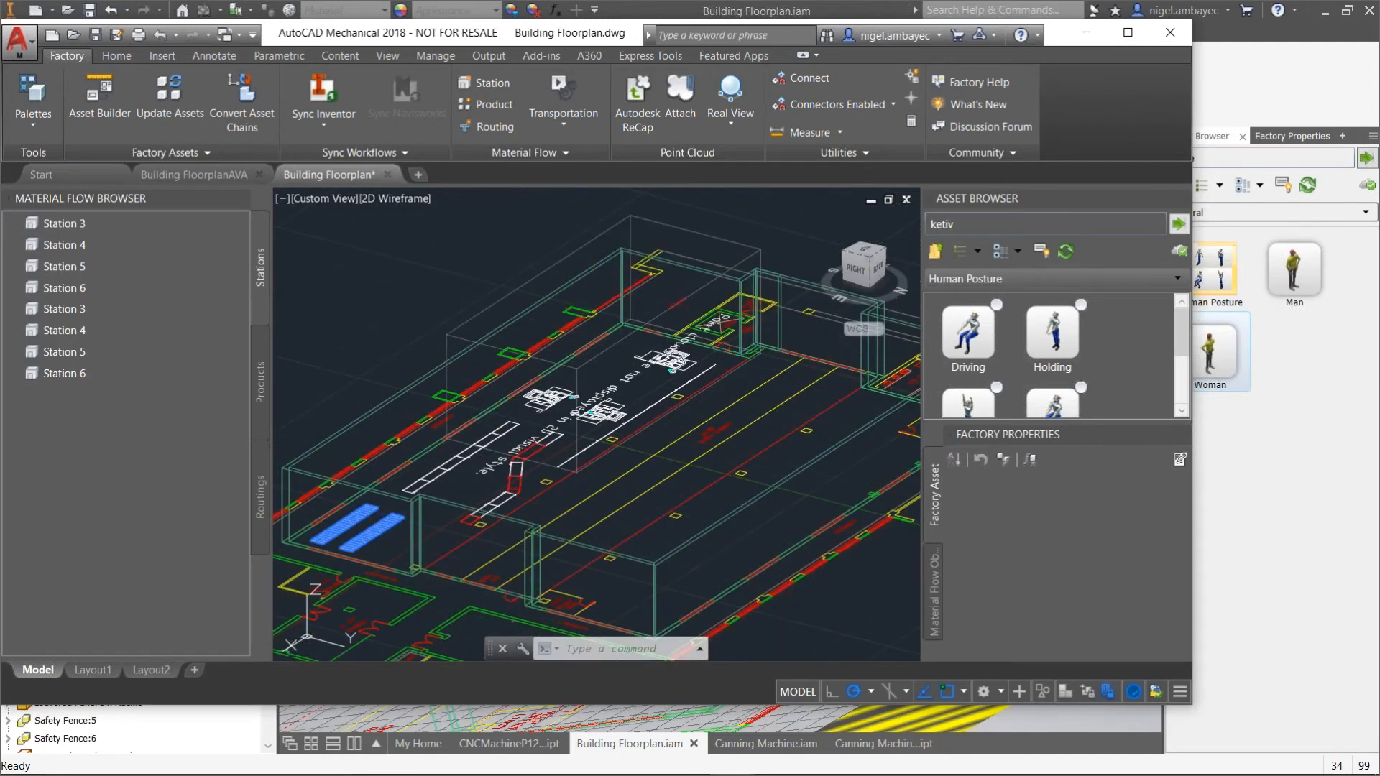
scroll(394, 512, "up", 3)
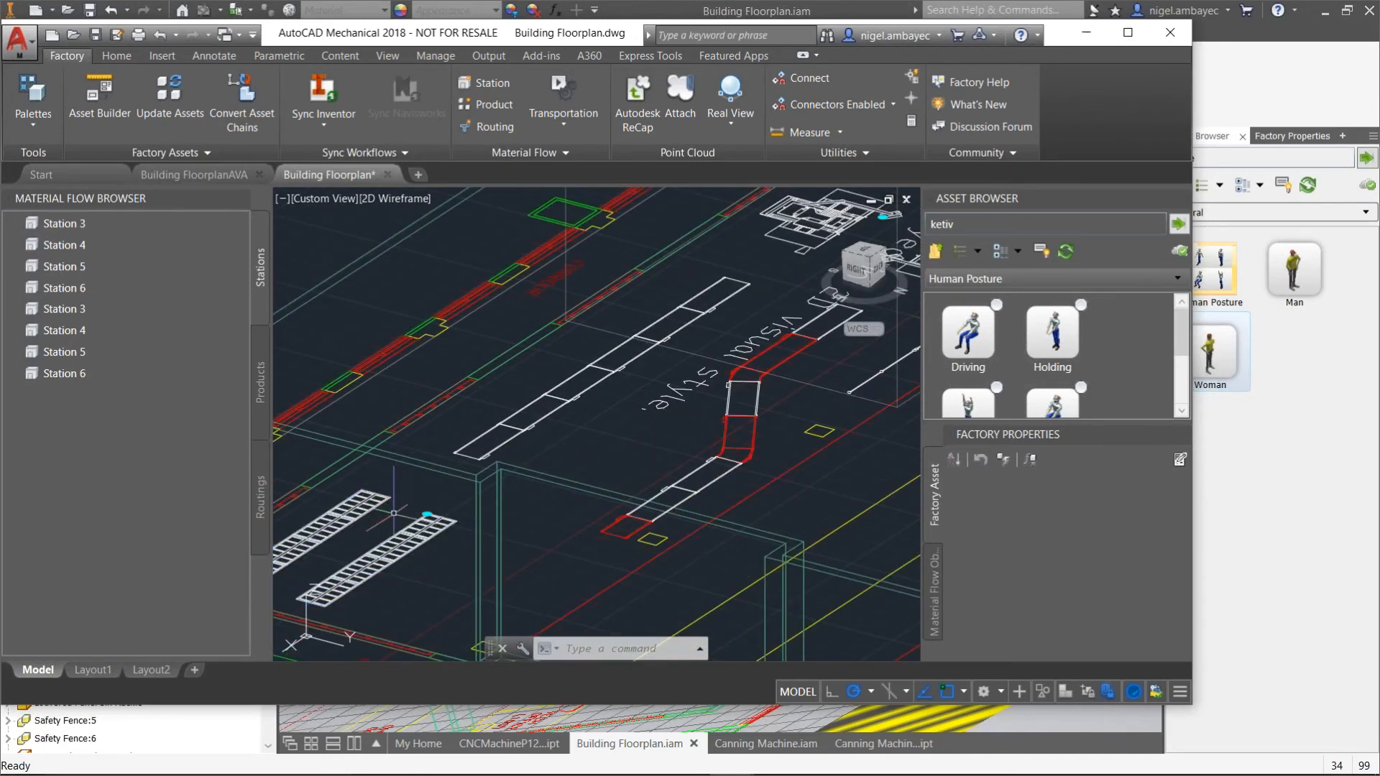
scroll(524, 493, "down", 4)
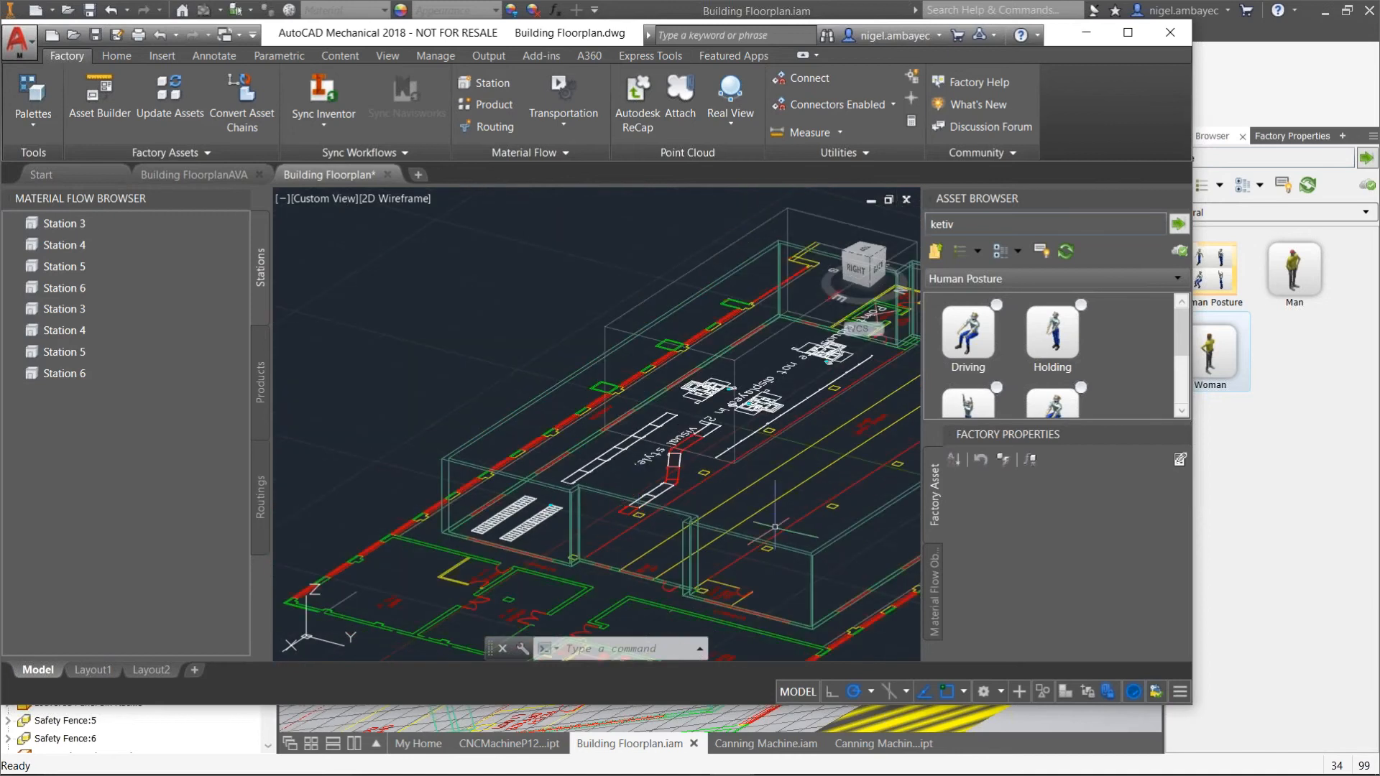
middle_click_drag(722, 523, 592, 521)
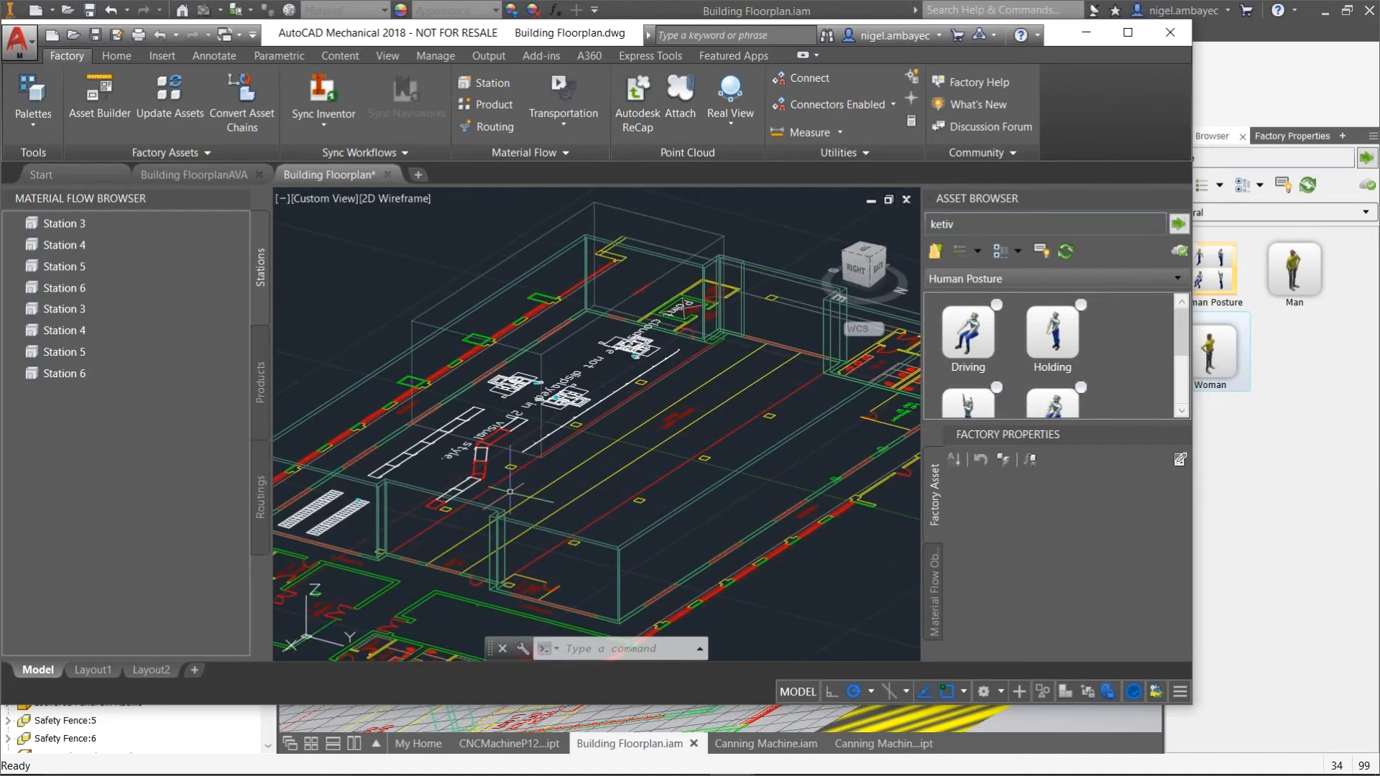
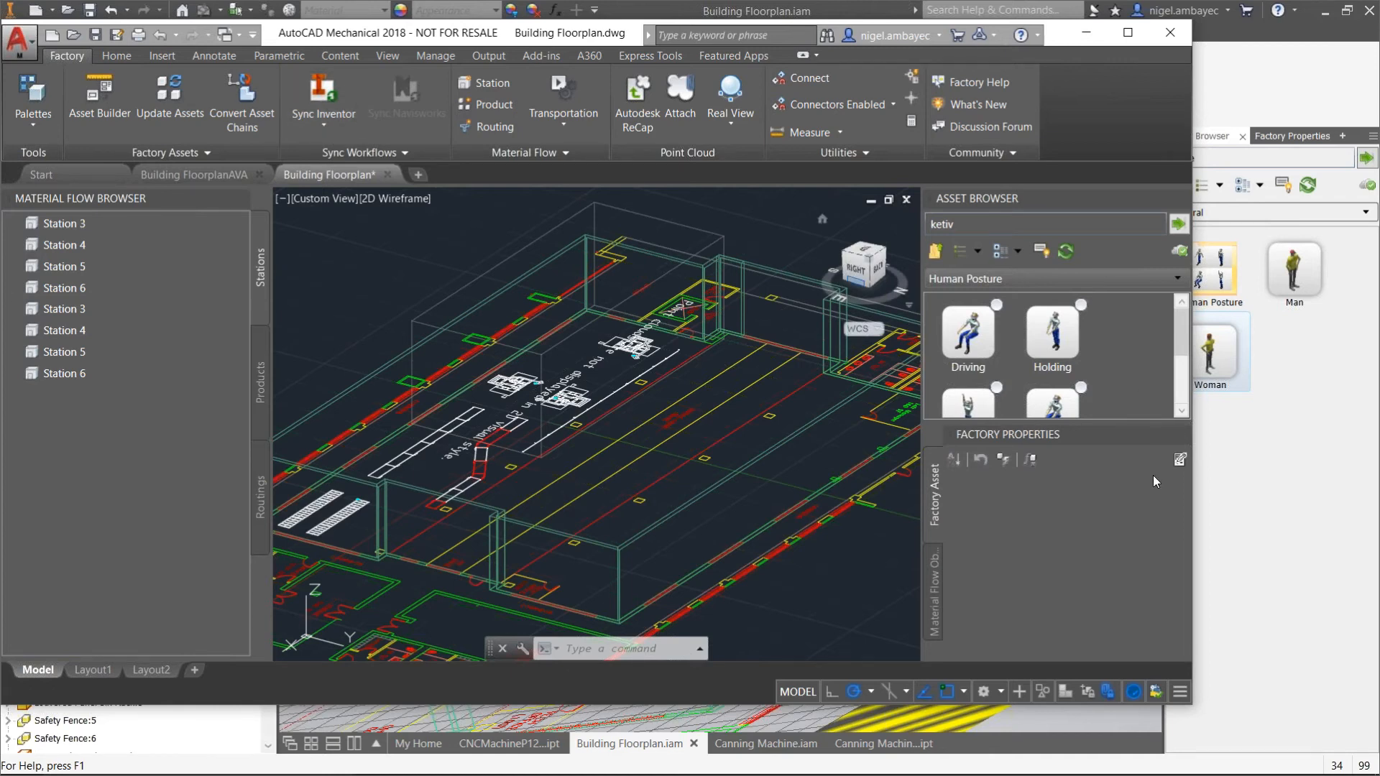
Switch to the Canning Machine.iam assembly in Inventor and inspect the whole machine centred in view.
left_click(1240, 485)
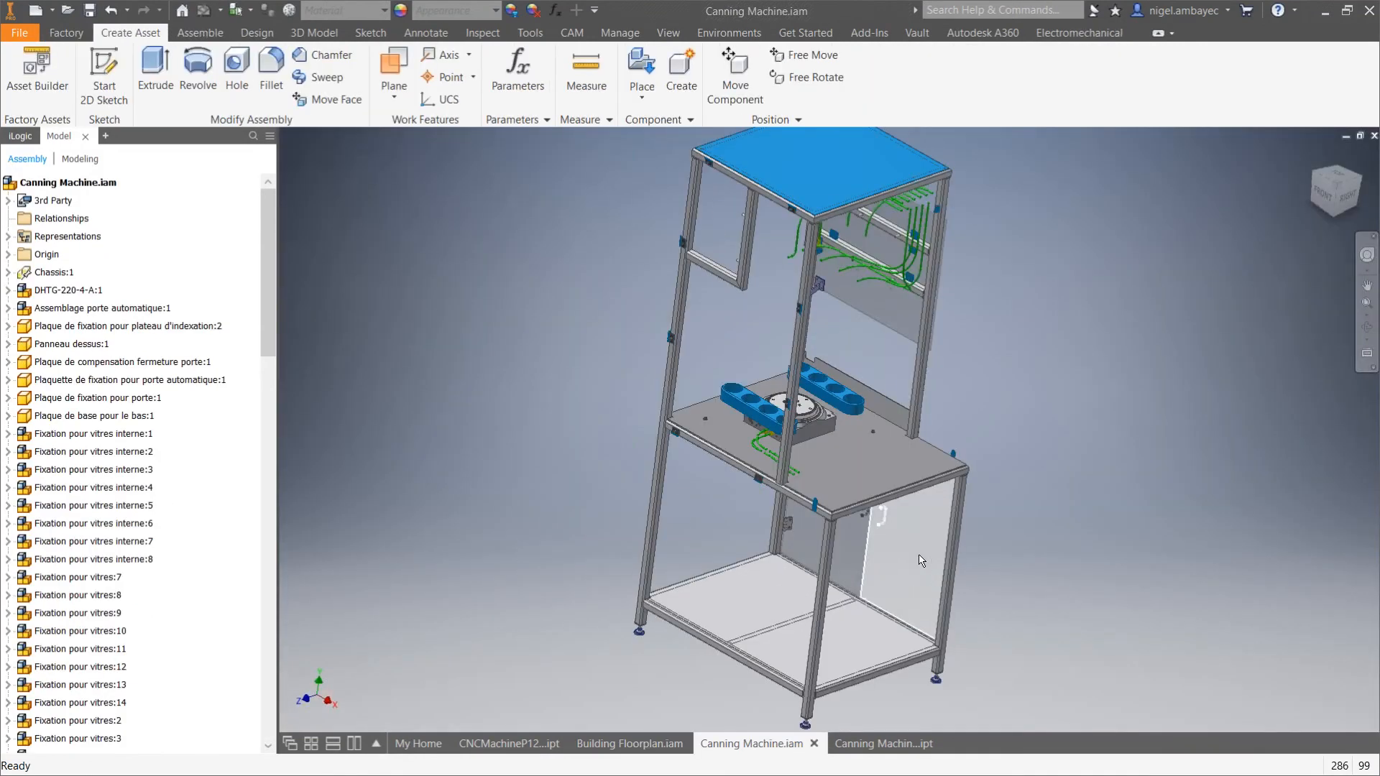
middle_click_drag(1001, 592, 967, 580, "shift")
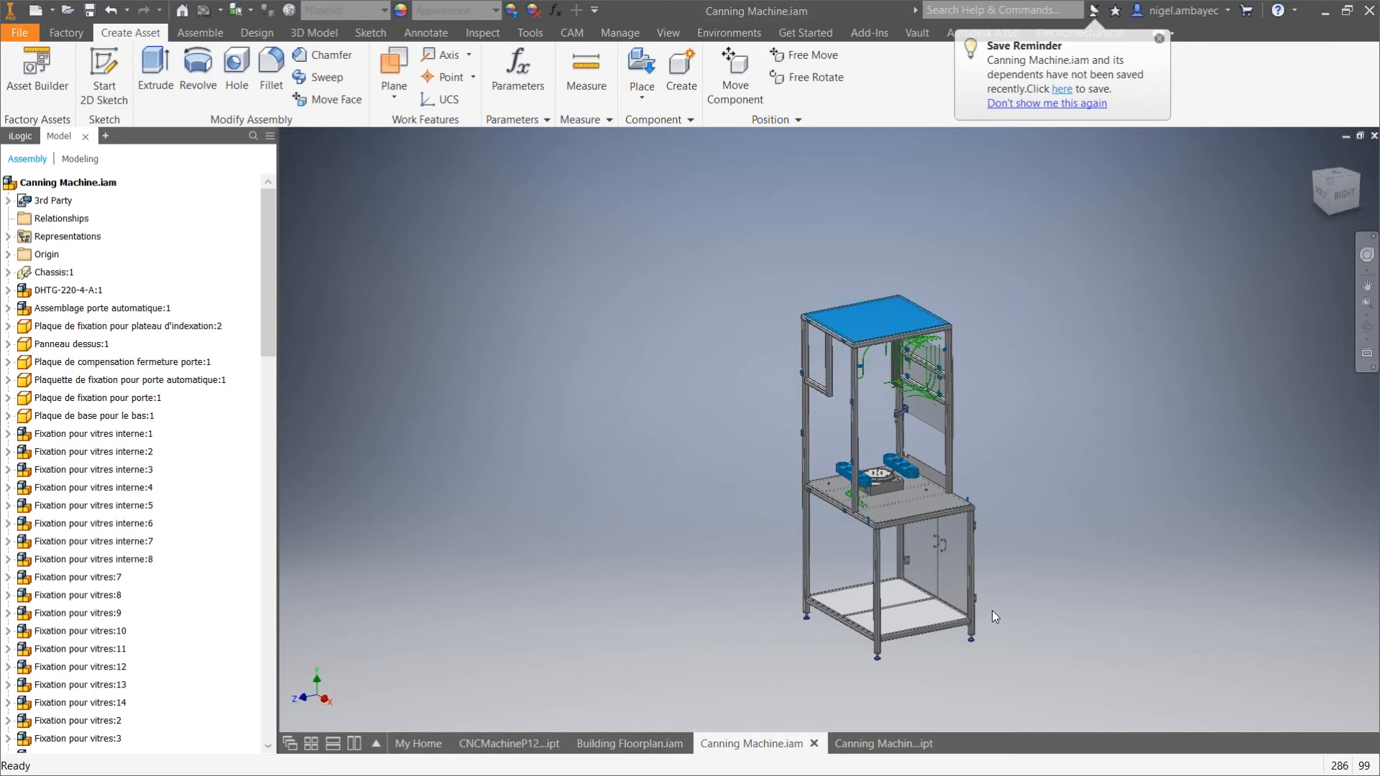
middle_click_drag(992, 610, 913, 561)
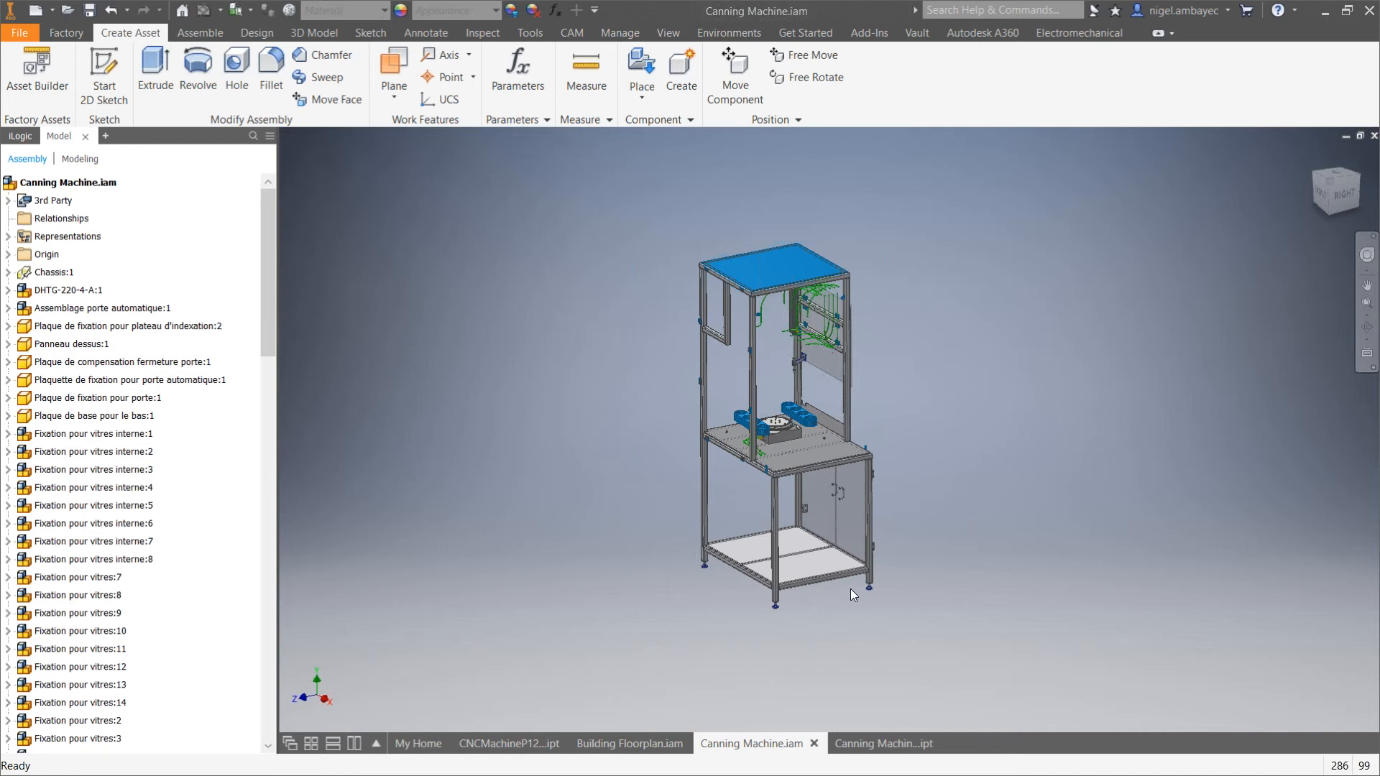
Open the Canning Machine assembly in Asset Builder and finish it without defining any asset data.
left_click(59, 33)
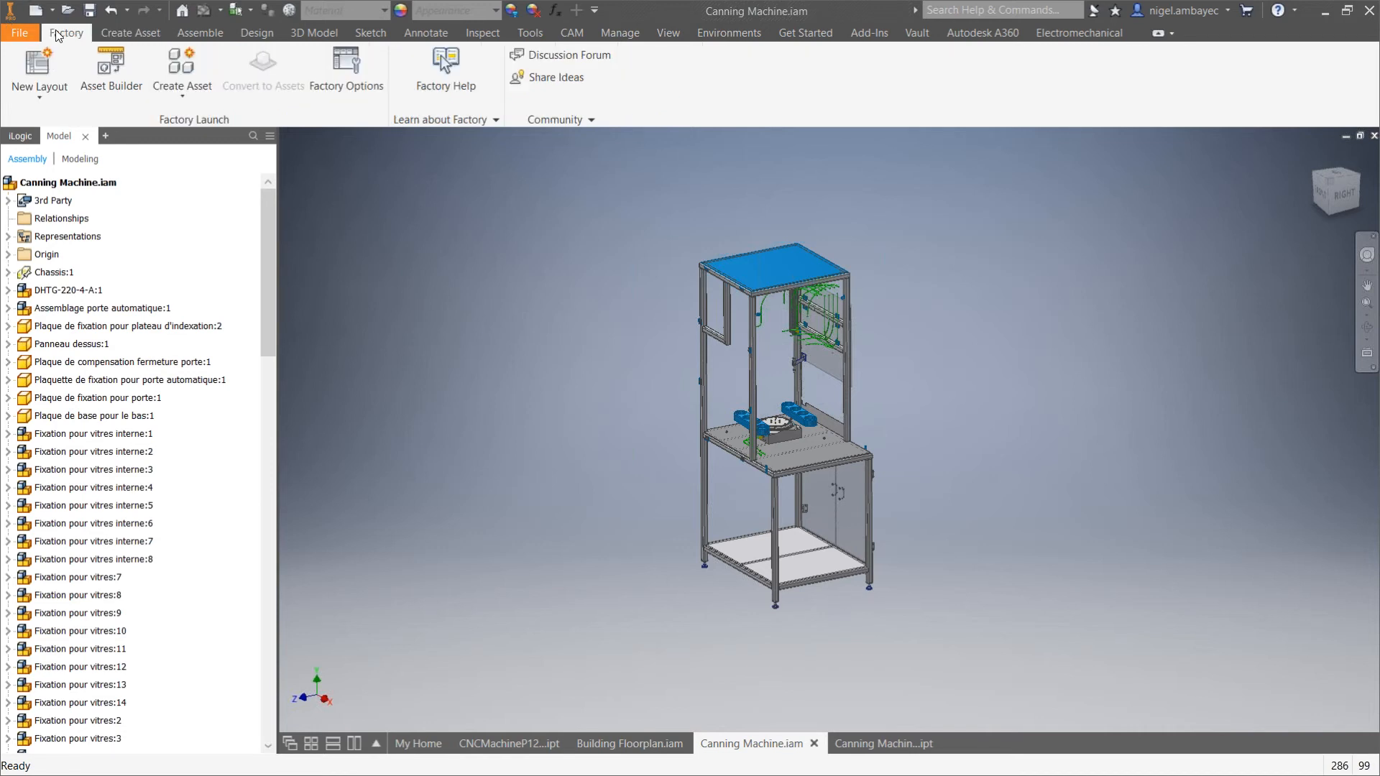
left_click(120, 34)
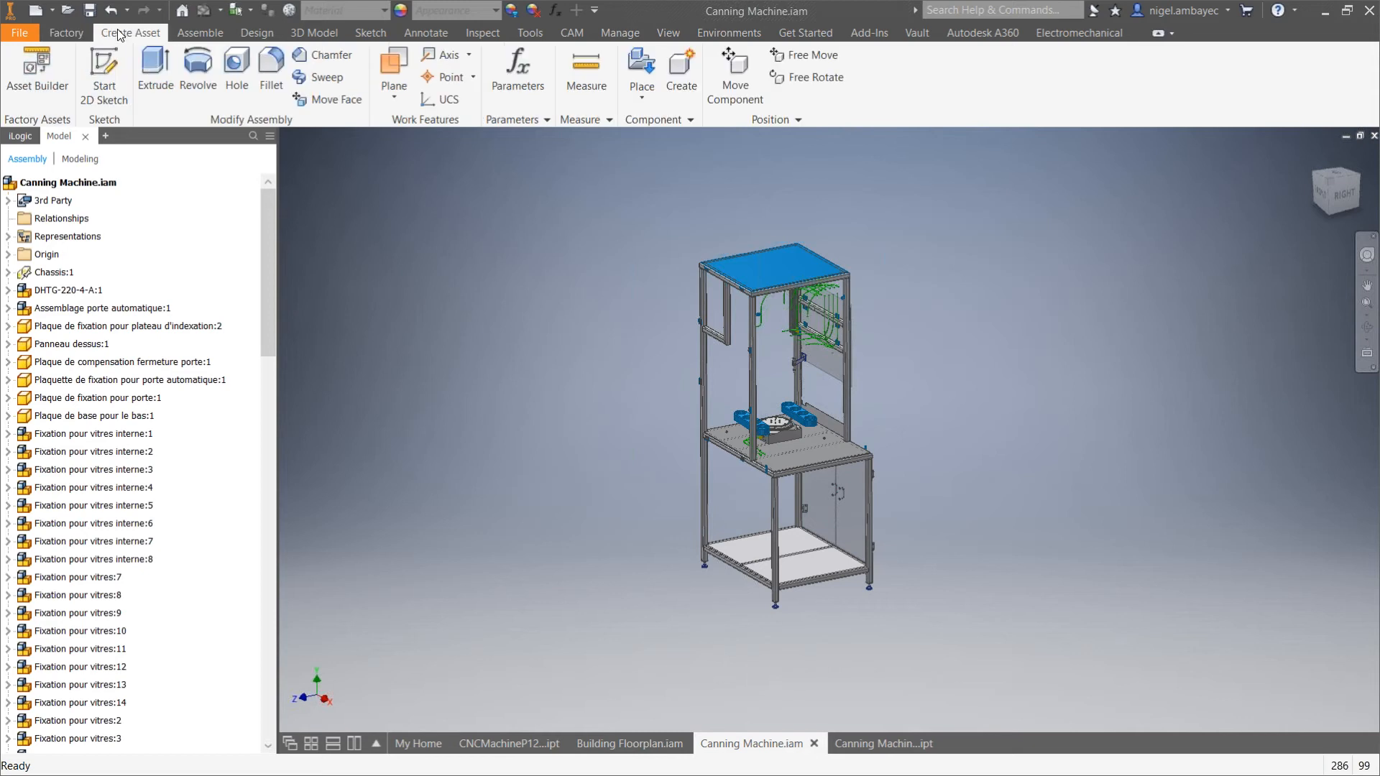
left_click(74, 34)
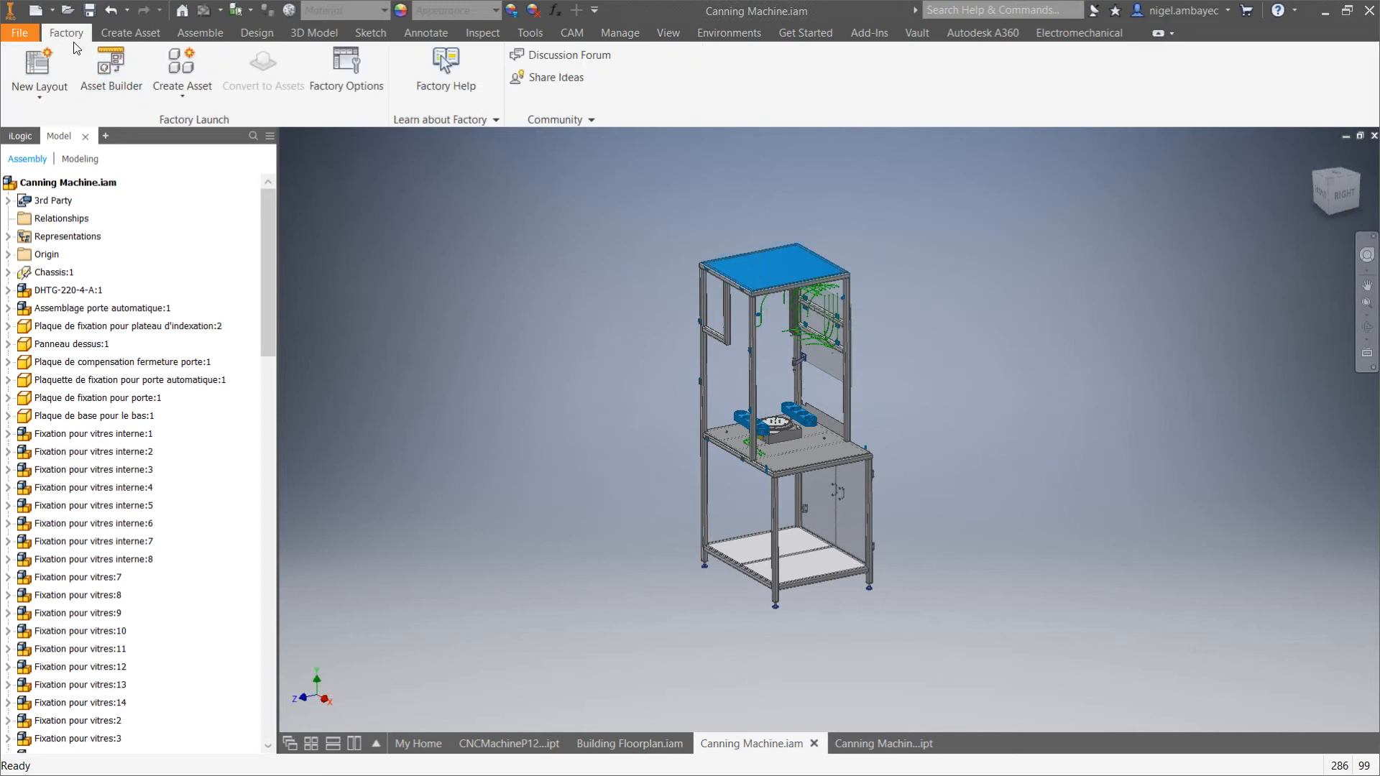
left_click(100, 76)
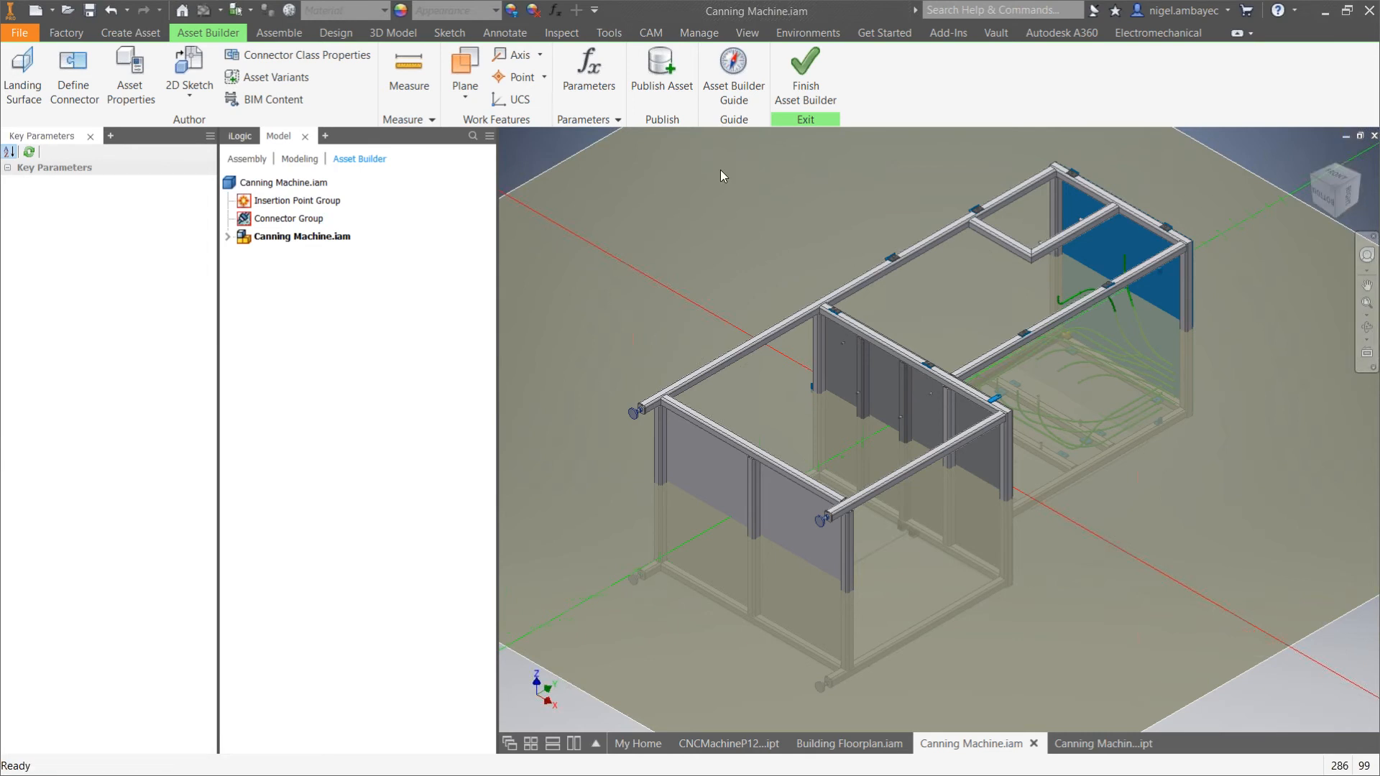
left_click(789, 89)
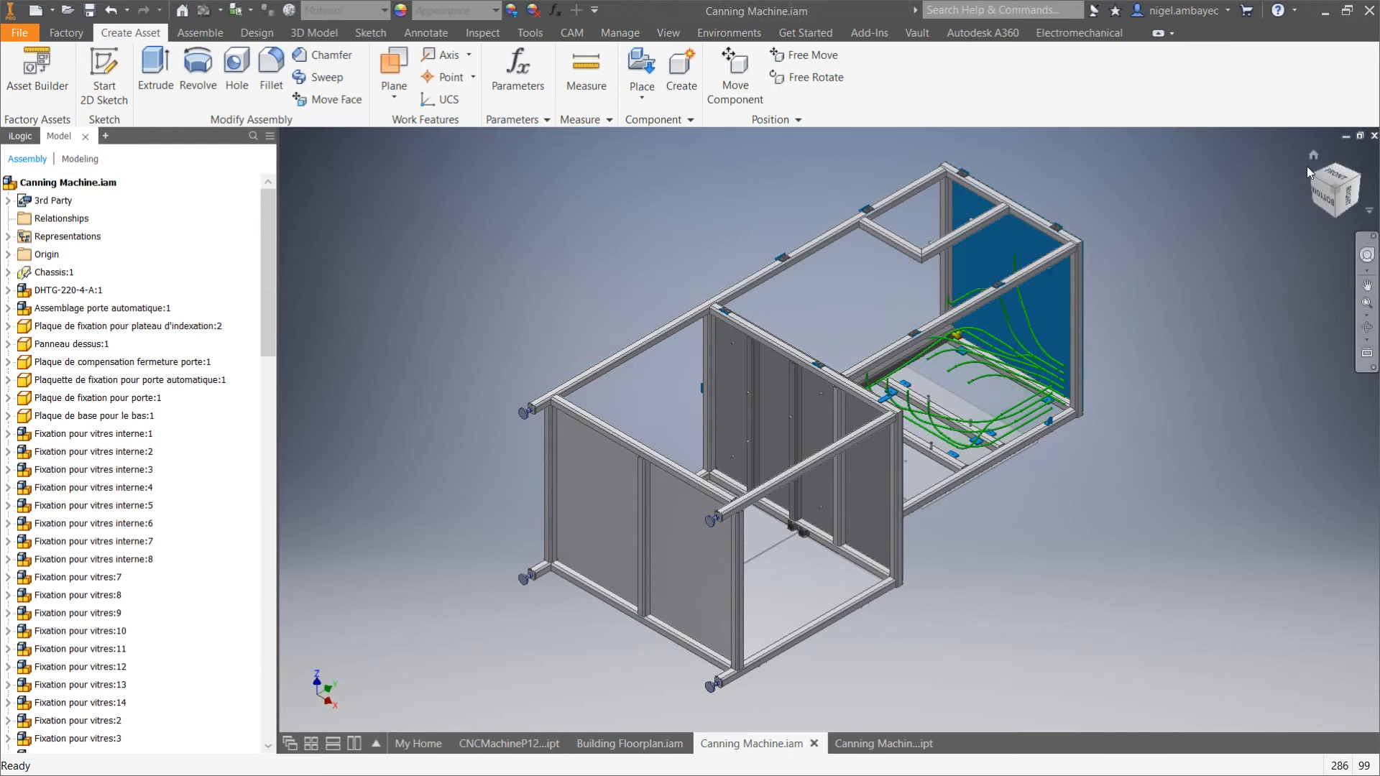
Turn the Canning Machine assembly upright in an isometric view and find the Shrinkwrap simplification commands.
left_click(1338, 165)
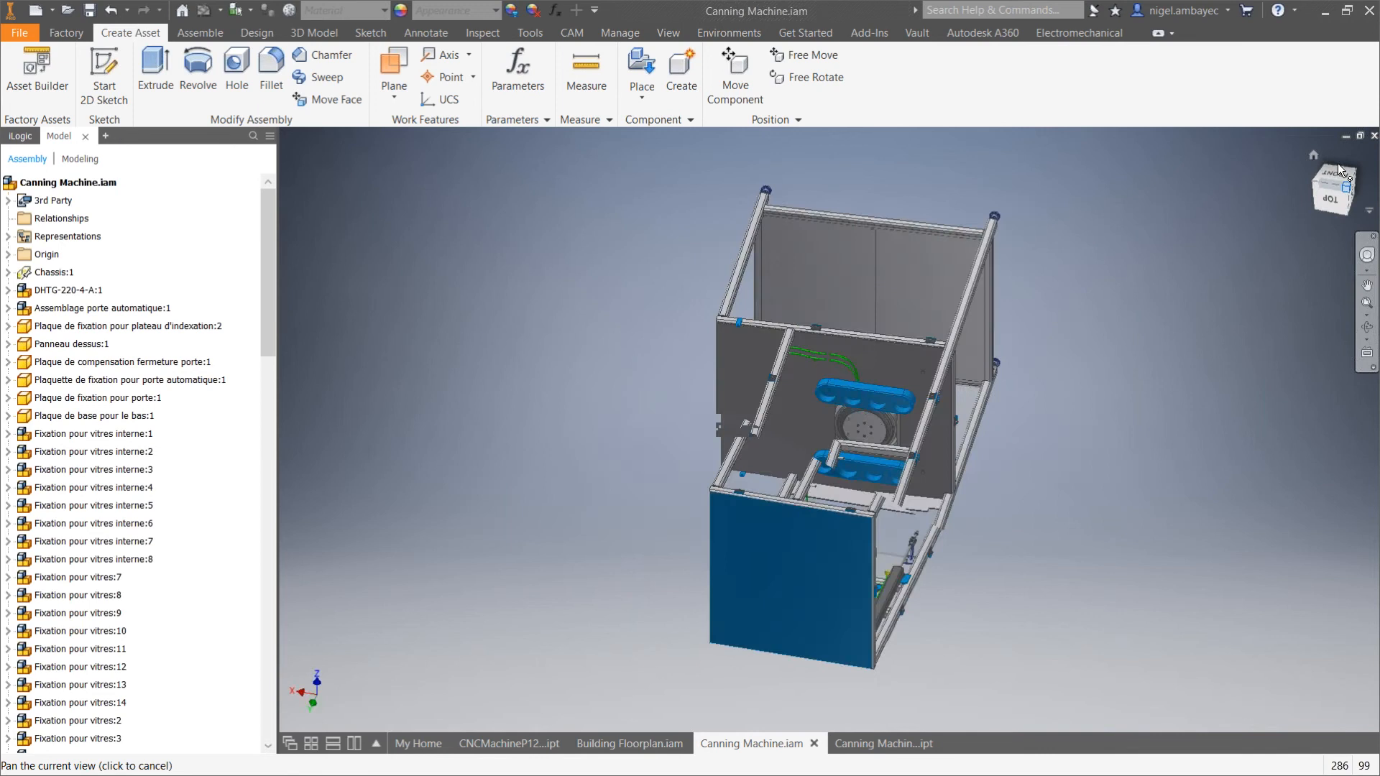
left_click(1335, 215)
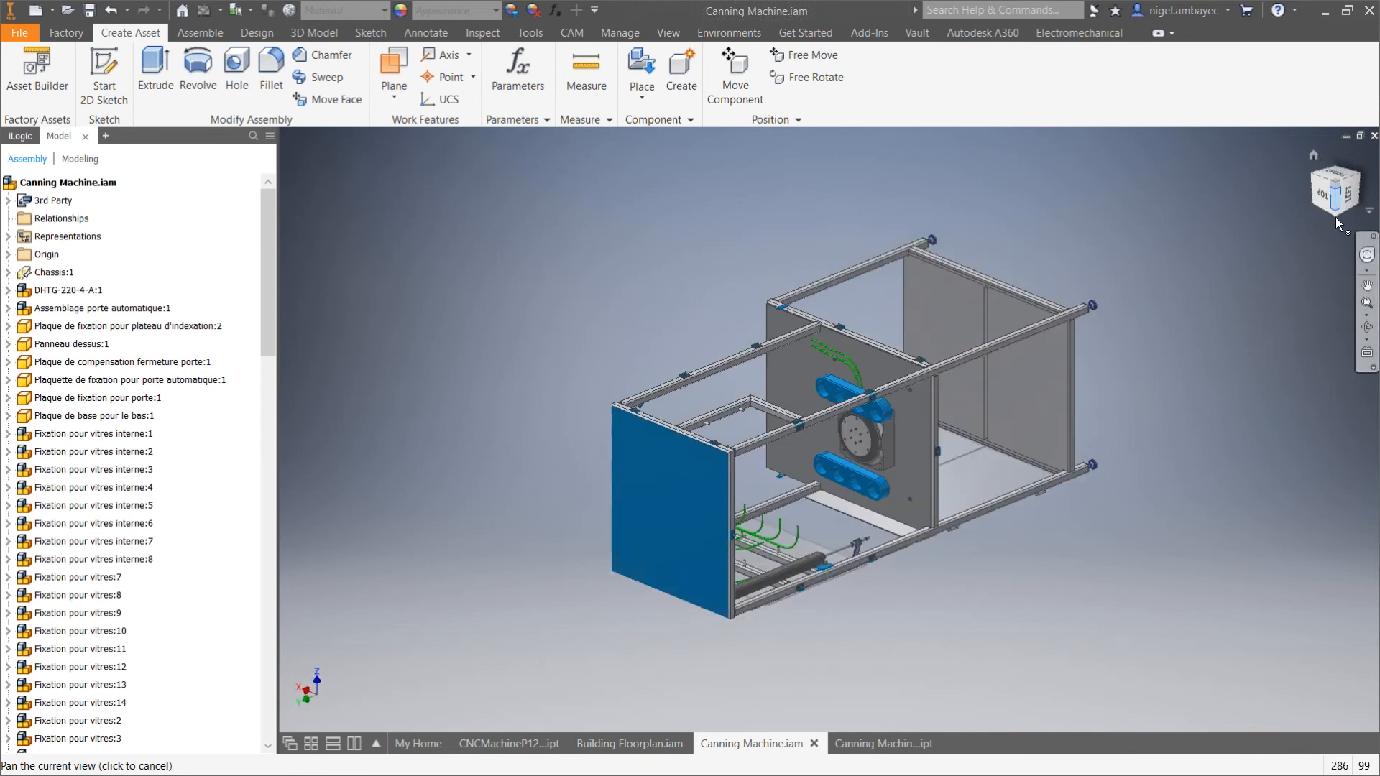
left_click(1331, 195)
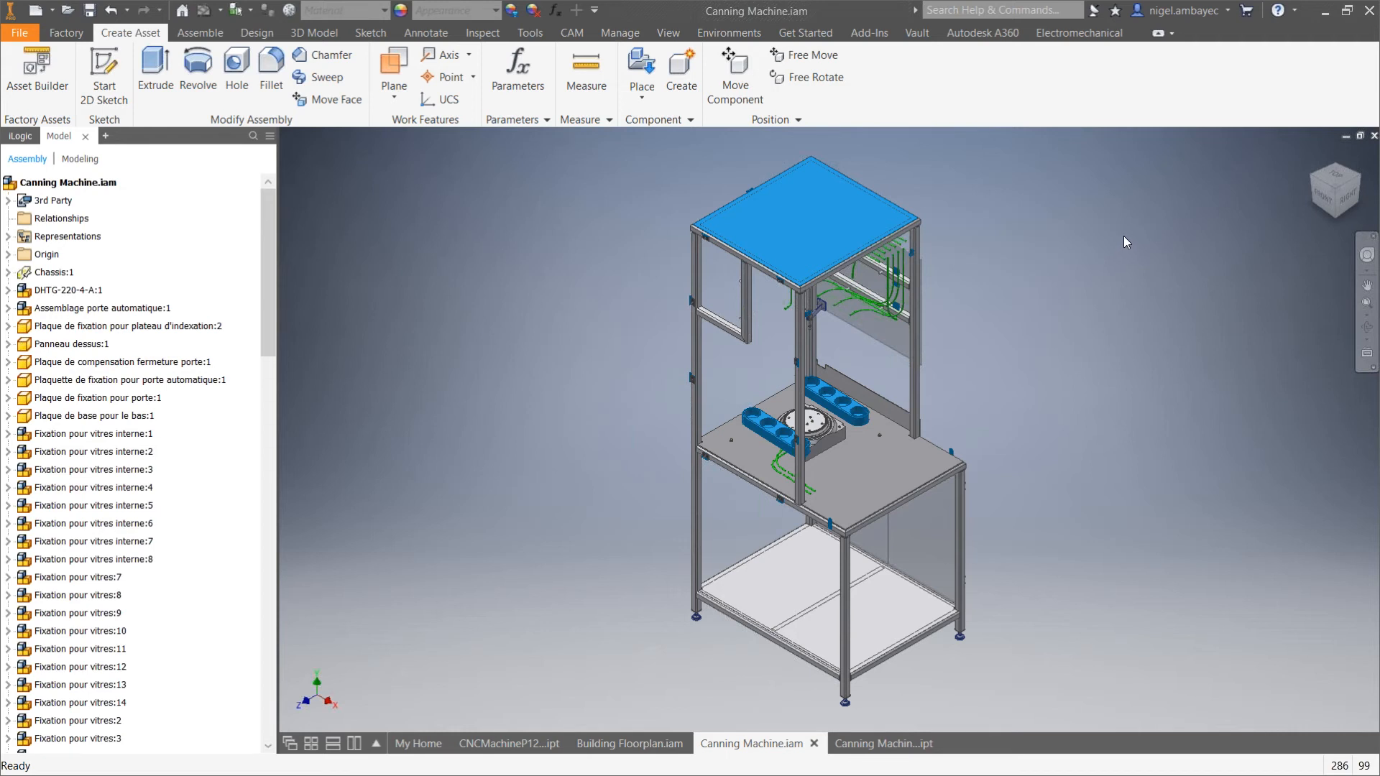
left_click(527, 35)
left_click(483, 33)
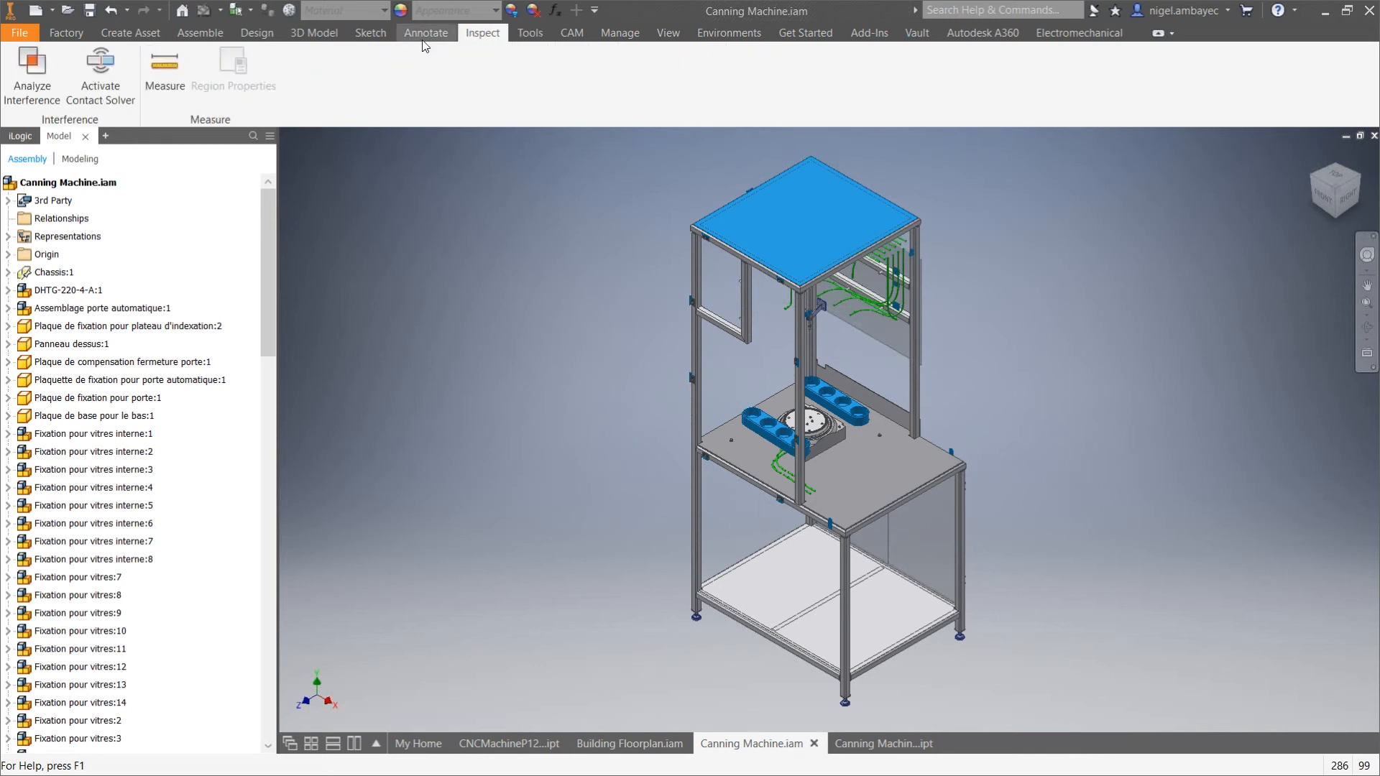
left_click(314, 34)
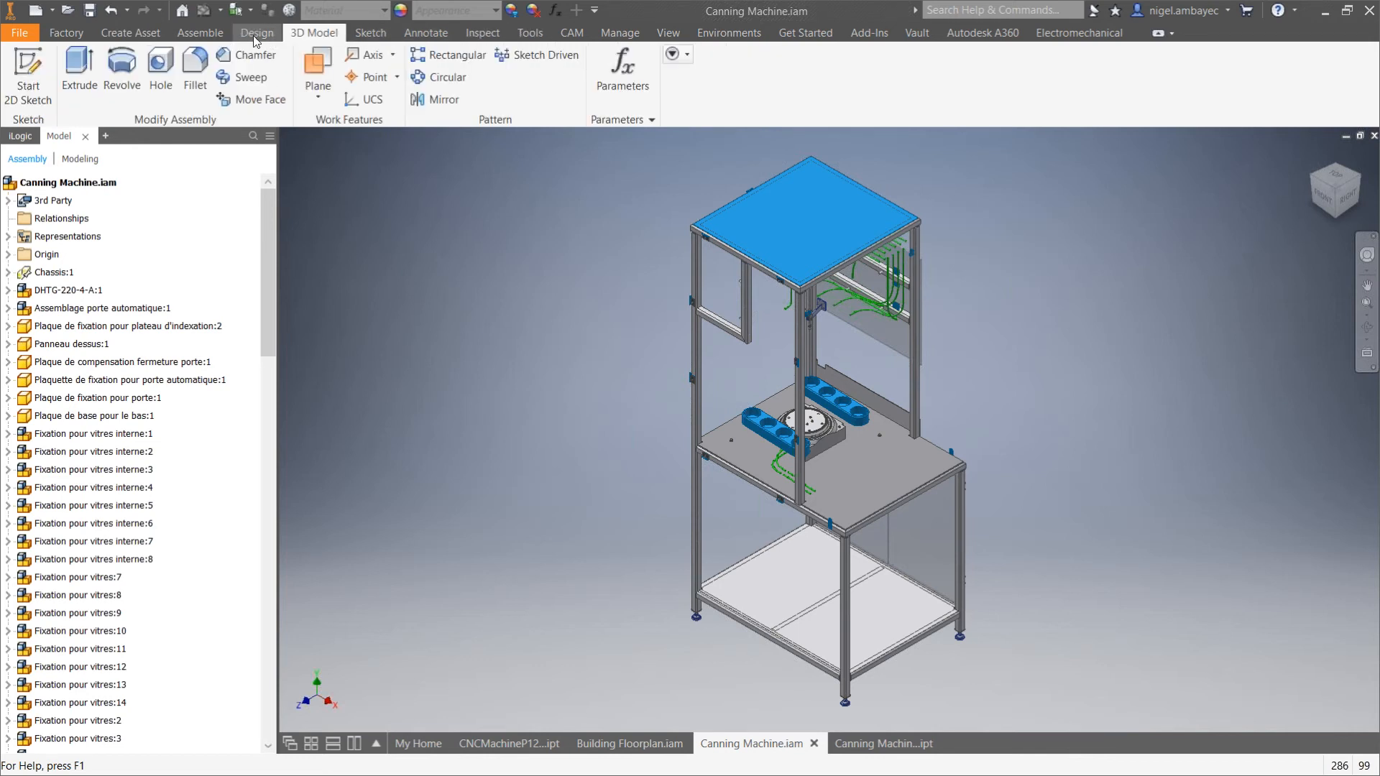
left_click(209, 35)
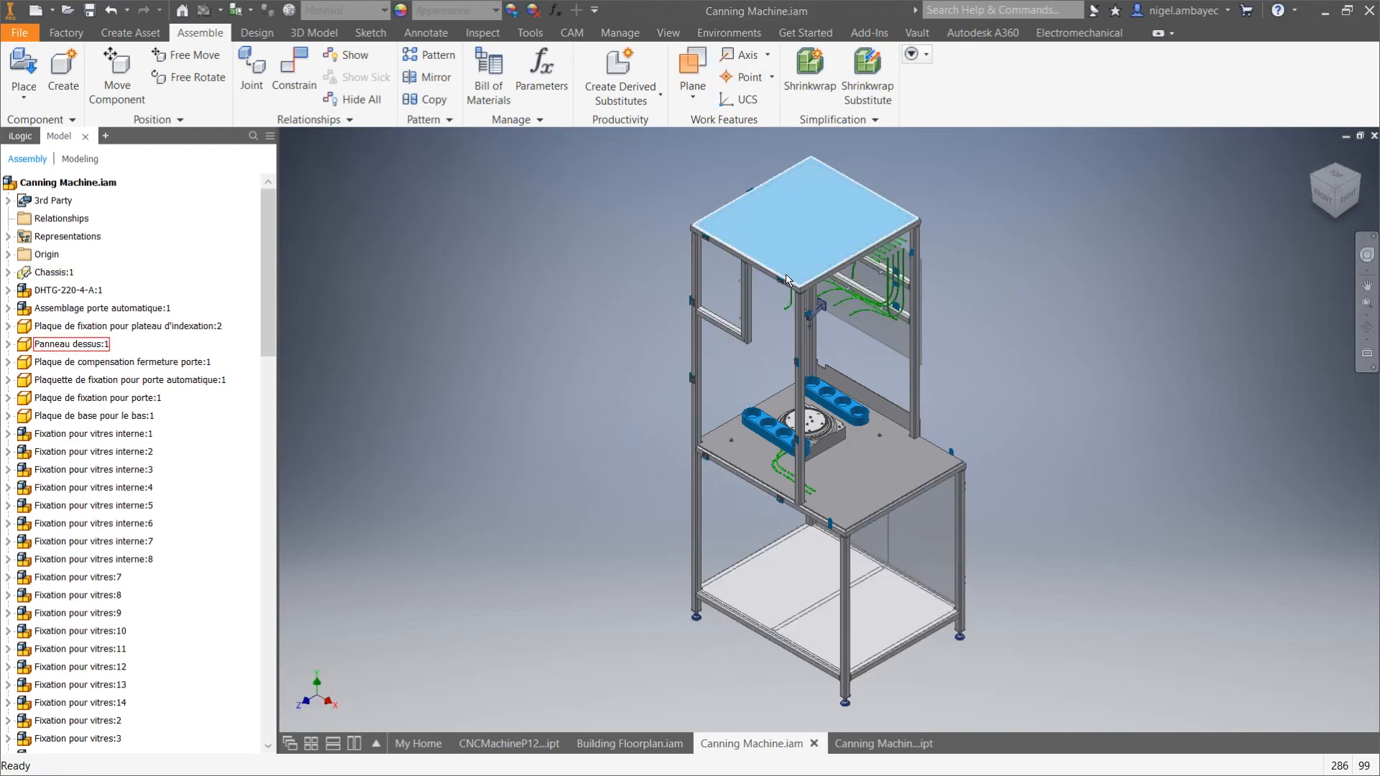
Compare the Canning Machine_Shrinkwrap_1.ipt part with the component list of the original Canning Machine assembly.
left_click(878, 744)
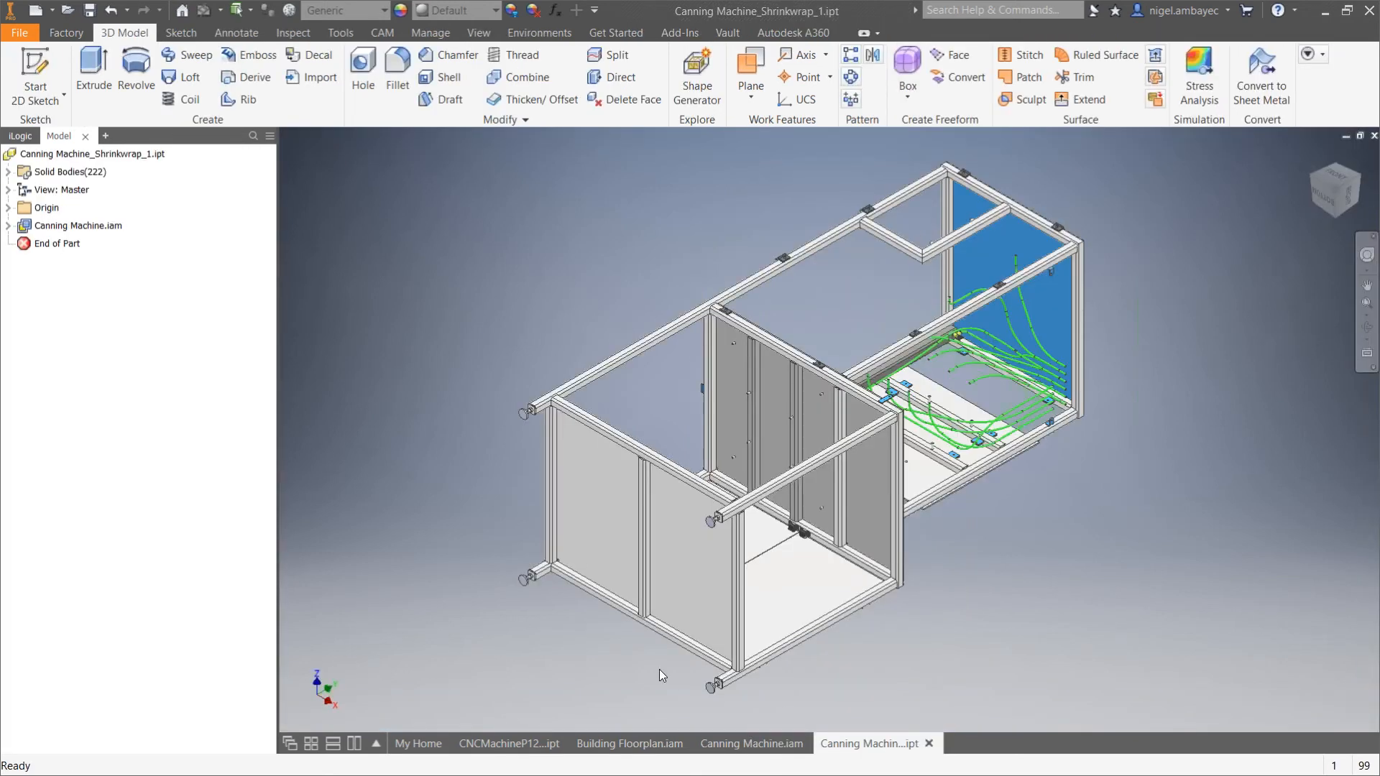
left_click(735, 742)
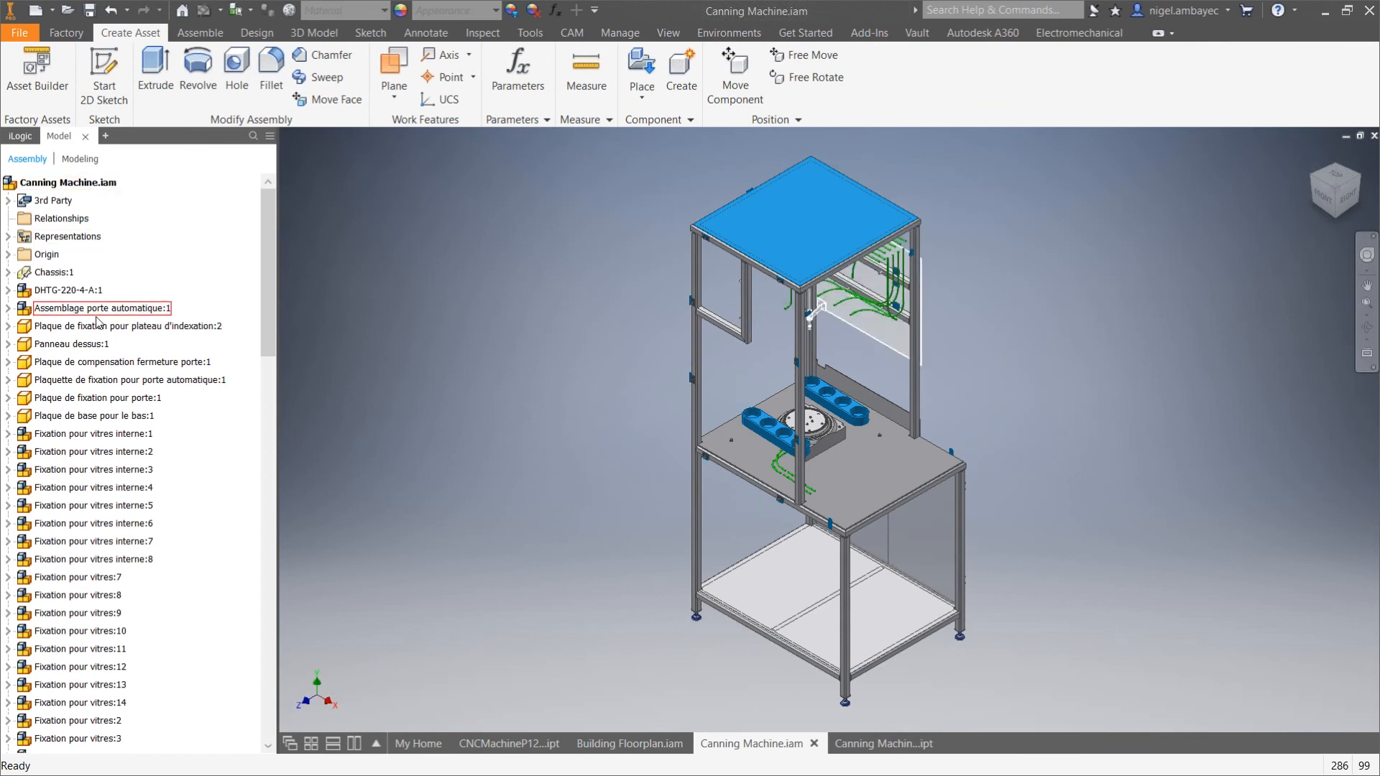
scroll(119, 514, "down", 11)
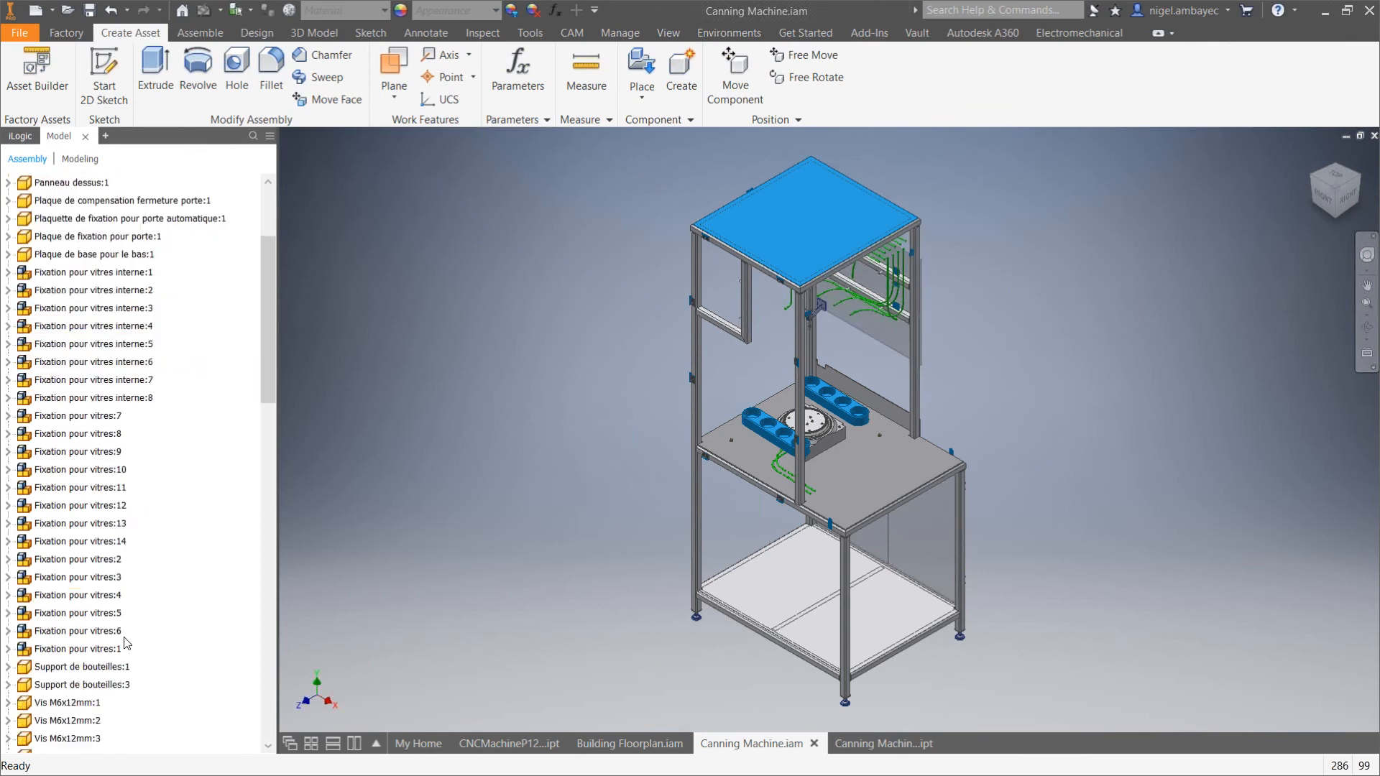
scroll(104, 600, "up", 11)
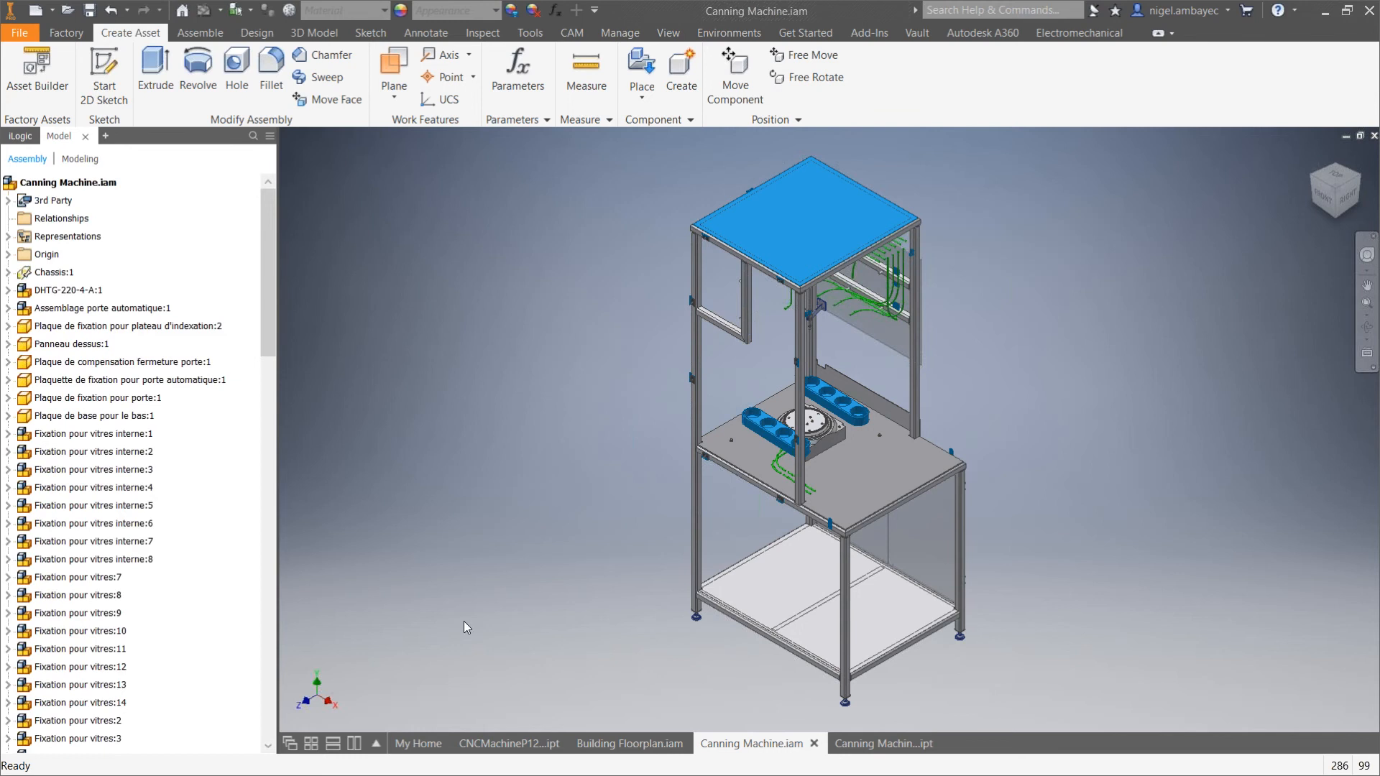
Check the Canning Machine_Shrinkwrap_1.ipt part in its home view and open it in Asset Builder.
left_click(891, 746)
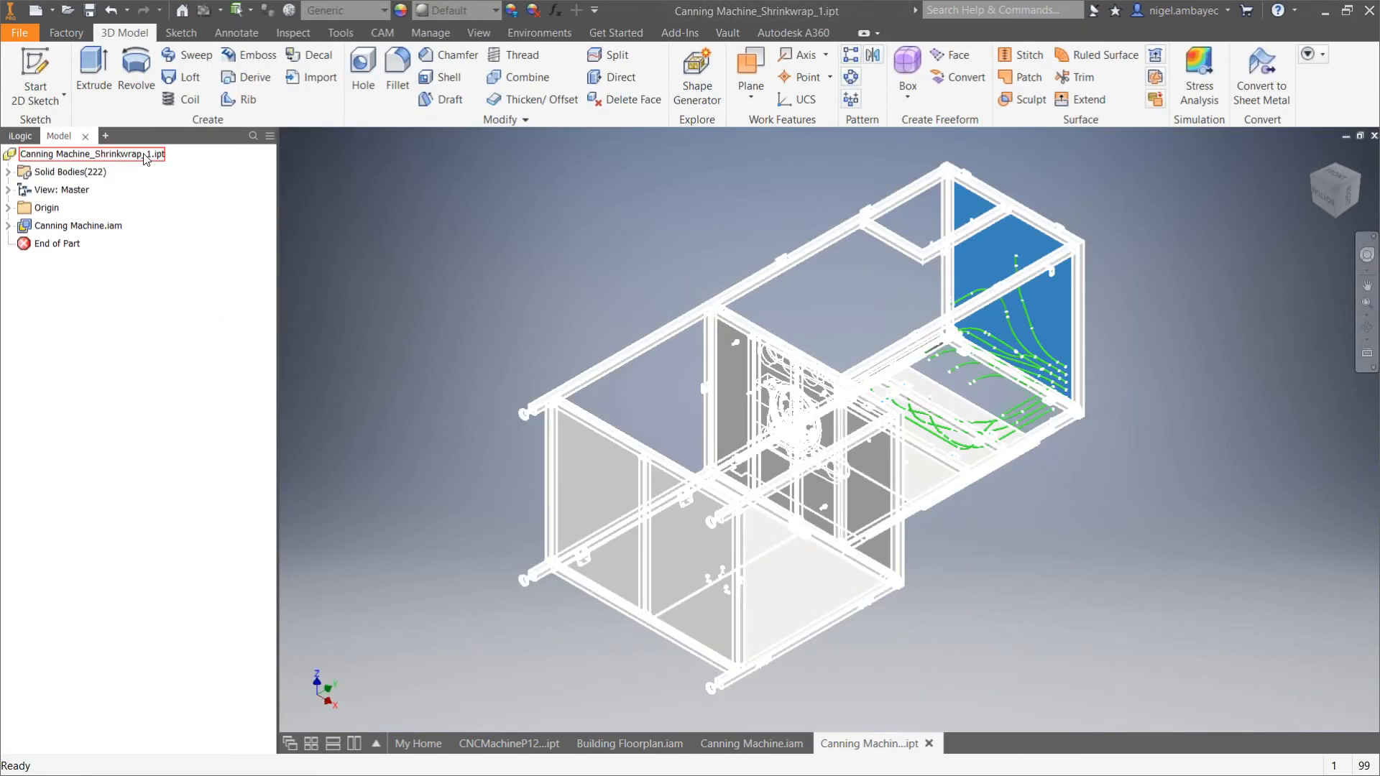
left_click(1312, 158)
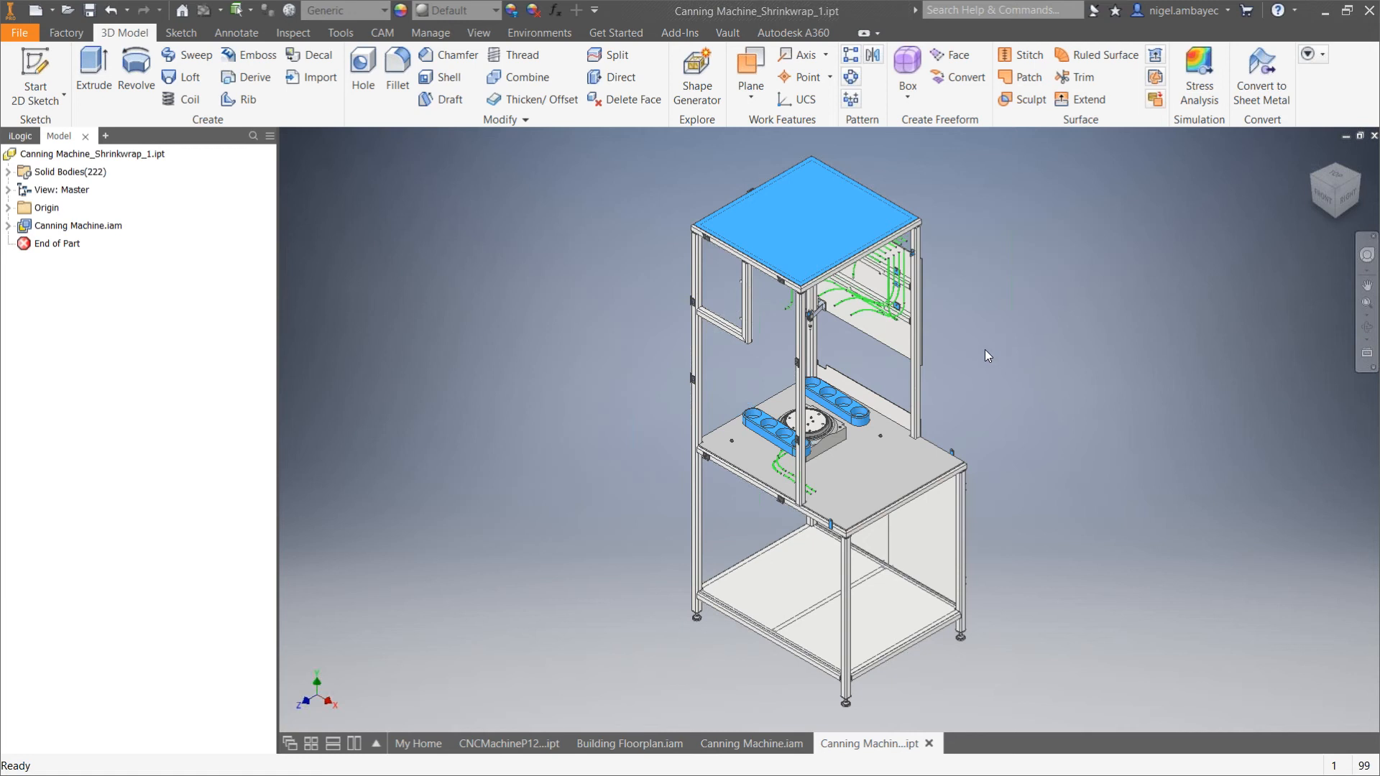
left_click(70, 33)
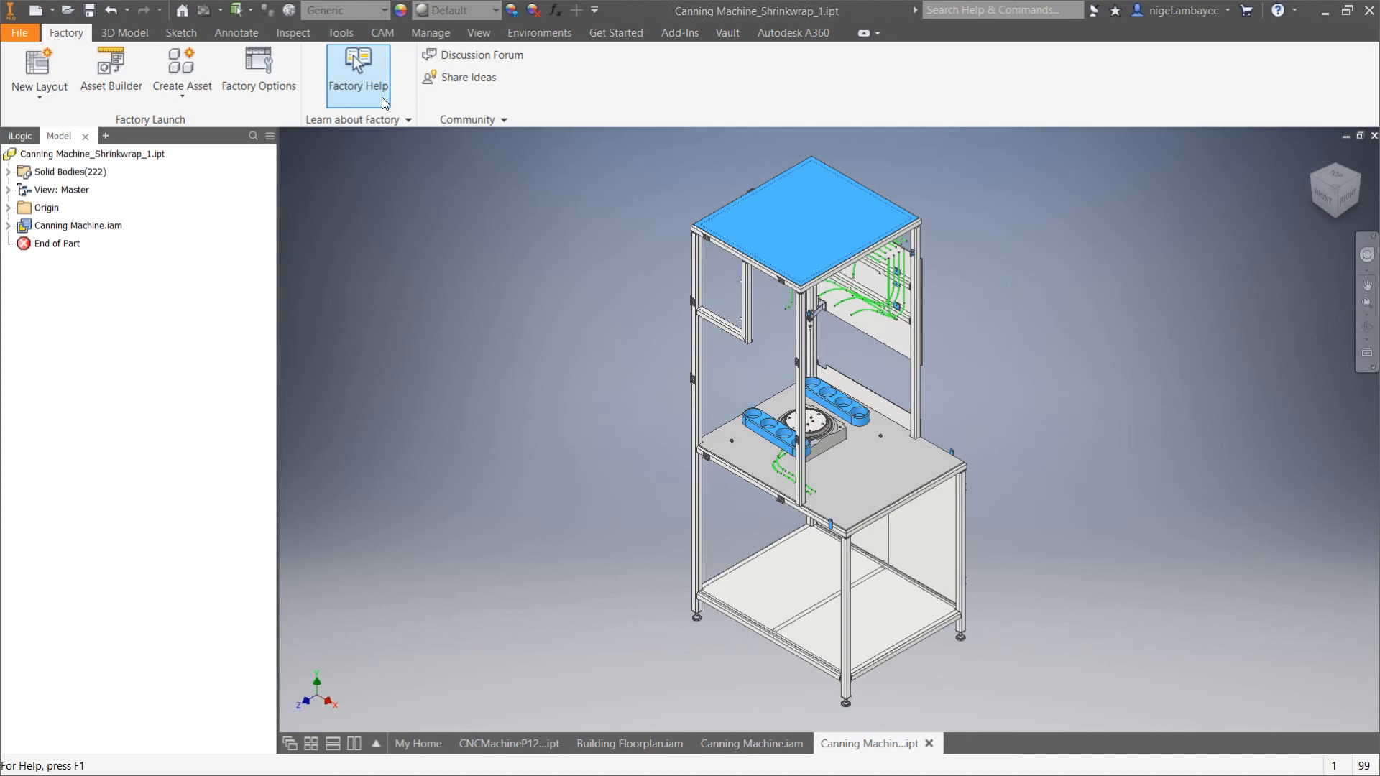
left_click(110, 94)
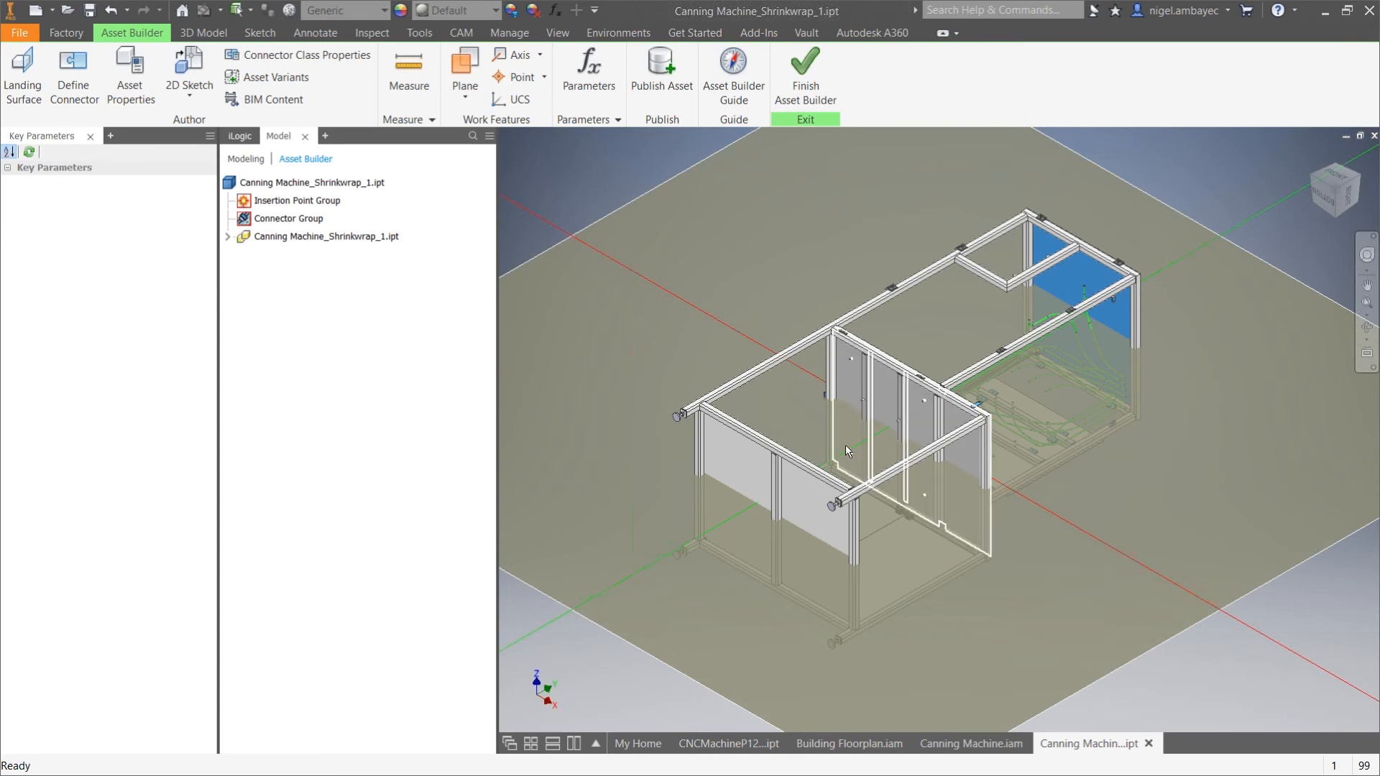
mouse_move(870, 472)
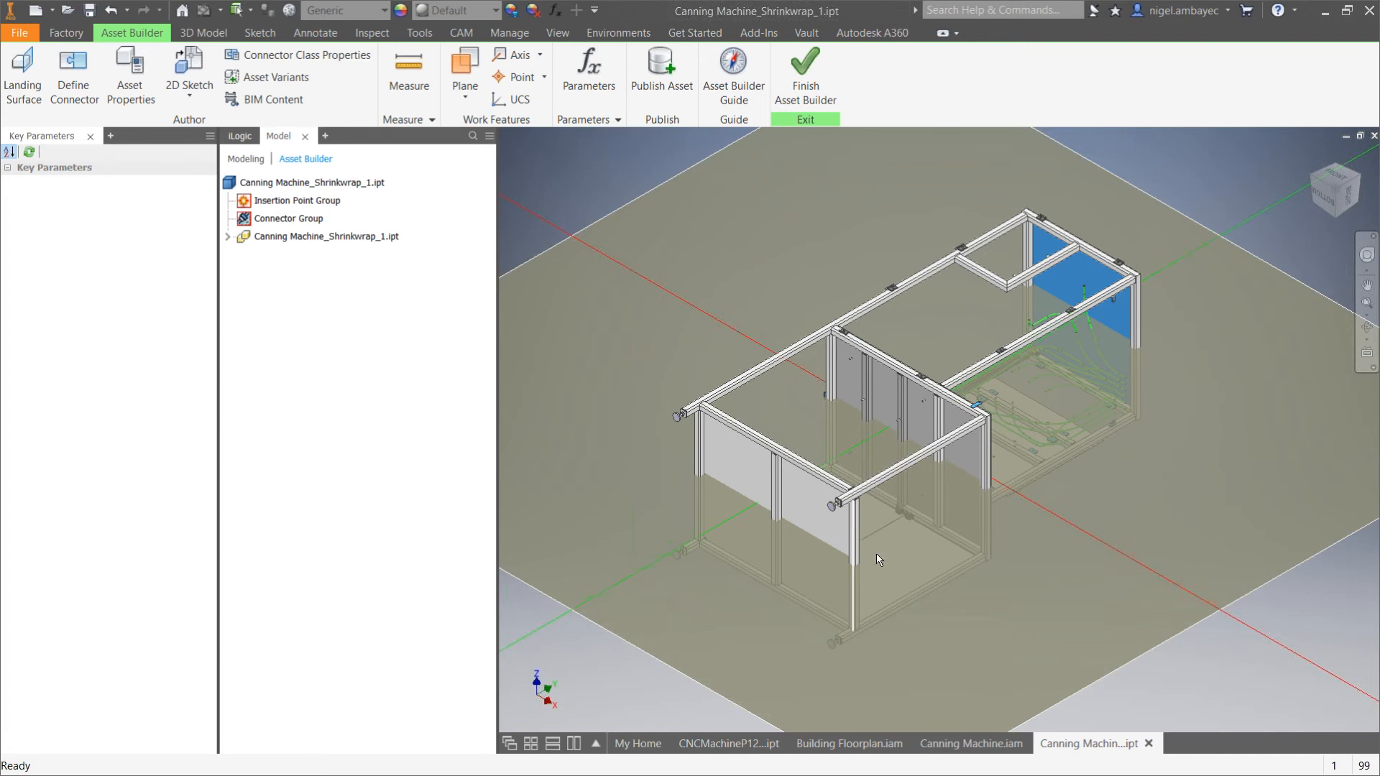
mouse_move(876, 553)
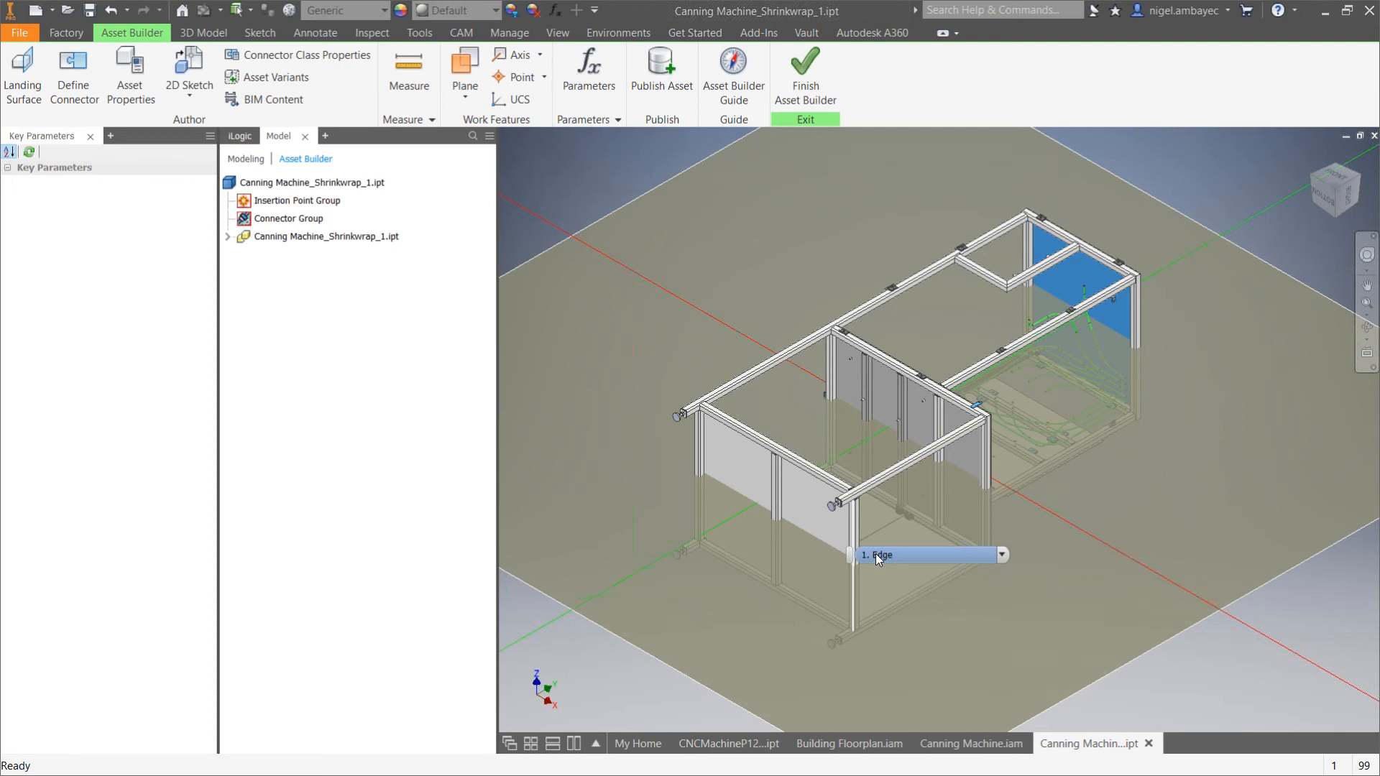
left_click(32, 84)
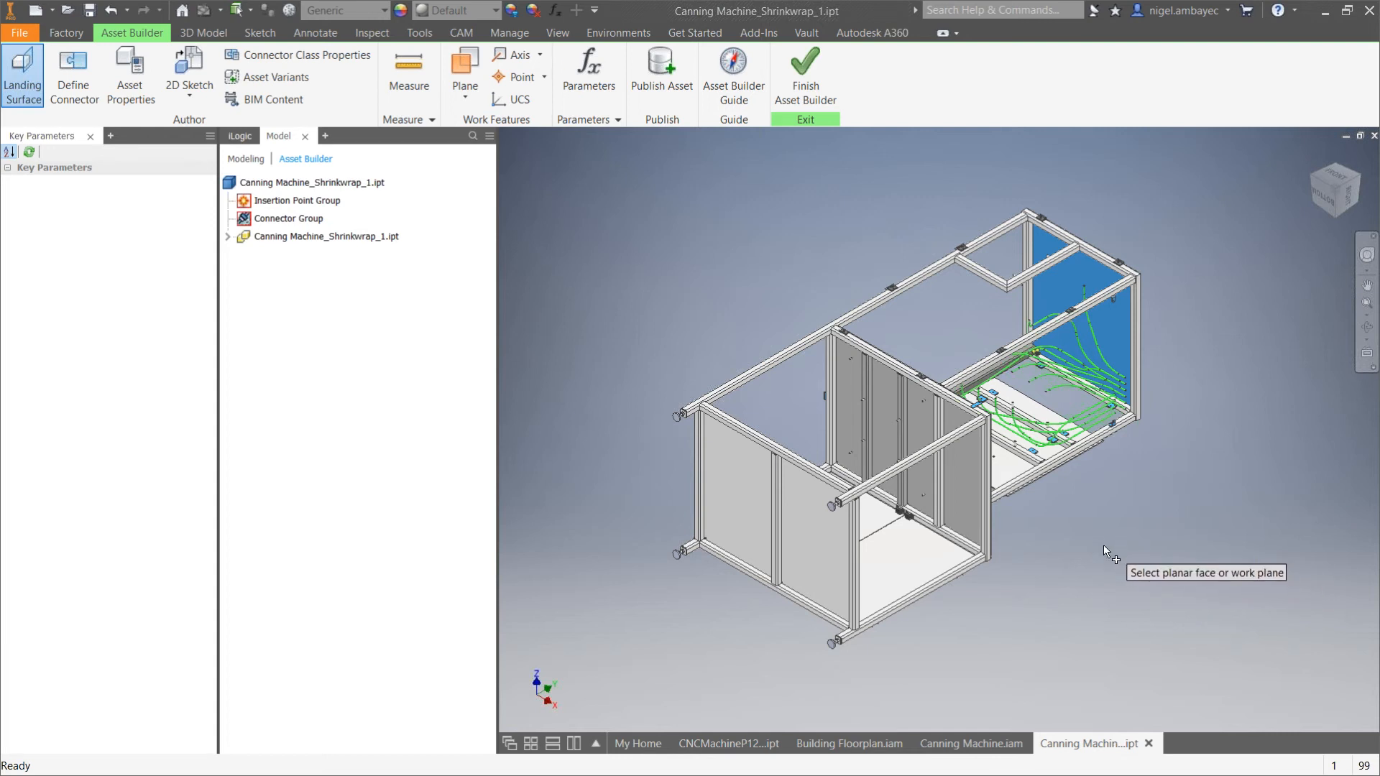
middle_click_drag(1172, 567, 1008, 569, "shift")
scroll(997, 646, "up", 2)
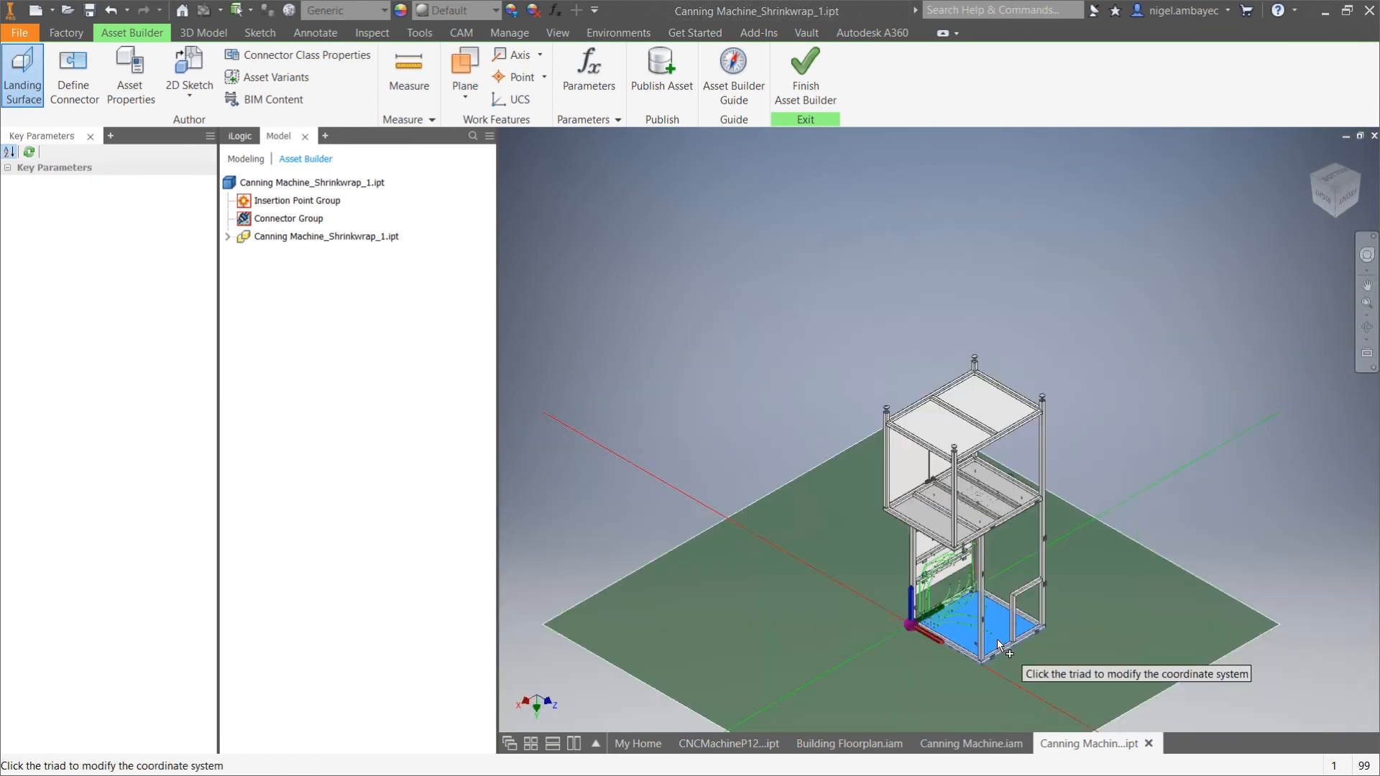
scroll(989, 632, "down", 3)
scroll(990, 635, "up", 2)
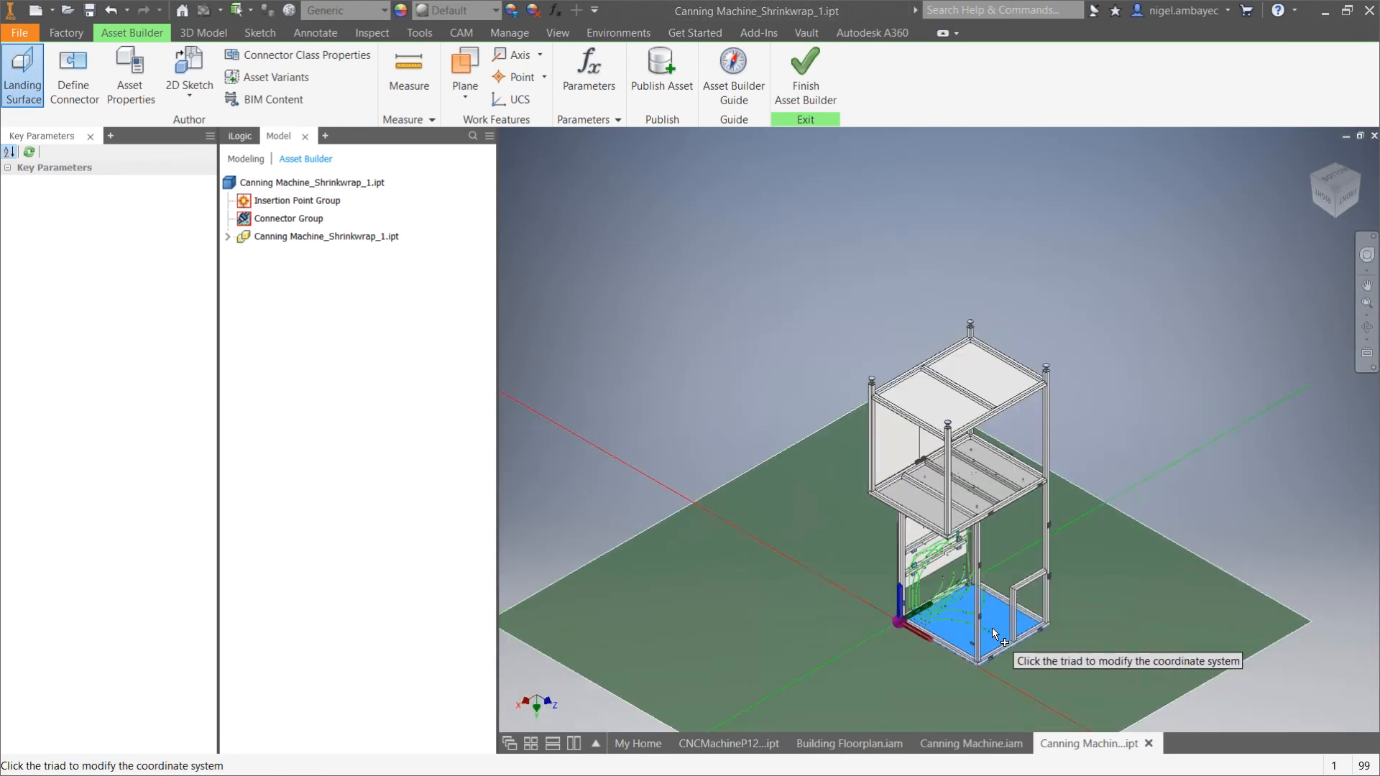
scroll(958, 431, "down", 3)
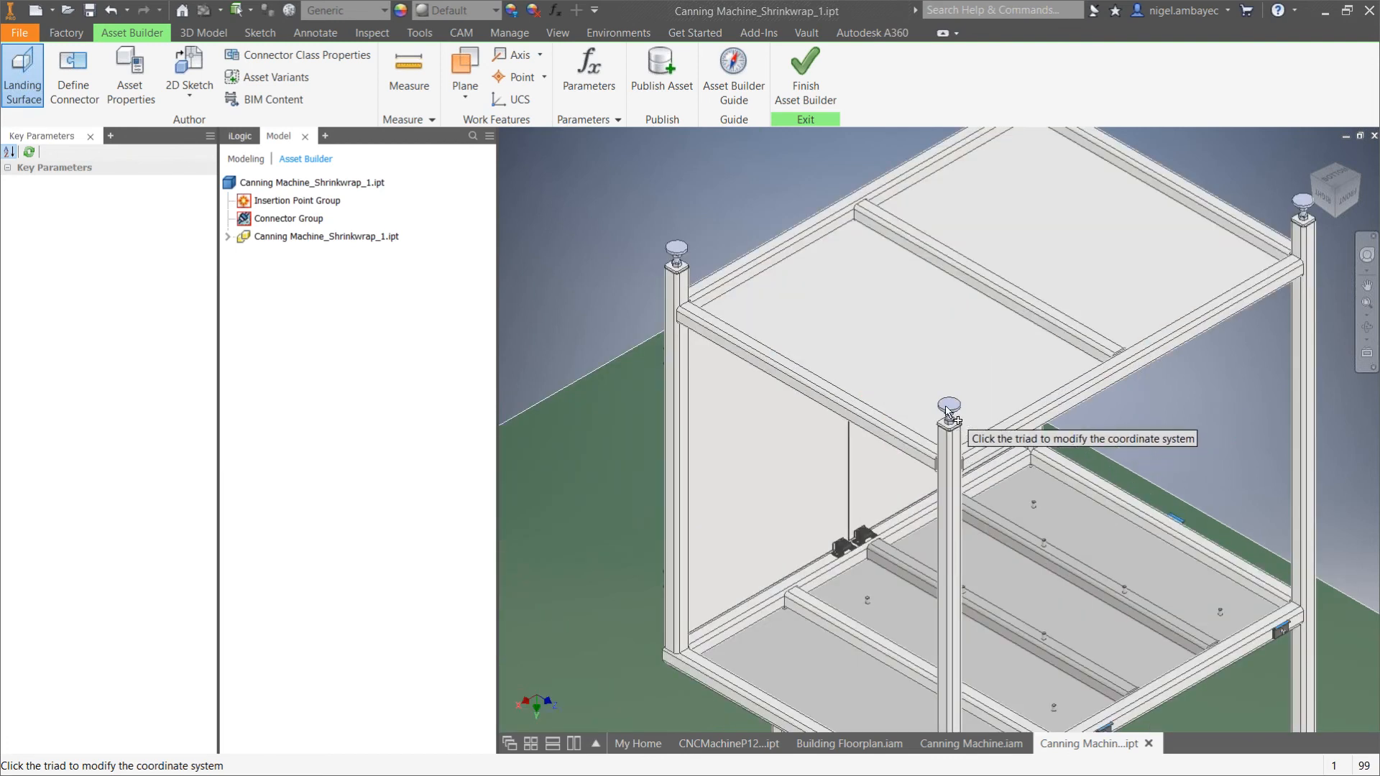
scroll(959, 496, "up", 1)
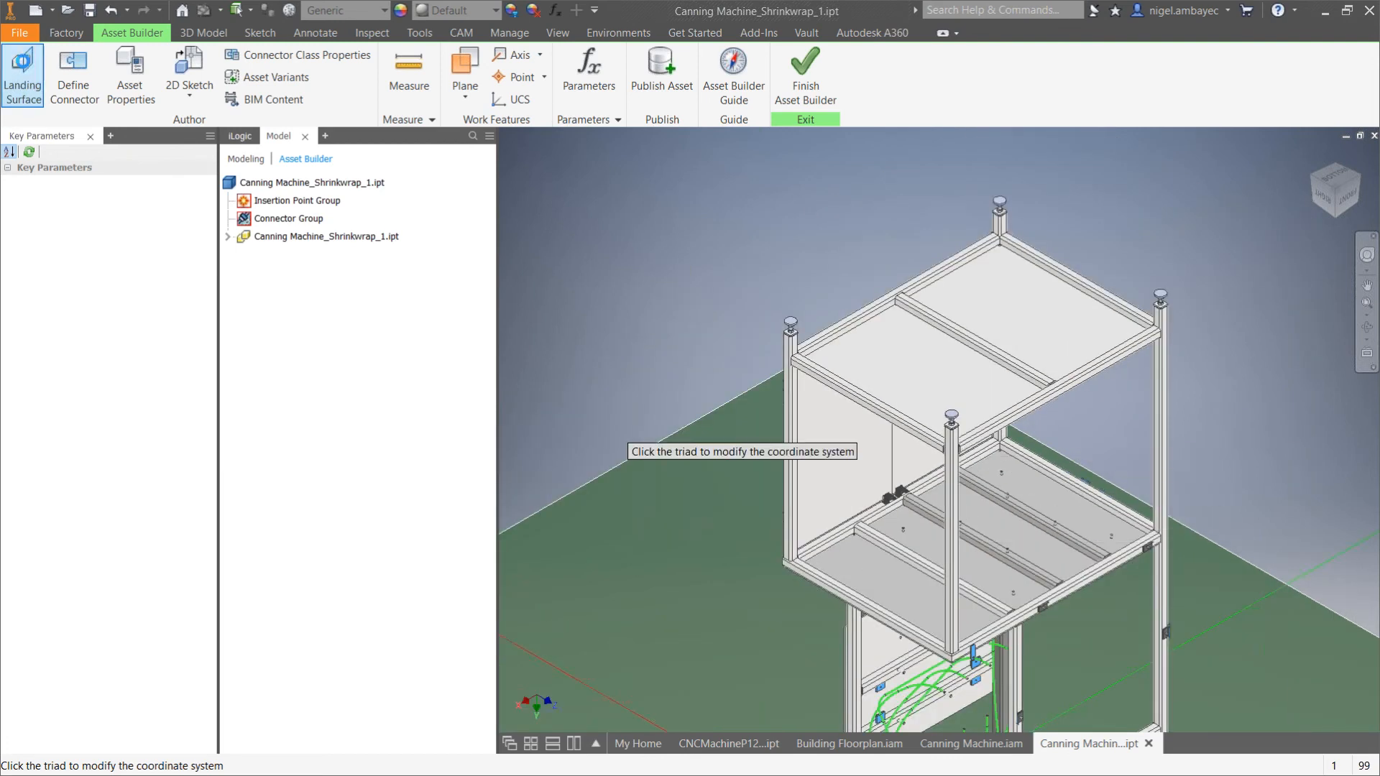
Place the landing surface on the underside of one of the machine's levelling feet.
left_click(17, 57)
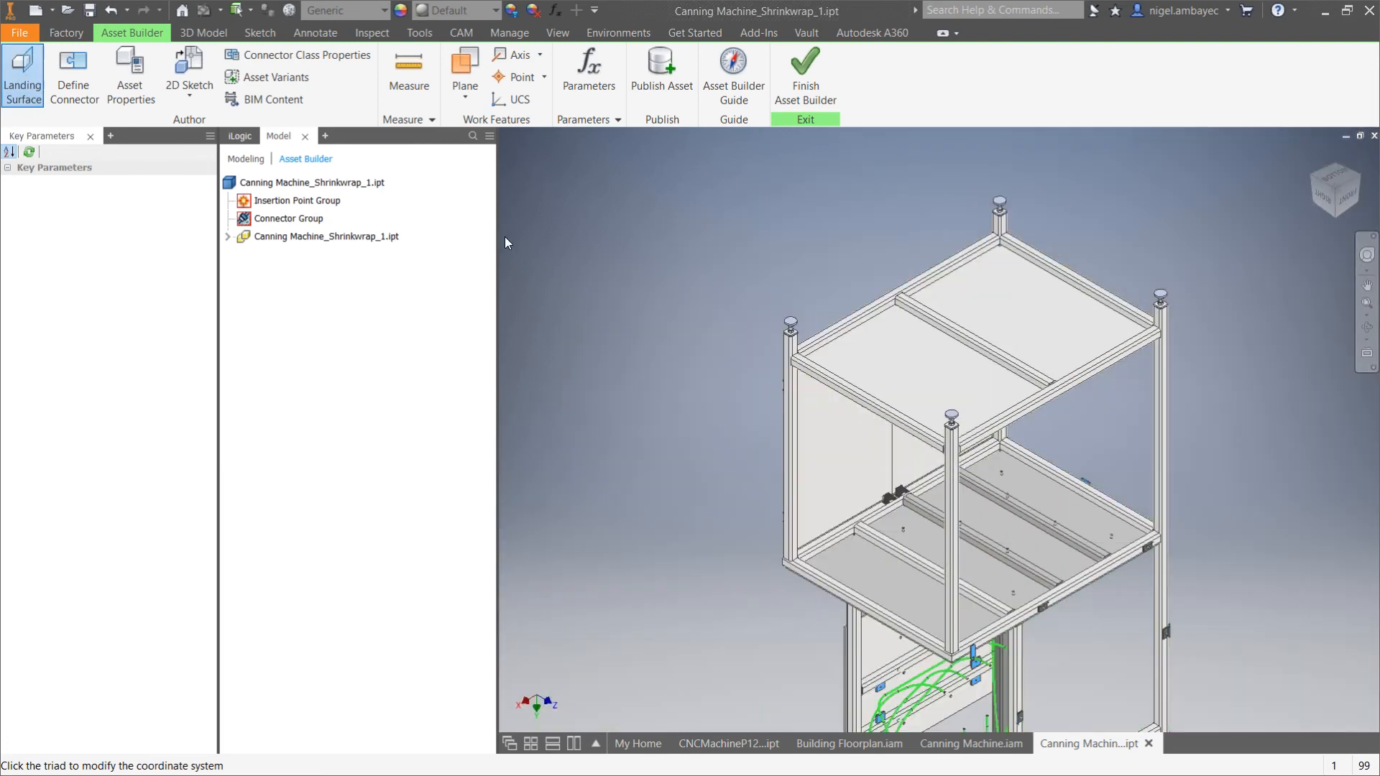
left_click(792, 320)
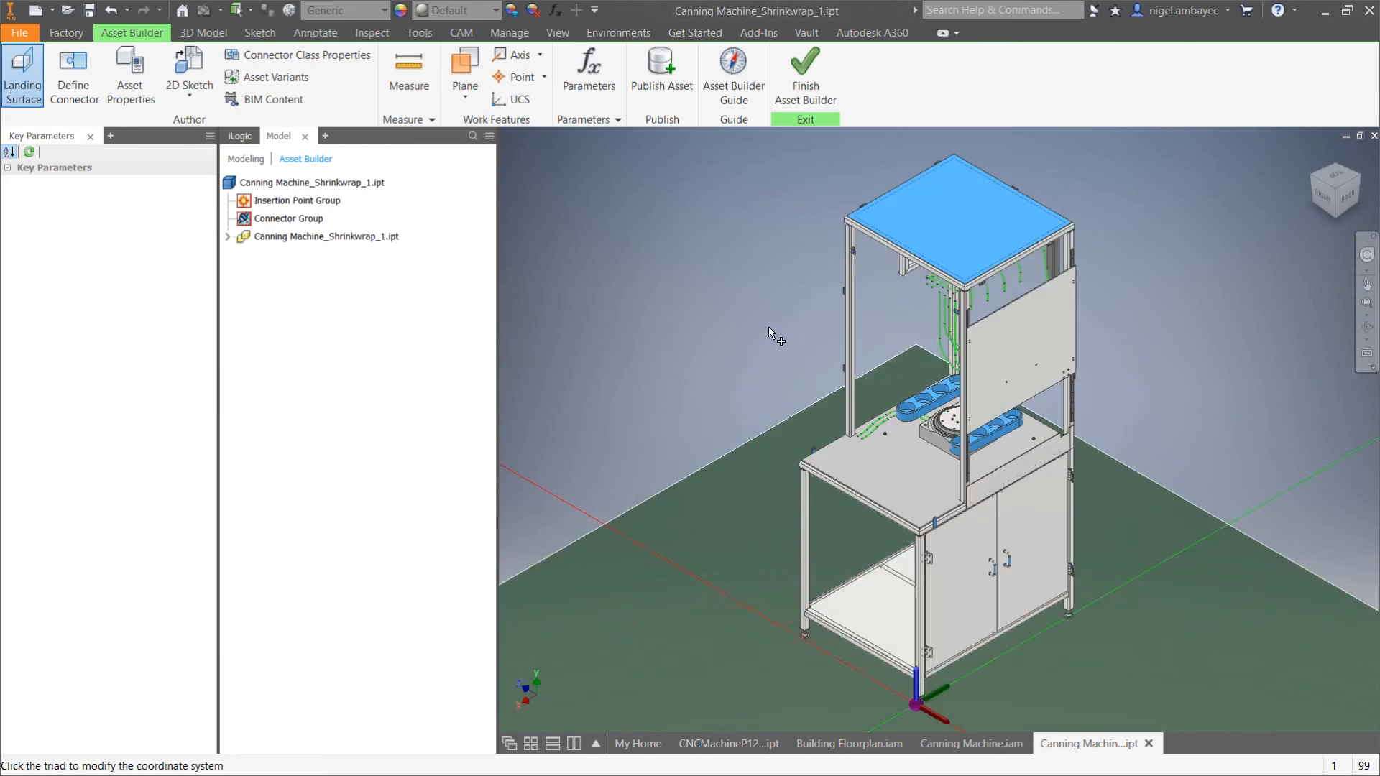
middle_click_drag(737, 575, 647, 500)
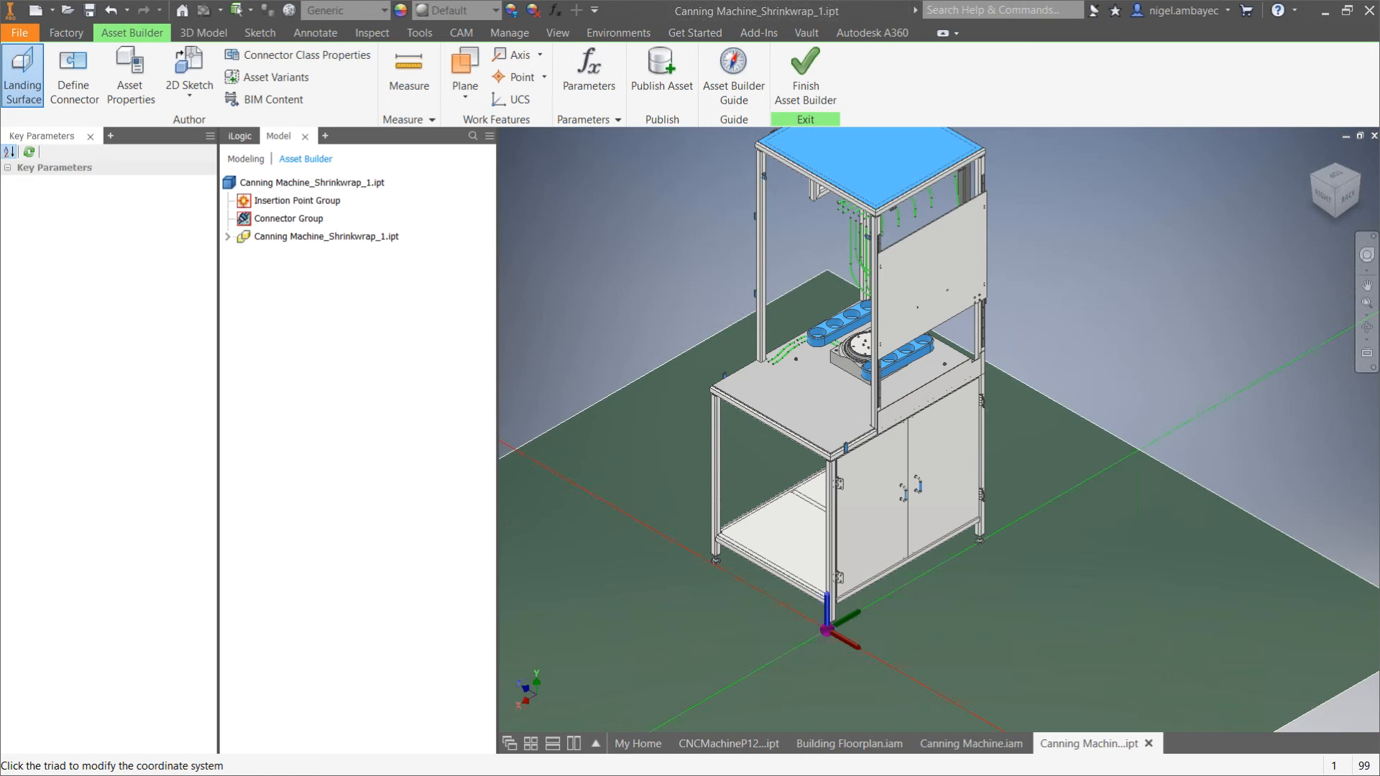
left_click_drag(1135, 327, 406, 290)
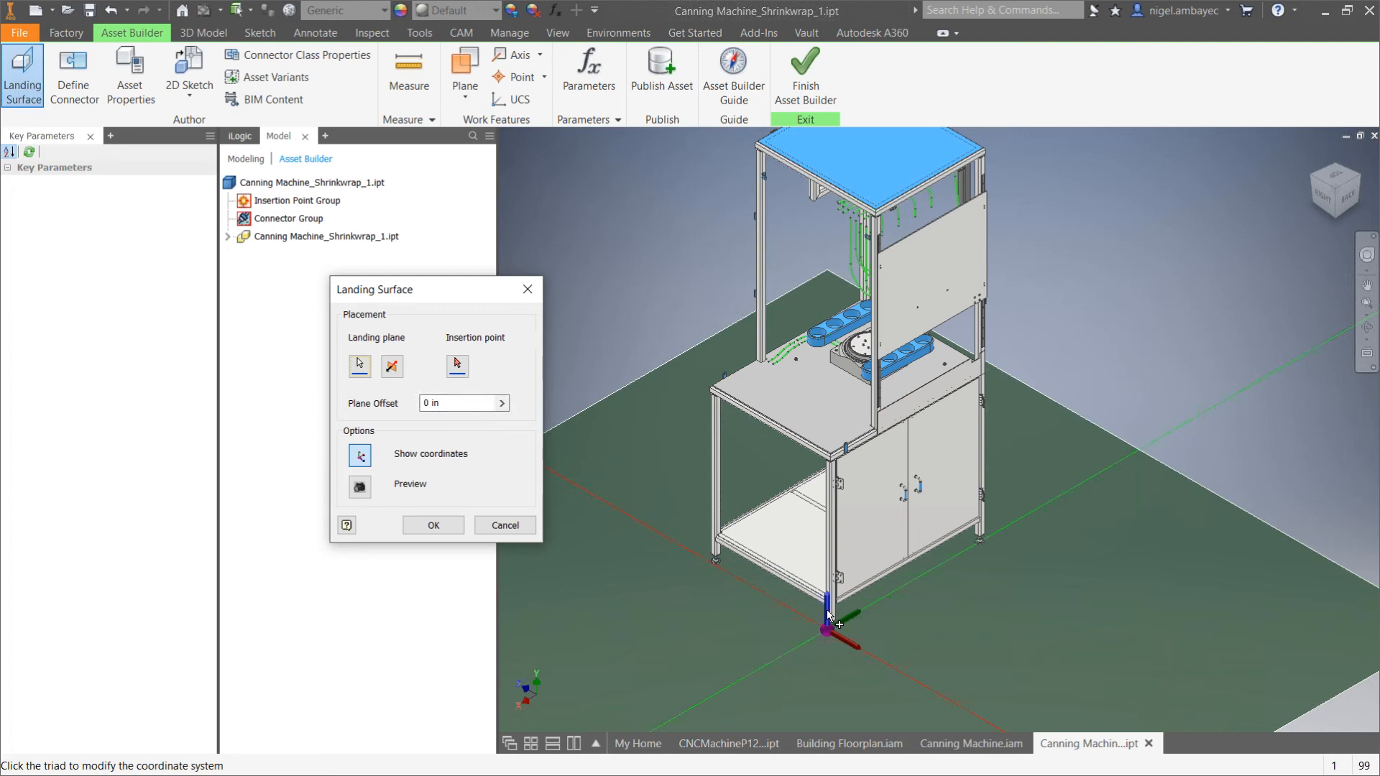
Try the axes of the landing surface's triad and reset the plane offset to -0 in.
mouse_move(831, 611)
left_mouse_down()
mouse_move(822, 554)
mouse_move(811, 641)
mouse_move(816, 581)
mouse_move(819, 611)
left_mouse_up()
left_click(859, 610)
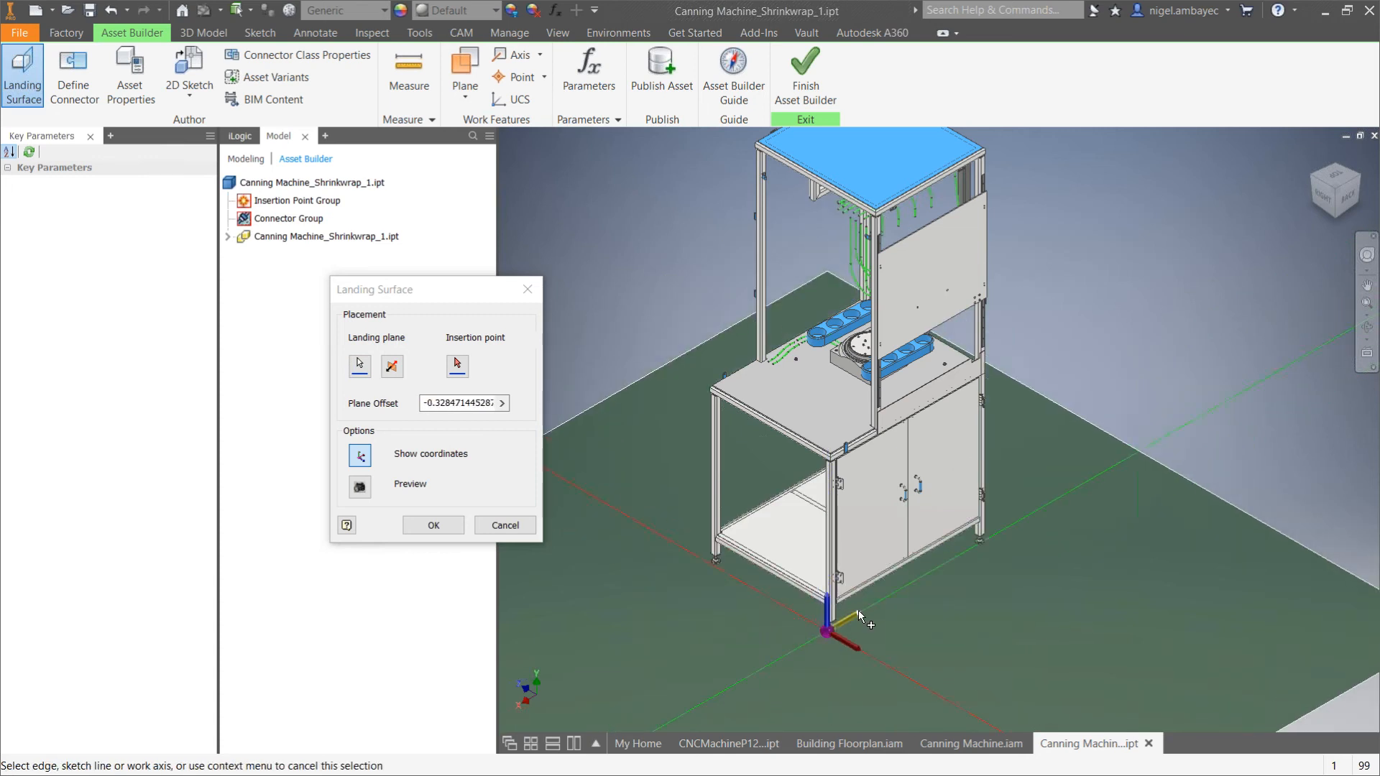
left_click(859, 648)
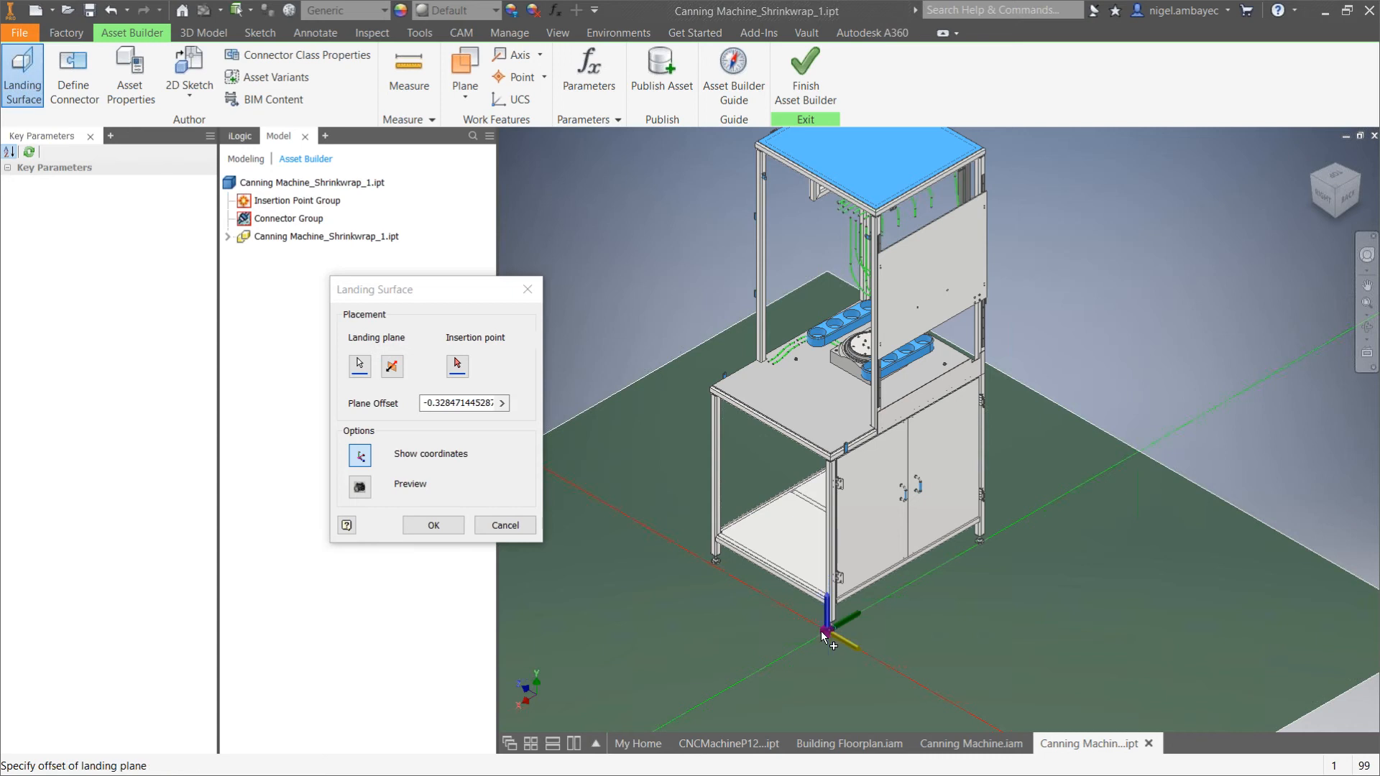
double_click(445, 402)
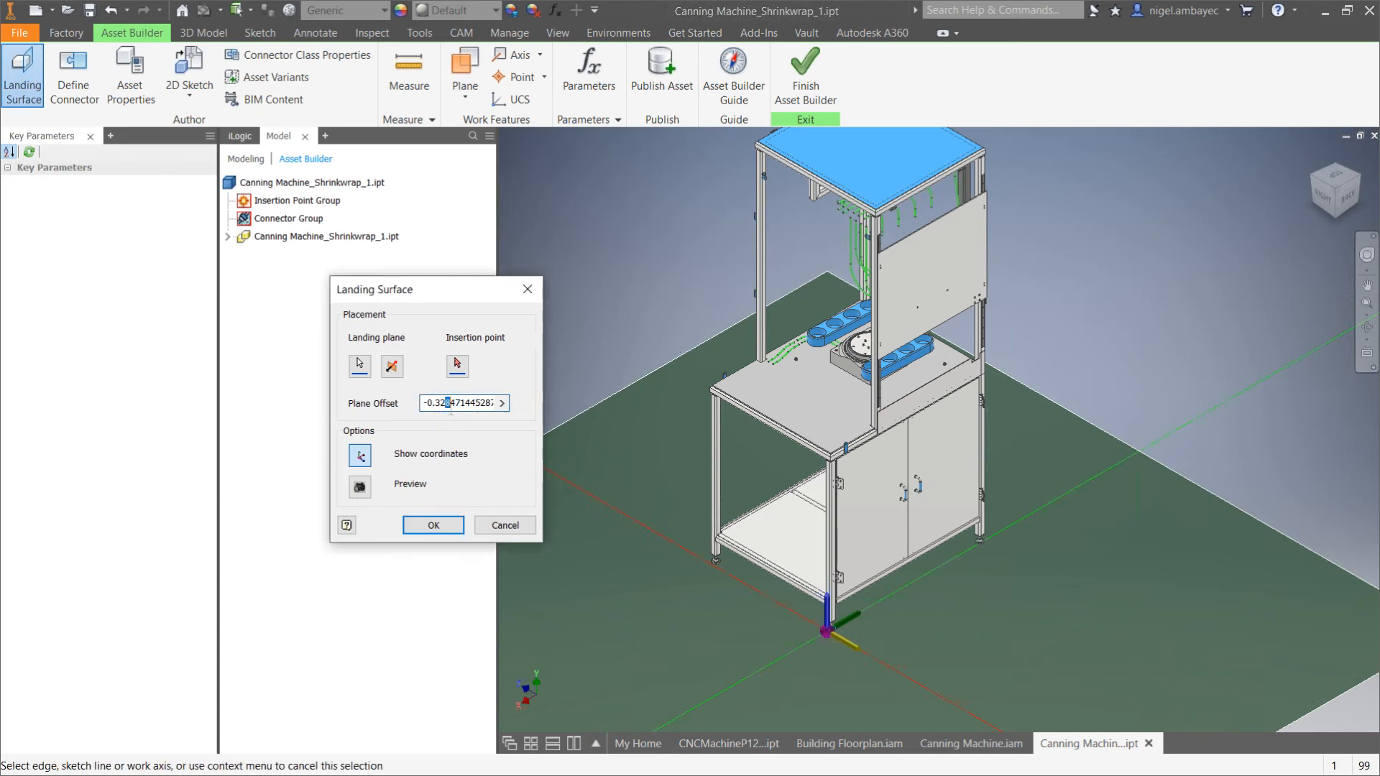
type("-0in")
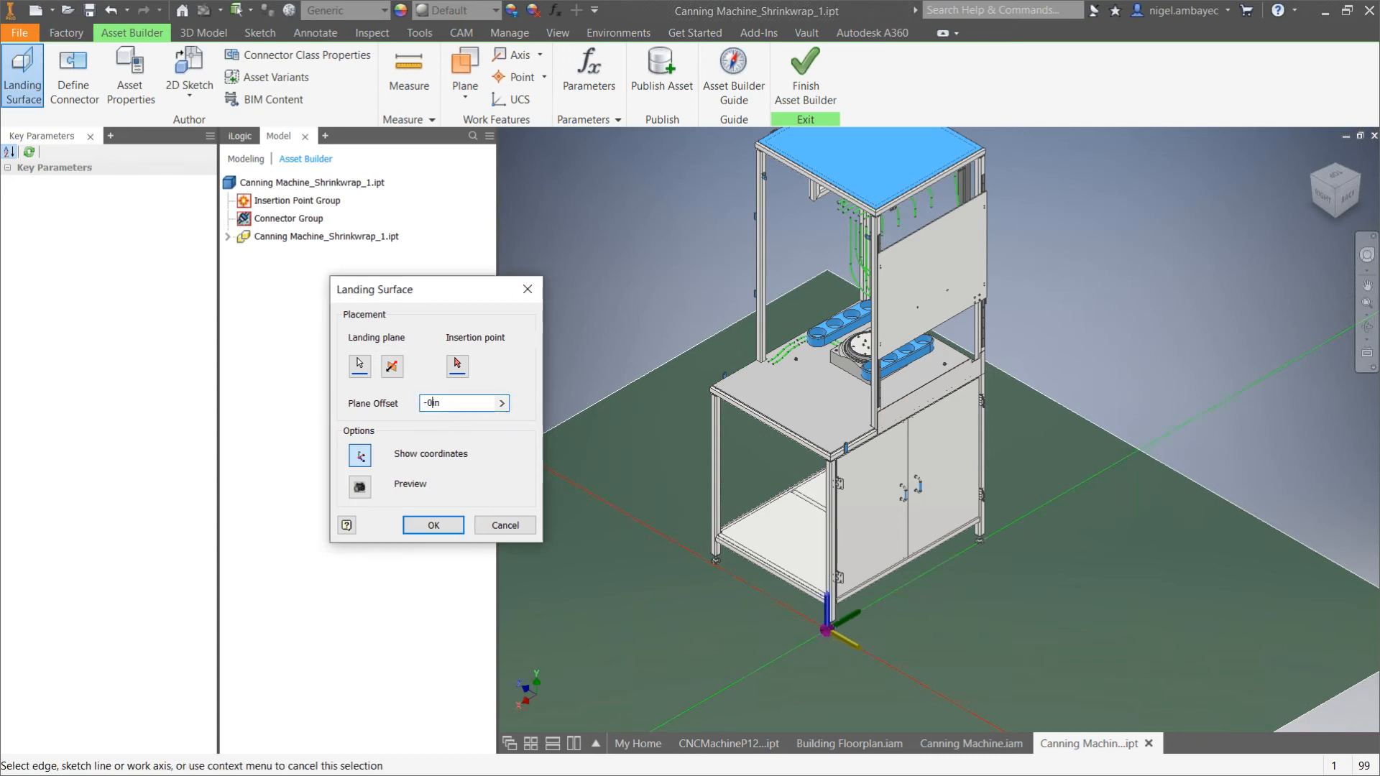
Set the insertion point at the centre of the foot under the outer corner of the open shelf side, and confirm the landing surface.
left_click(457, 365)
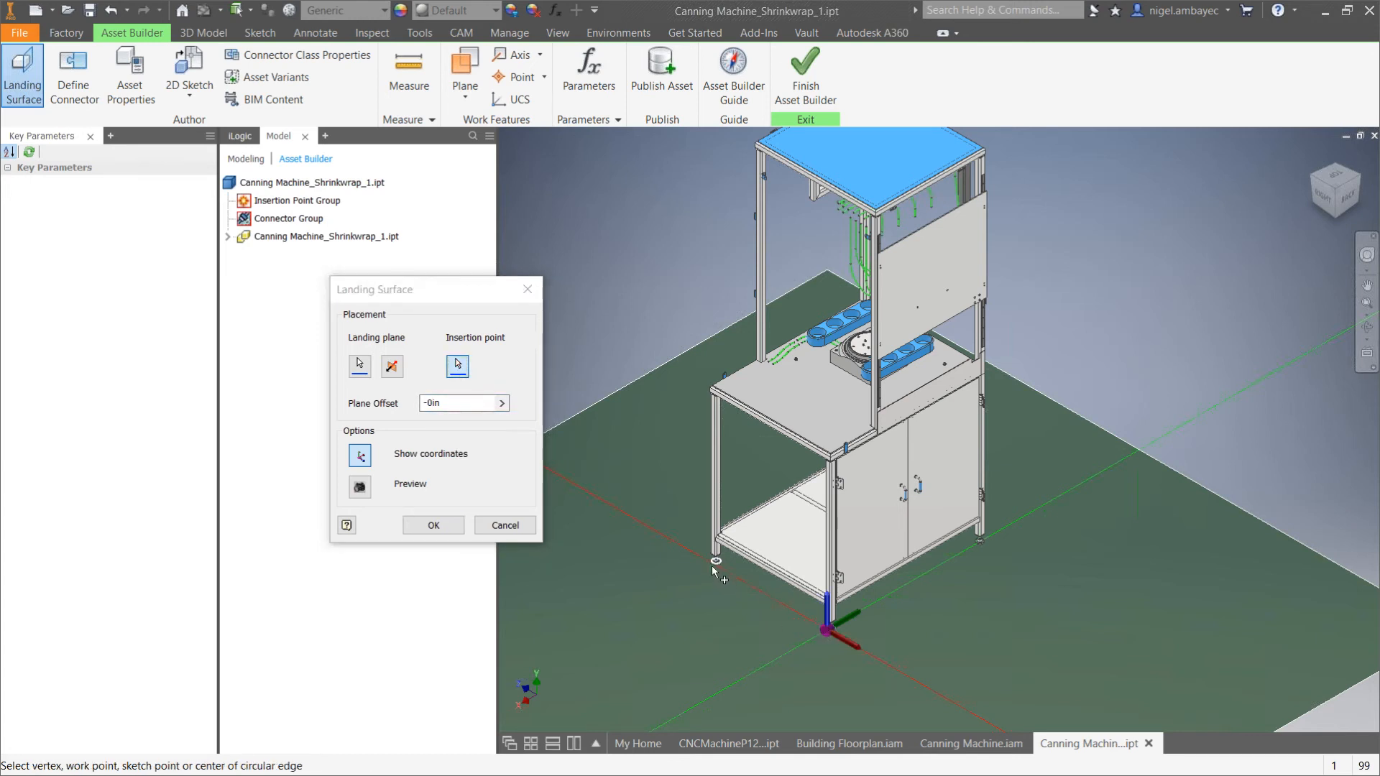
scroll(718, 566, "up", 5)
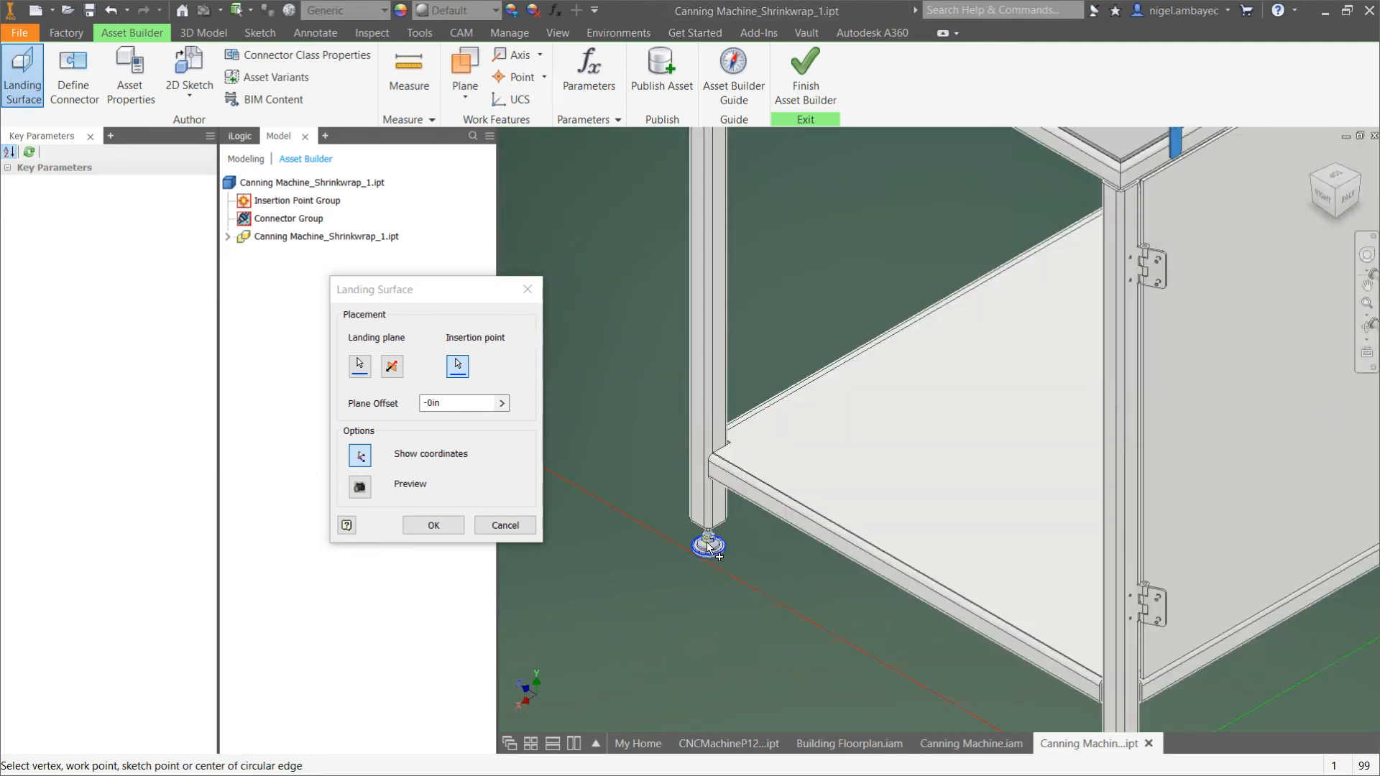
left_click(705, 545)
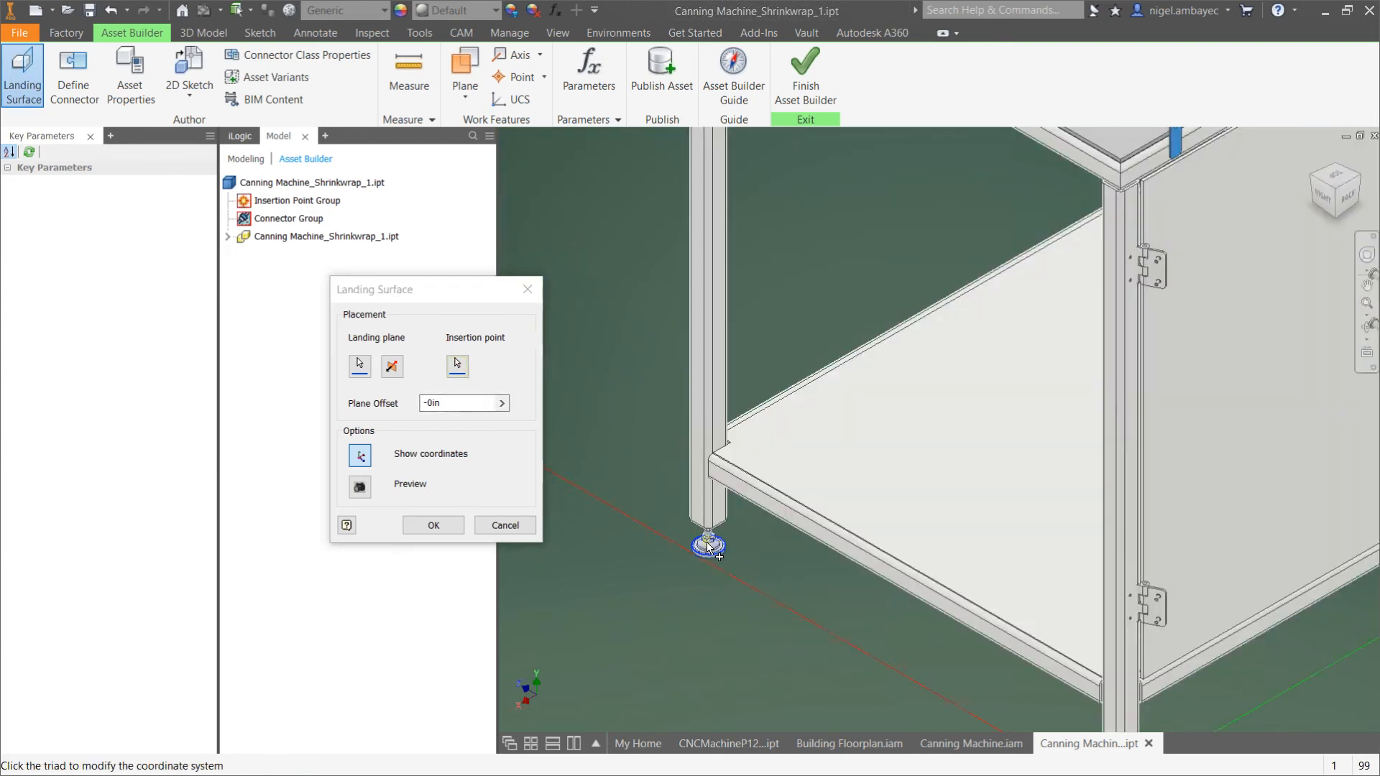
left_click(359, 487)
scroll(794, 533, "down", 5)
scroll(830, 666, "down", 5)
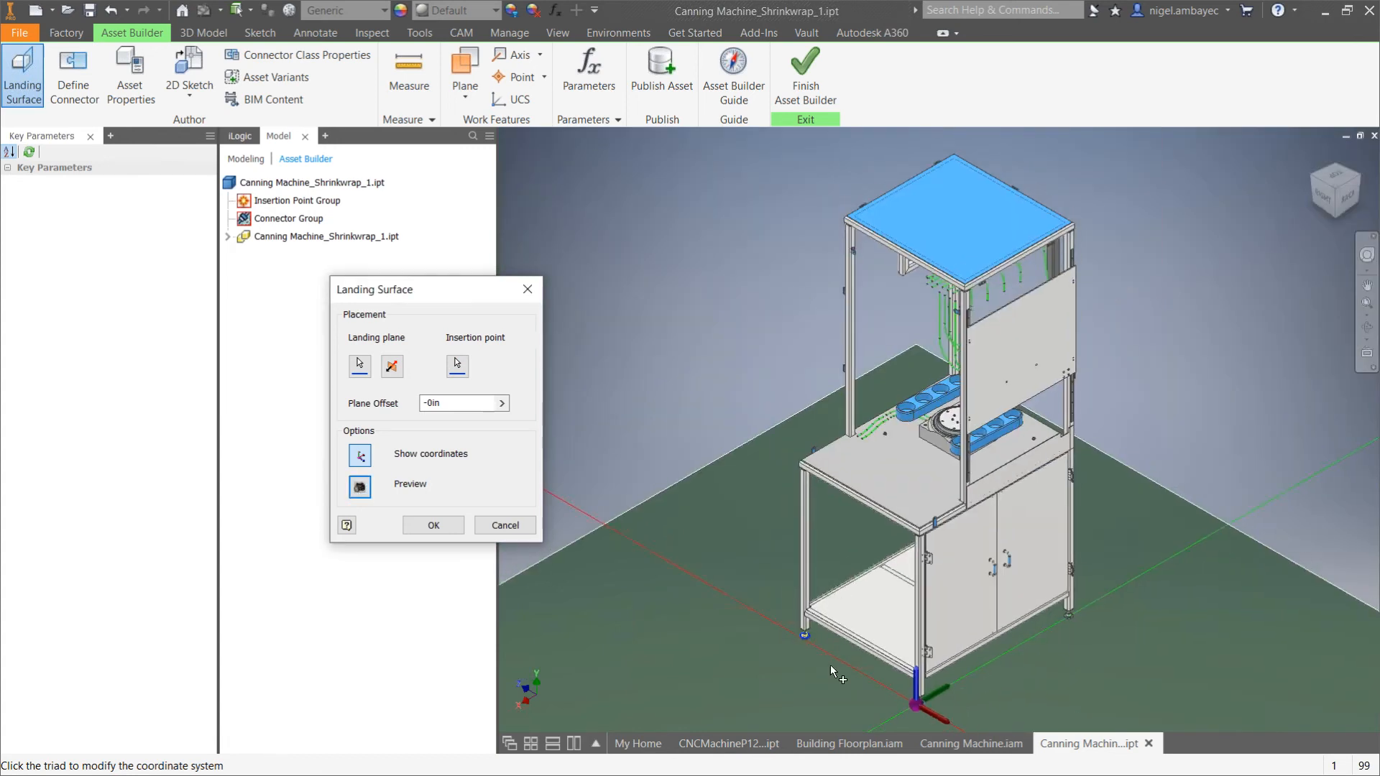
scroll(829, 662, "up", 2)
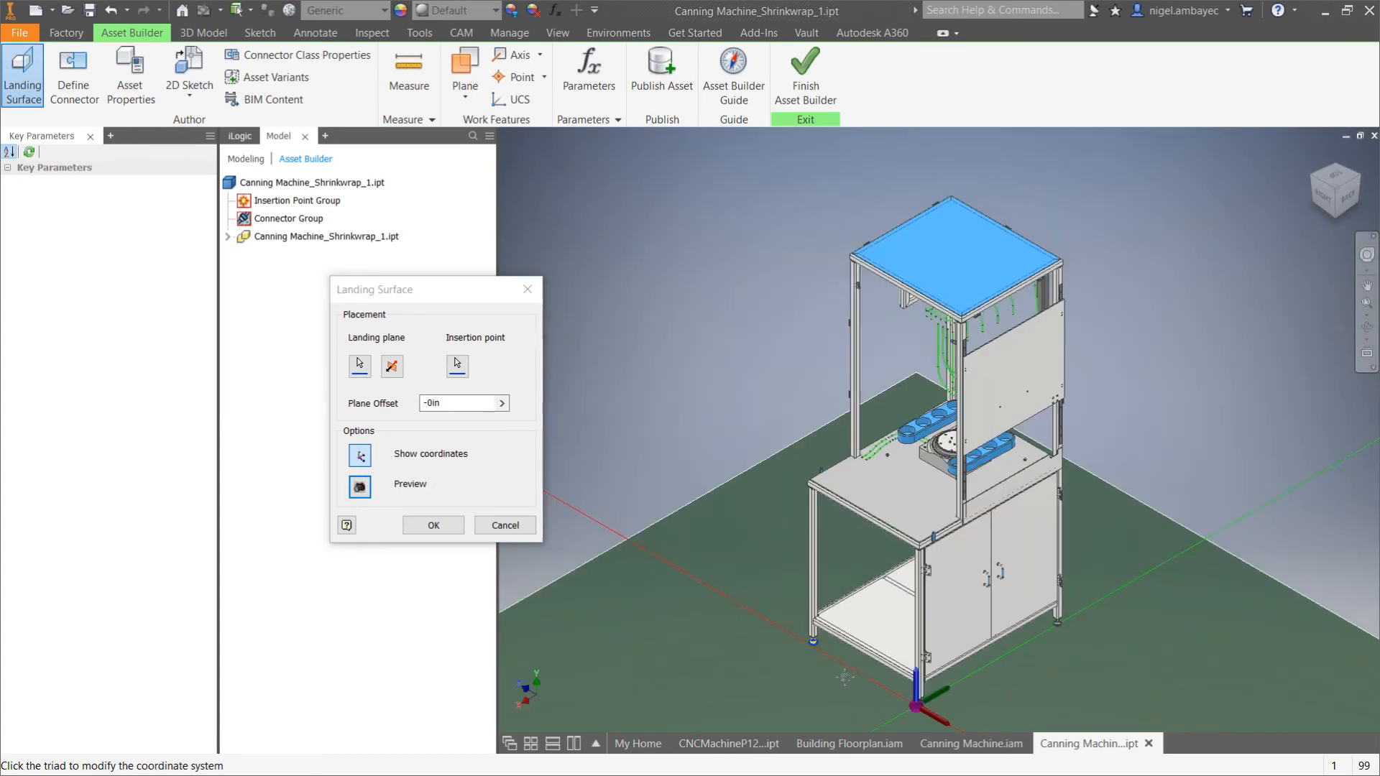
scroll(841, 650, "down", 3)
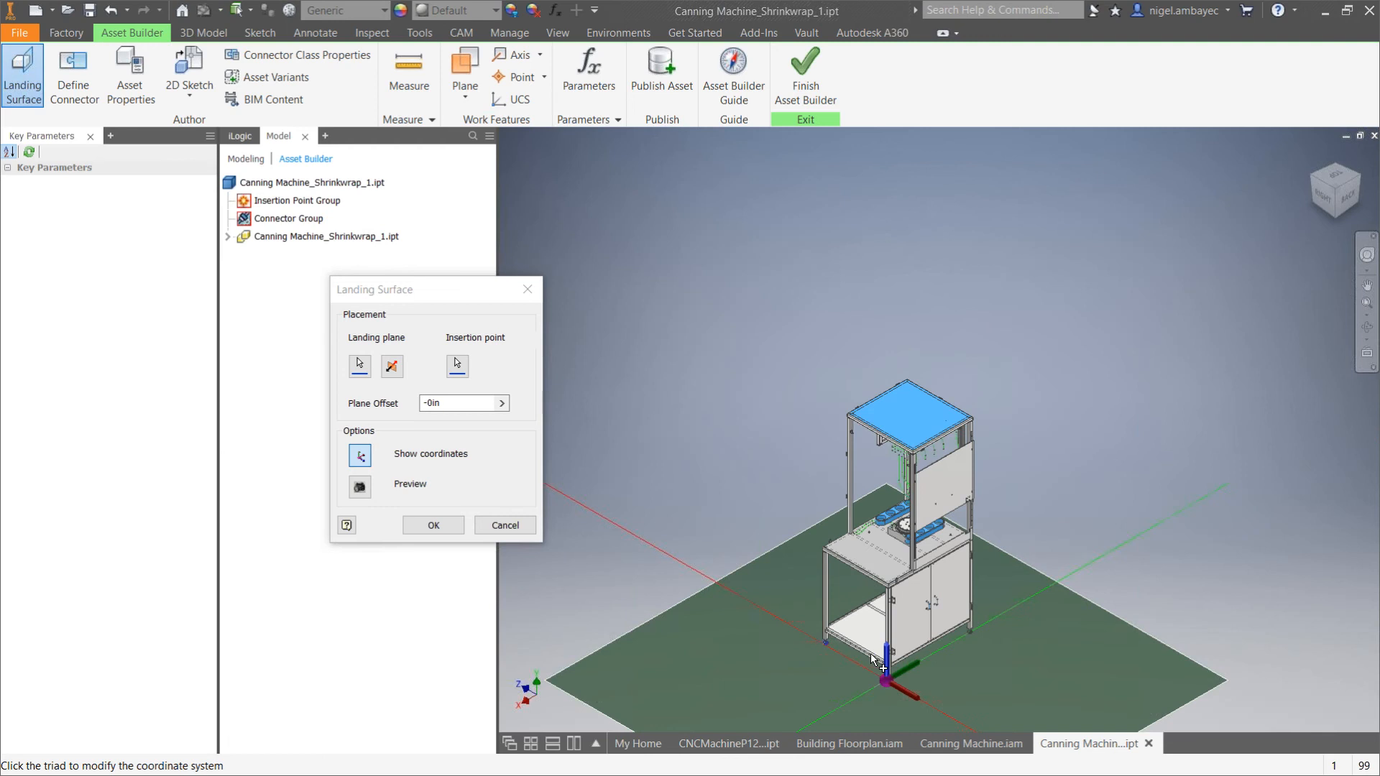
middle_click_drag(839, 645, 819, 547)
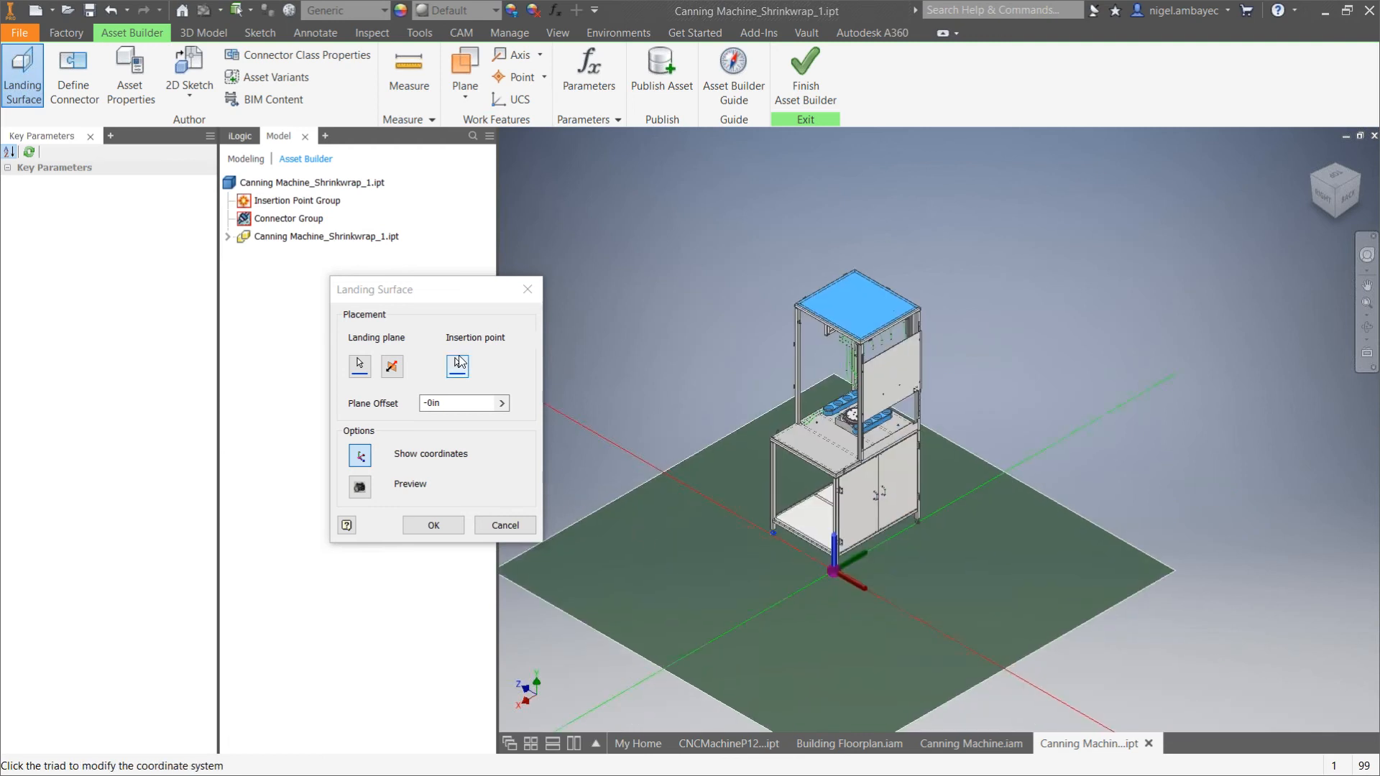
left_click(433, 525)
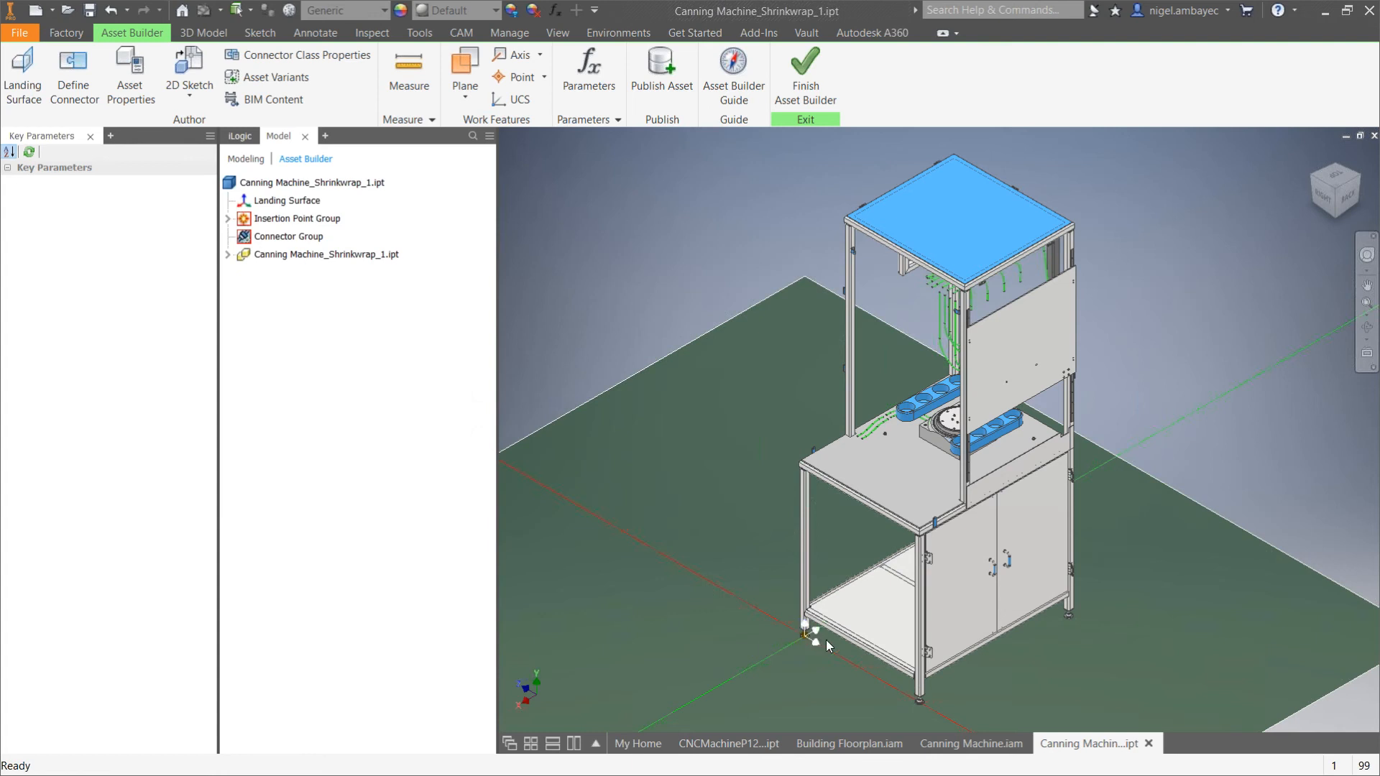
left_click(302, 238)
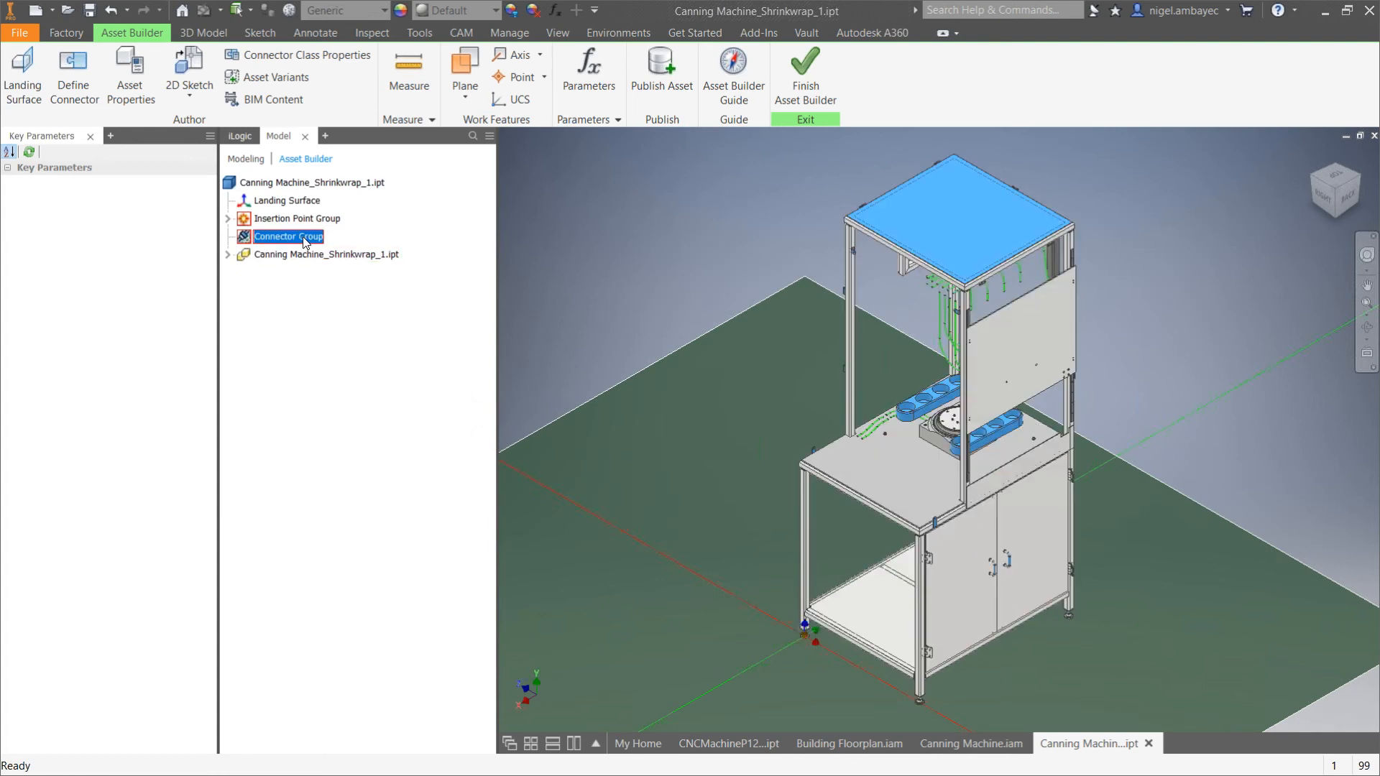
left_click(266, 239)
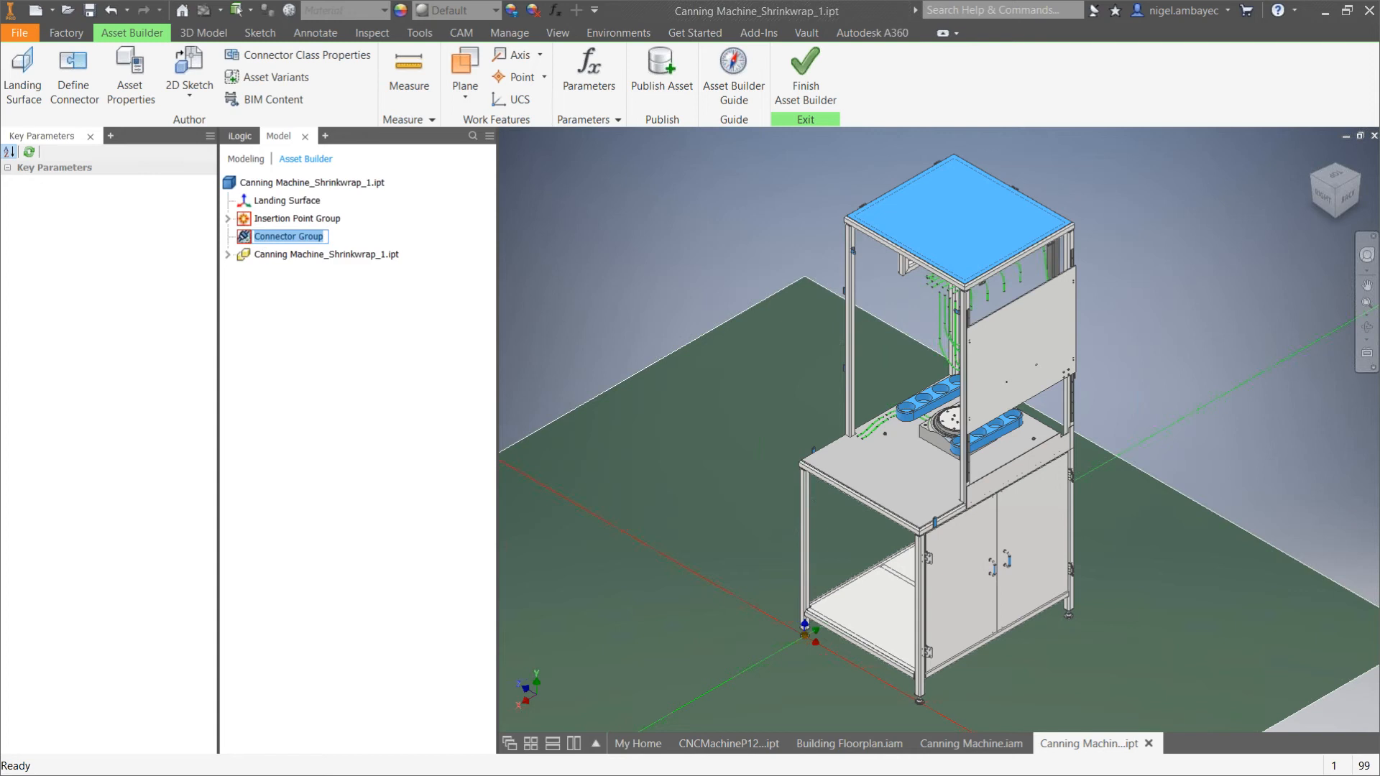
right_click(247, 241)
left_click(266, 357)
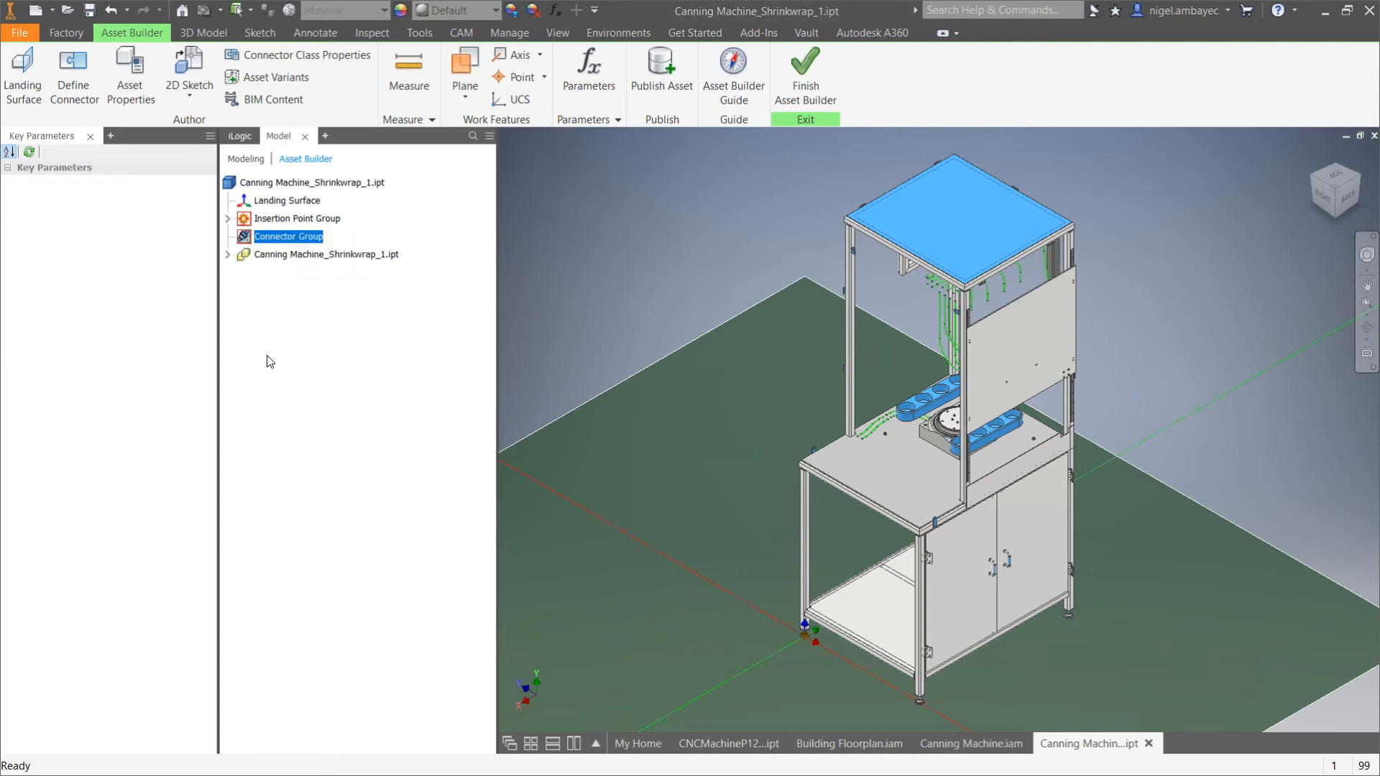
right_click(275, 238)
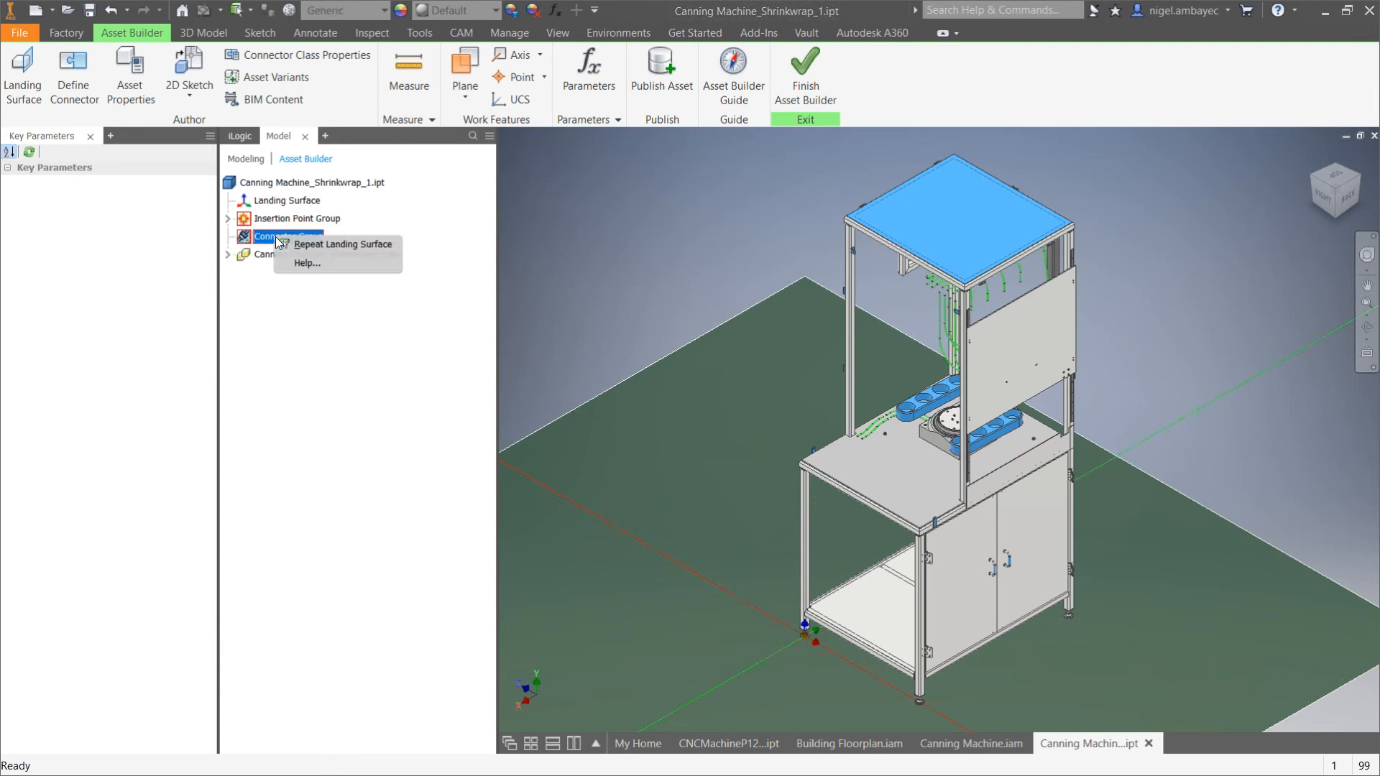
key("Escape")
Try to define a connector at the midpoint of the rail edge under the open side of the tabletop.
left_click(74, 79)
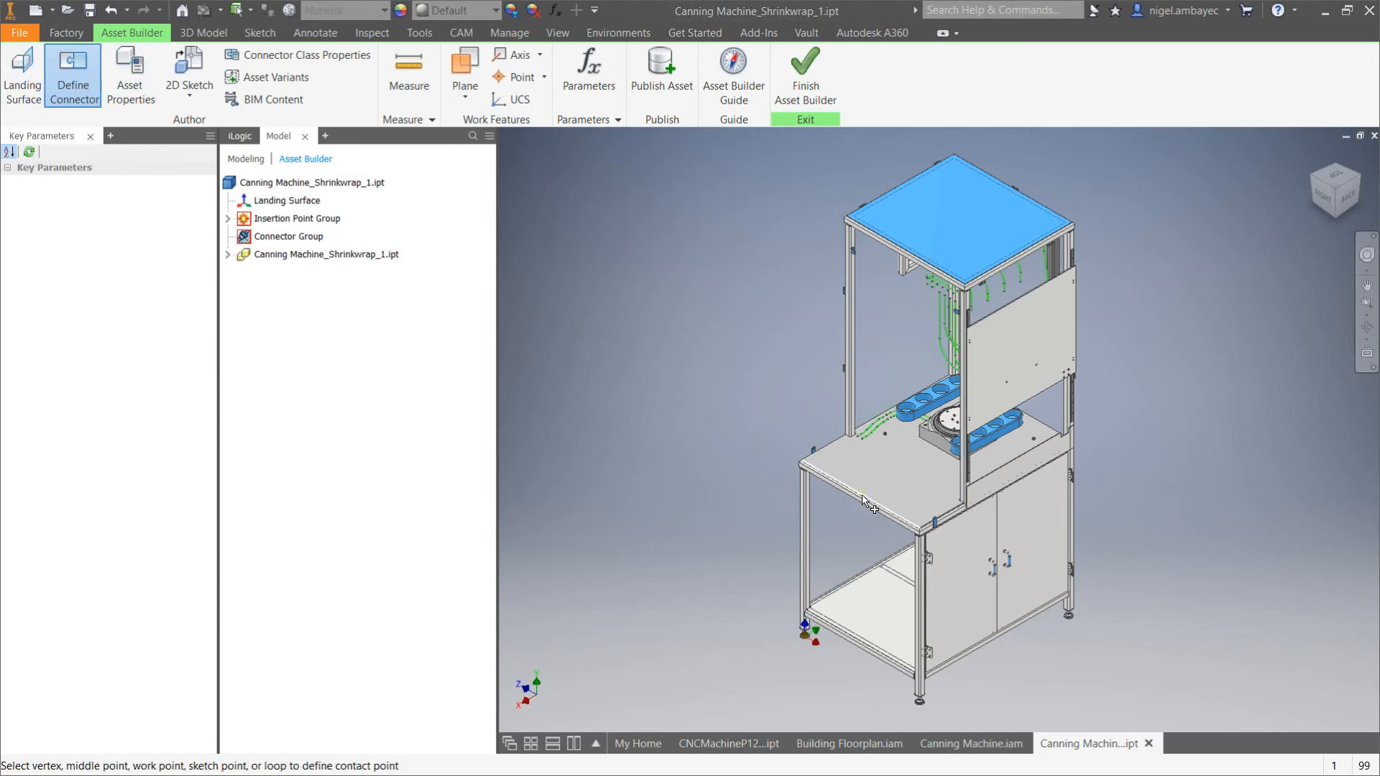
scroll(862, 501, "up", 5)
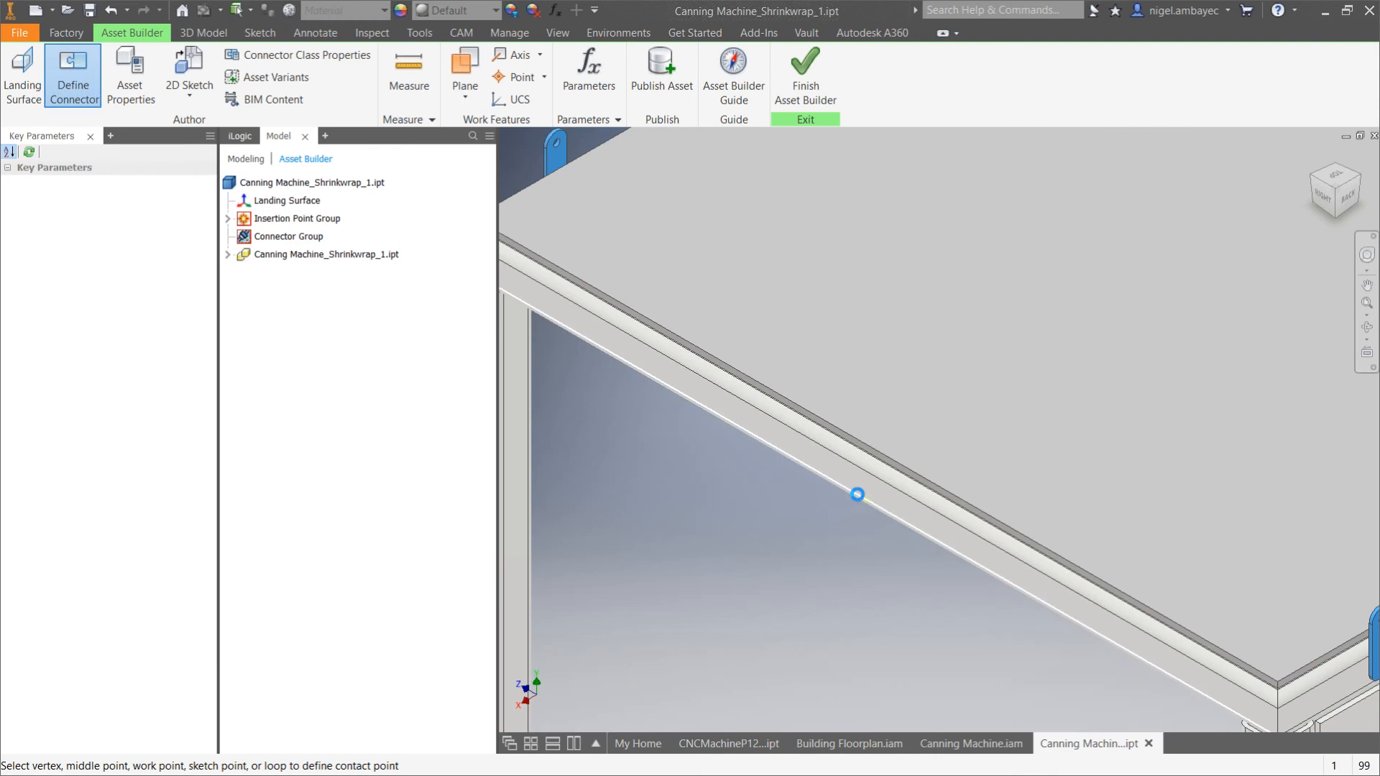
left_click(857, 494)
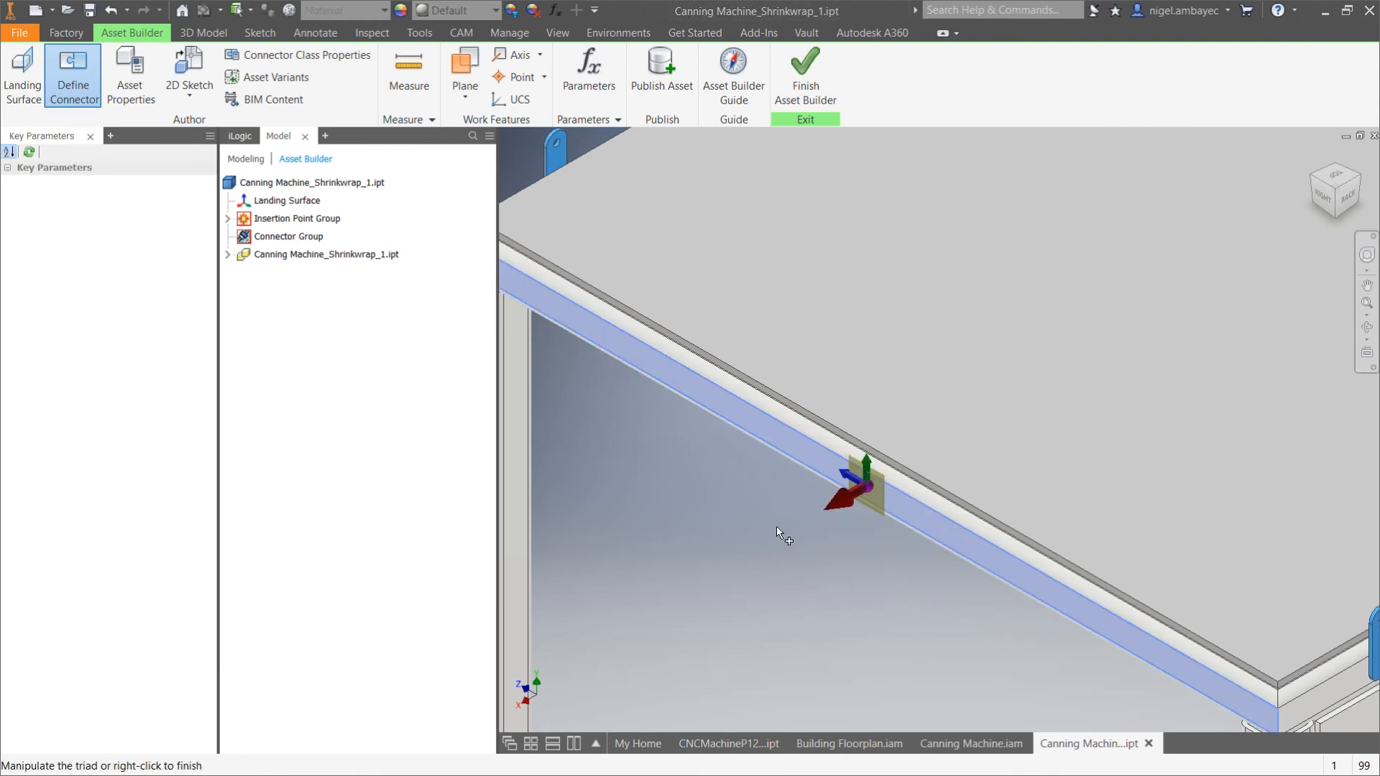
scroll(744, 479, "down", 1)
scroll(754, 490, "down", 5)
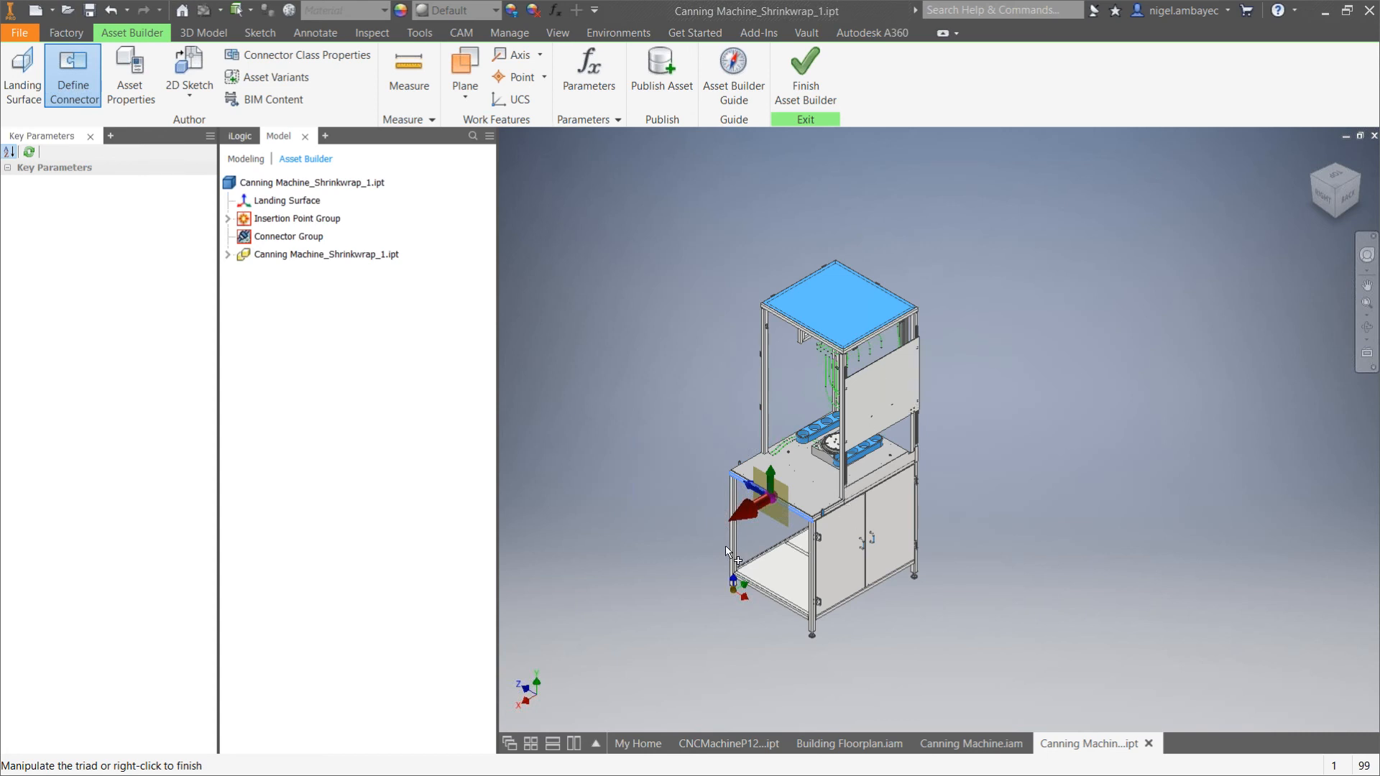
key("Escape")
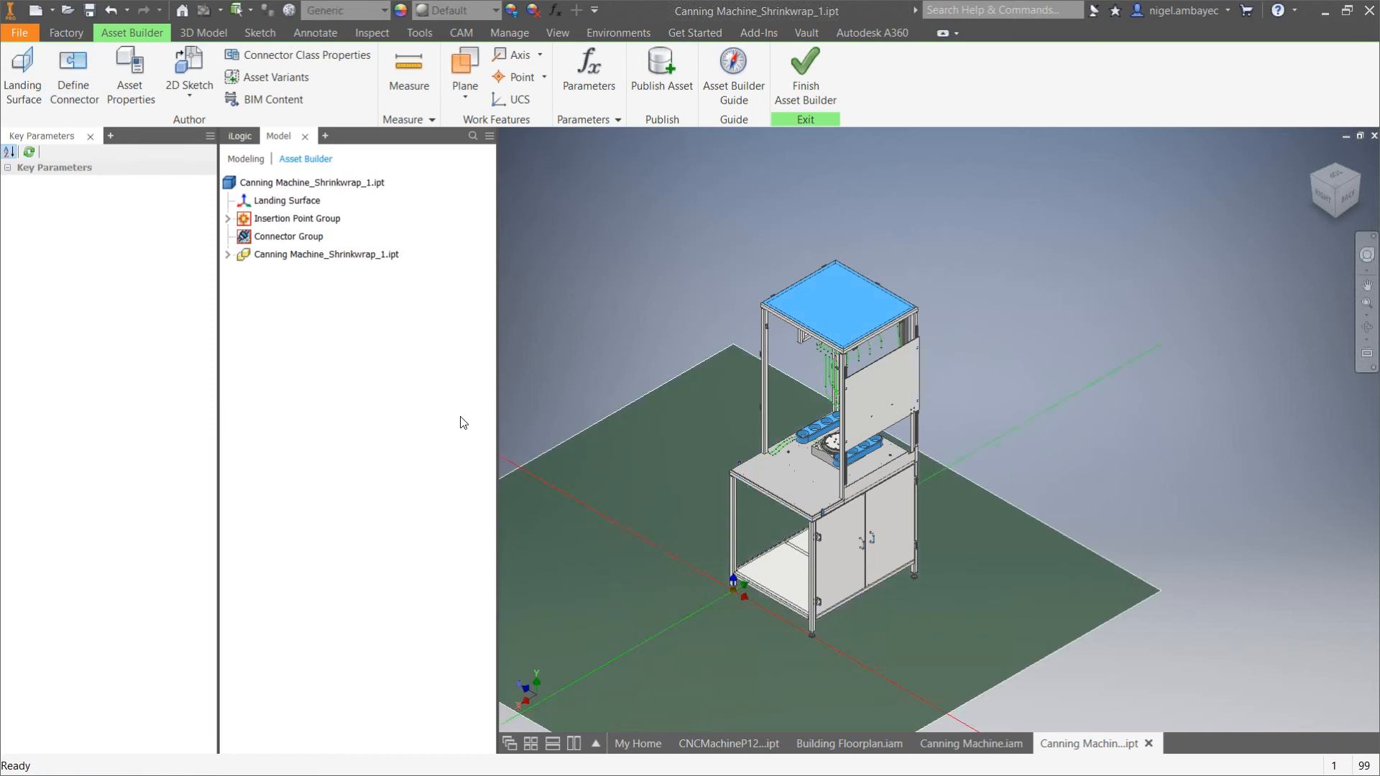
Enter "Canning Machine" as the title and "KETIV" as the company in the asset properties.
left_click(130, 72)
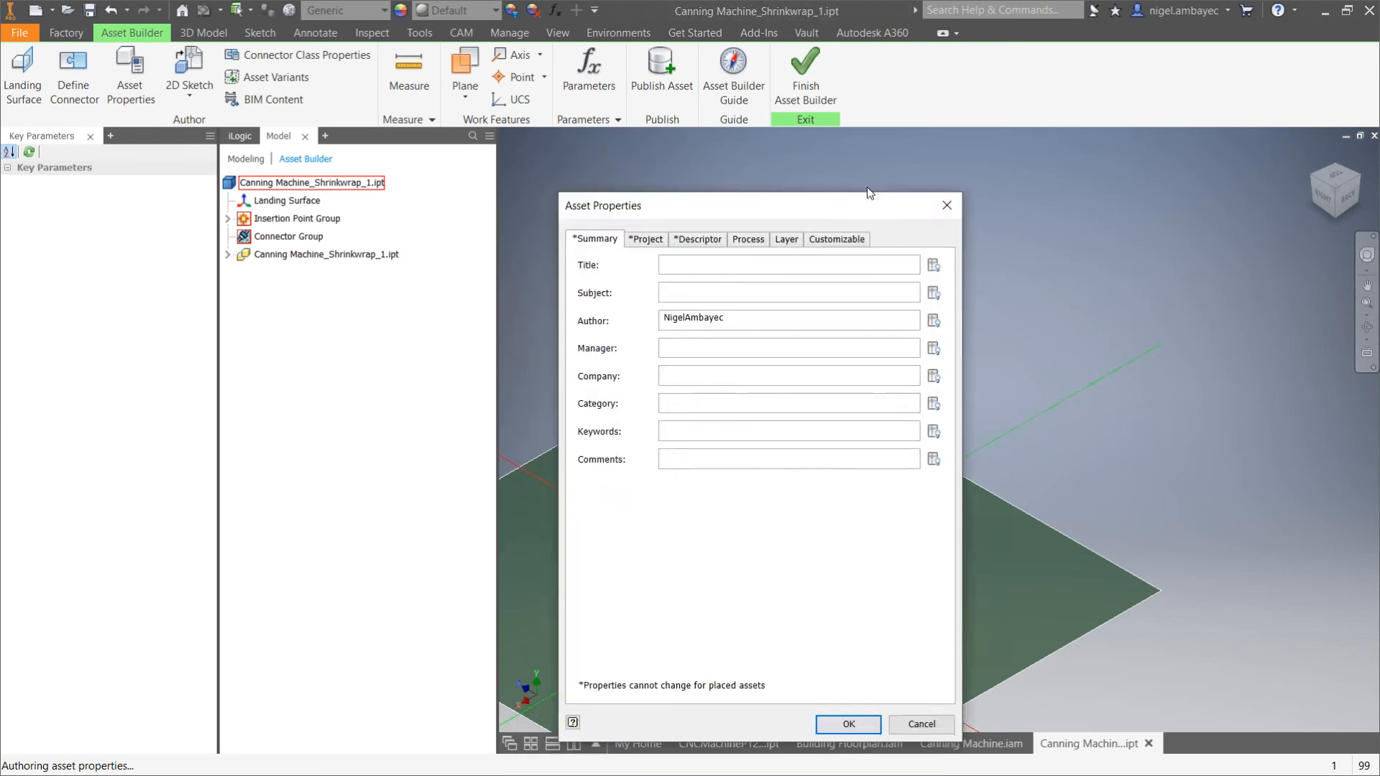
left_click_drag(869, 191, 389, 191)
left_click(231, 256)
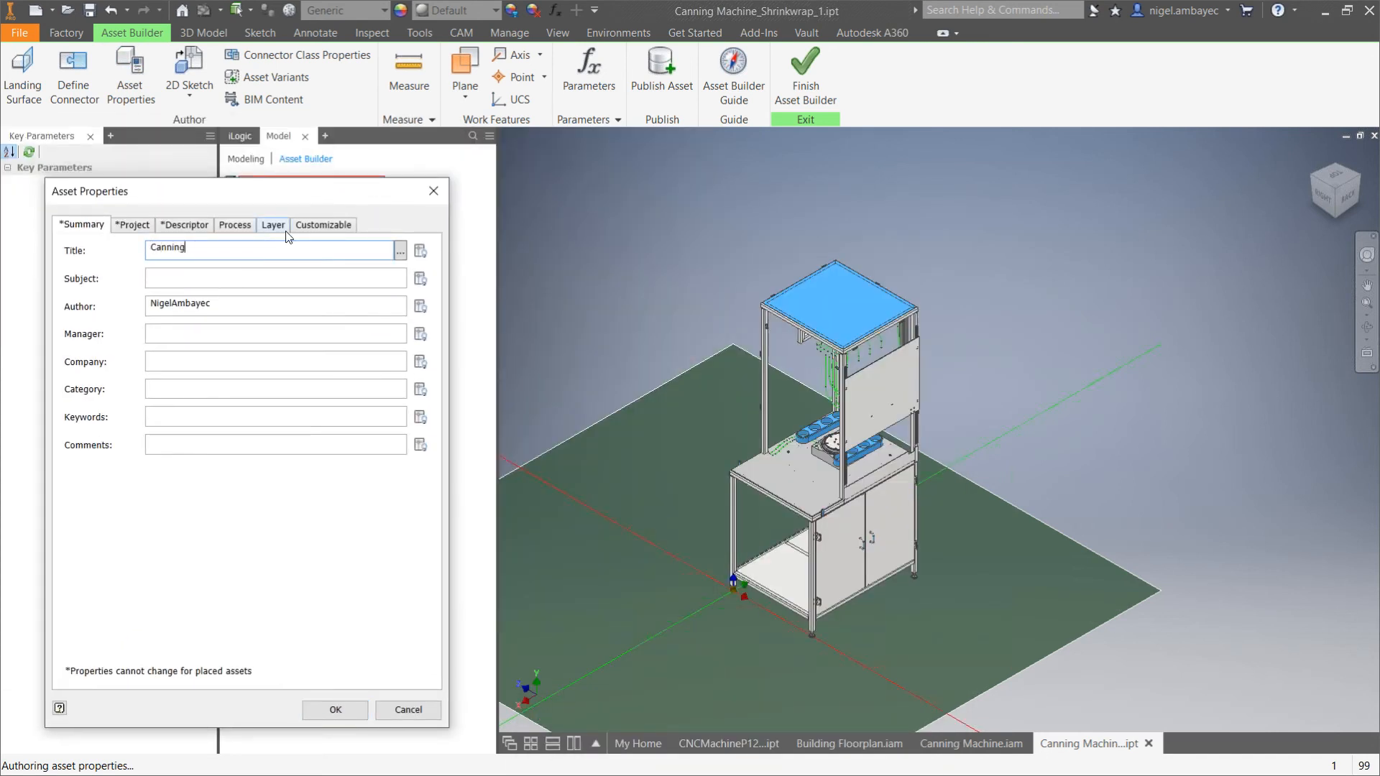
type("Canning Machine")
key("Tab")
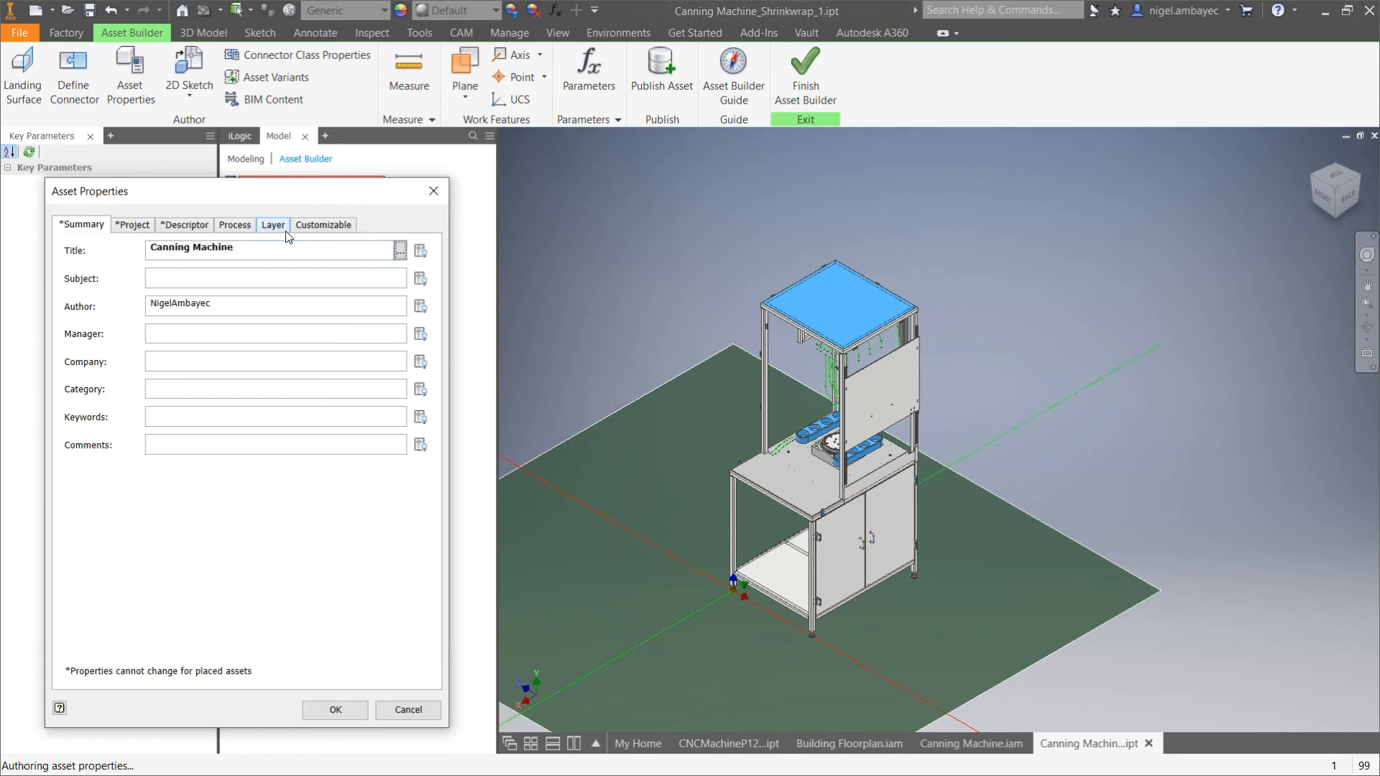
left_click(286, 231)
left_click(218, 363)
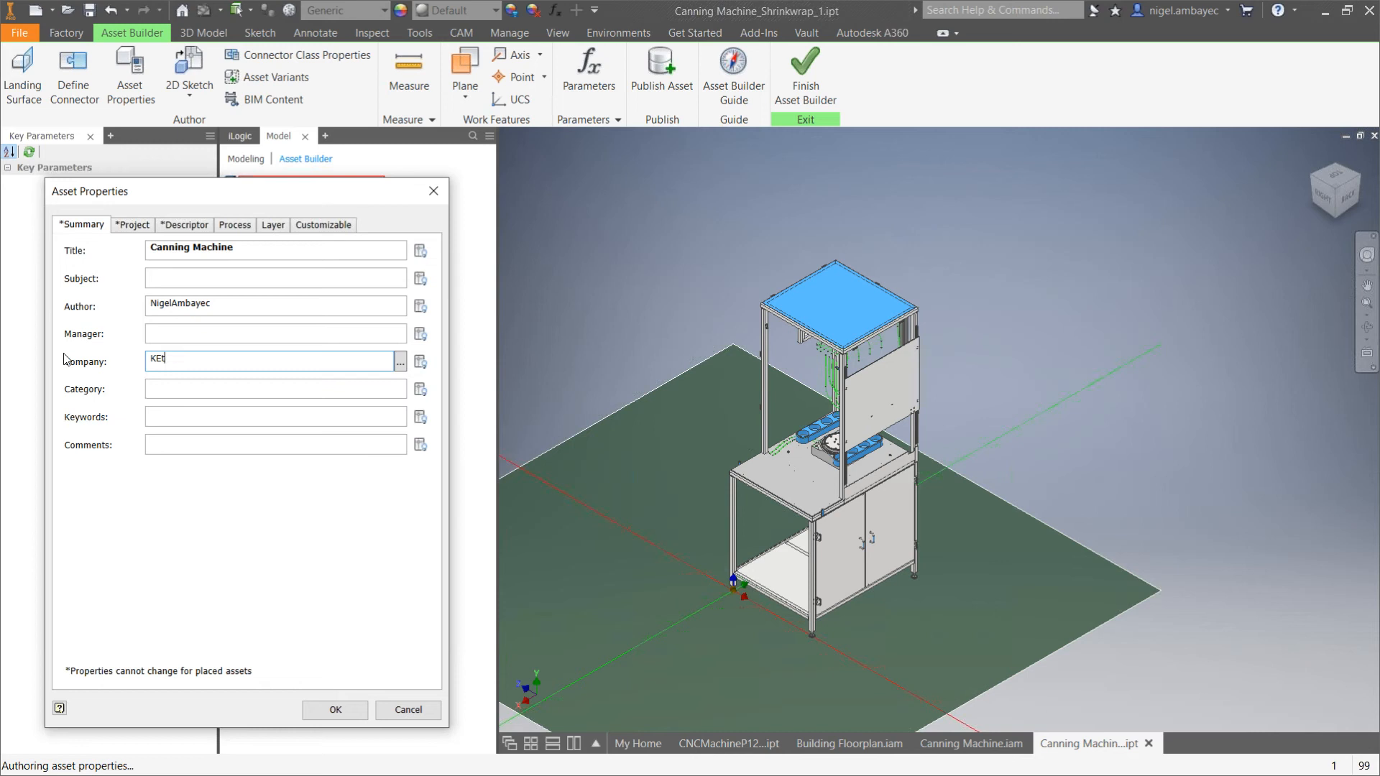
type("KETIV")
Set the asset's descriptor to "Canning Machine V1", review the process, layer and customizable properties, and confirm the asset properties.
left_click(175, 229)
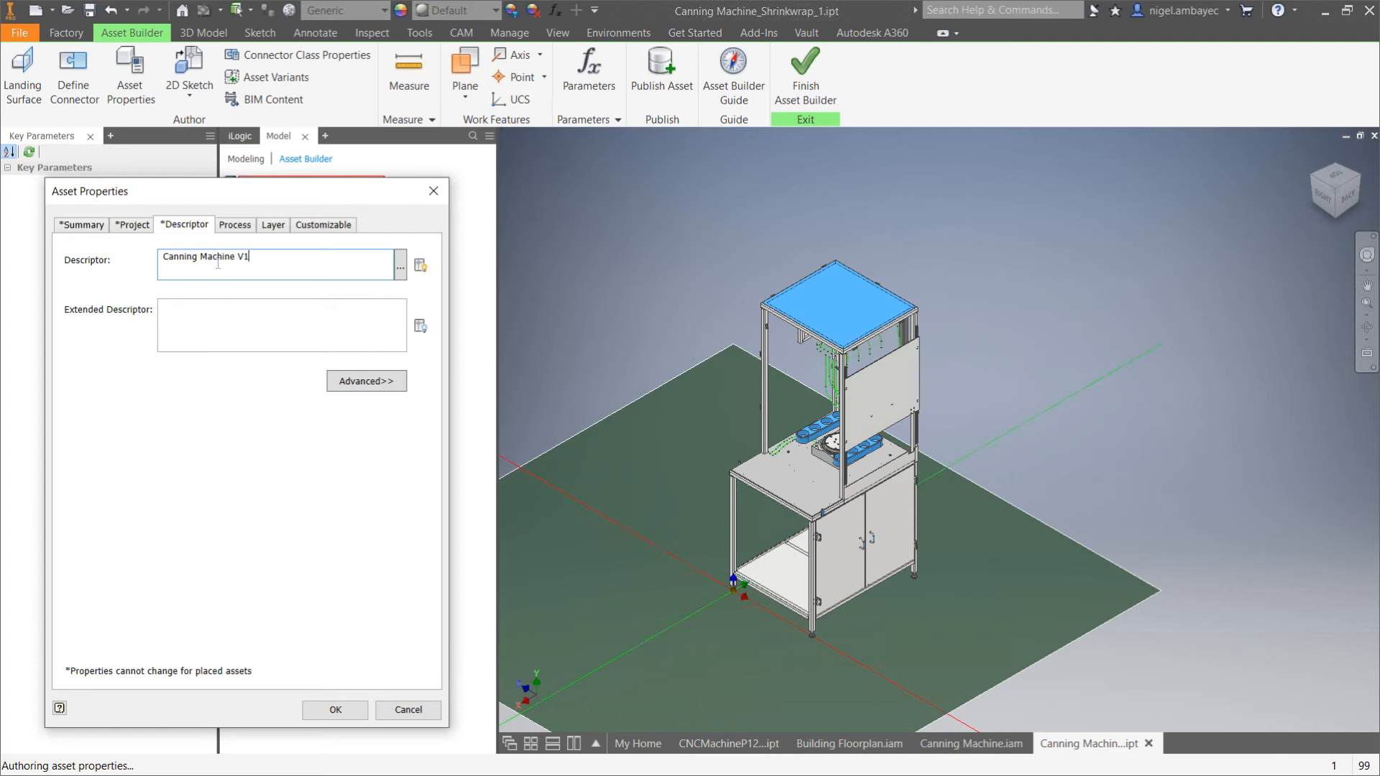
left_click(234, 227)
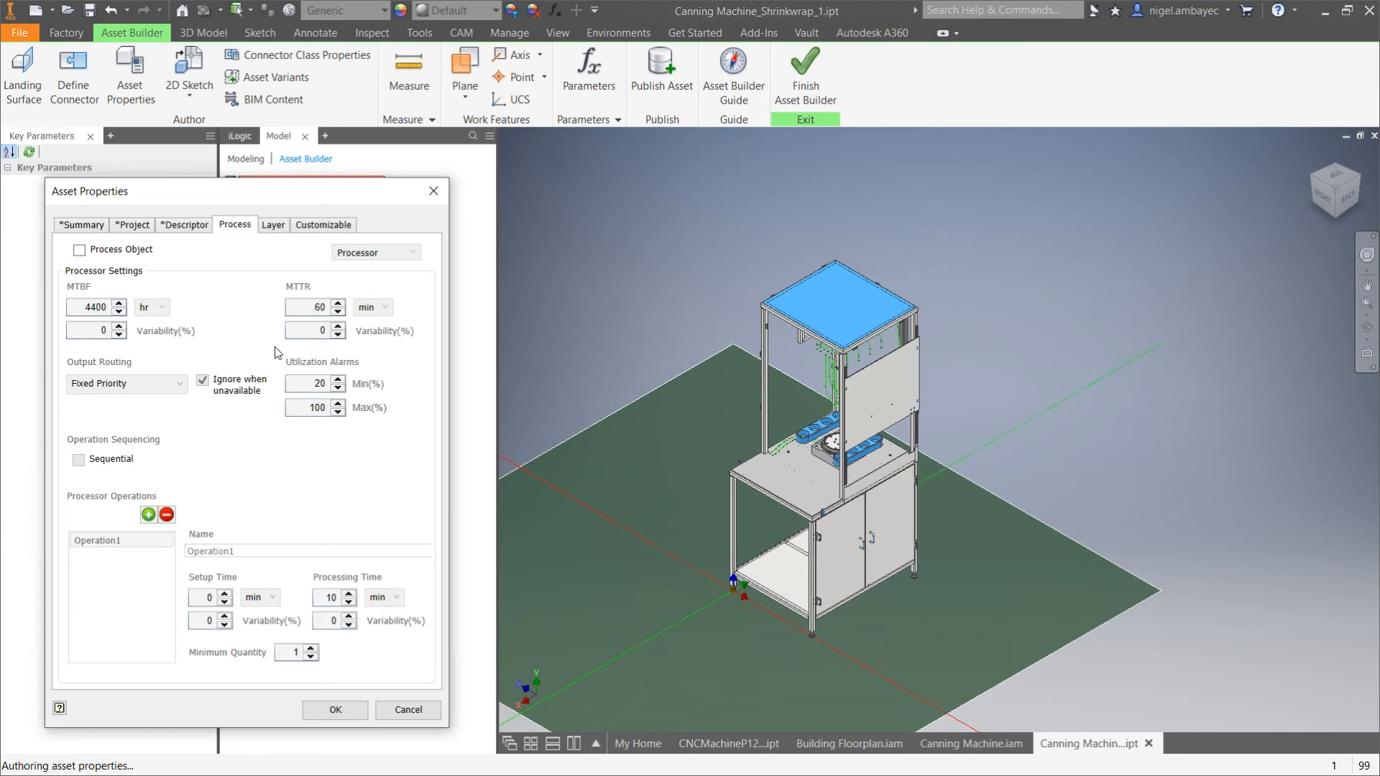
left_click(279, 228)
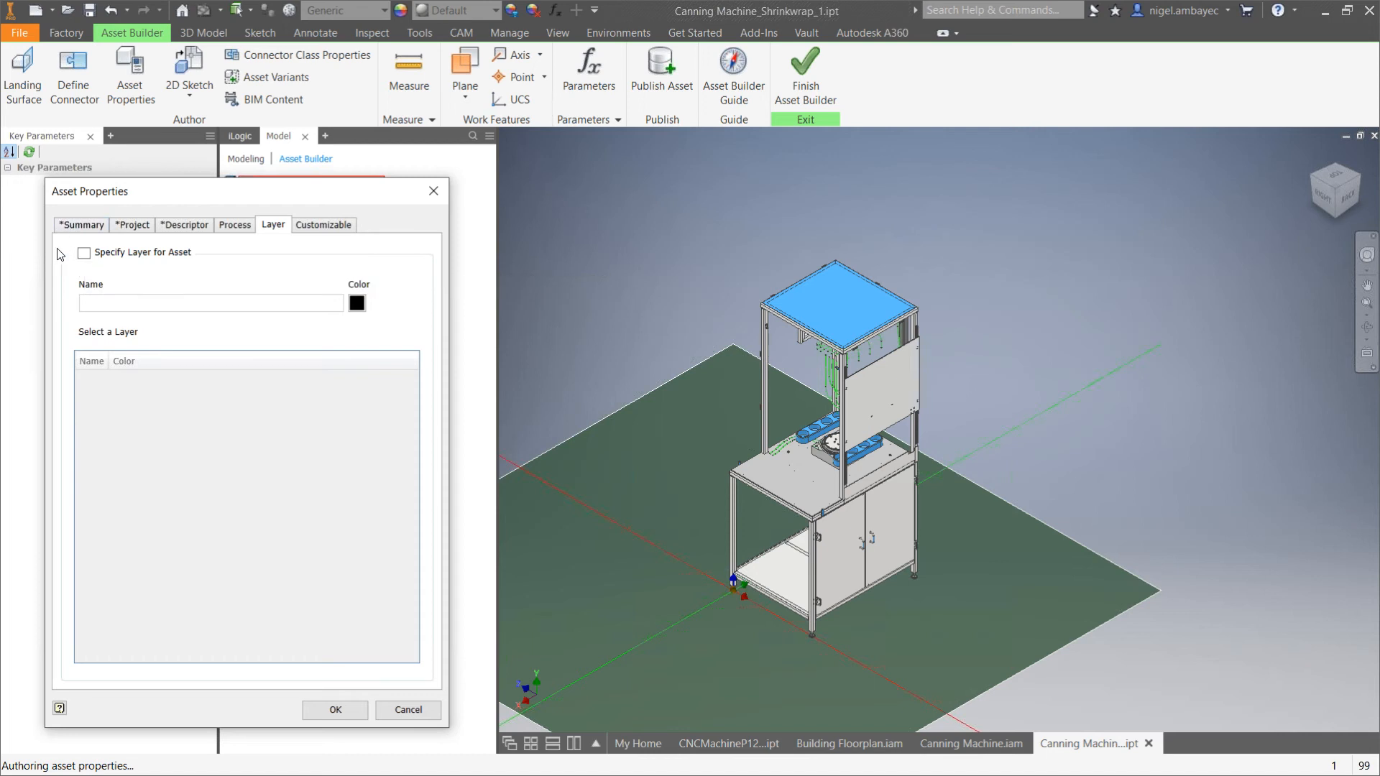
left_click(318, 227)
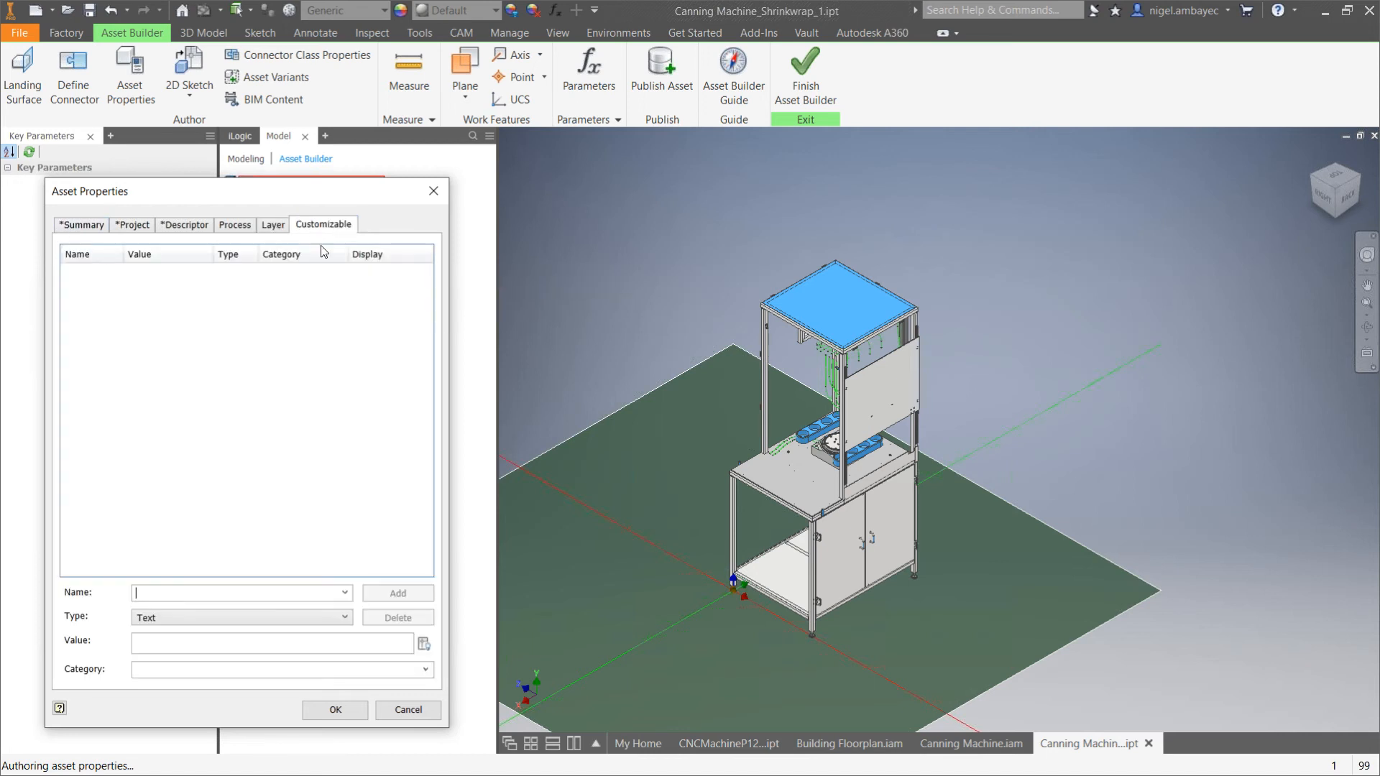
left_click(80, 229)
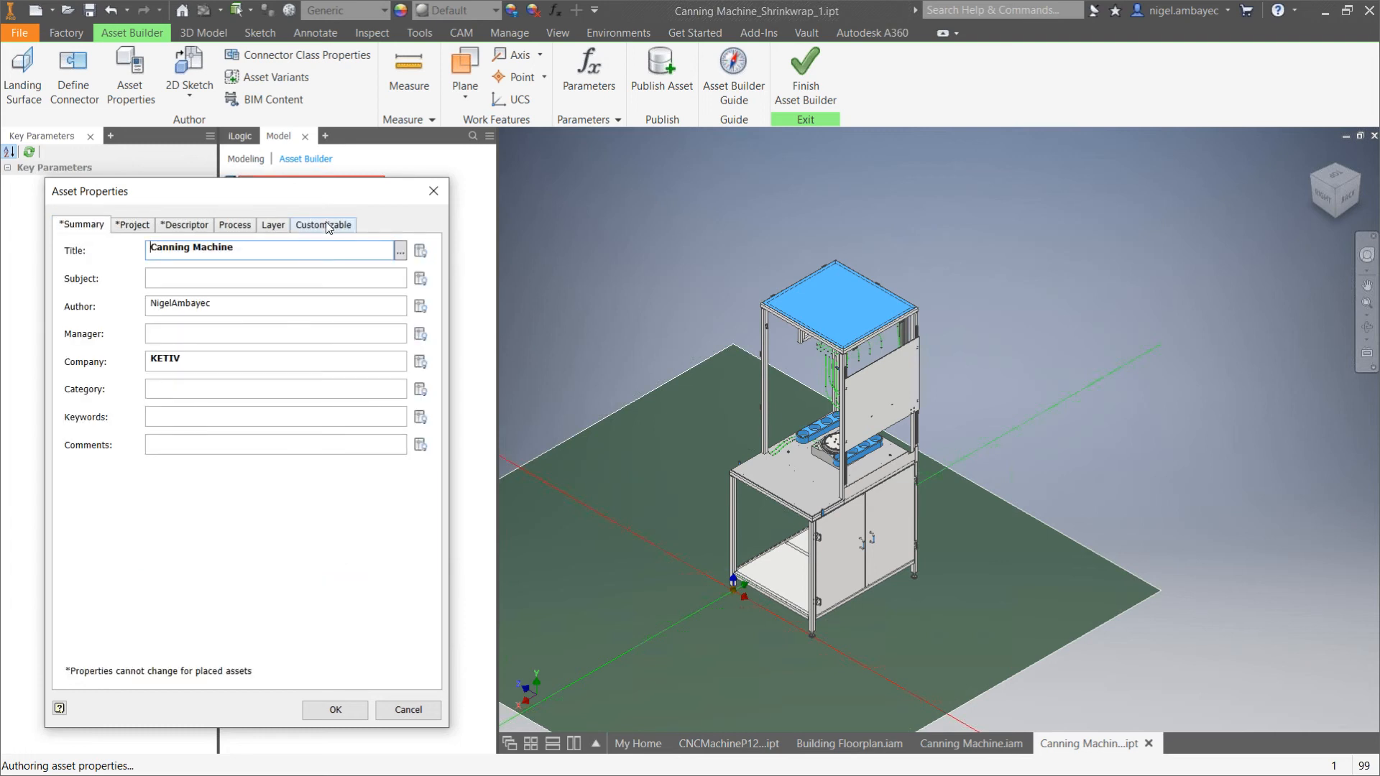
left_click(362, 714)
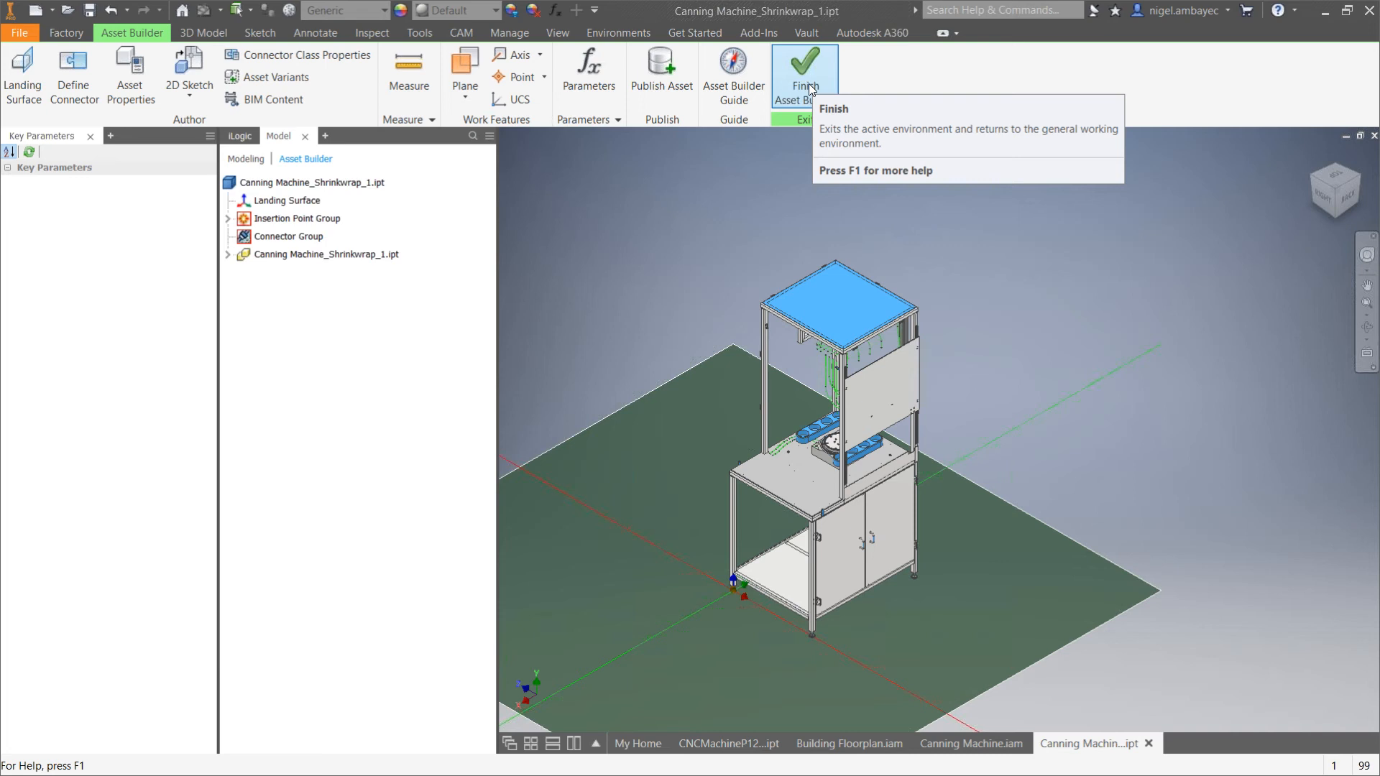
Save the part for publishing and name the asset "Canning Machine KETIV V1", keeping the local User Assets destination.
left_click(668, 87)
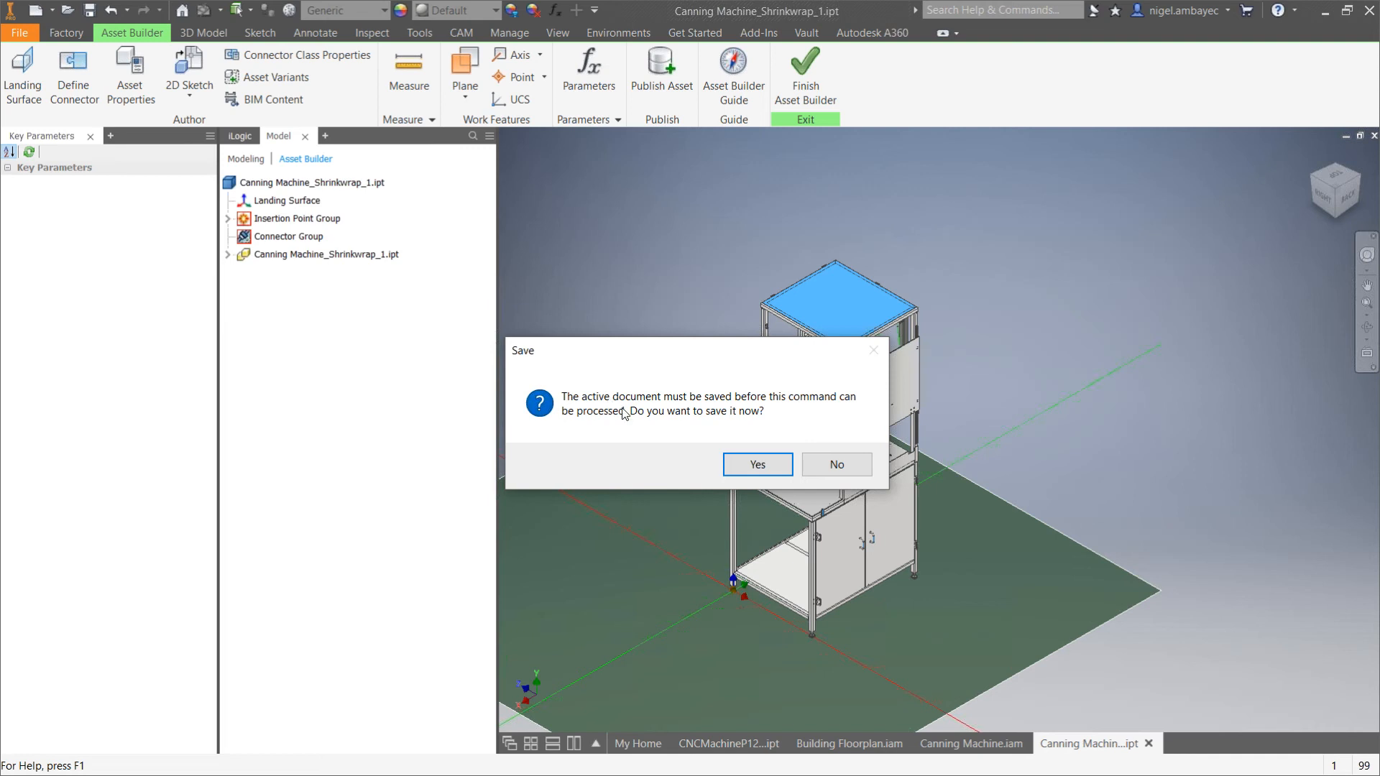
left_click(788, 463)
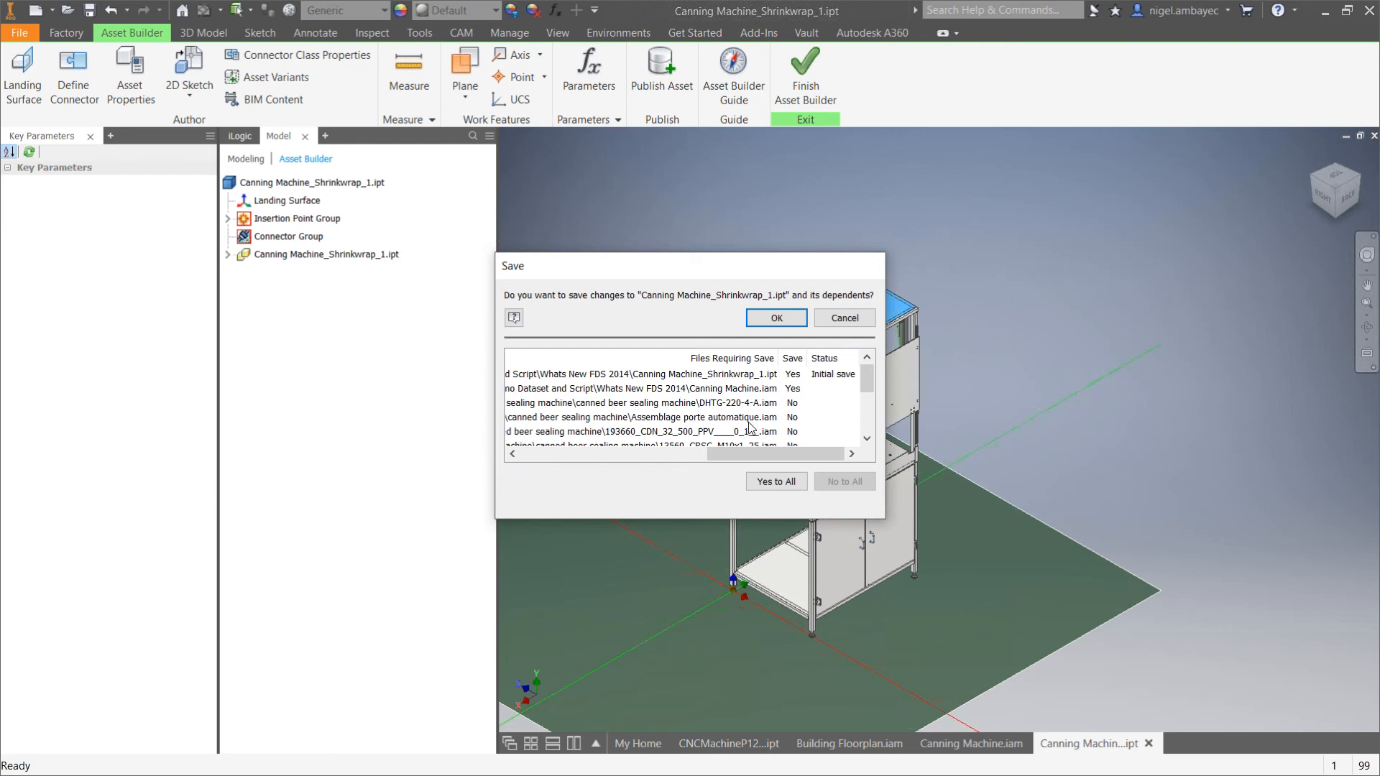
left_click(791, 321)
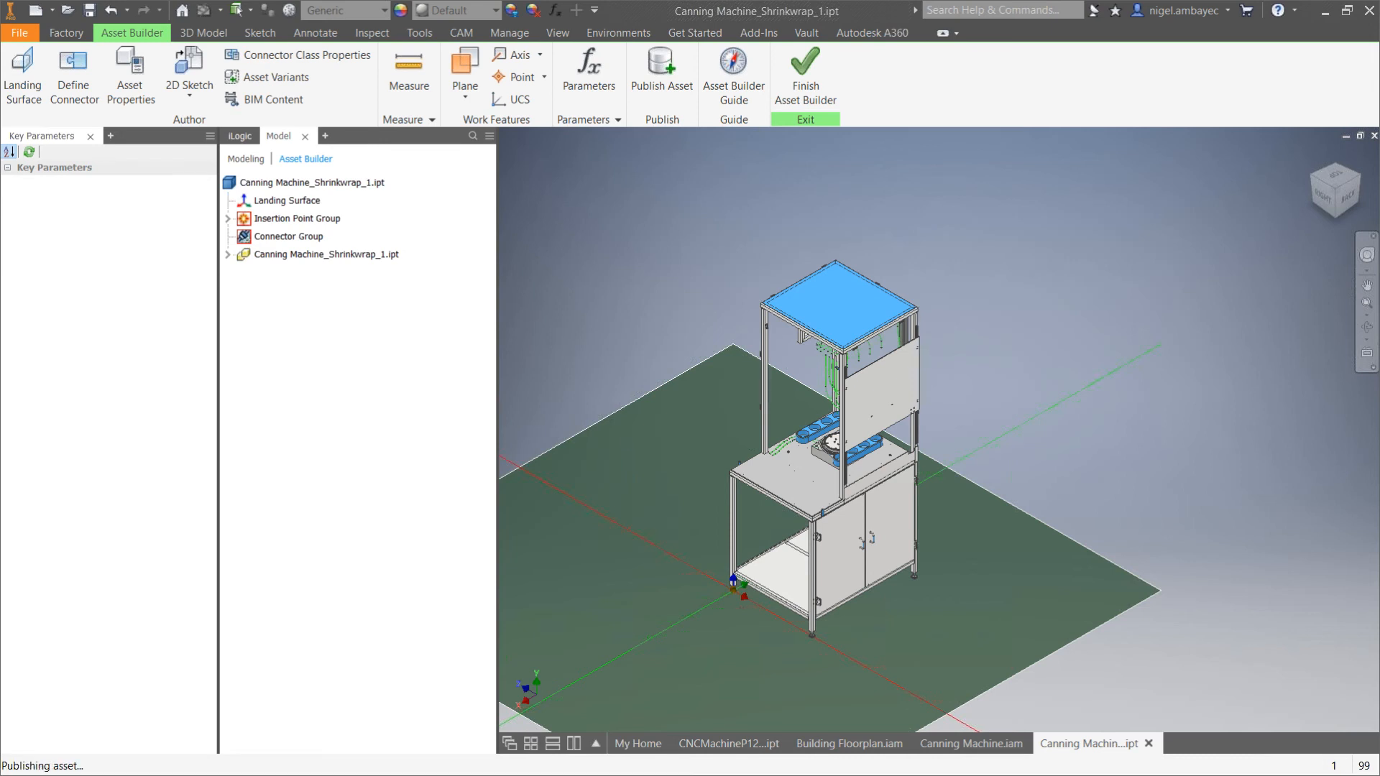
left_click_drag(913, 249, 358, 152)
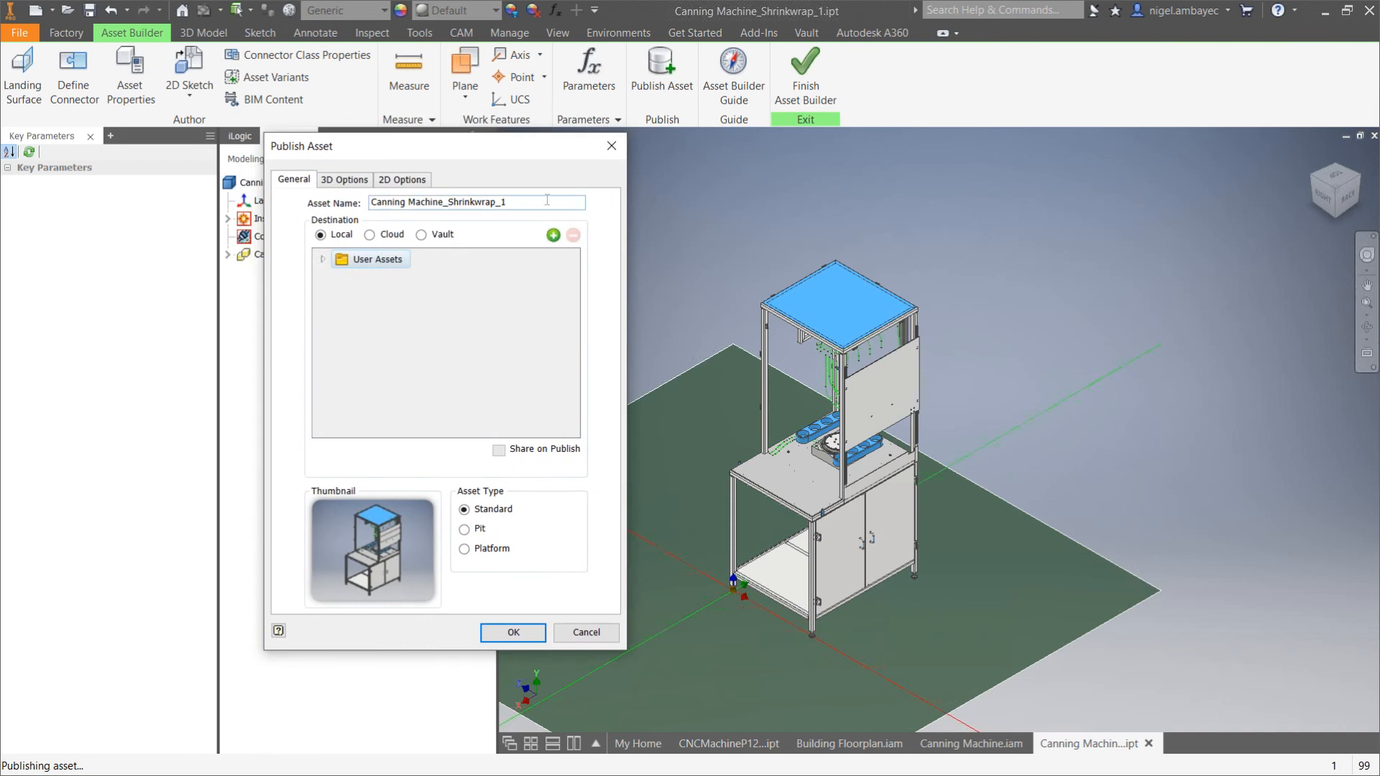
left_click_drag(547, 200, 440, 202)
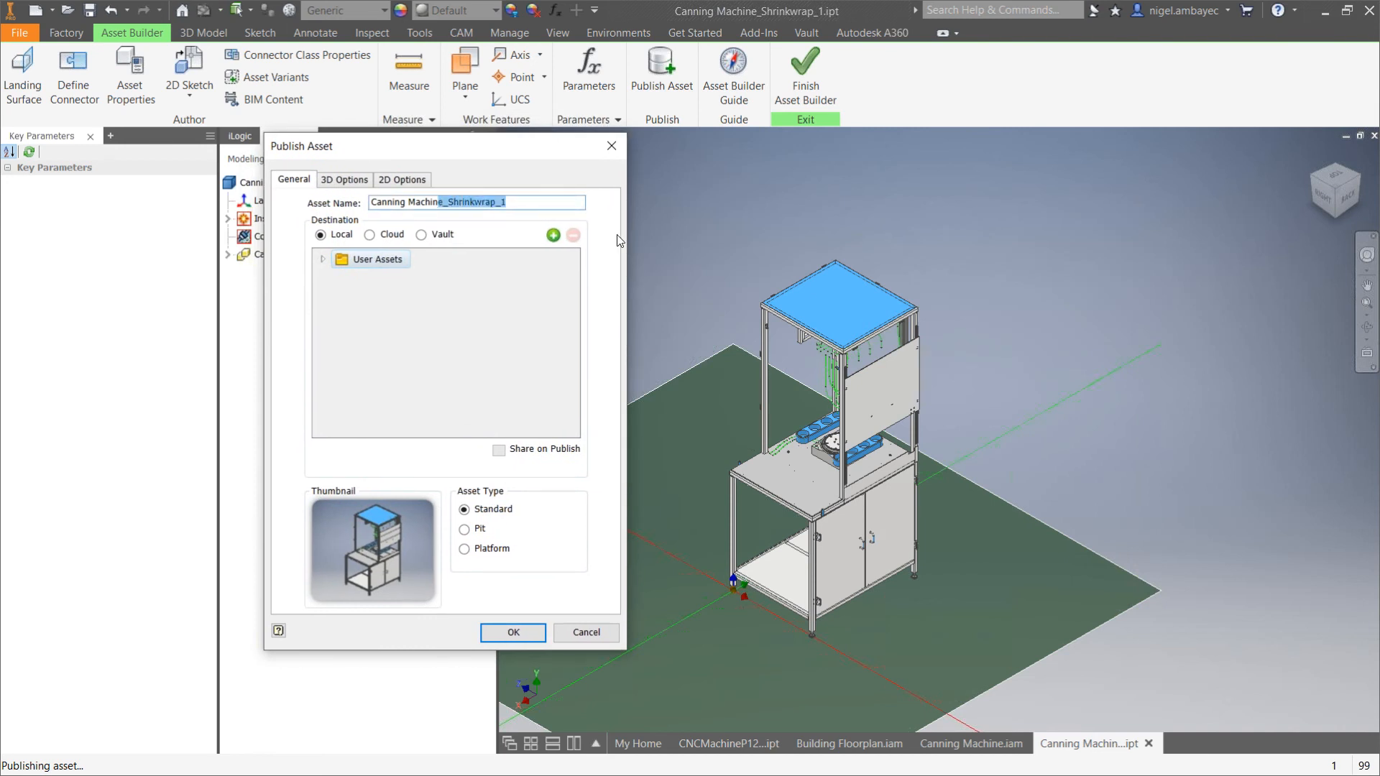
type("KETIV V1")
left_click(369, 235)
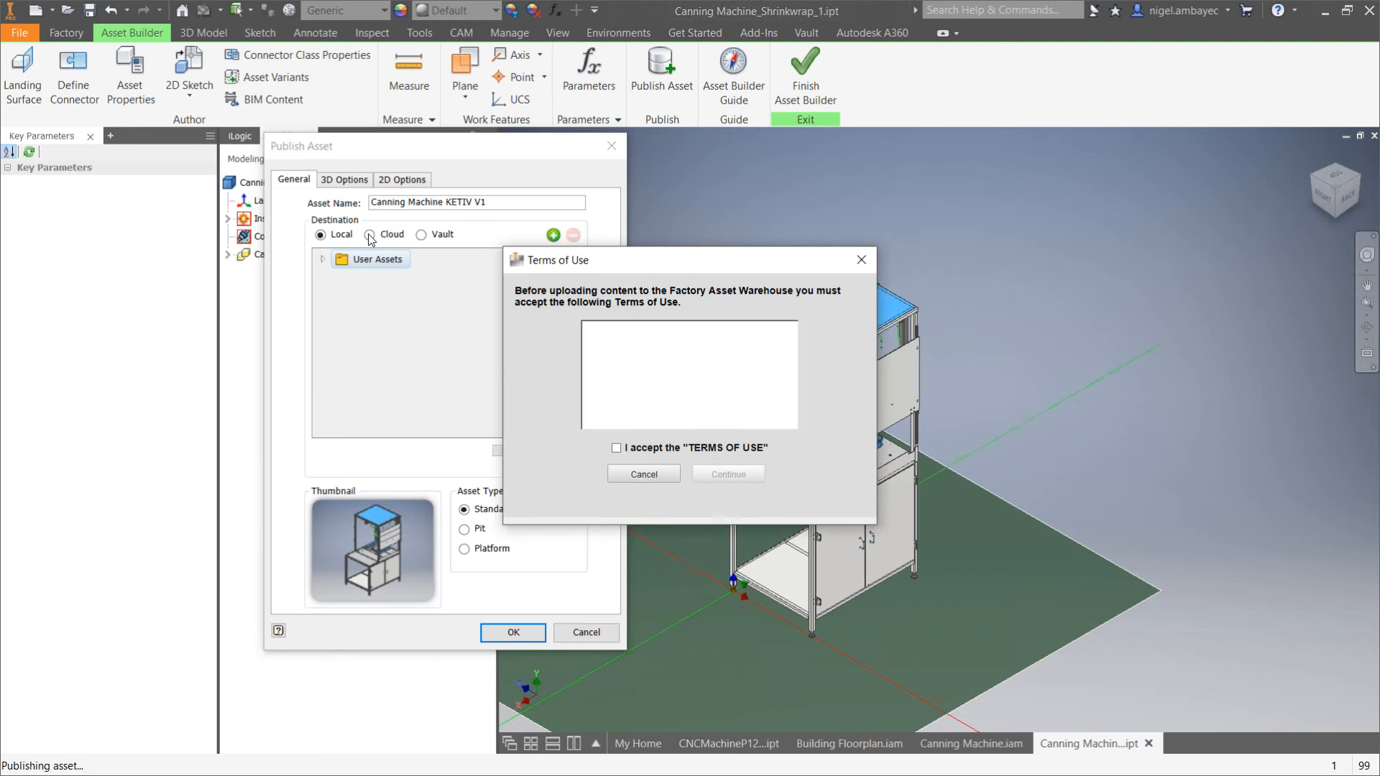
left_click(858, 261)
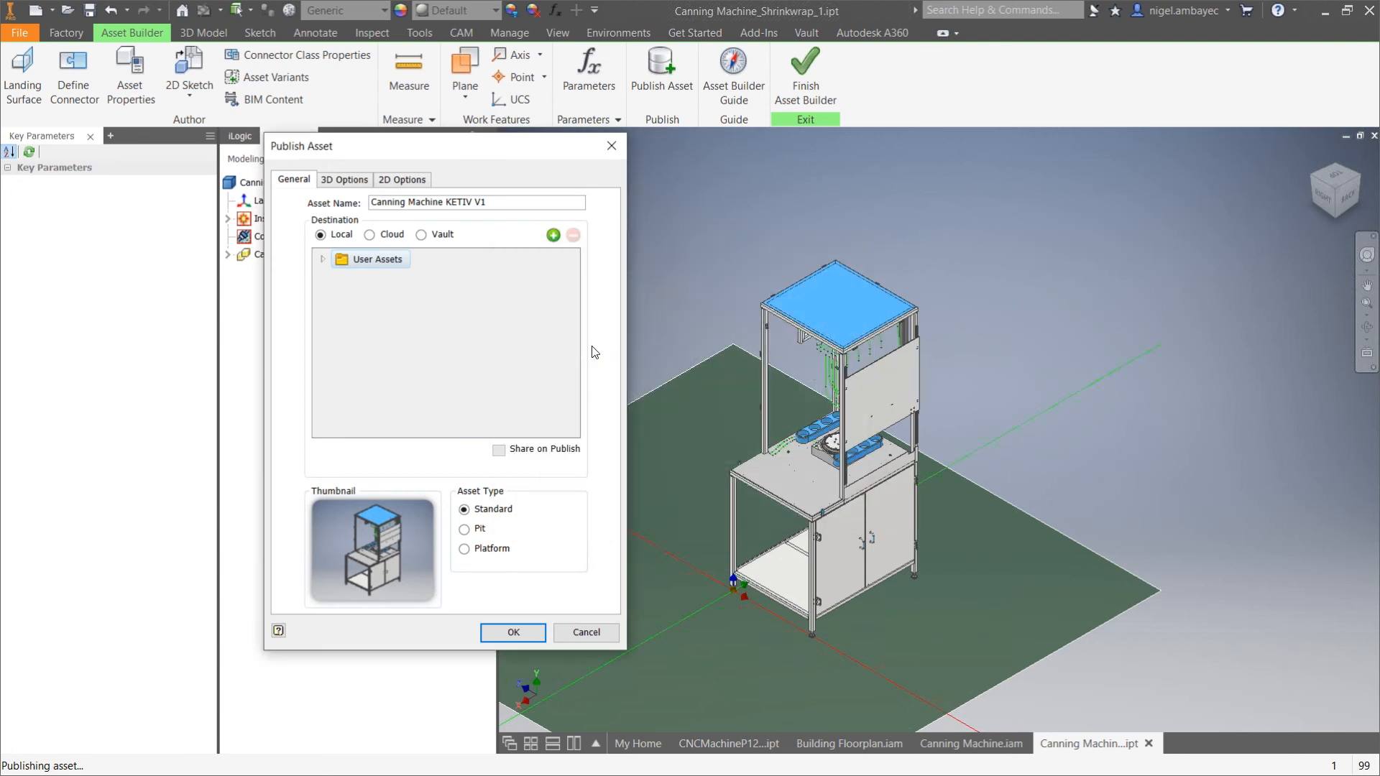
Try the Coarse simplification for the asset's 3D model and check its options.
left_click(343, 181)
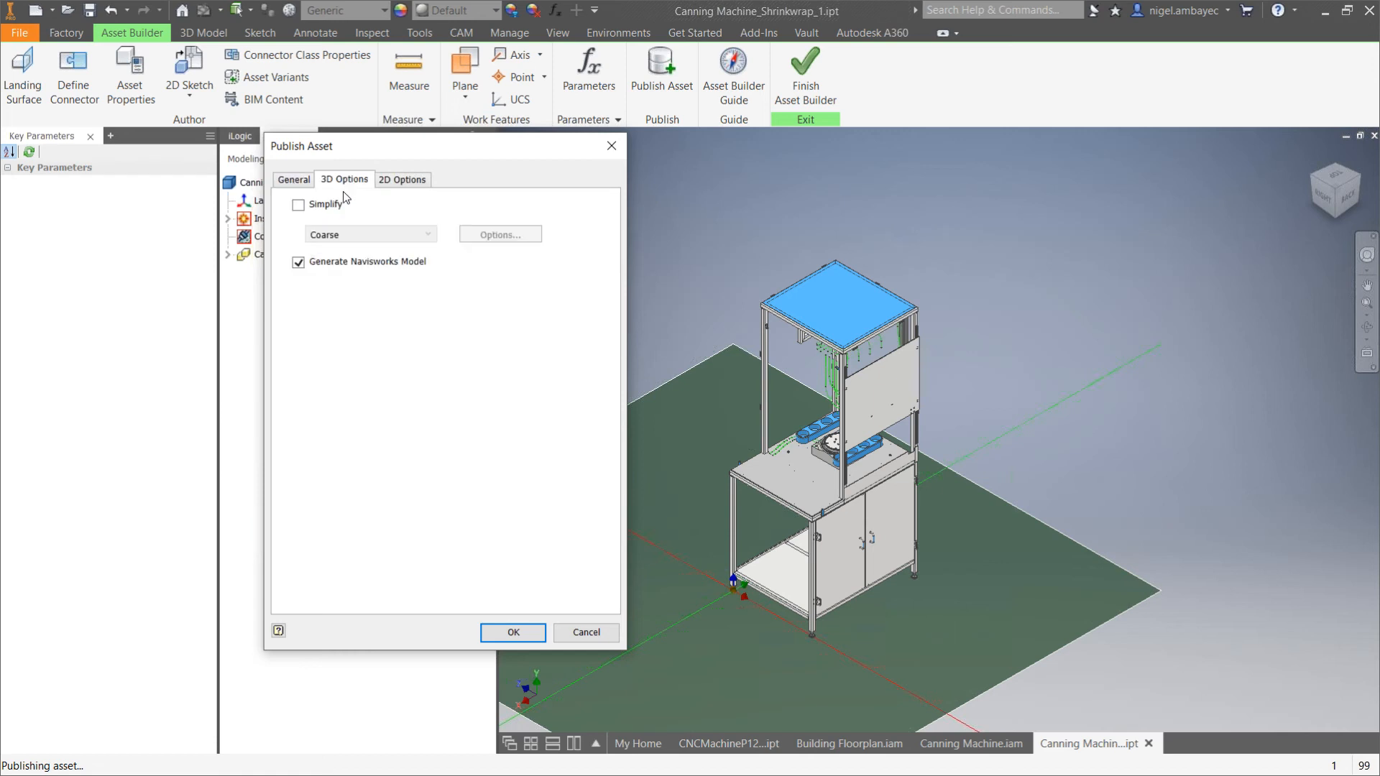
left_click(310, 212)
left_click(326, 237)
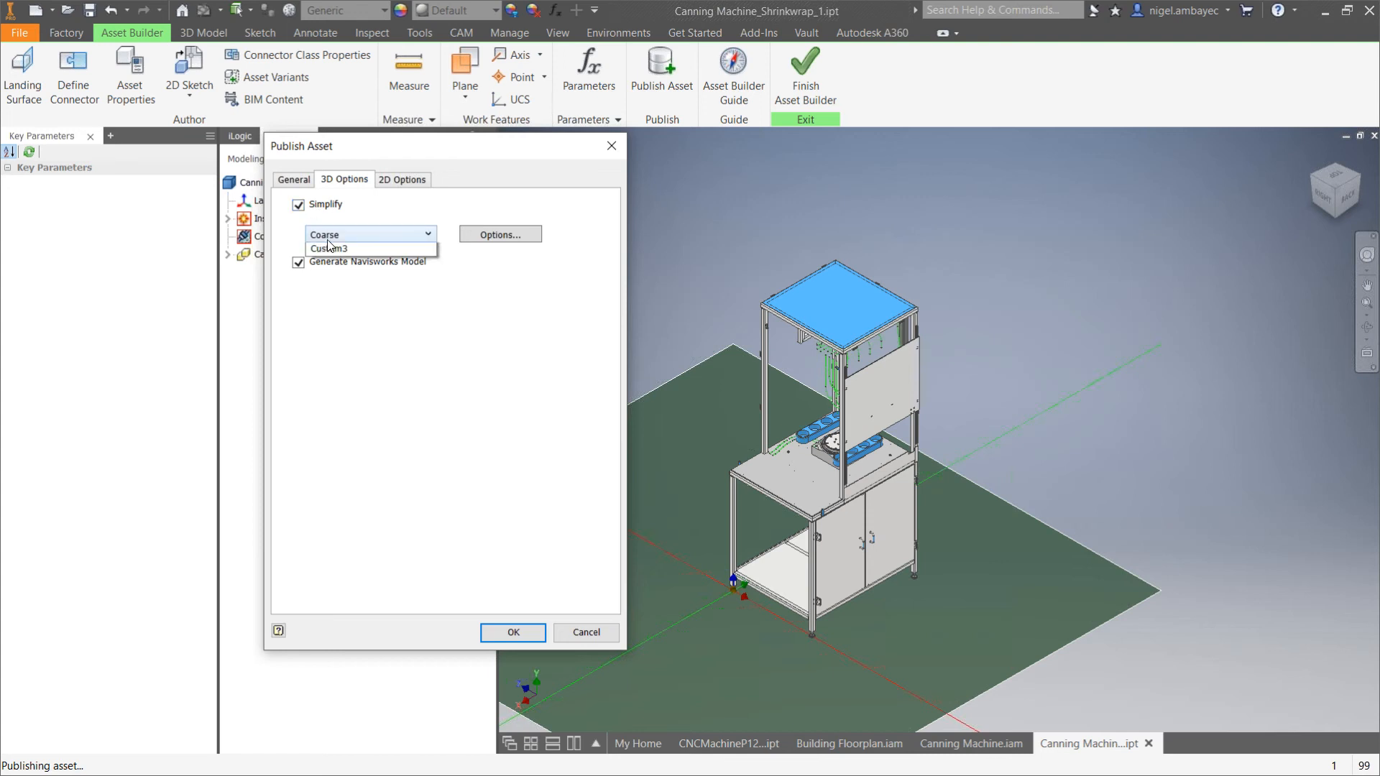
left_click(326, 238)
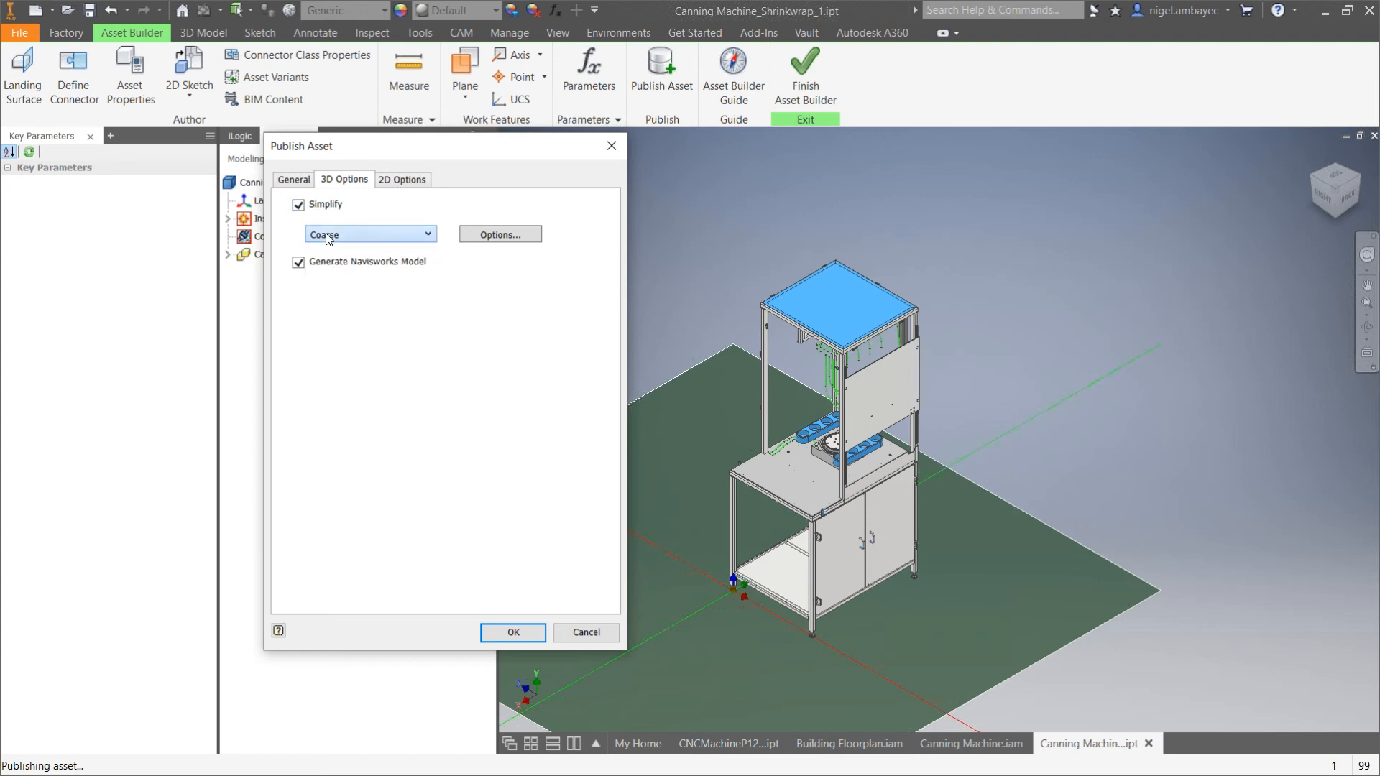
left_click(480, 233)
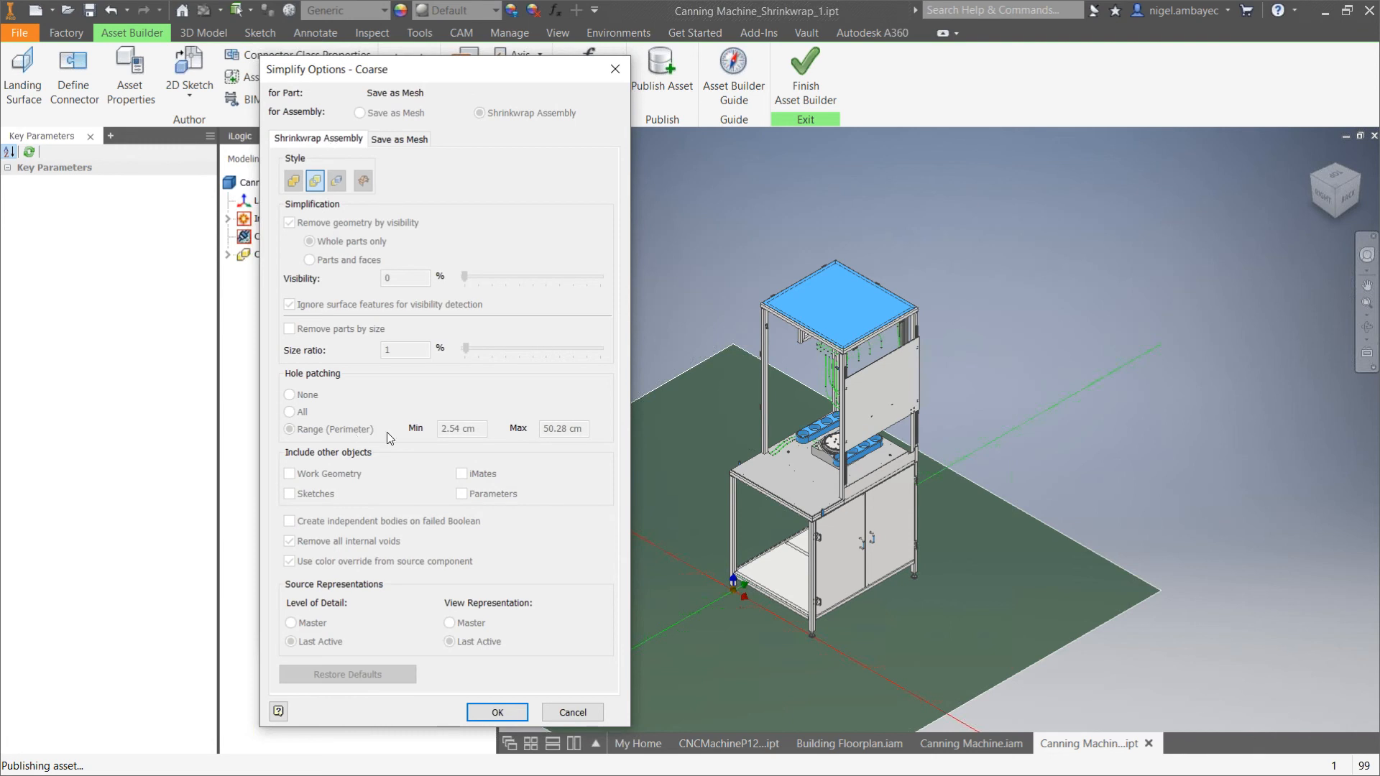
left_click(573, 713)
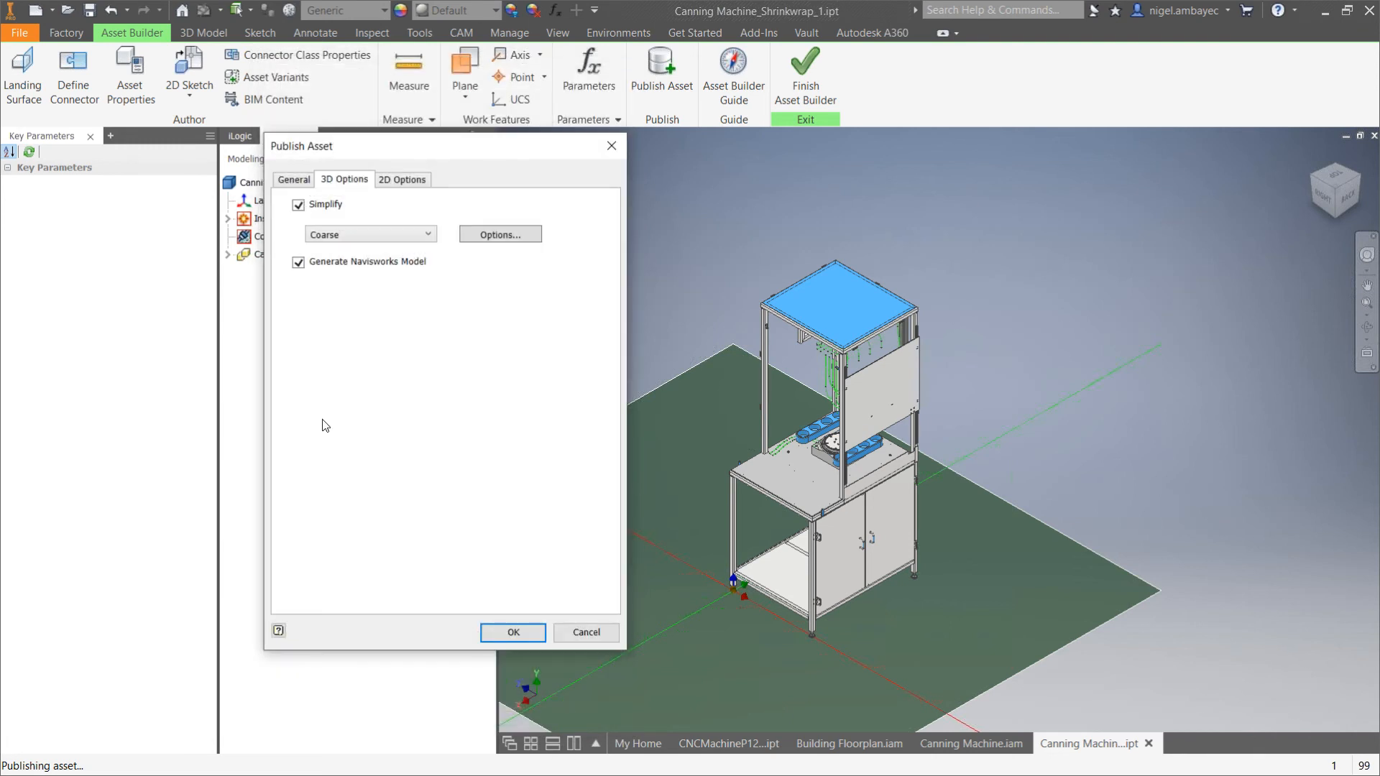
left_click(299, 205)
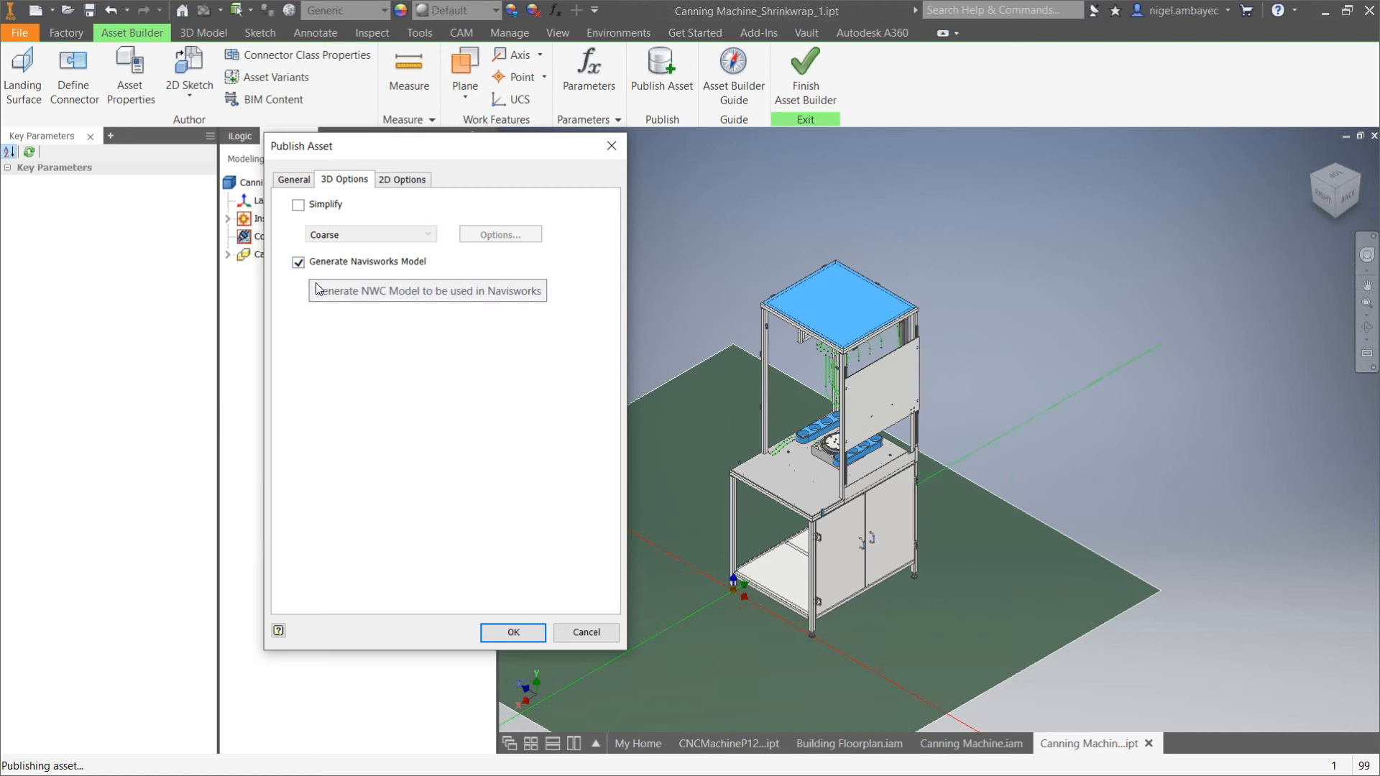
Check the 2D representation and view choices, and publish the asset with a 2D asset based on the Master view.
left_click(428, 180)
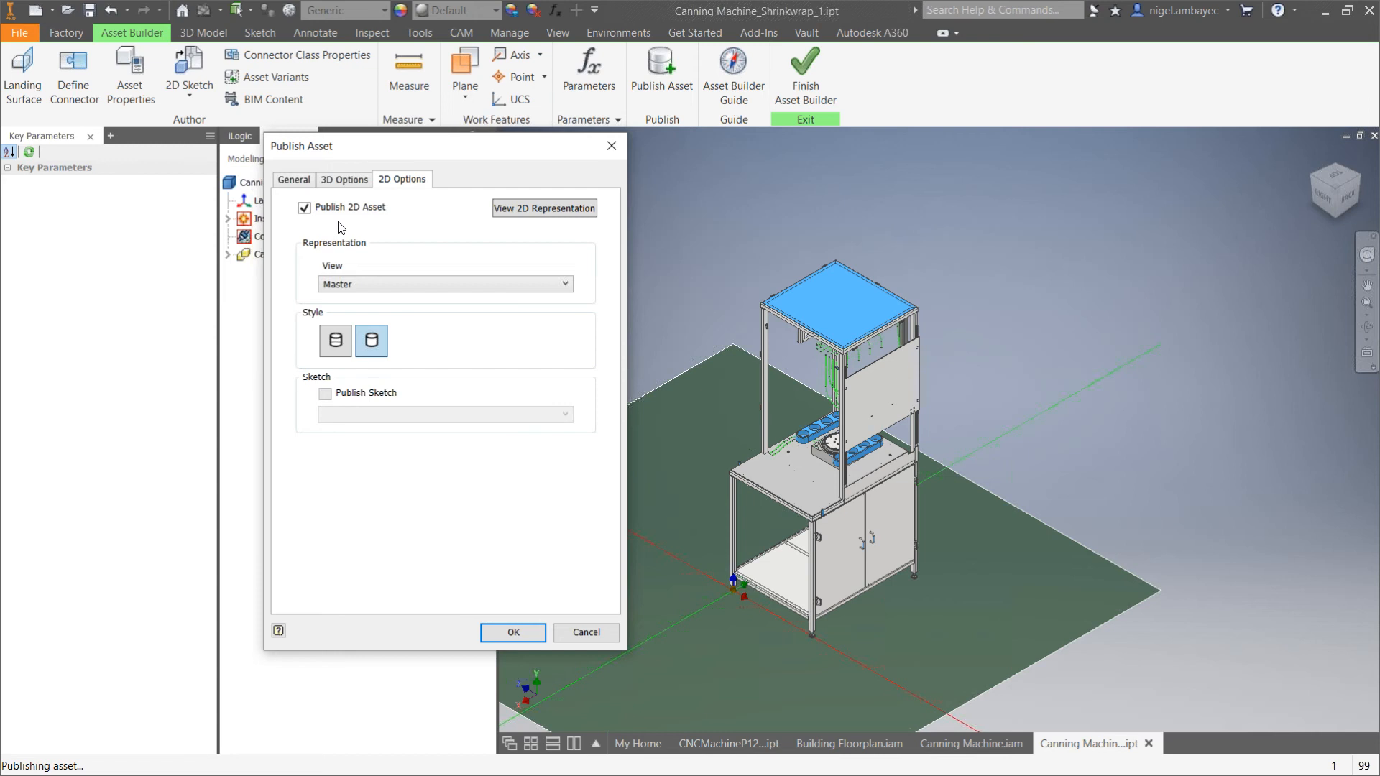
left_click(518, 209)
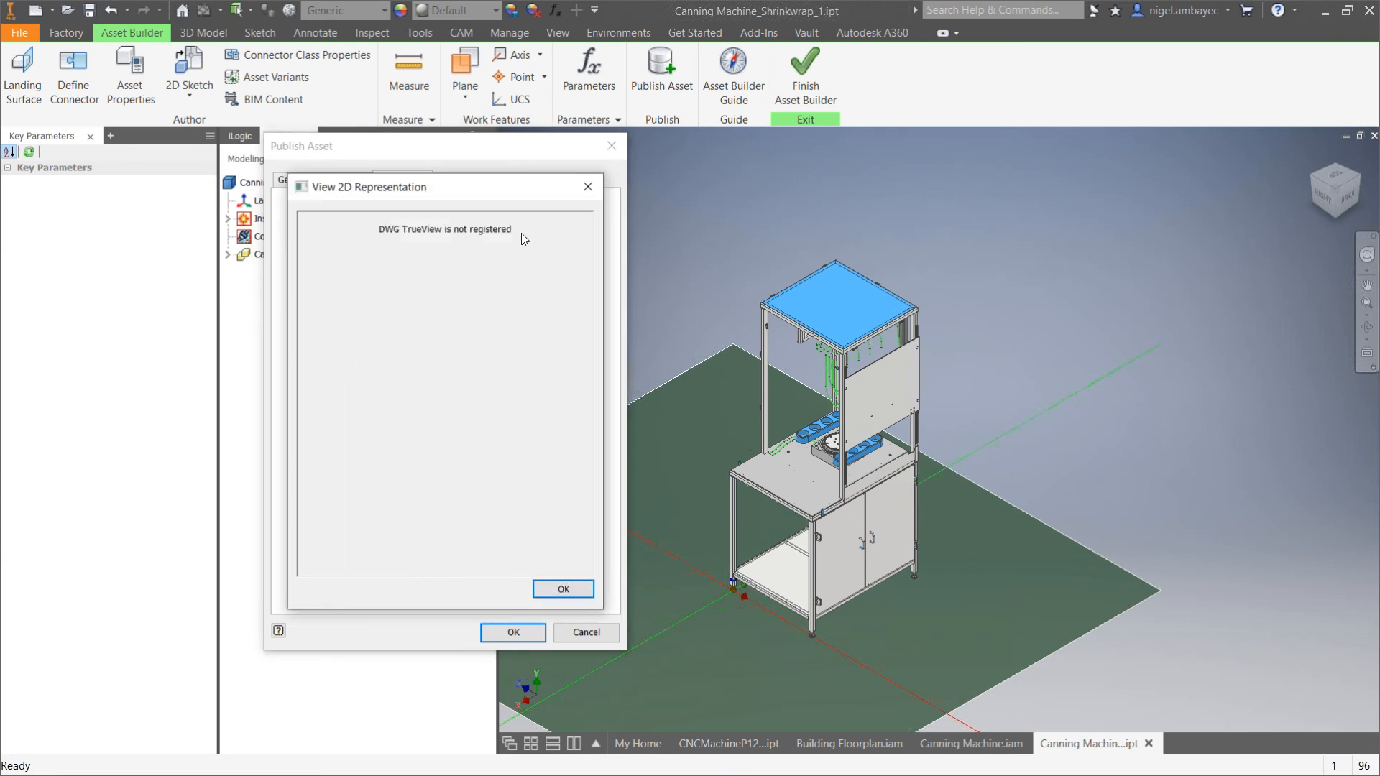
left_click(563, 589)
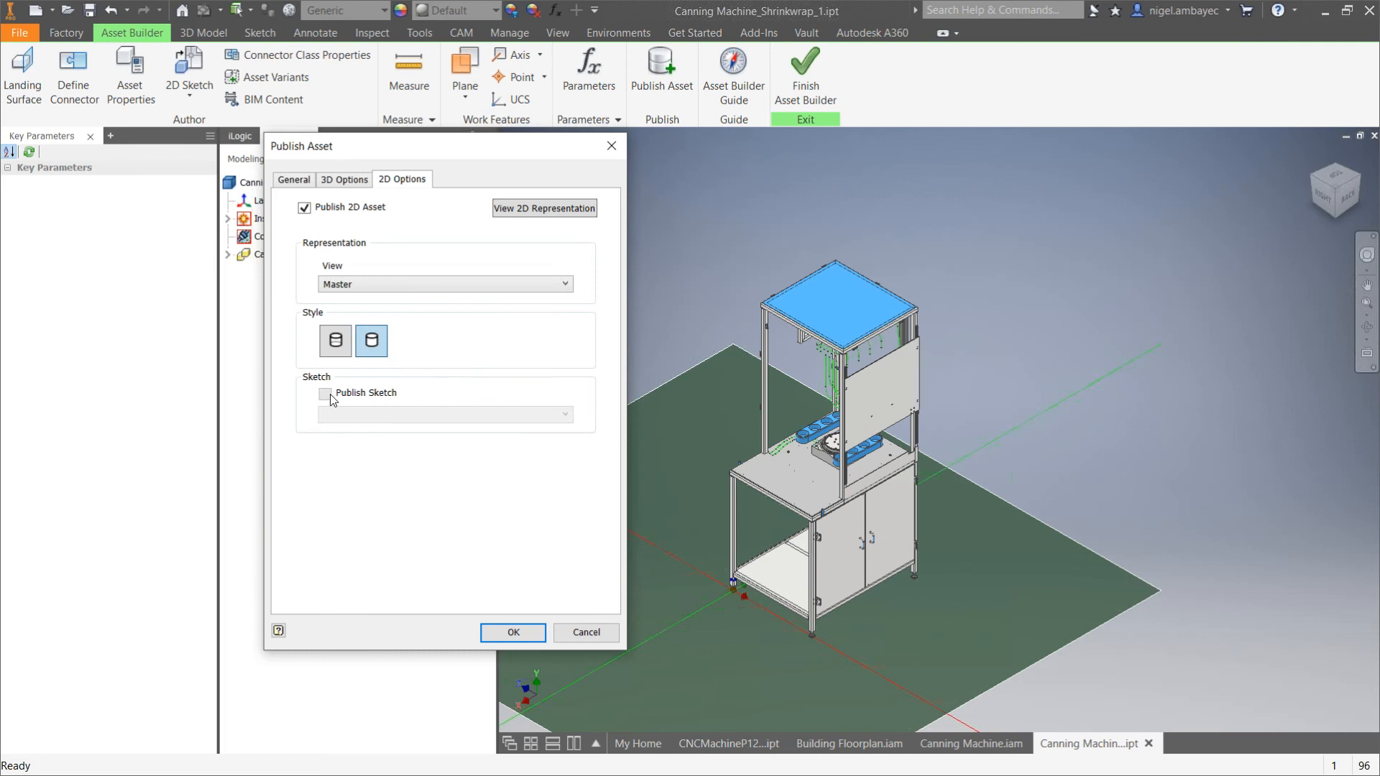
left_click(366, 283)
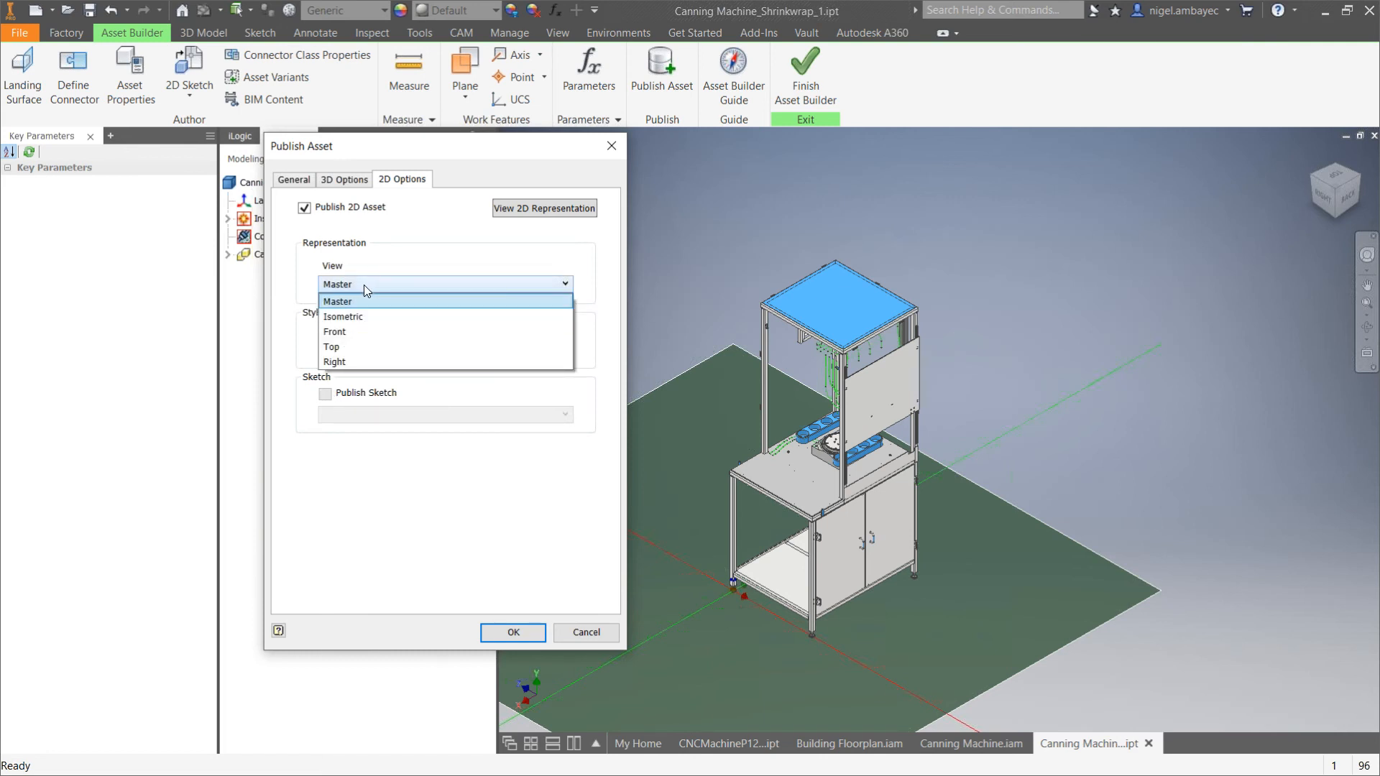
left_click(364, 284)
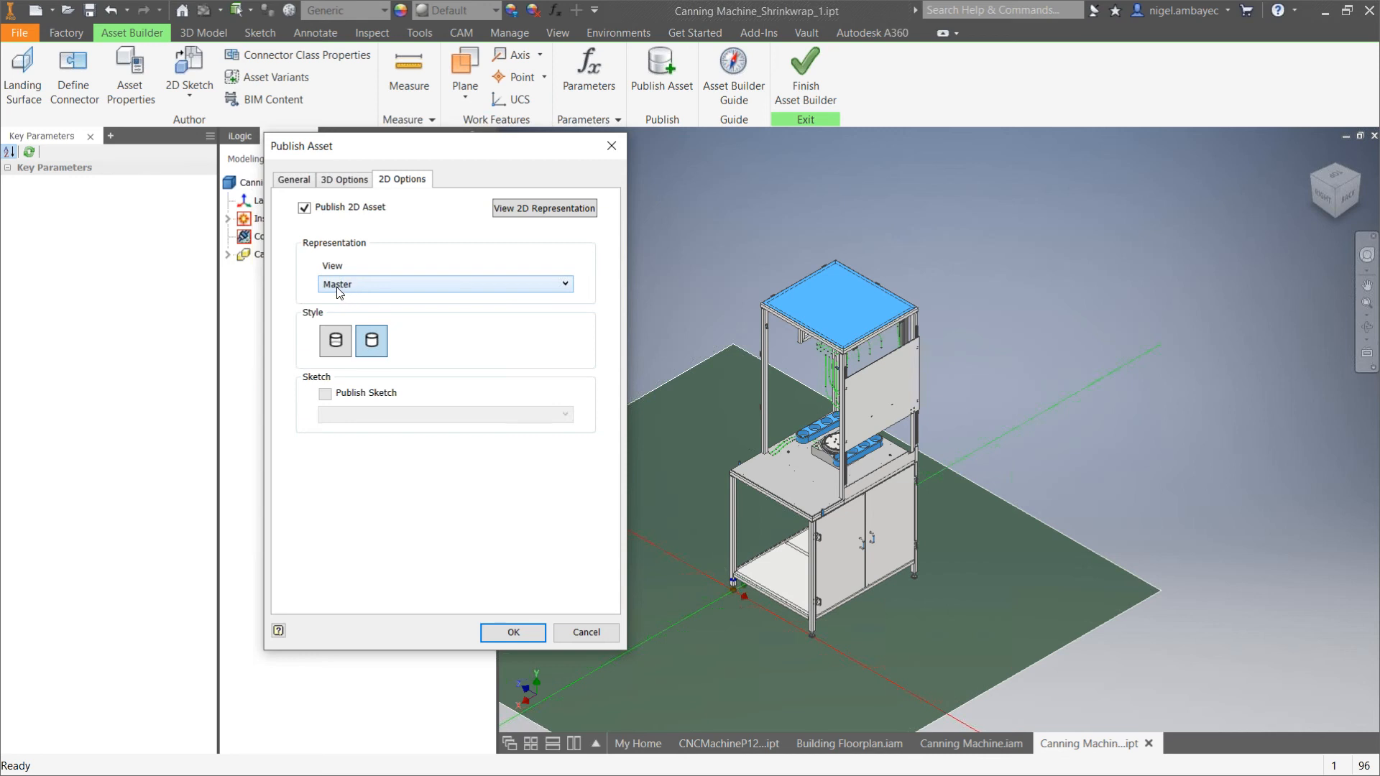
left_click(512, 631)
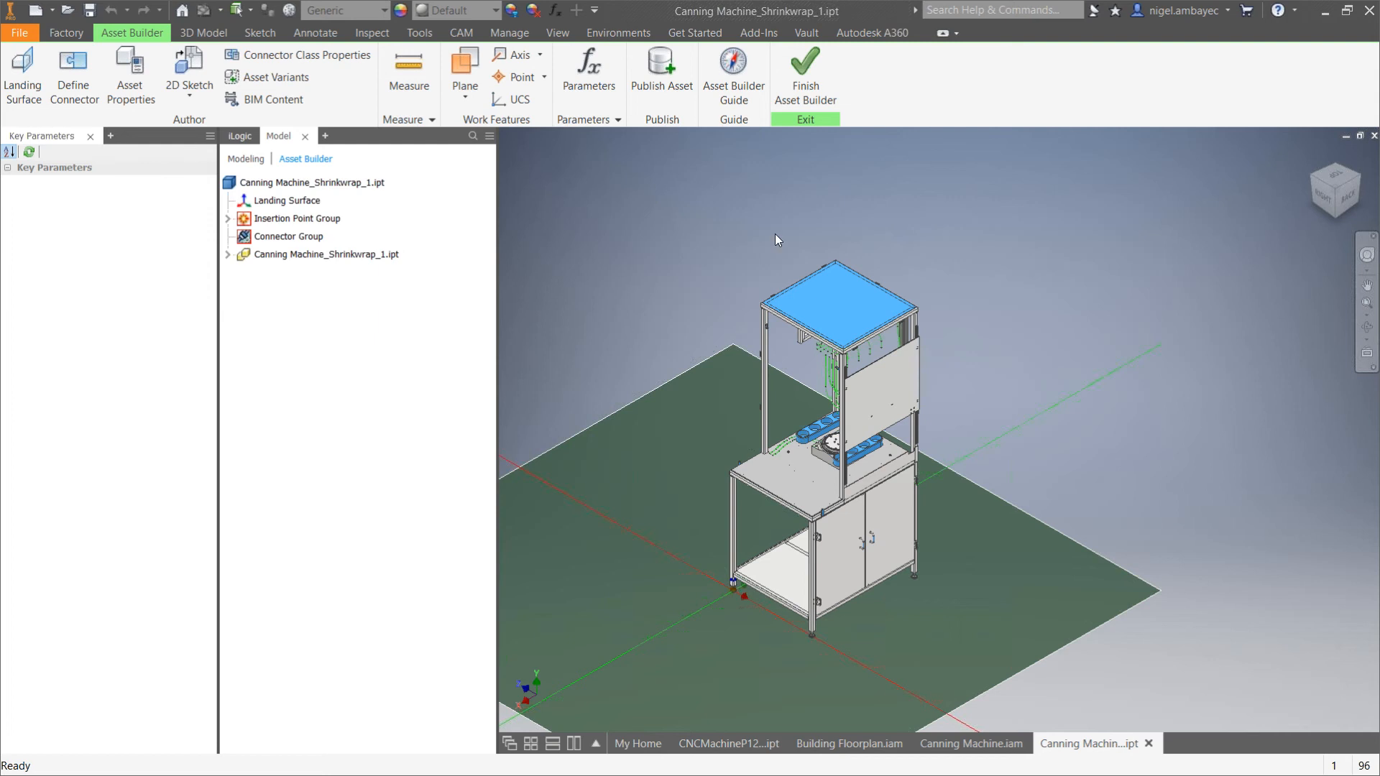
Finish the asset authoring and return to an open floor area in the Building Floorplan.iam layout.
left_click(795, 87)
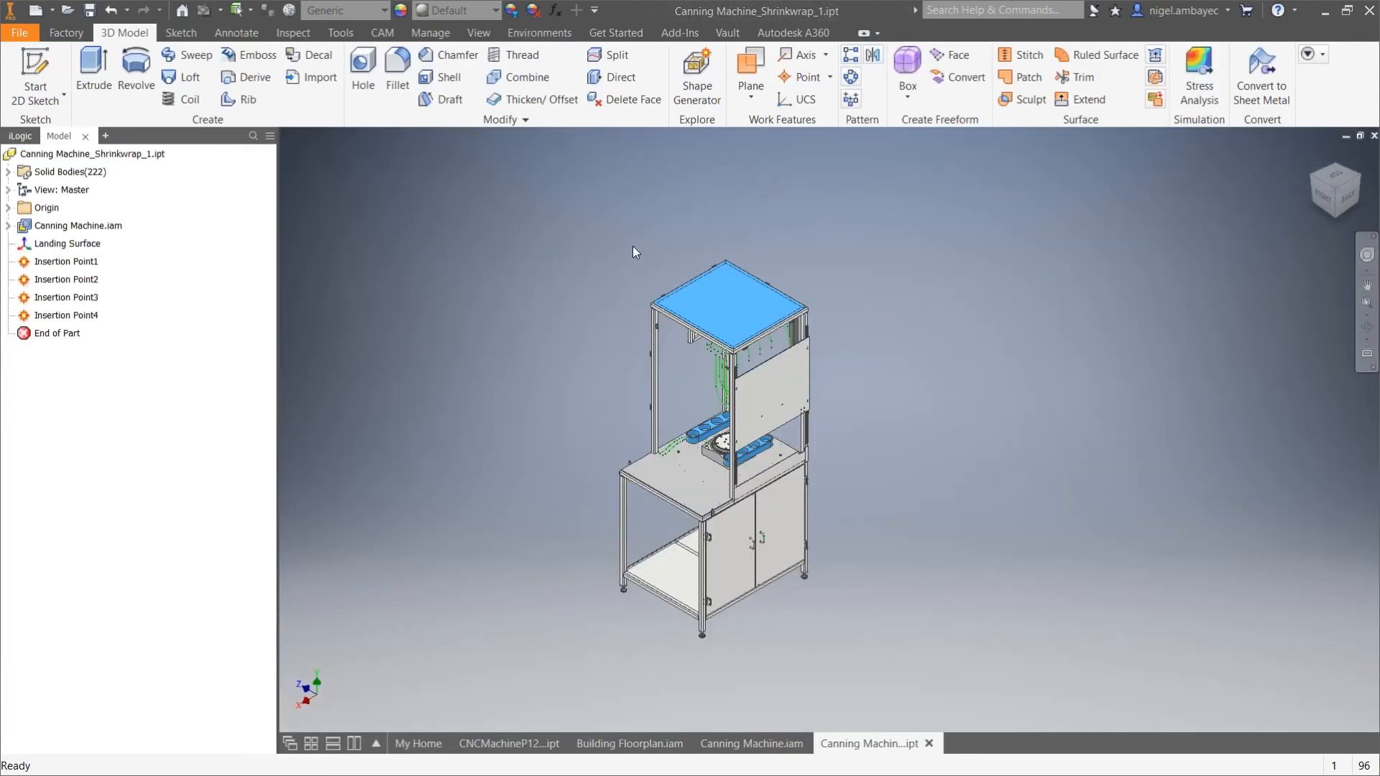
left_click(658, 752)
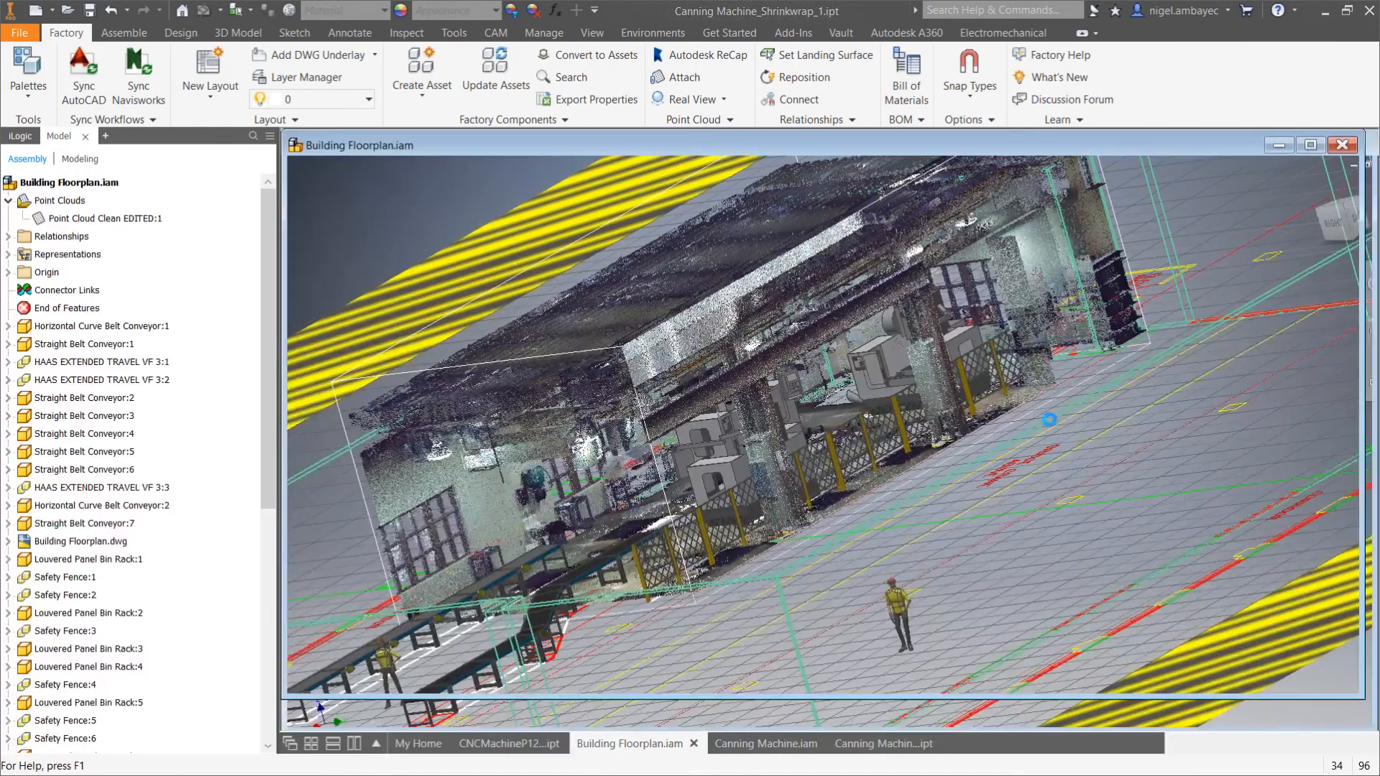
middle_click_drag(1049, 421, 971, 503, "shift")
middle_click_drag(970, 503, 881, 352)
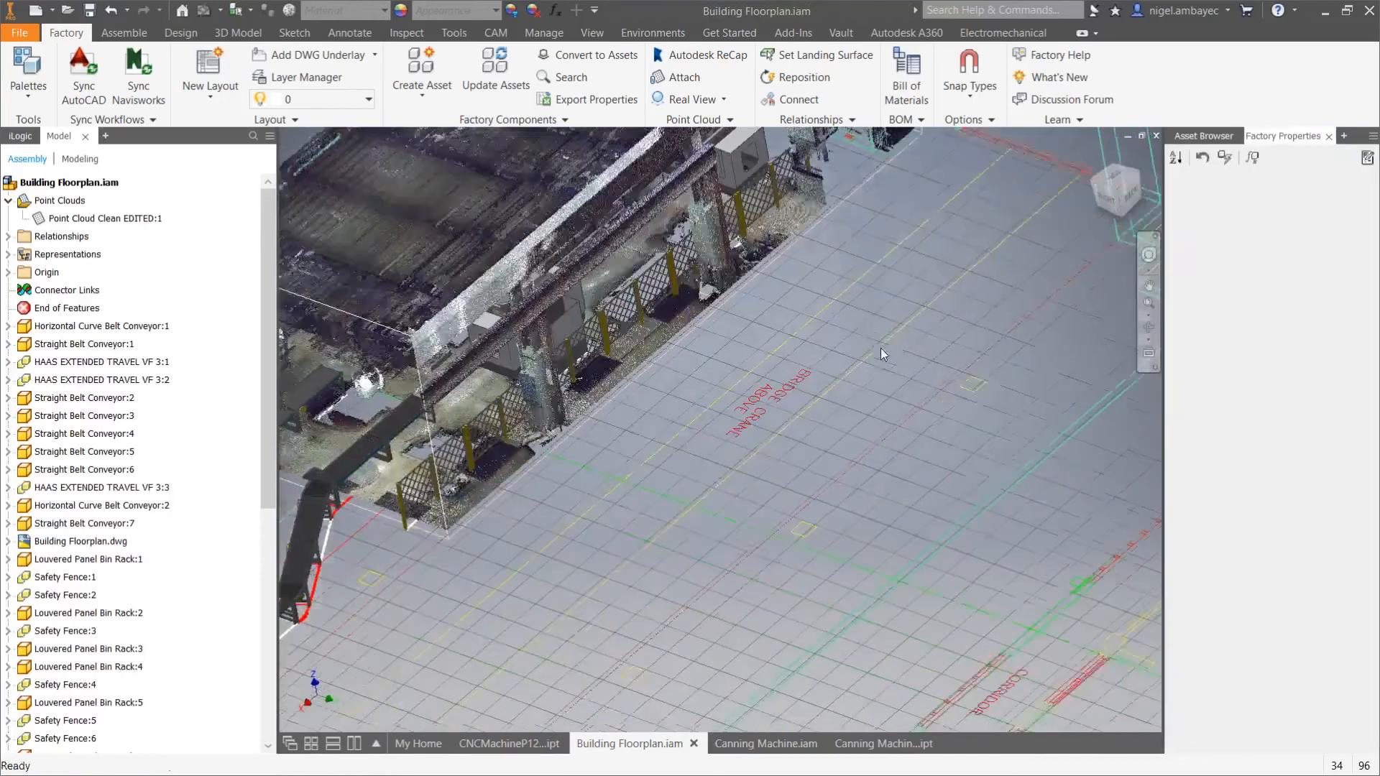
Search the factory assets for "KETIV".
left_click(1196, 143)
double_click(1195, 157)
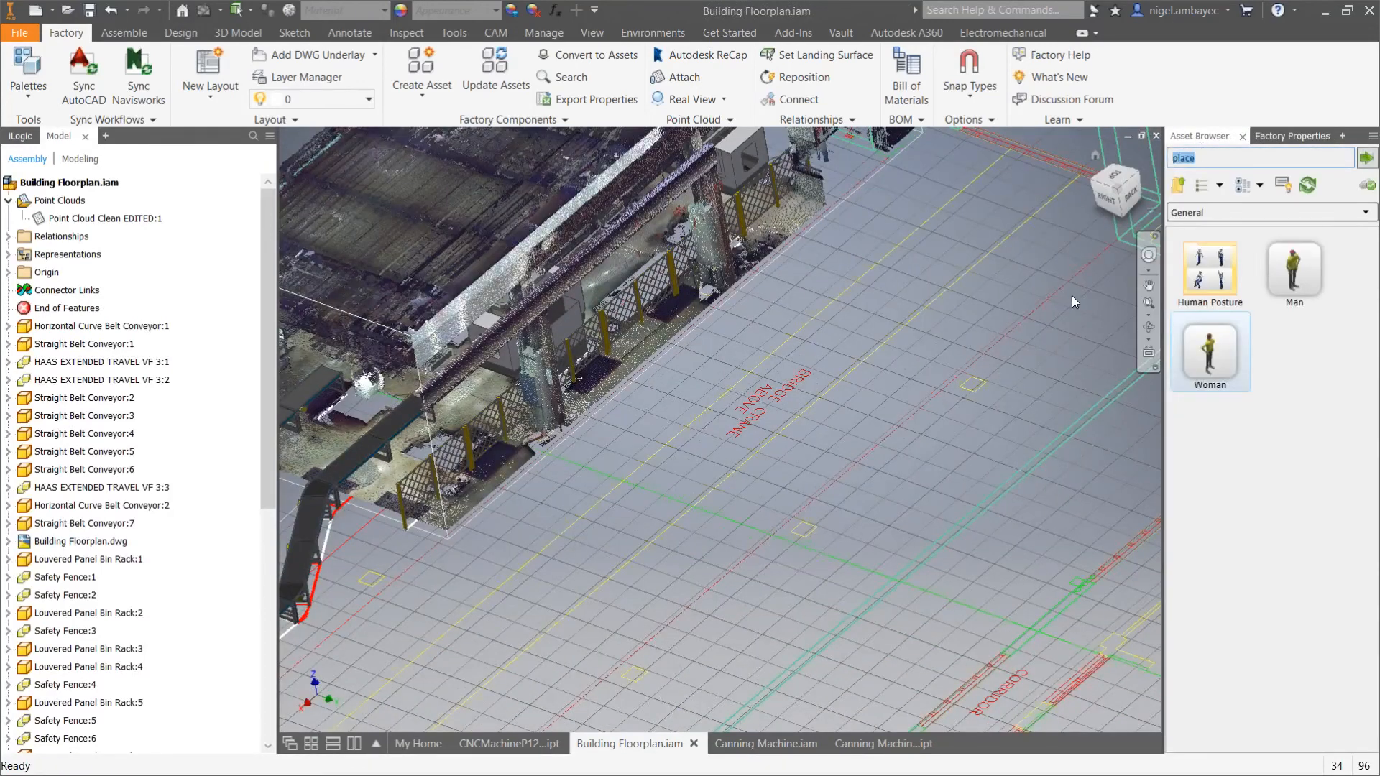
type("KETIV")
key("Return")
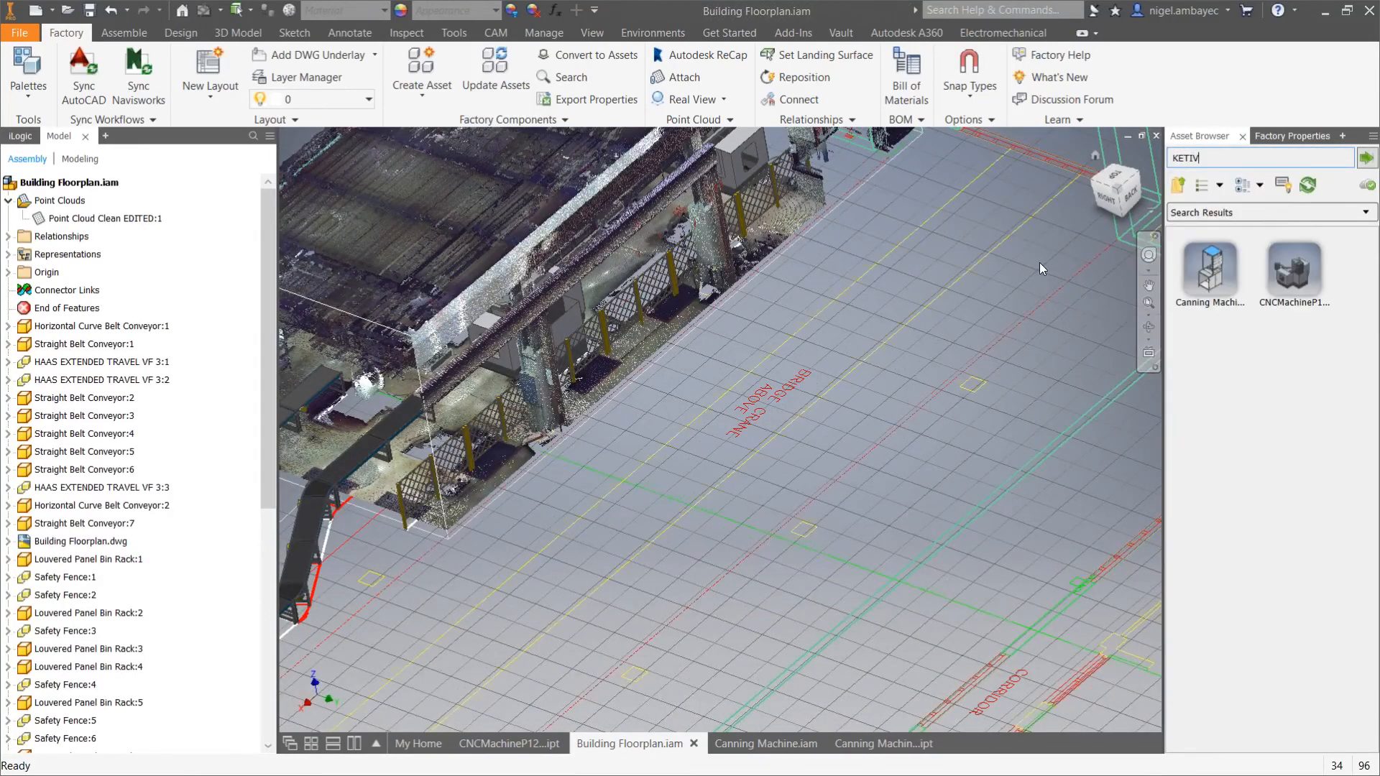
mouse_move(1220, 288)
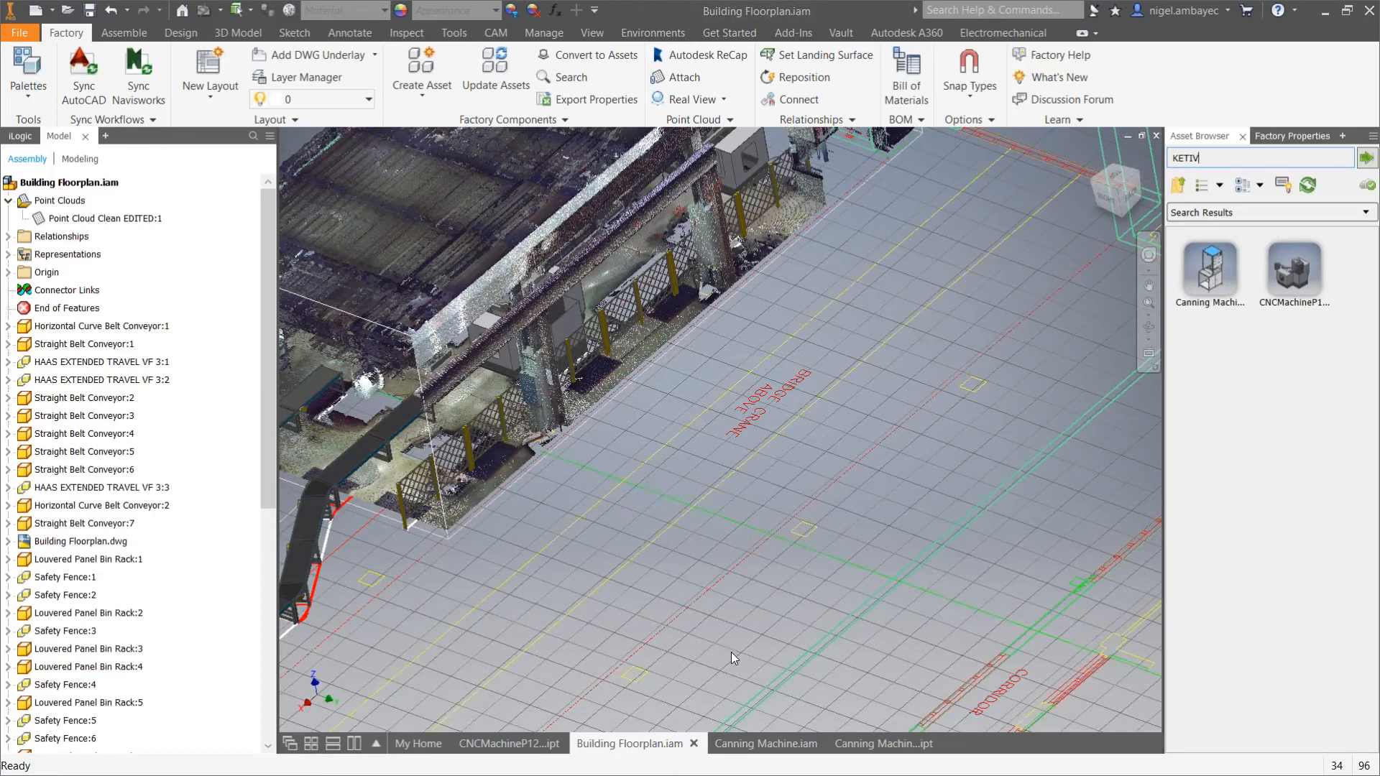
Switch to AutoCAD, refresh the factory asset library, search it for "ketiv" and select the Canning Machine asset.
key("alt+Tab")
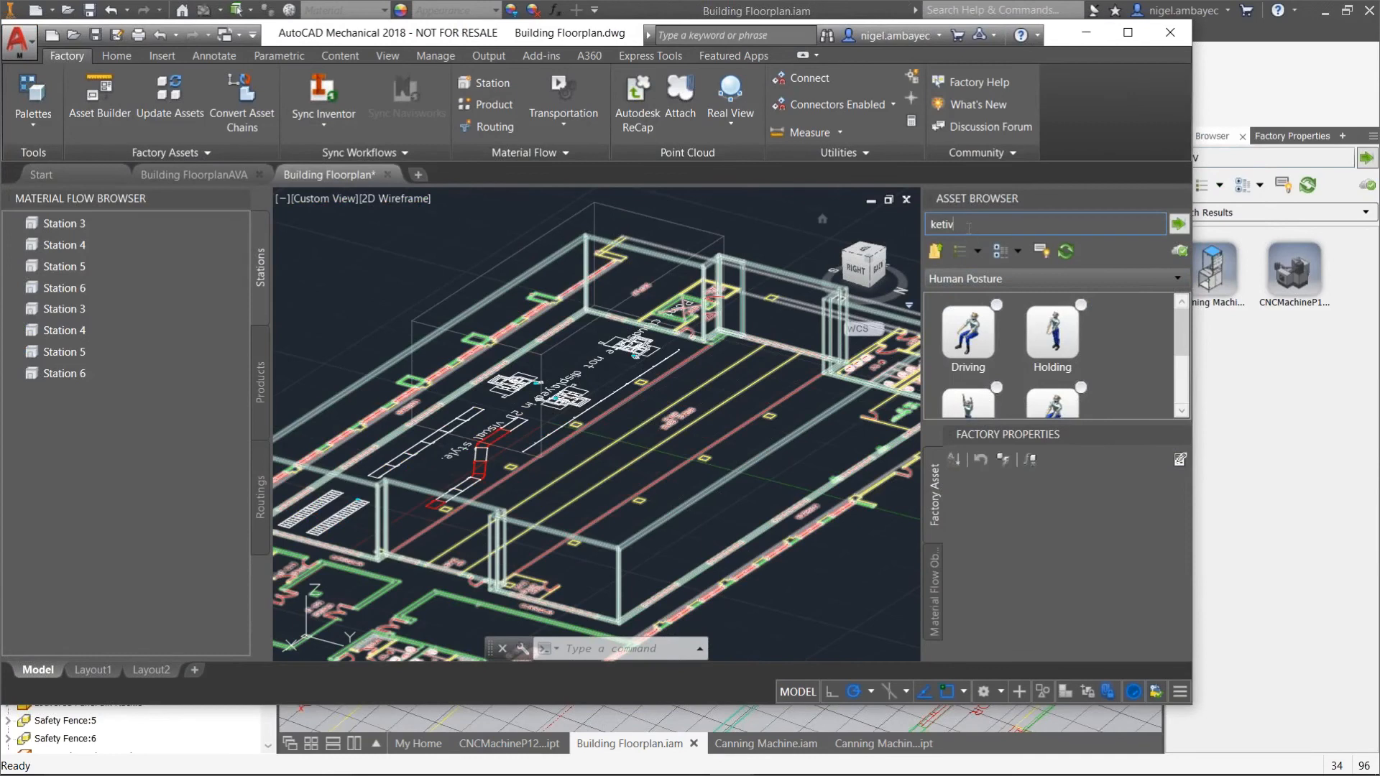
left_click(1178, 225)
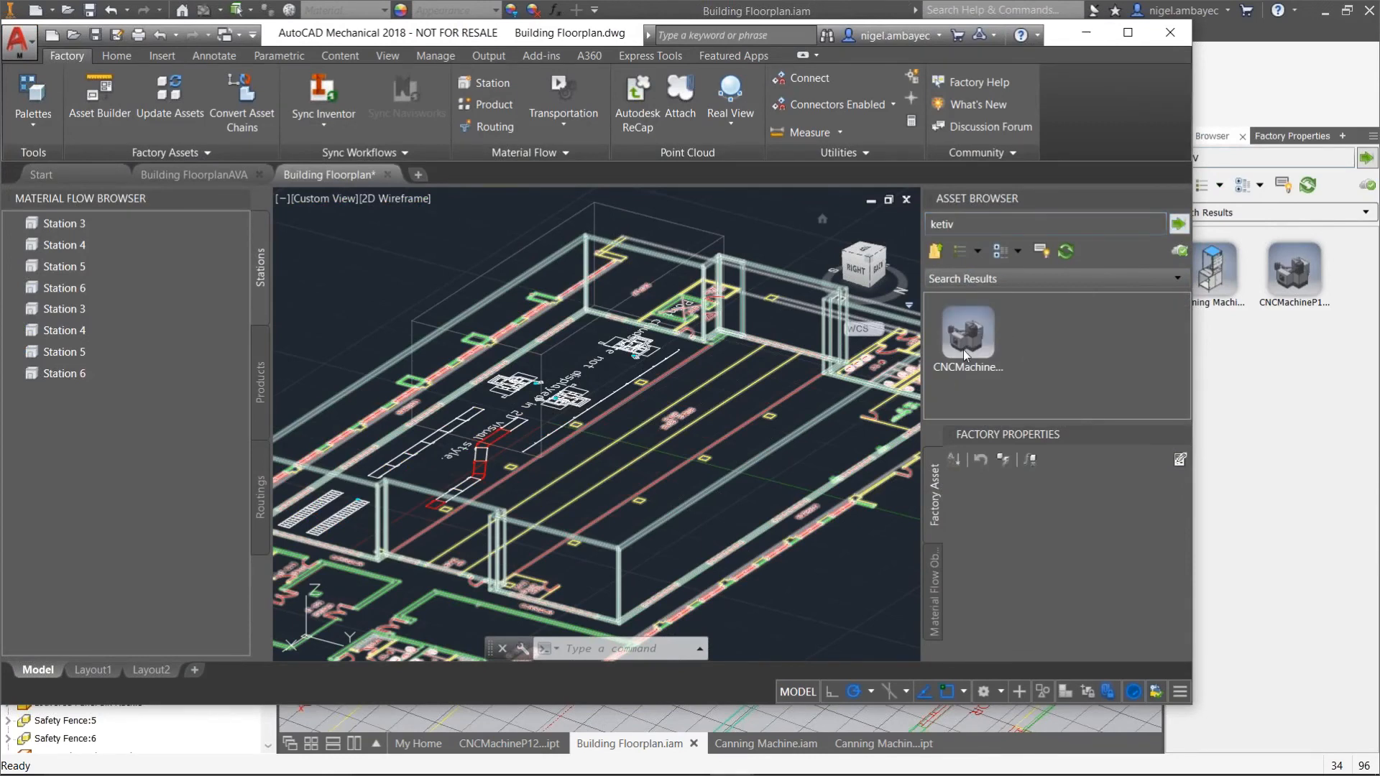
left_click(964, 351)
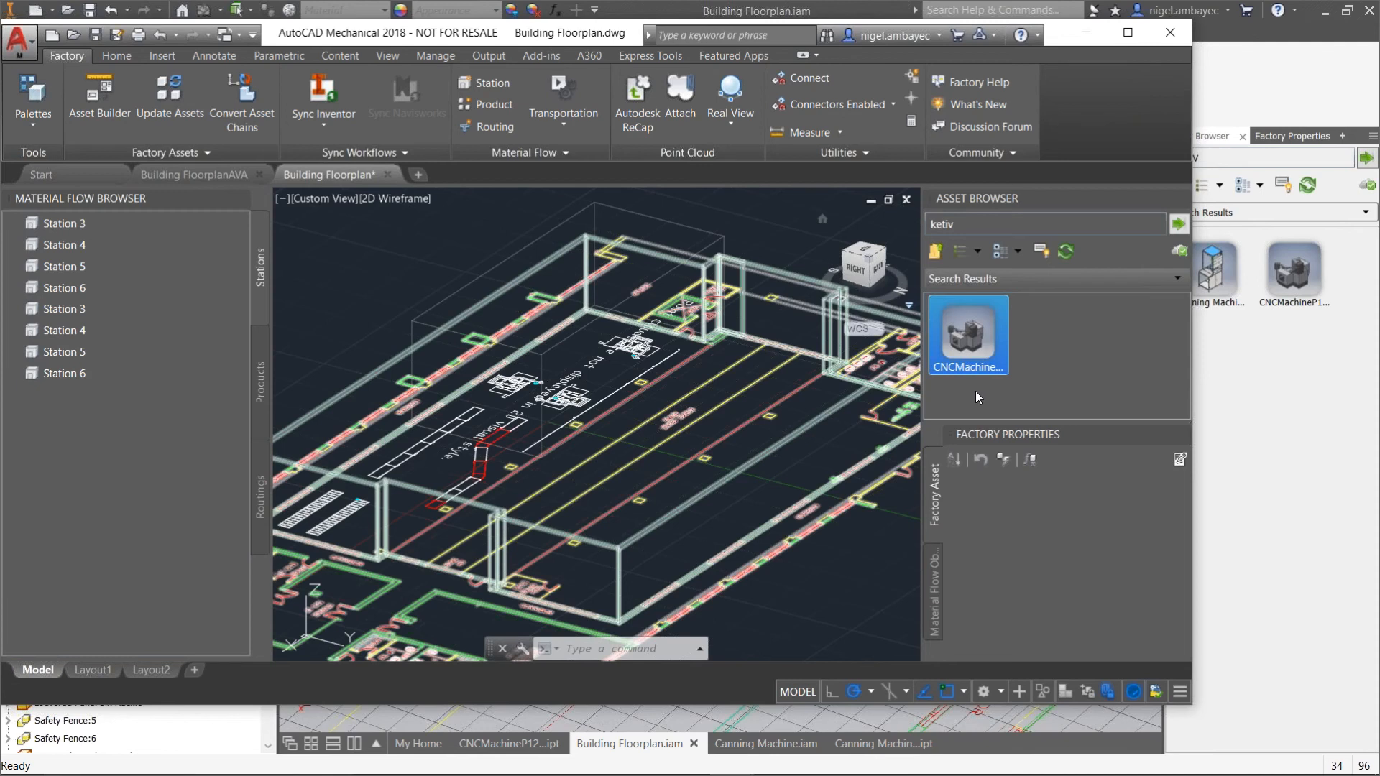
left_click_drag(1191, 351, 1157, 355)
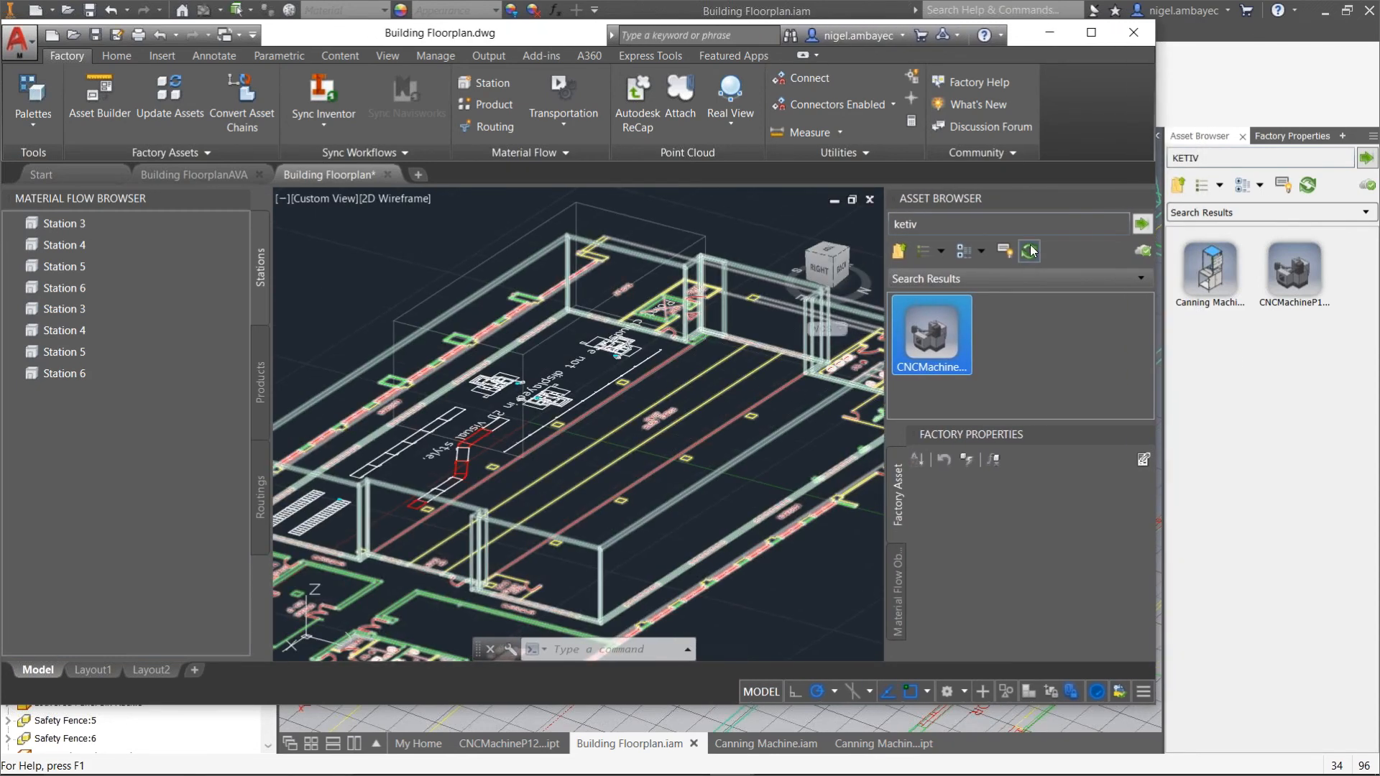
left_click(1028, 253)
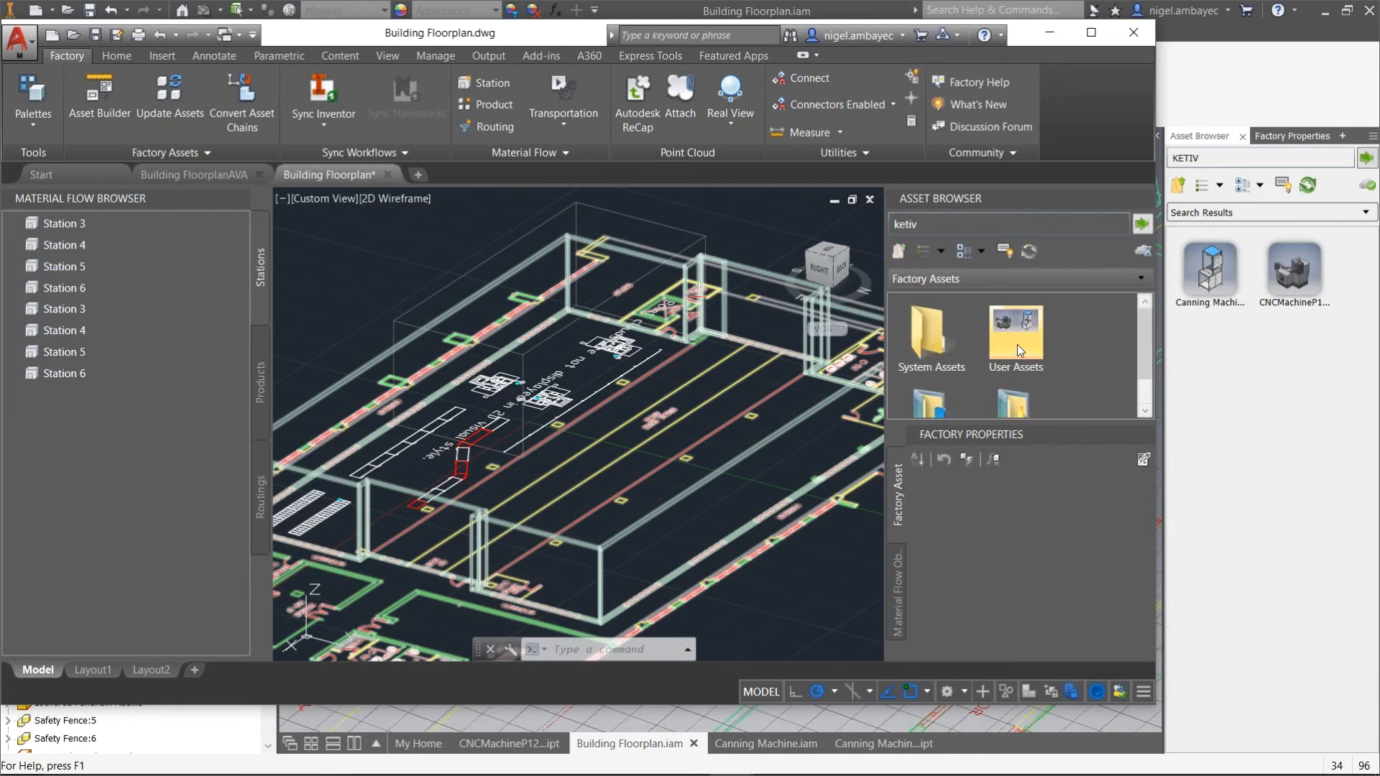
left_click(1142, 224)
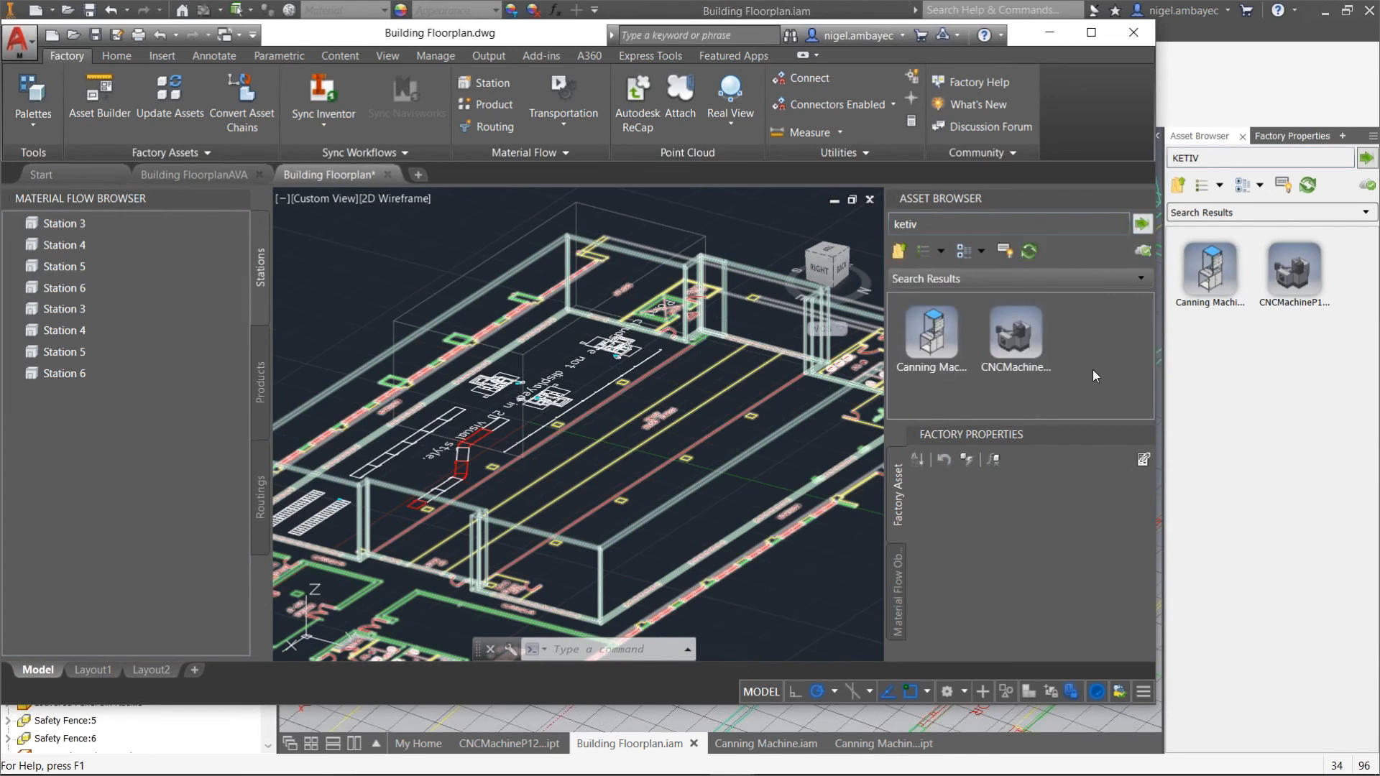
left_click(938, 335)
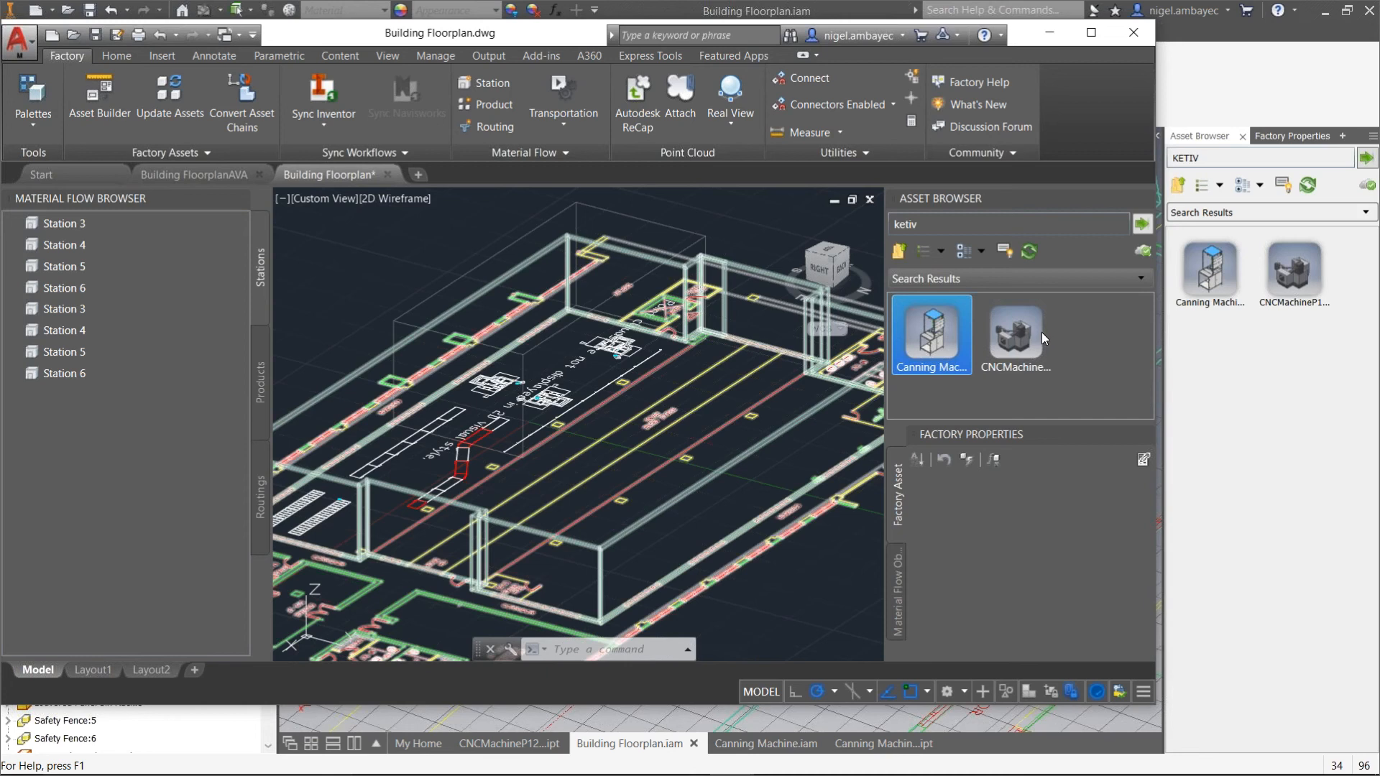
mouse_move(1038, 333)
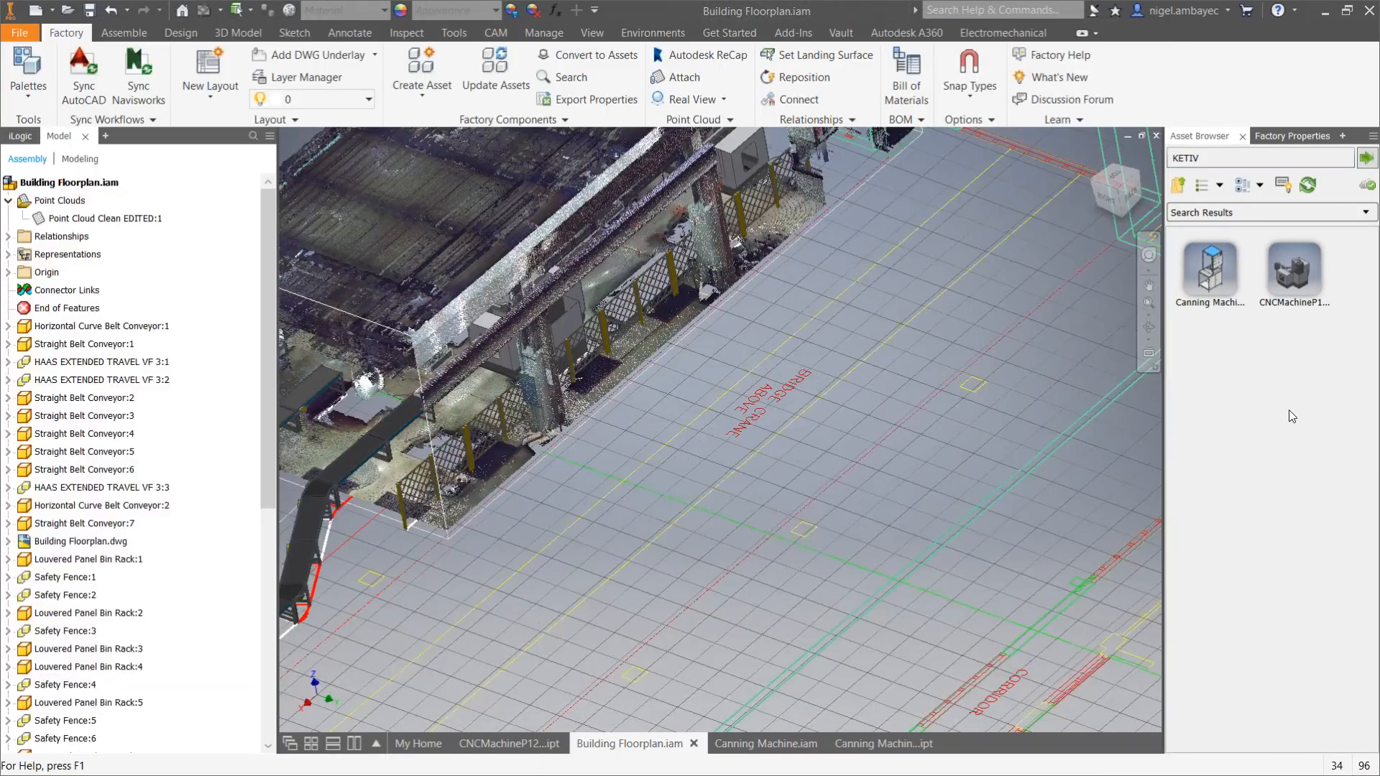
Back in Inventor, place one Canning Machine asset on the open floor opposite the point cloud and finish the placement.
scroll(844, 442, "down", 5)
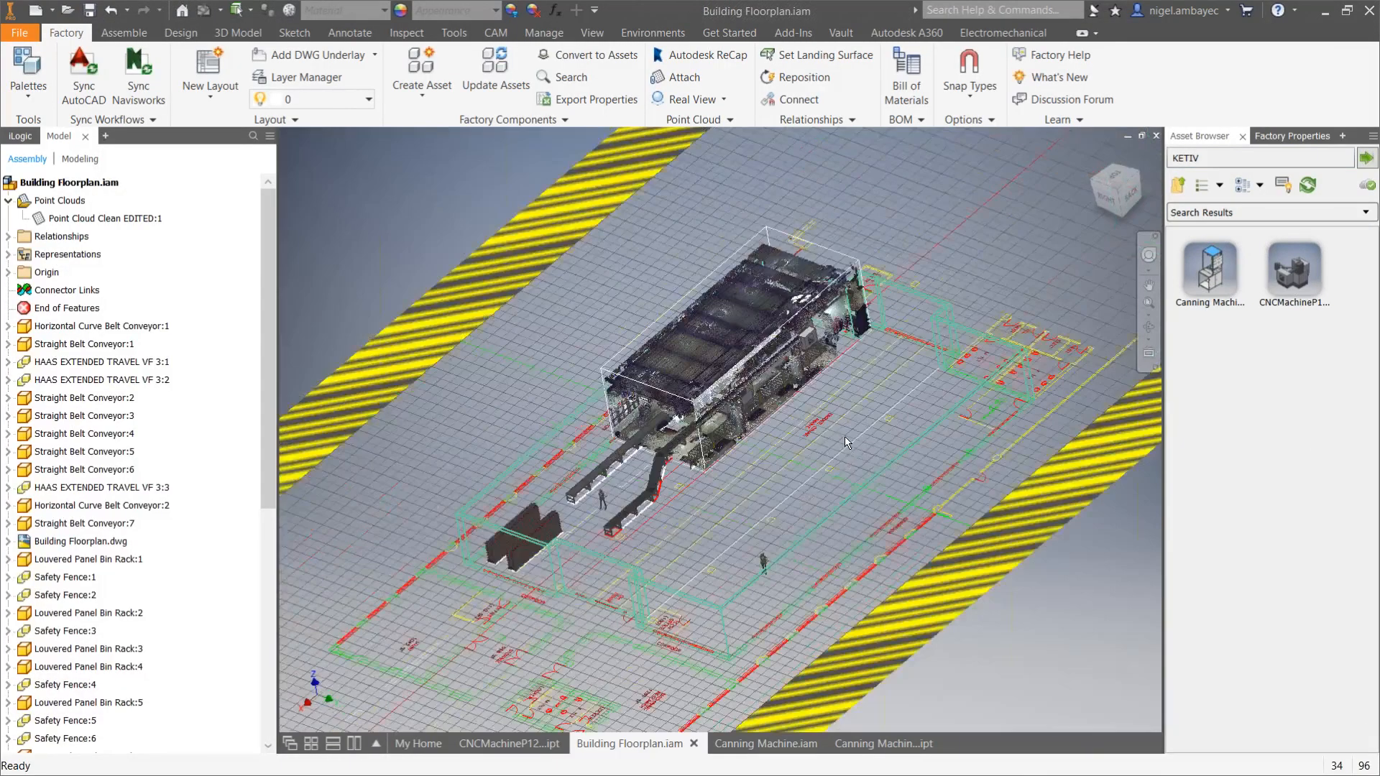
scroll(826, 457, "up", 3)
double_click(1186, 276)
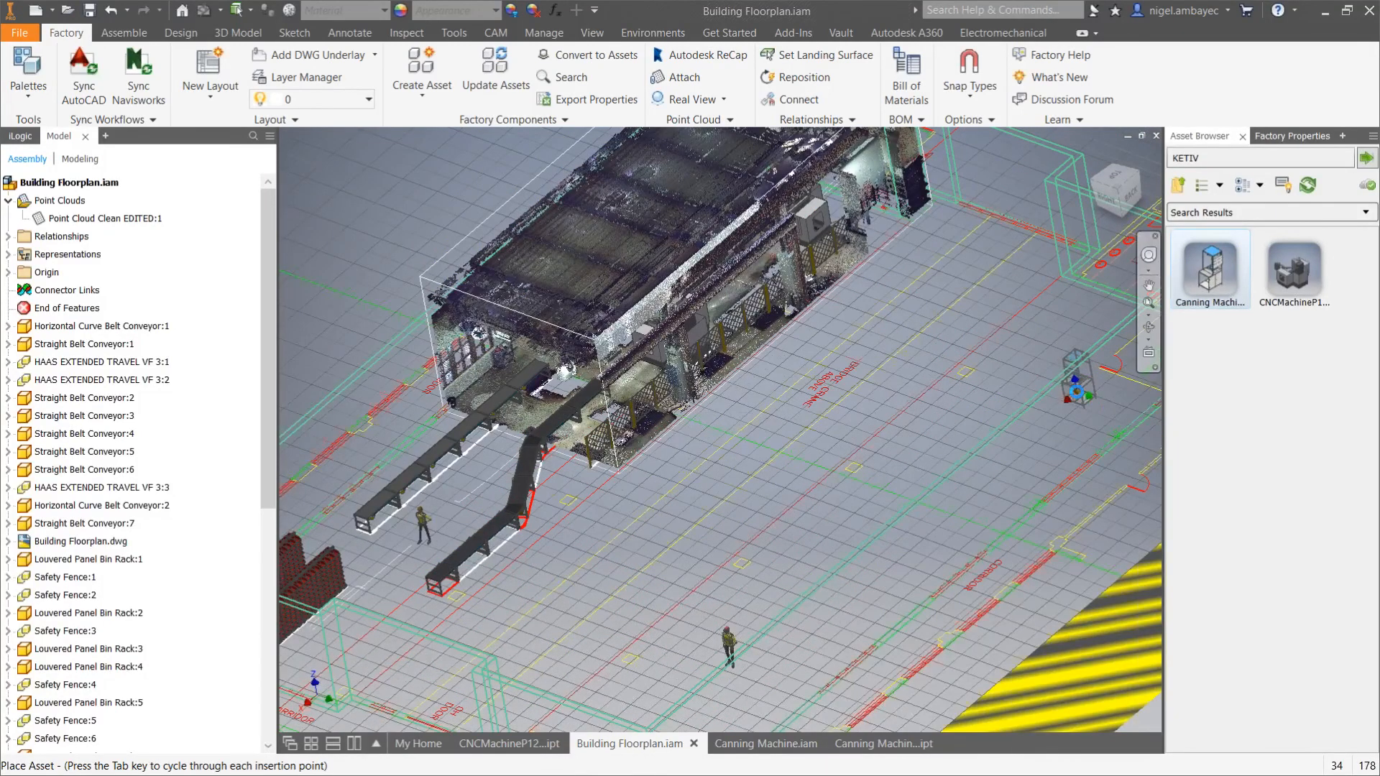
left_click(1111, 410)
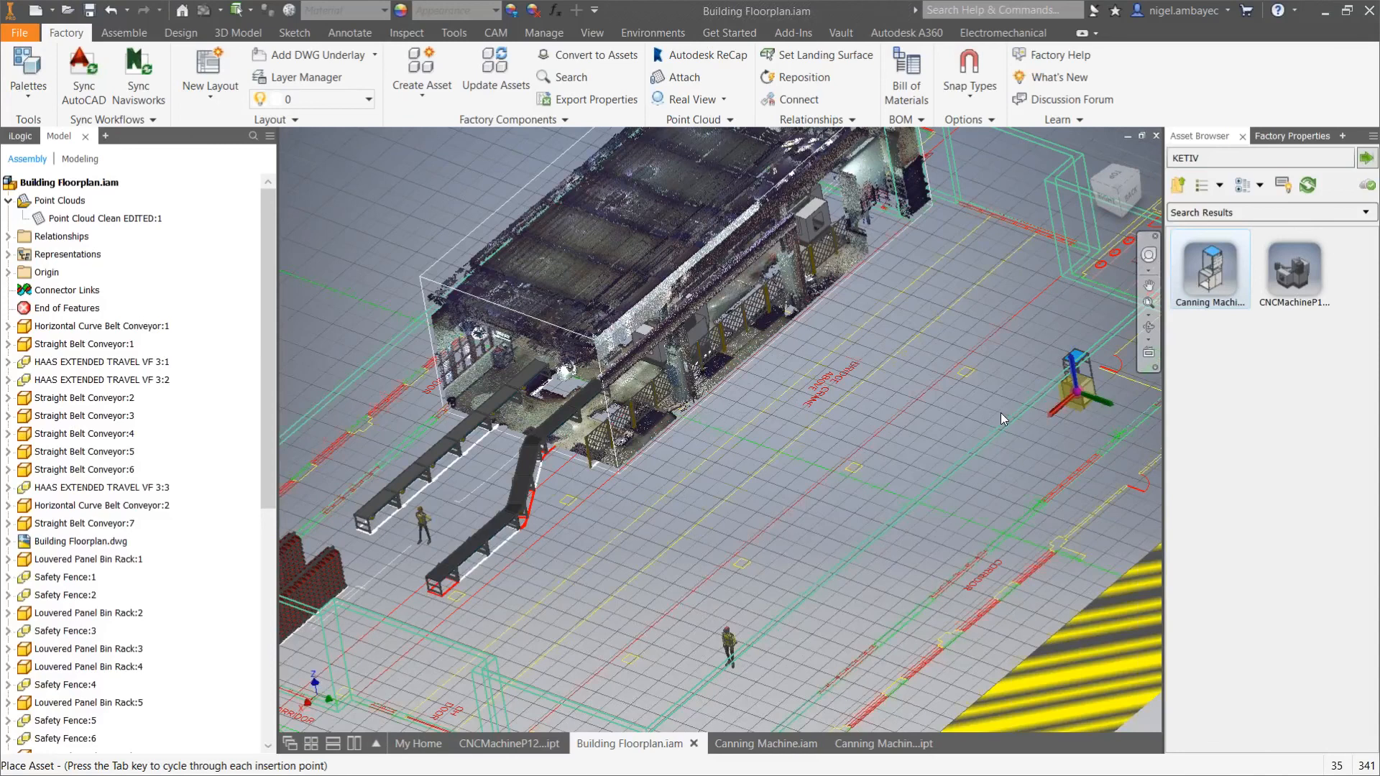
scroll(1000, 413, "down", 3)
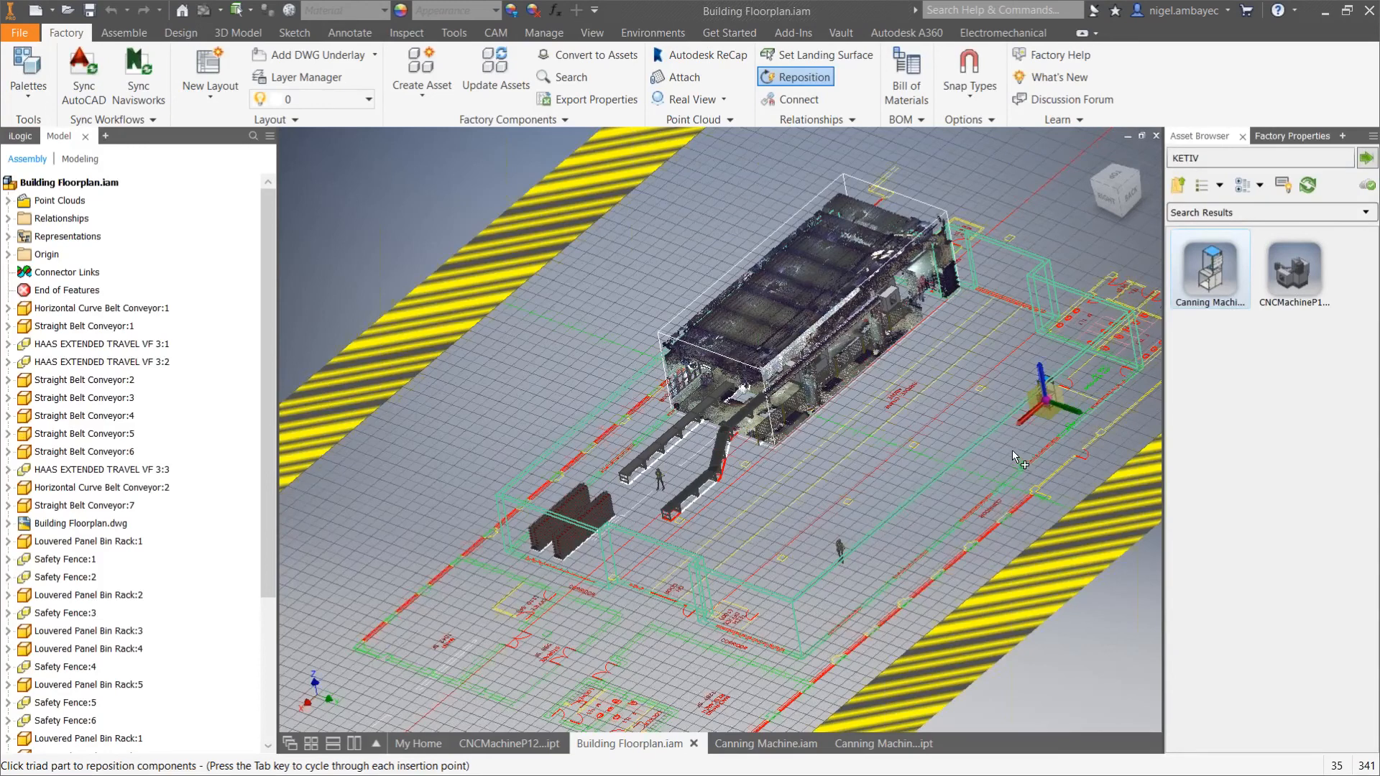
right_click(1021, 430)
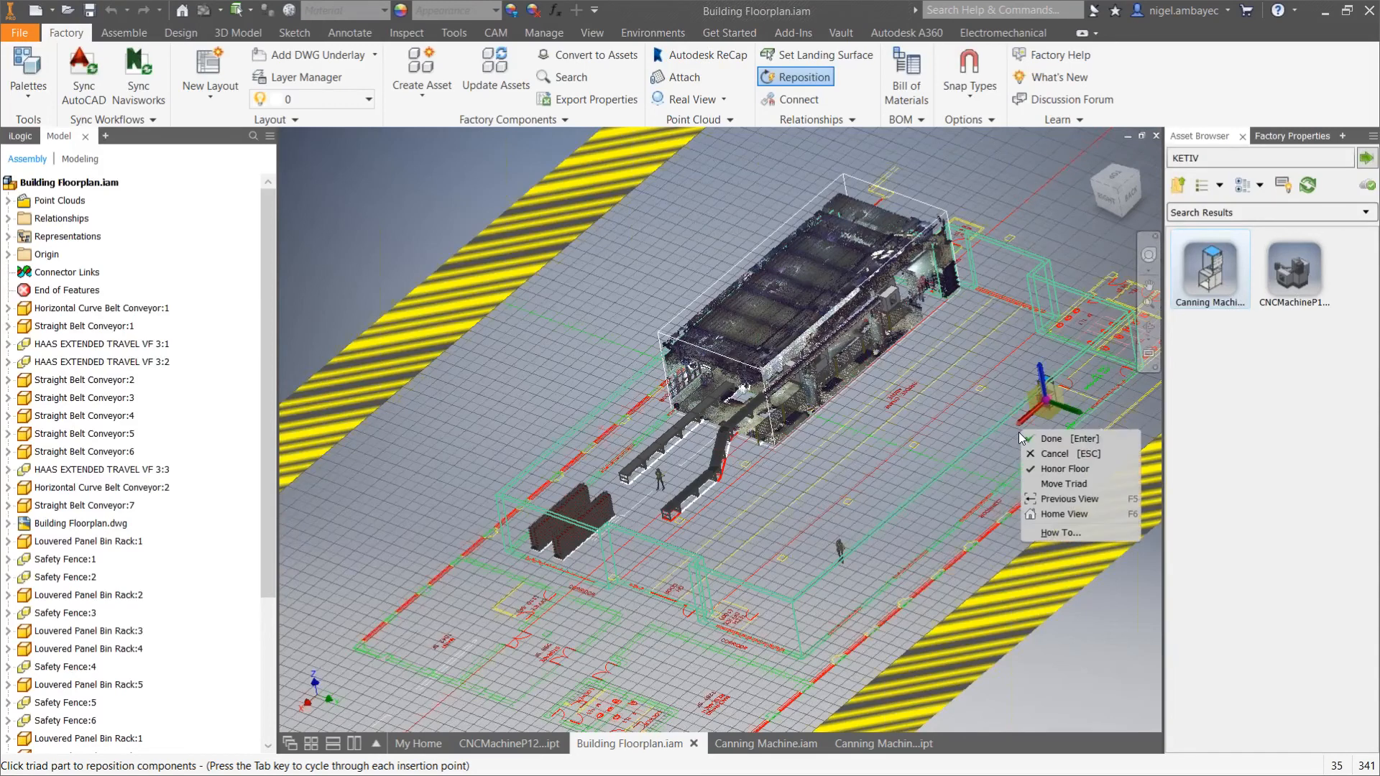
left_click(1040, 439)
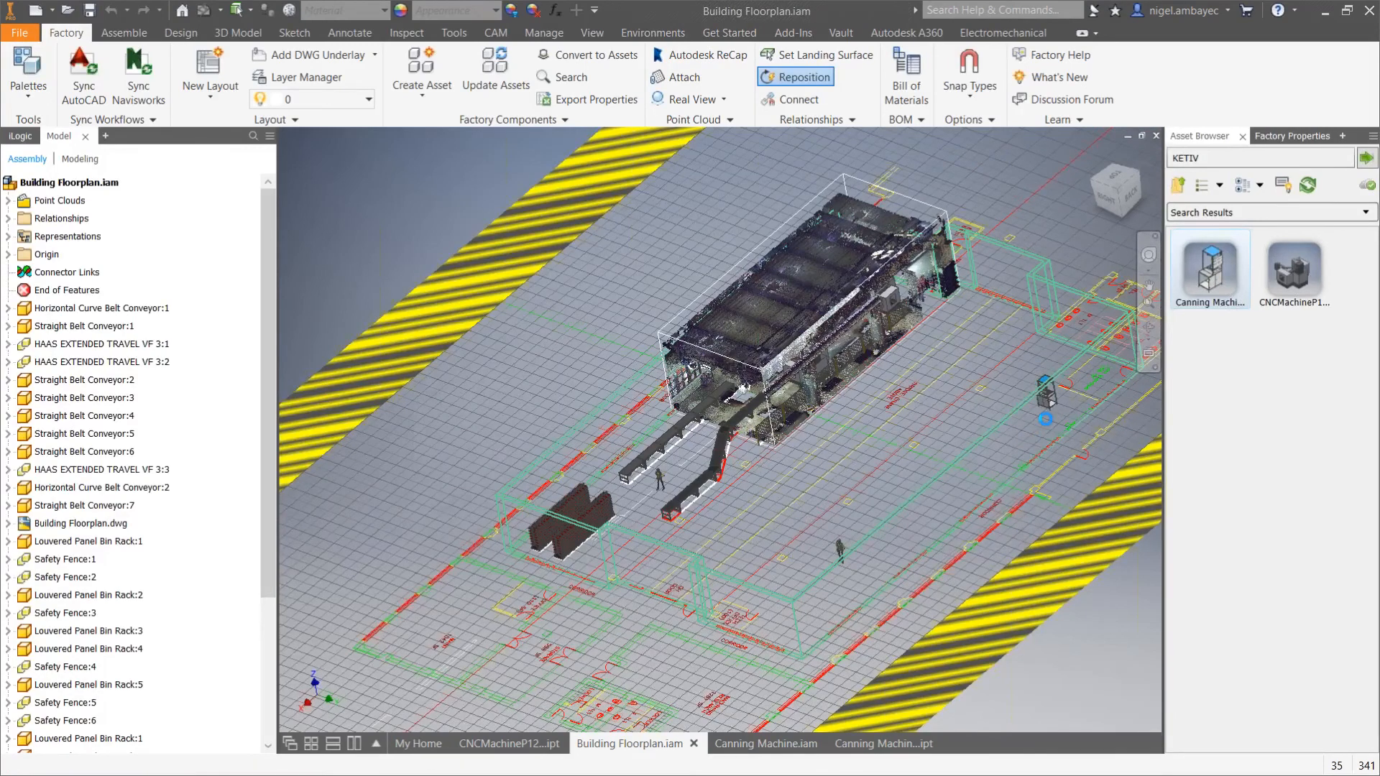
Save the Building Floorplan assembly and try to sync the layout to AutoCAD.
left_click(84, 79)
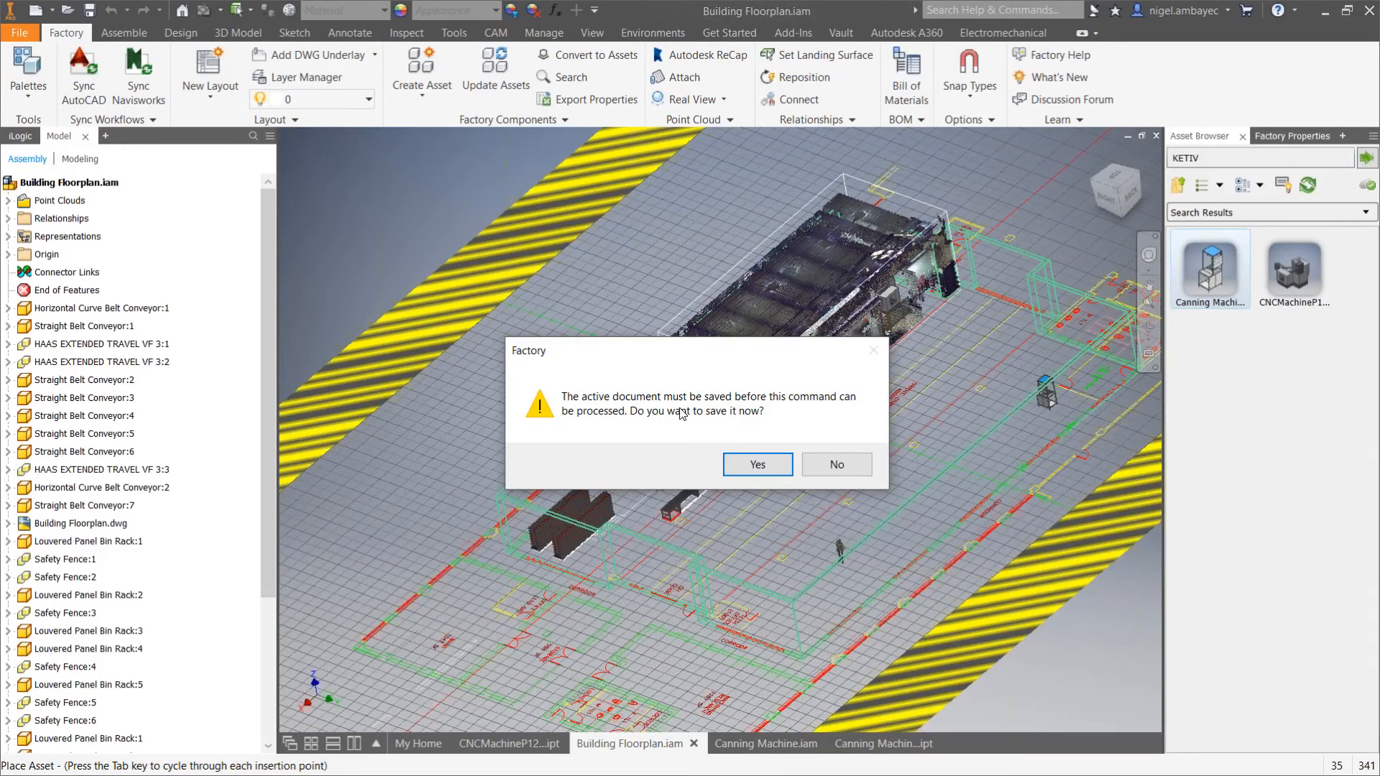
left_click(745, 470)
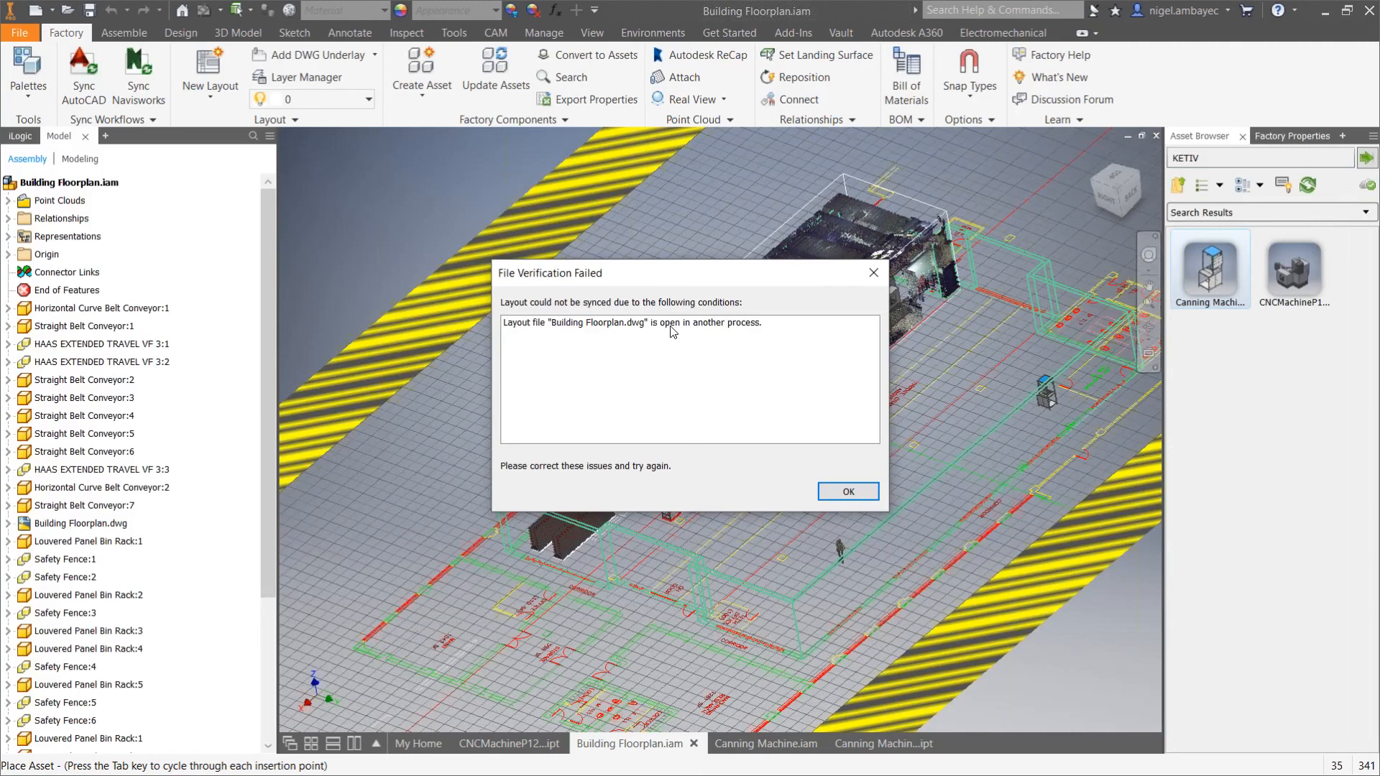
left_click(849, 491)
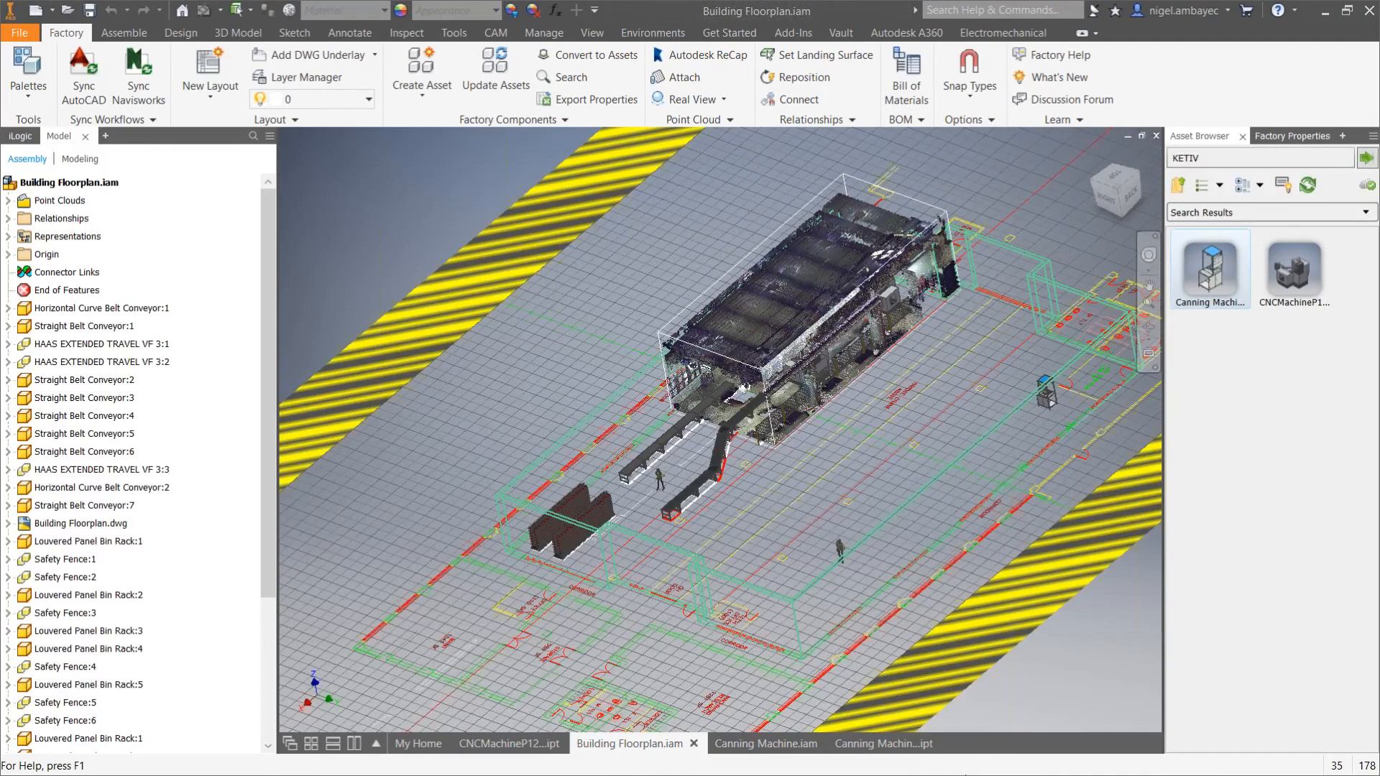
Switch to AutoCAD, close Building Floorplan.dwg without saving its changes, and return to Inventor.
left_click(966, 775)
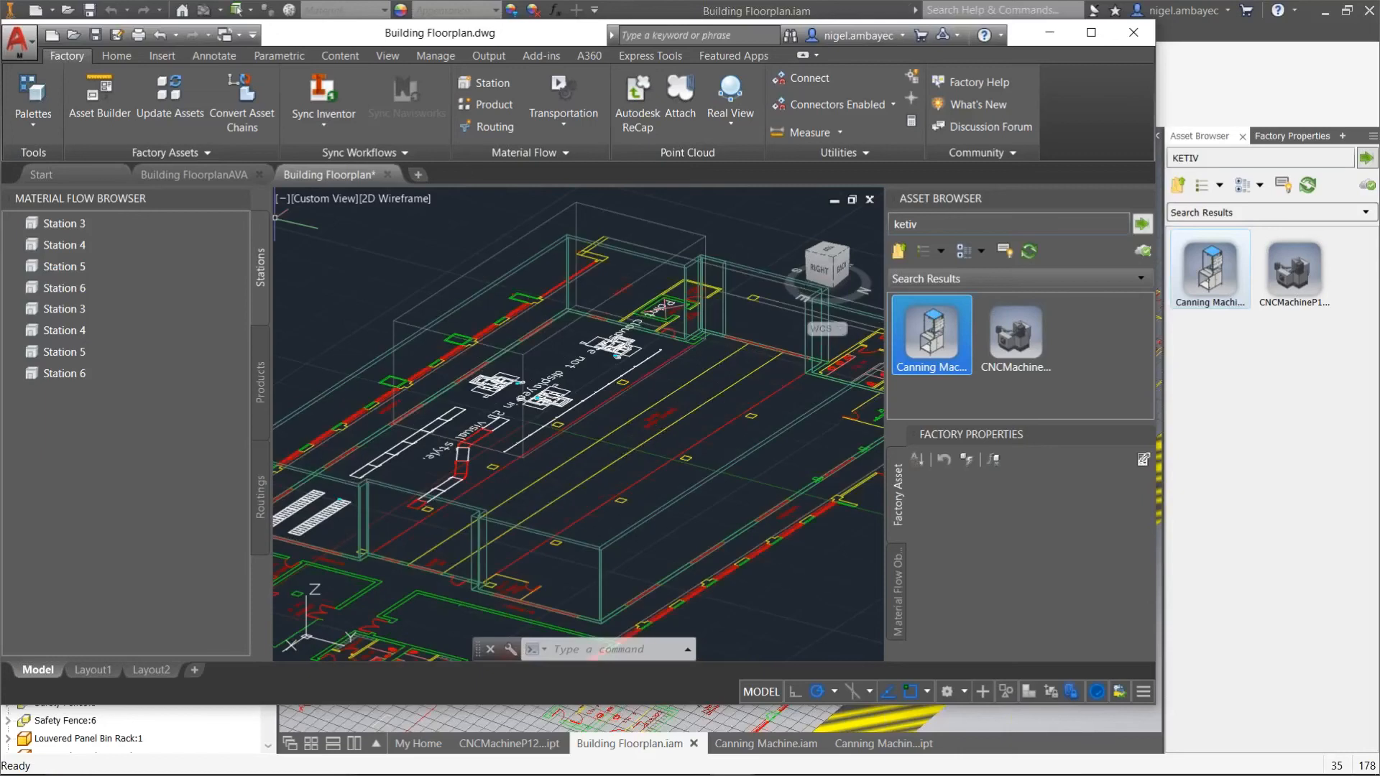
left_click(387, 174)
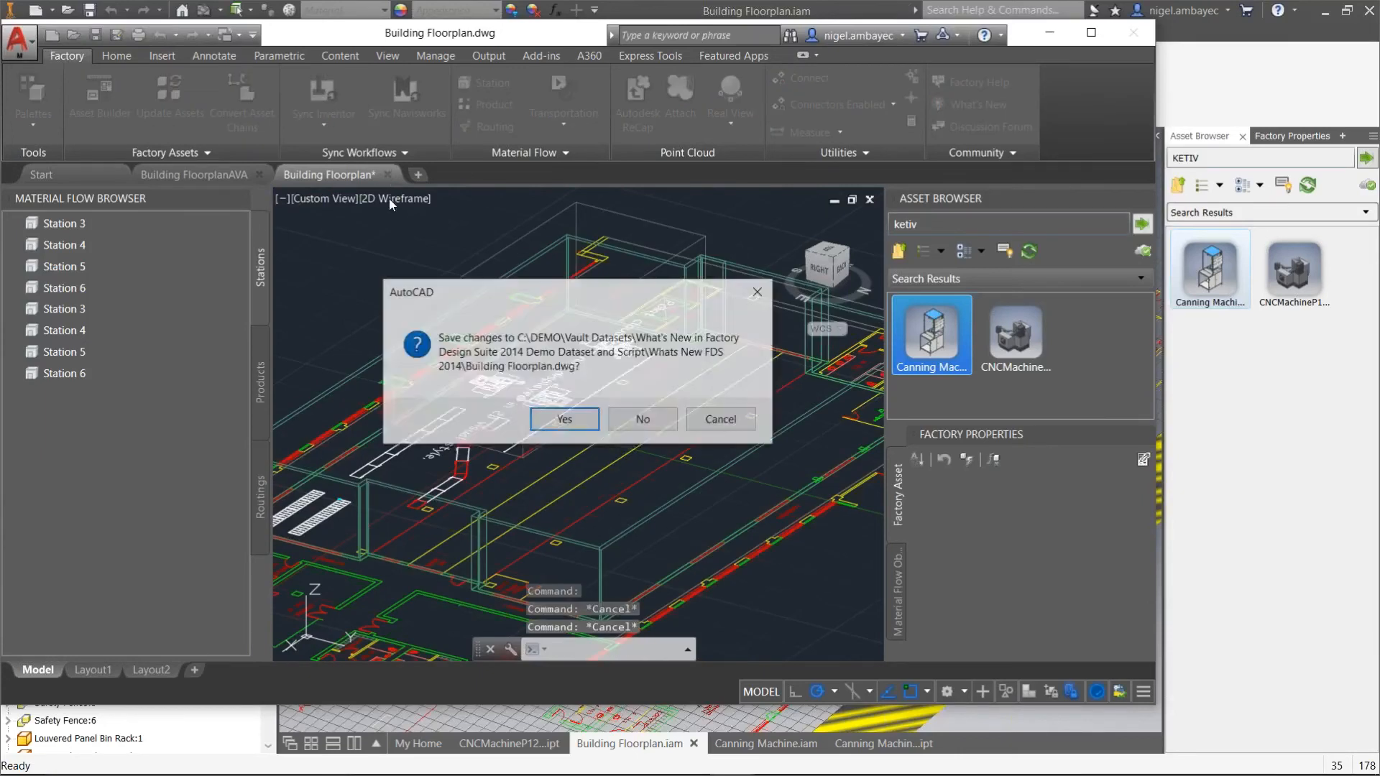
left_click(645, 425)
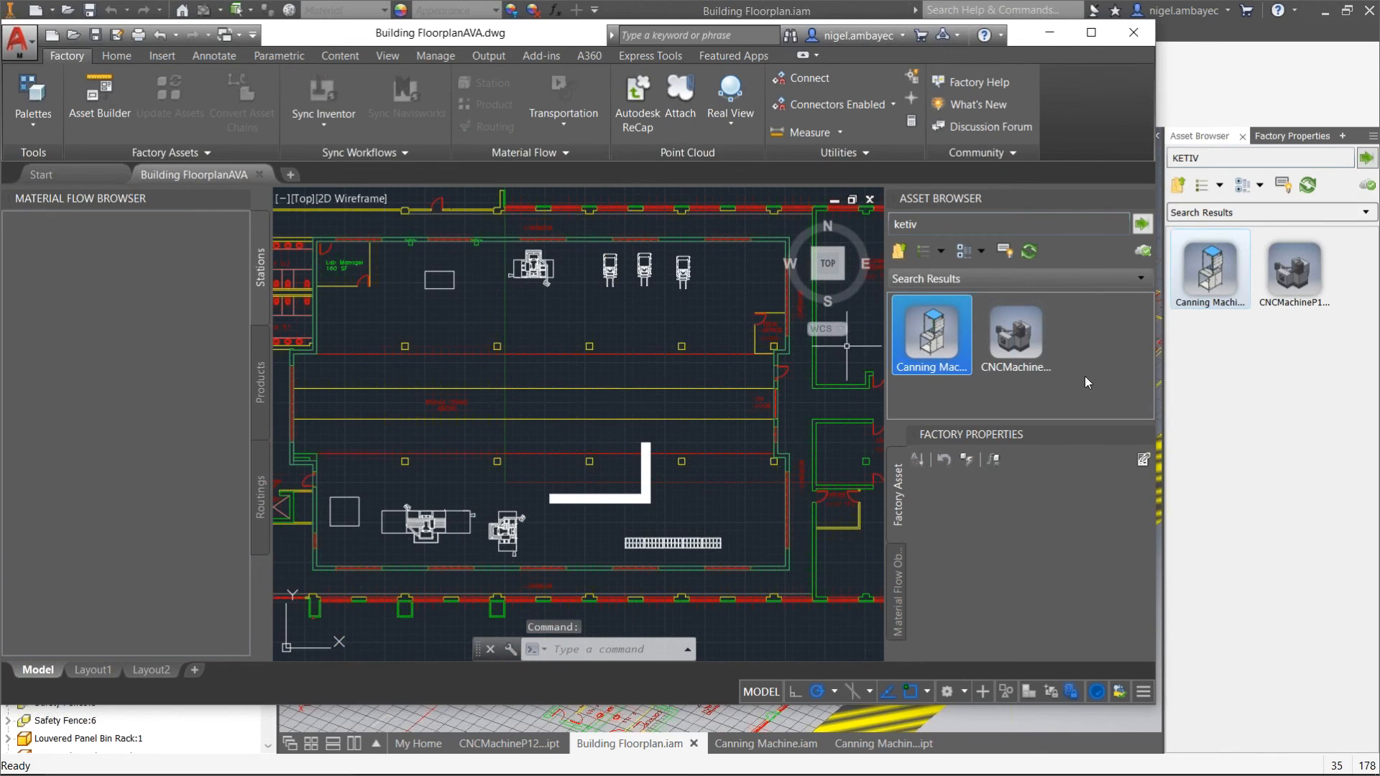
left_click(1025, 723)
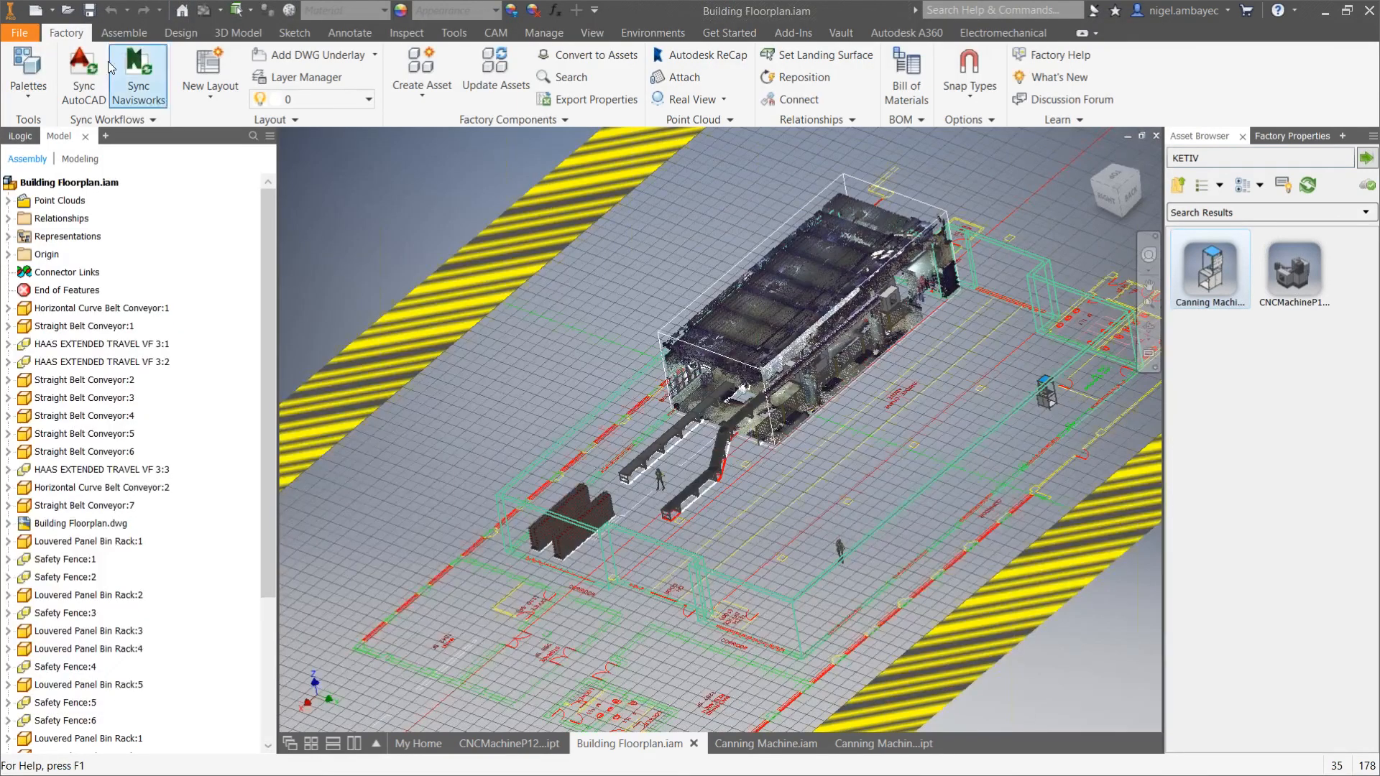
Sync the layout to AutoCAD, open the synced Building Floorplan.dwg there and maximize the AutoCAD window.
left_click(79, 86)
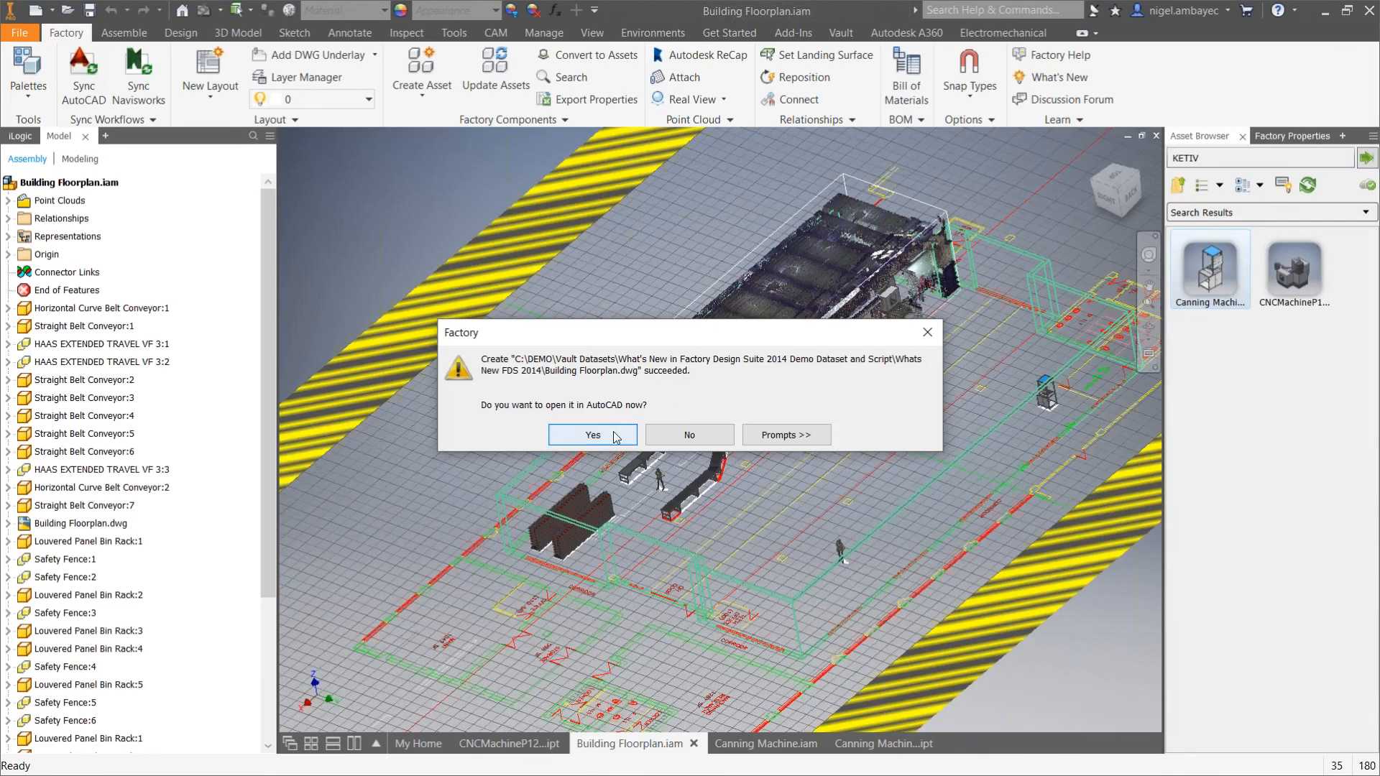
left_click(616, 436)
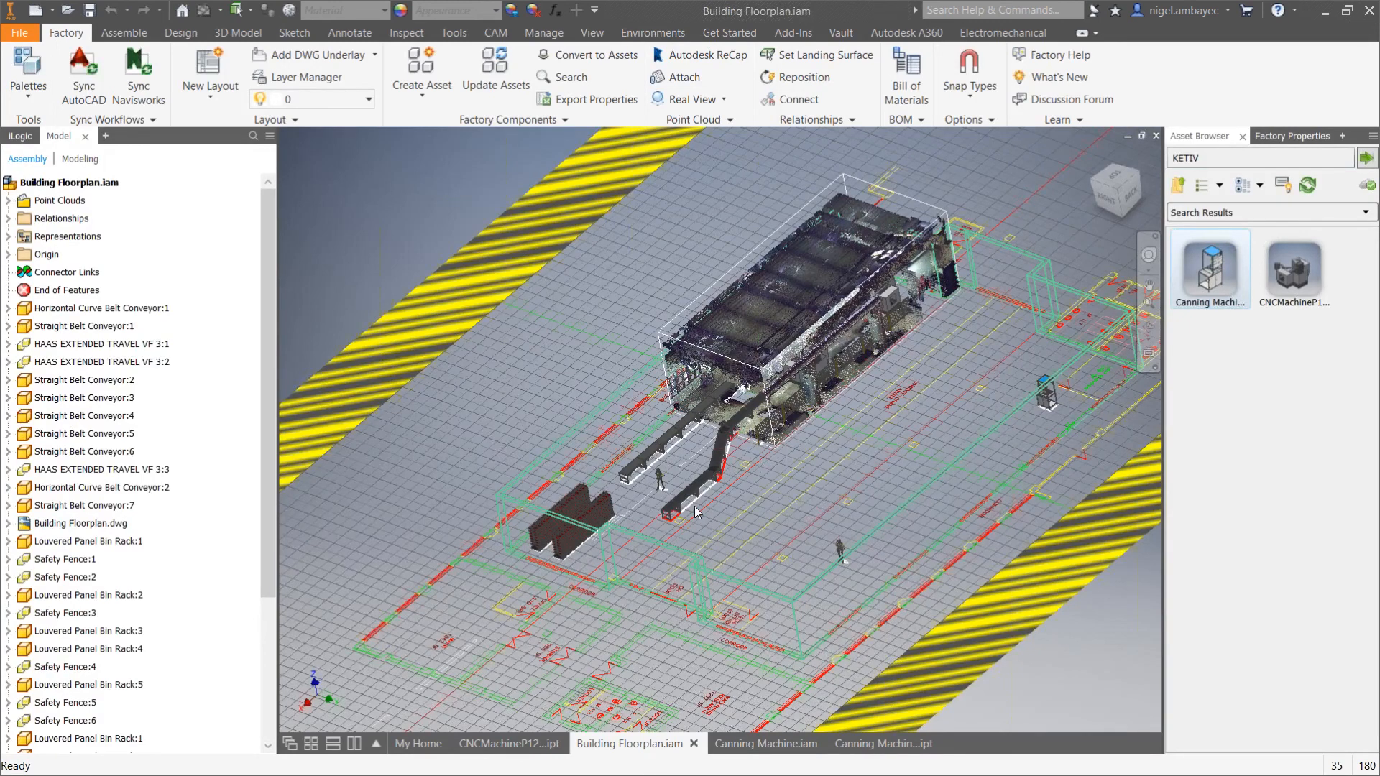
key("alt+Tab")
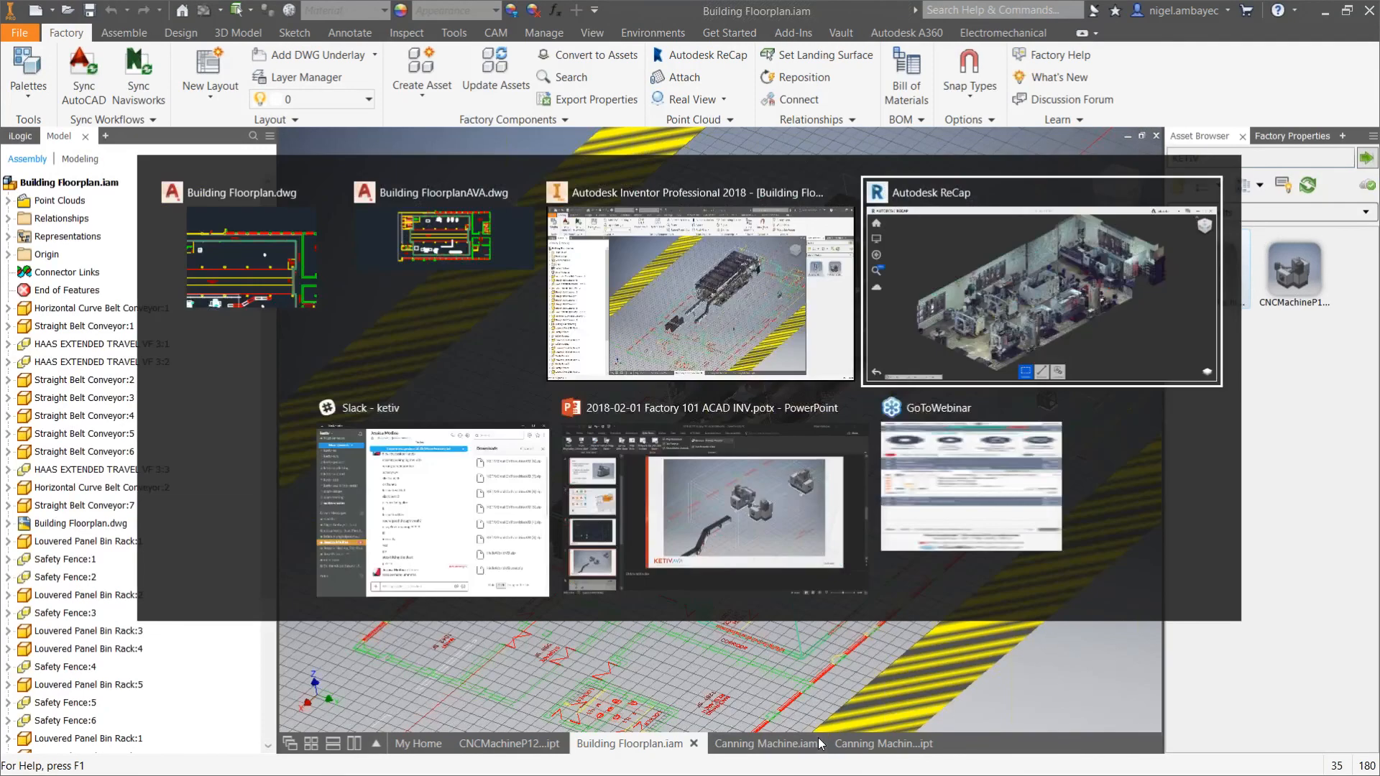
key("alt+Tab")
key("alt+Tab")
key("alt+Tab")
key("alt+Tab")
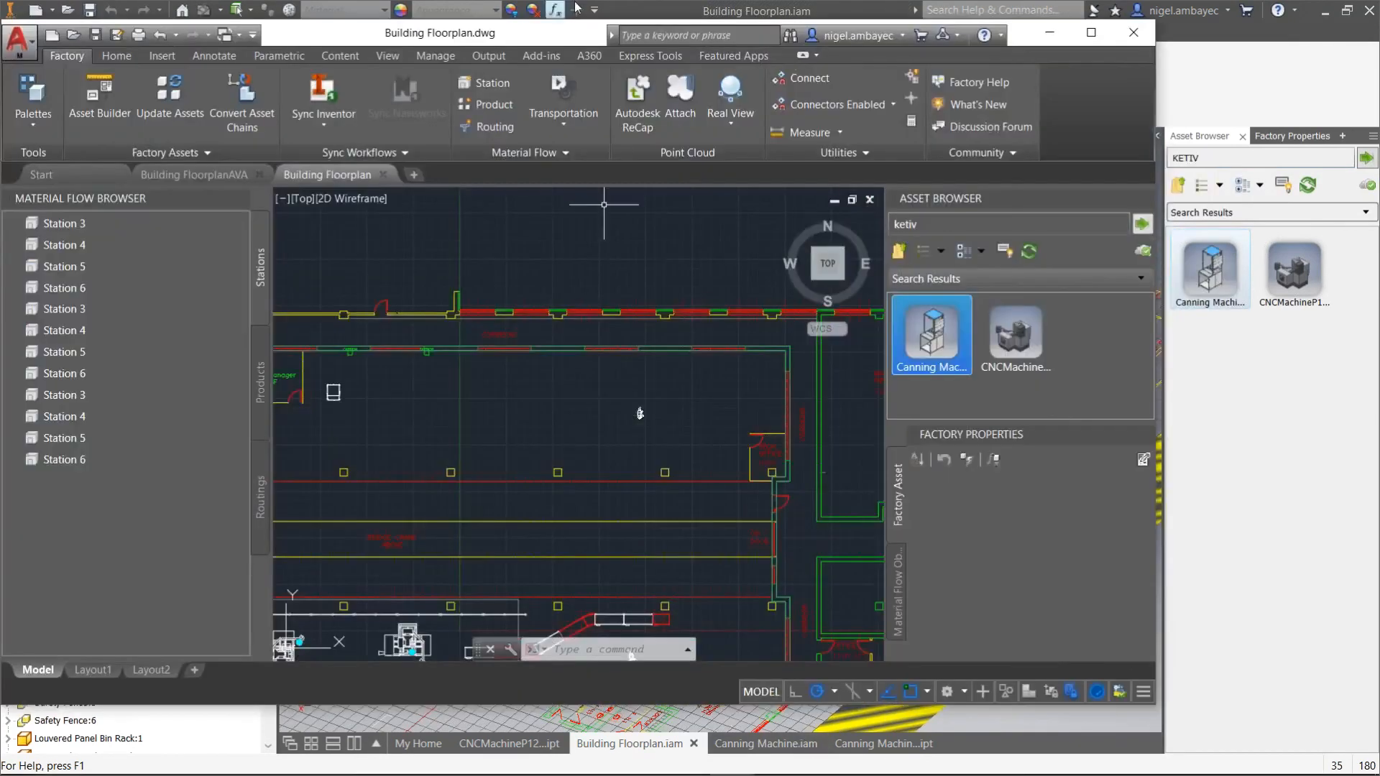
left_click_drag(568, 29, 667, 0)
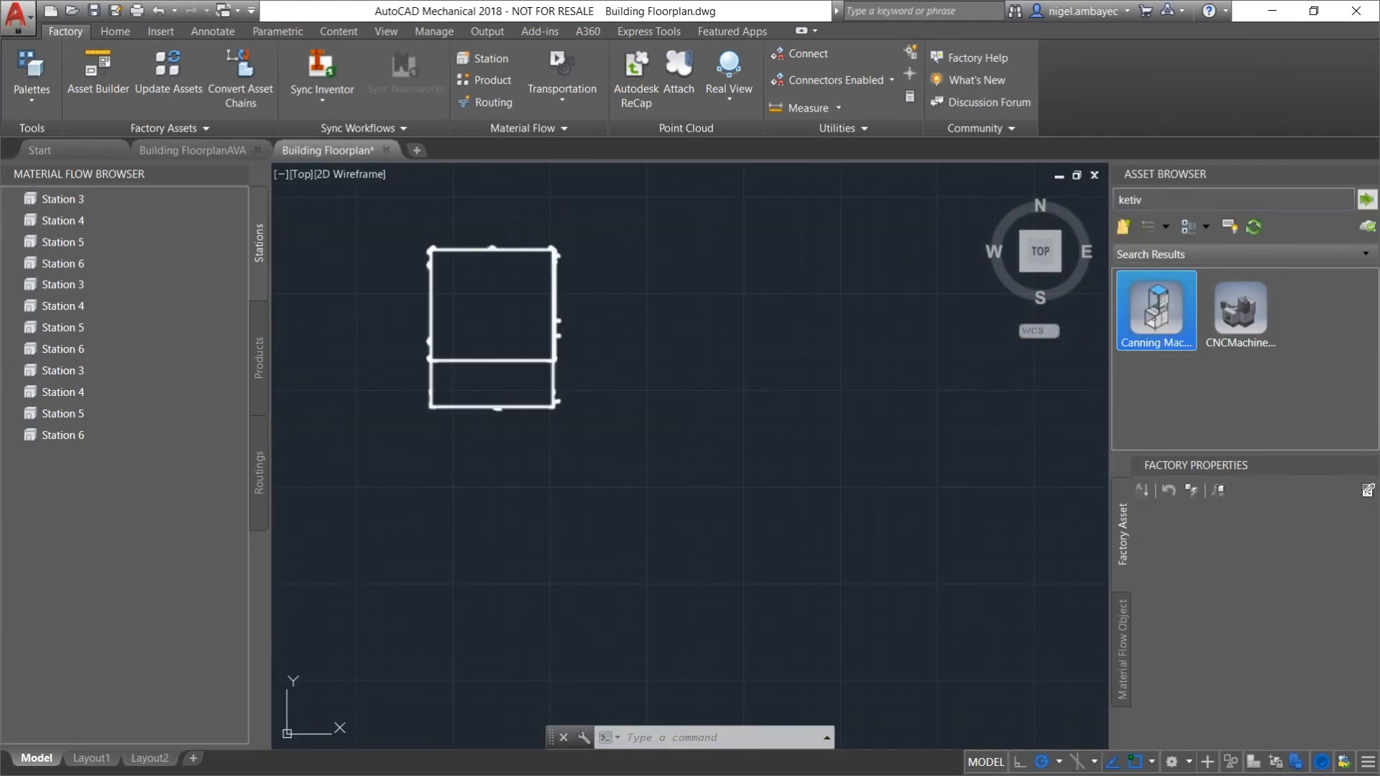
Examine the synced 2D floorplan, including the canning machine, conveyors, CNC machines and bin racks.
scroll(554, 358, "down", 3)
scroll(549, 558, "down", 1)
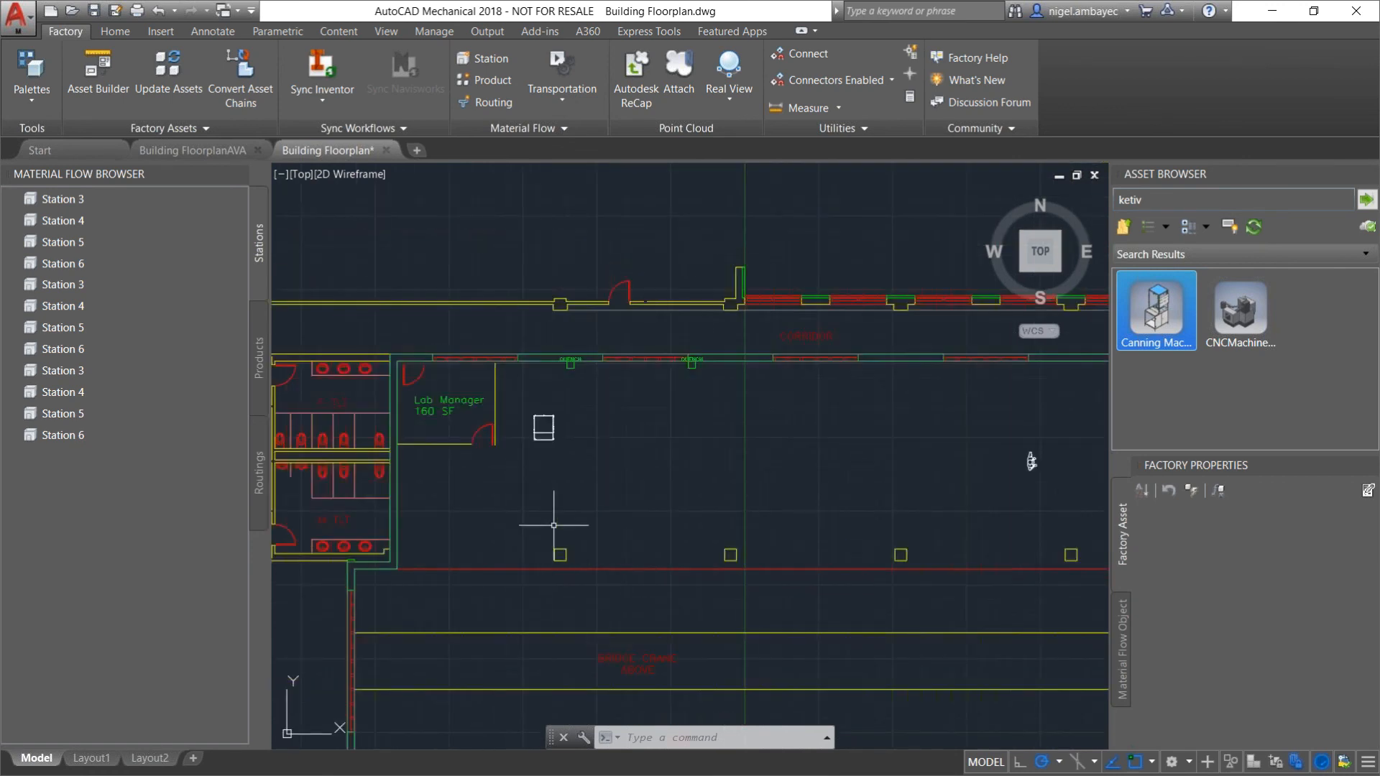
scroll(554, 526, "down", 3)
scroll(620, 563, "up", 2)
mouse_move(608, 603)
middle_mouse_down()
mouse_move(598, 462)
mouse_move(591, 549)
mouse_move(662, 536)
middle_mouse_up()
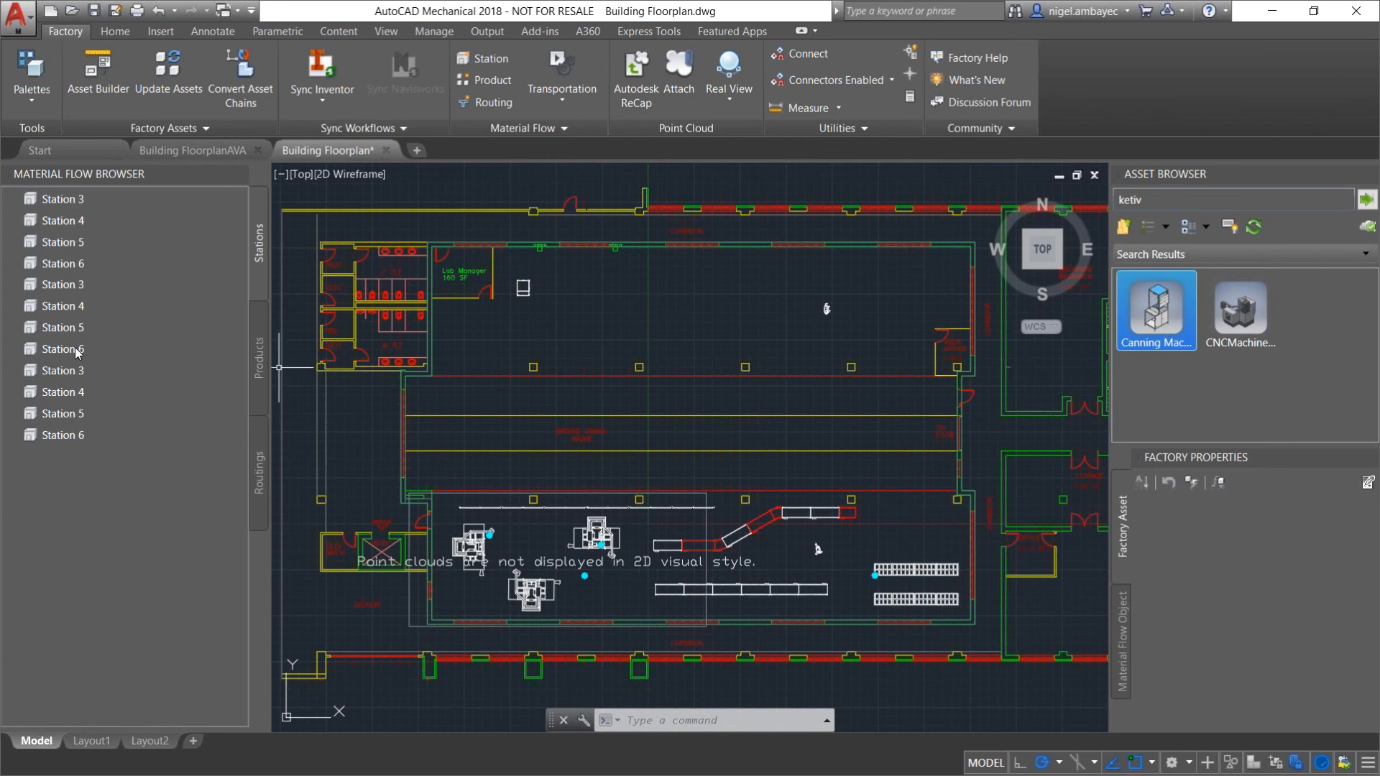
scroll(849, 537, "up", 4)
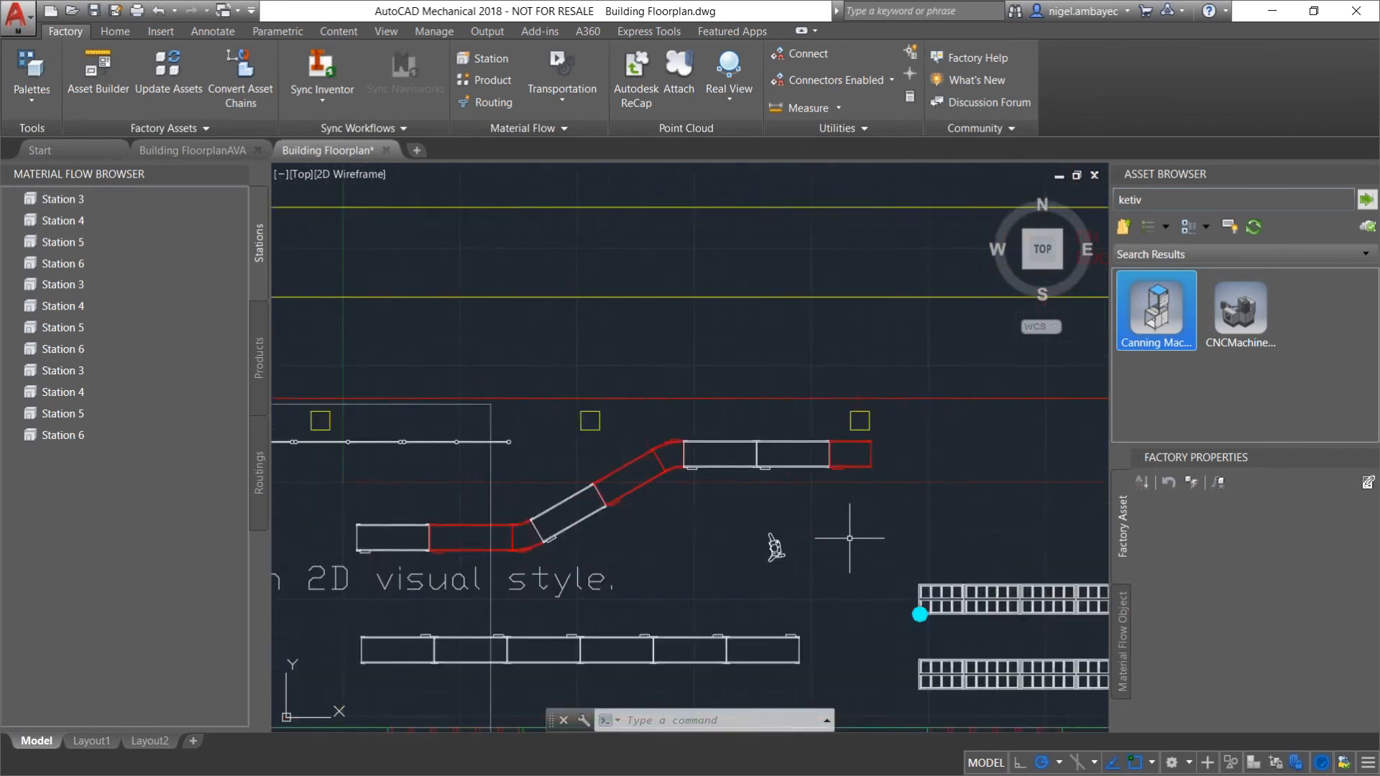
scroll(850, 538, "down", 5)
scroll(794, 550, "up", 2)
scroll(811, 496, "down", 2)
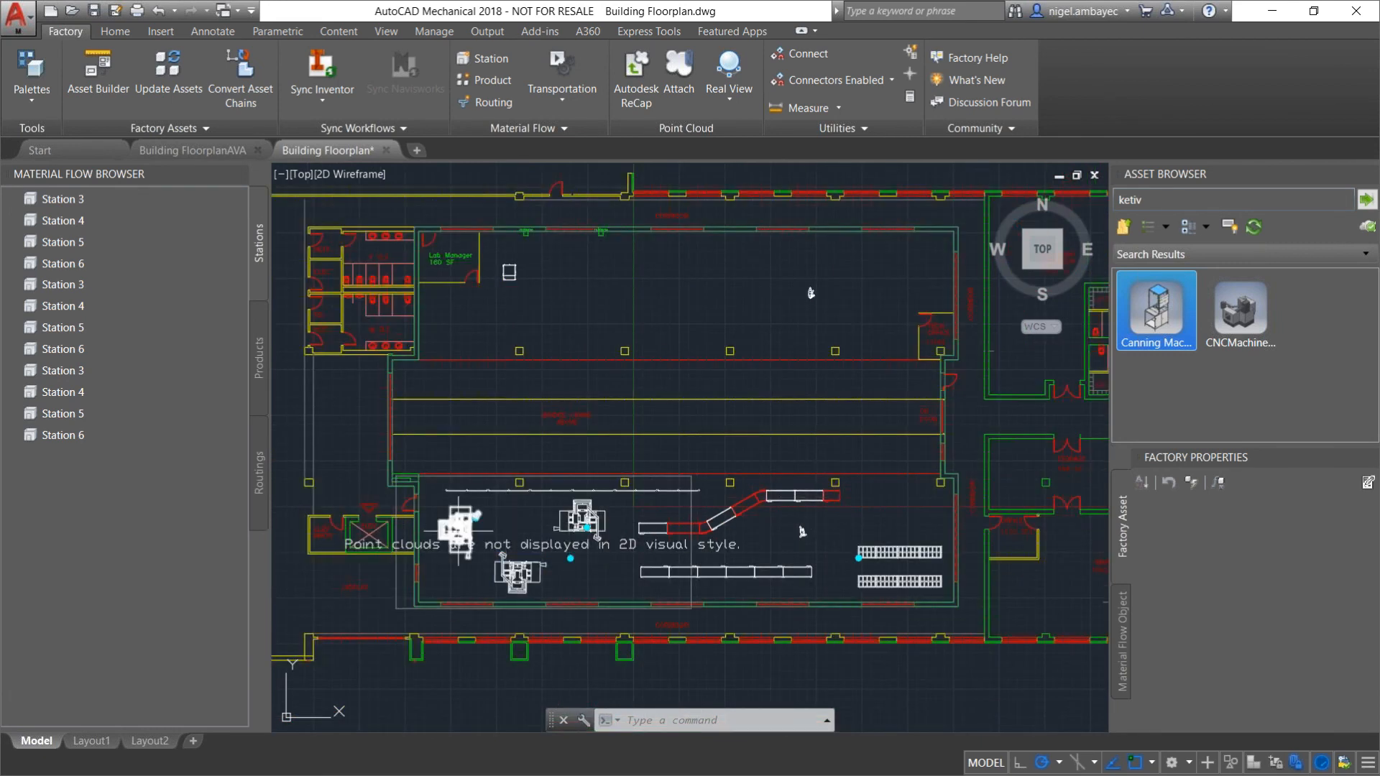
left_click(869, 552)
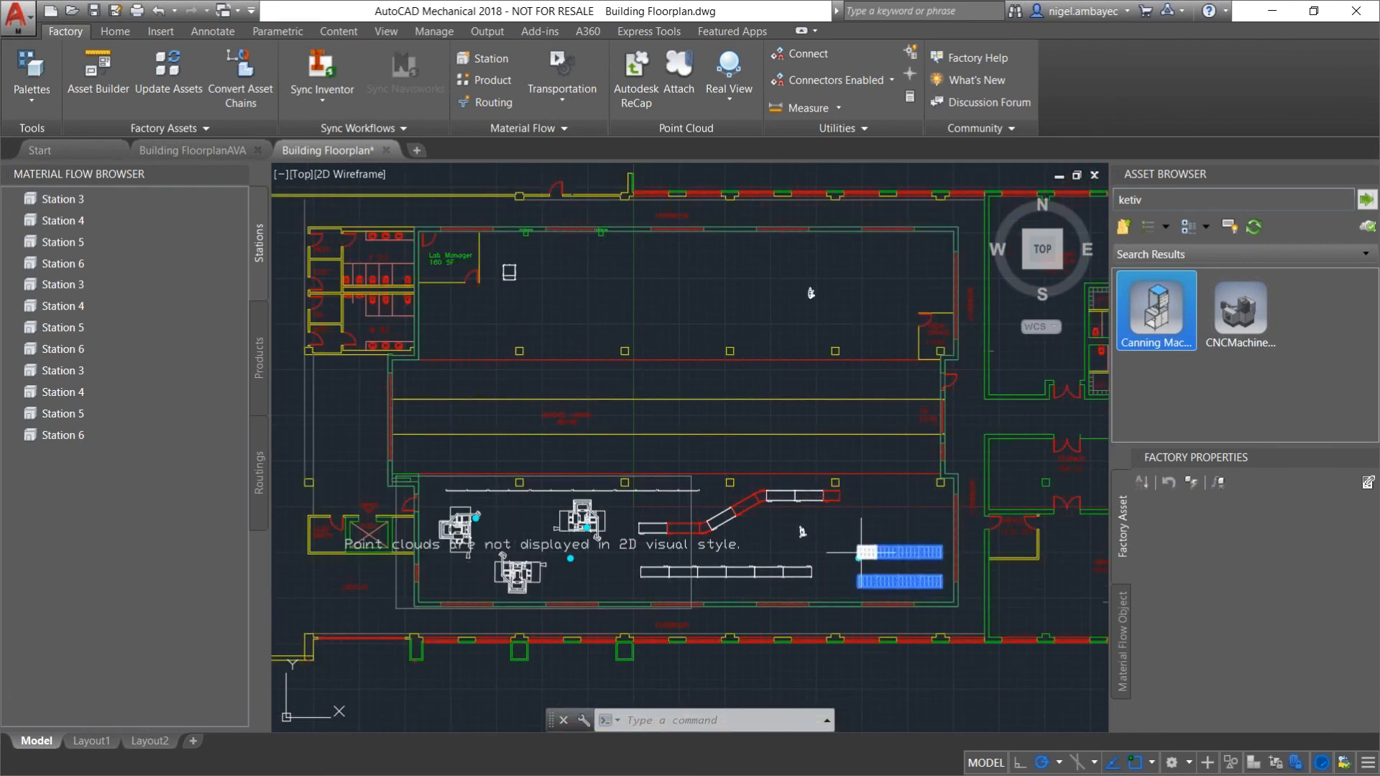
key("Escape")
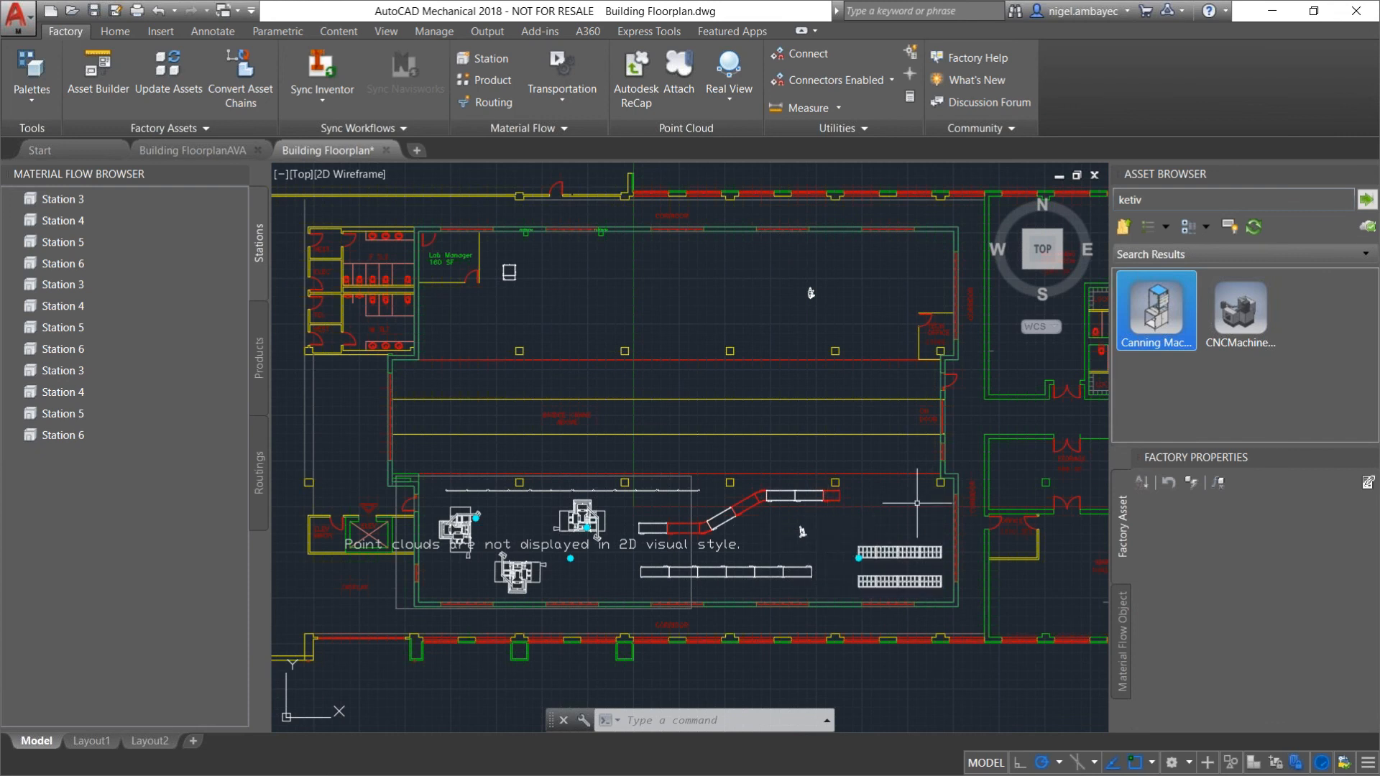
Display the material flow routing of Job 2 : P1256 and check its total cost on the repositioned dashboard.
left_click(550, 63)
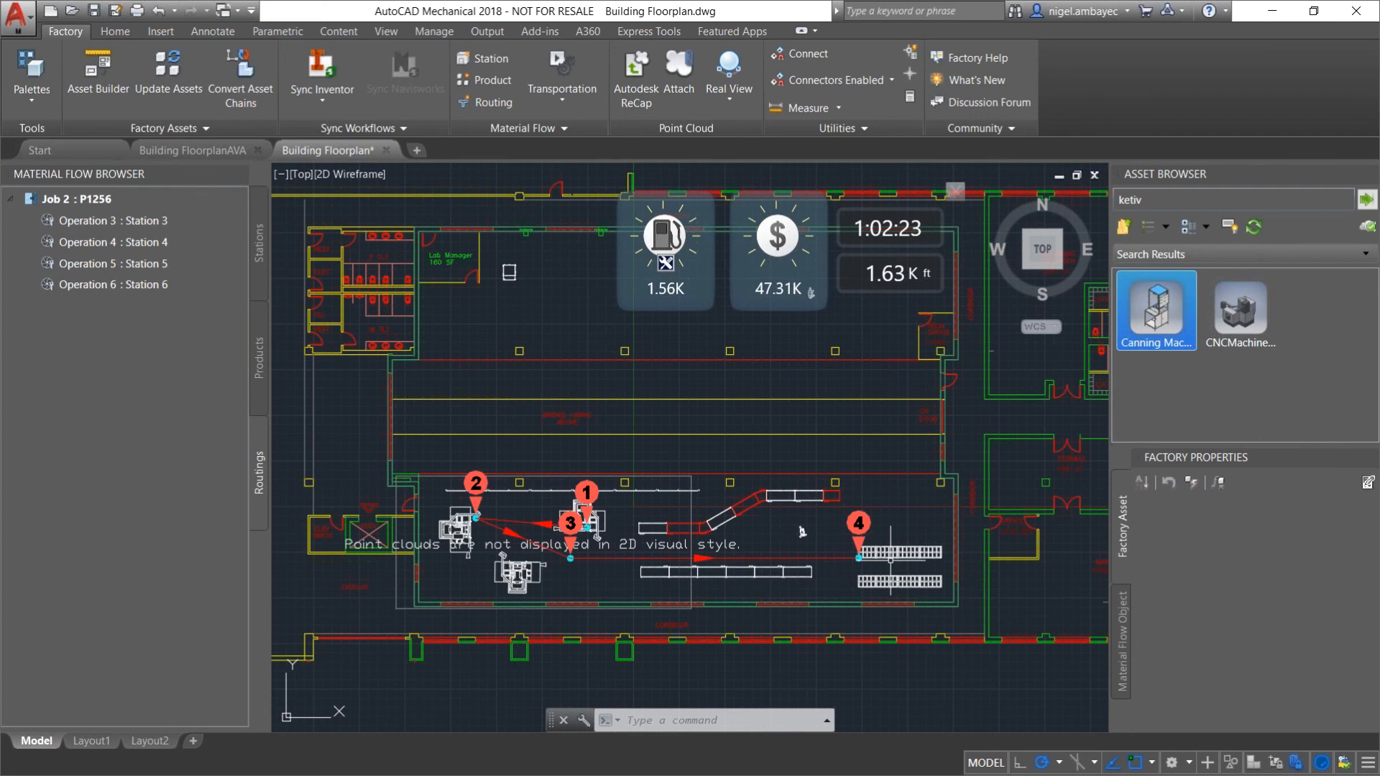
left_click(891, 553)
mouse_move(761, 226)
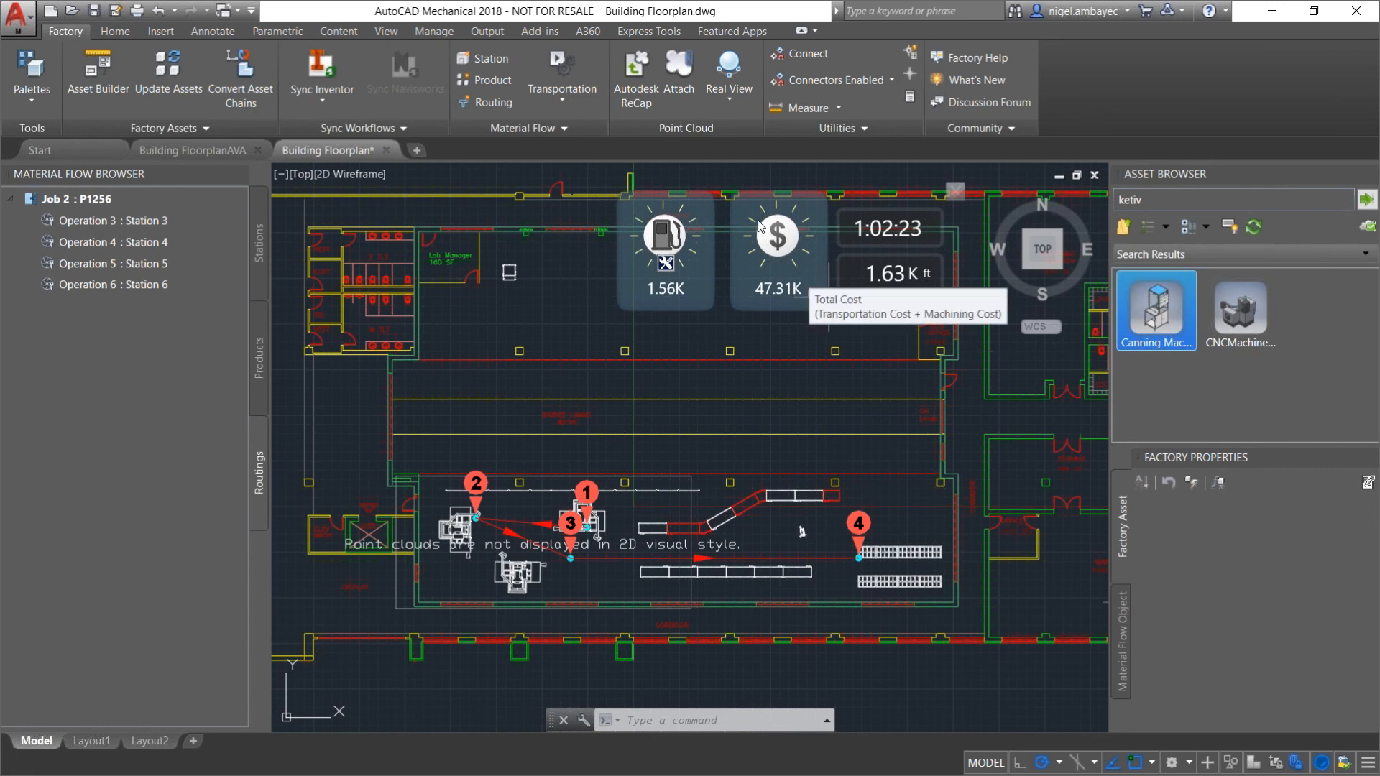
left_click_drag(760, 226, 709, 204)
Switch to the PowerPoint presentation, start the slide show and advance to the Useful Links slide.
key("alt")
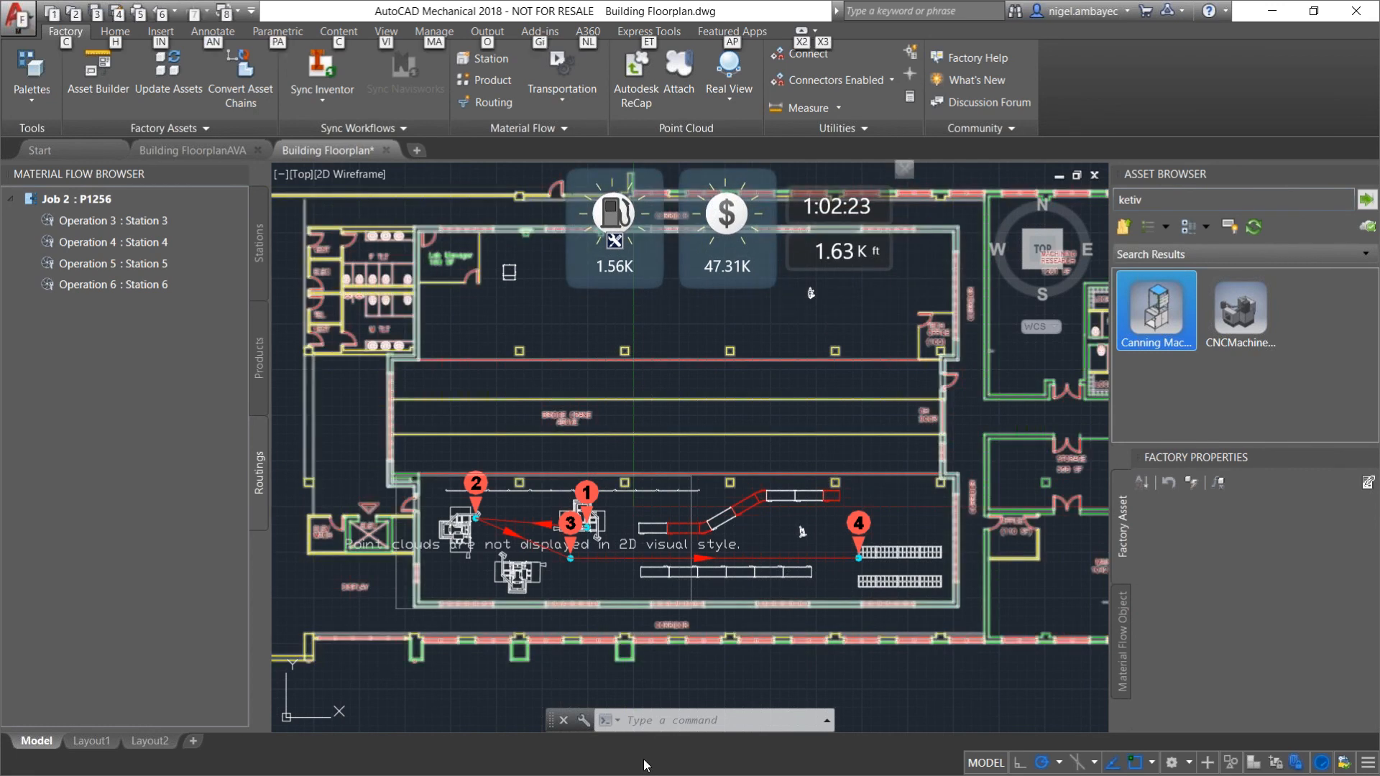
key("alt+Tab")
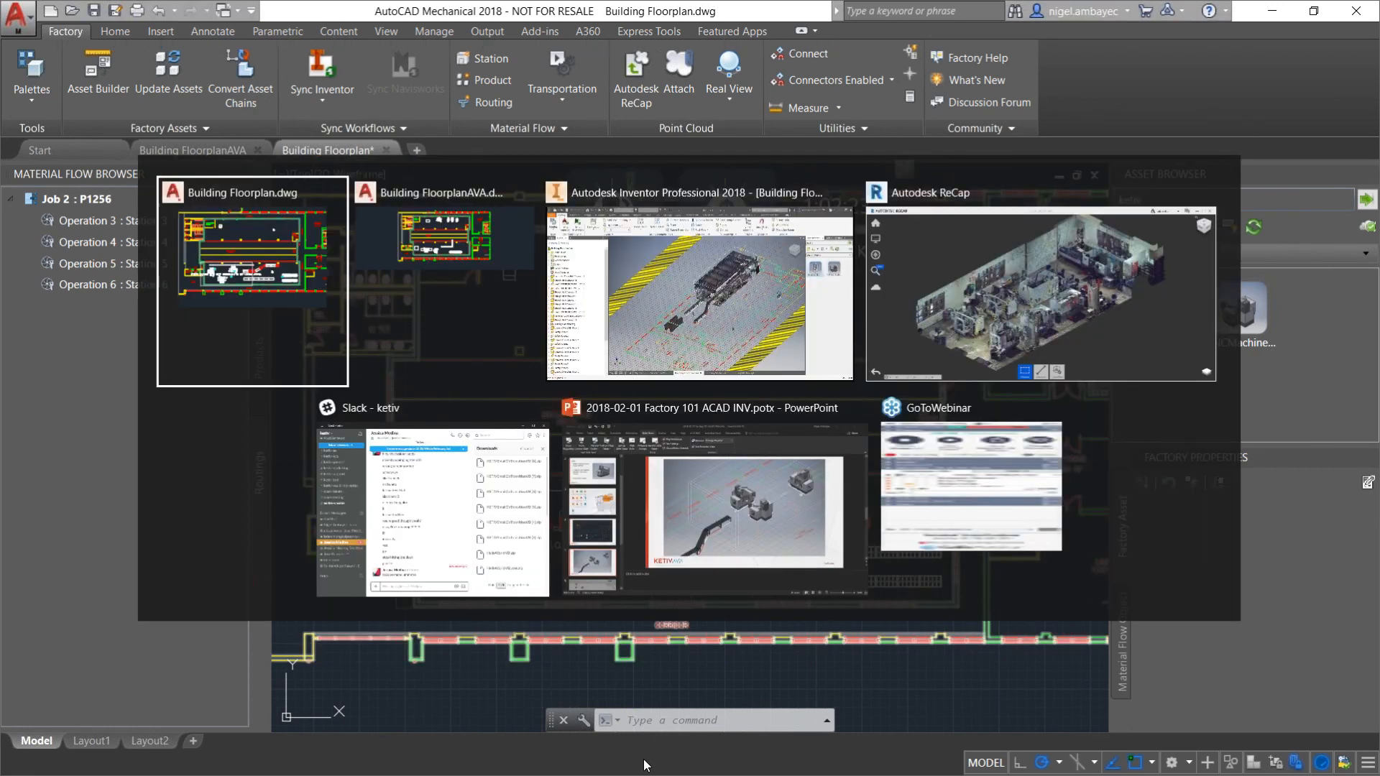
key("Tab")
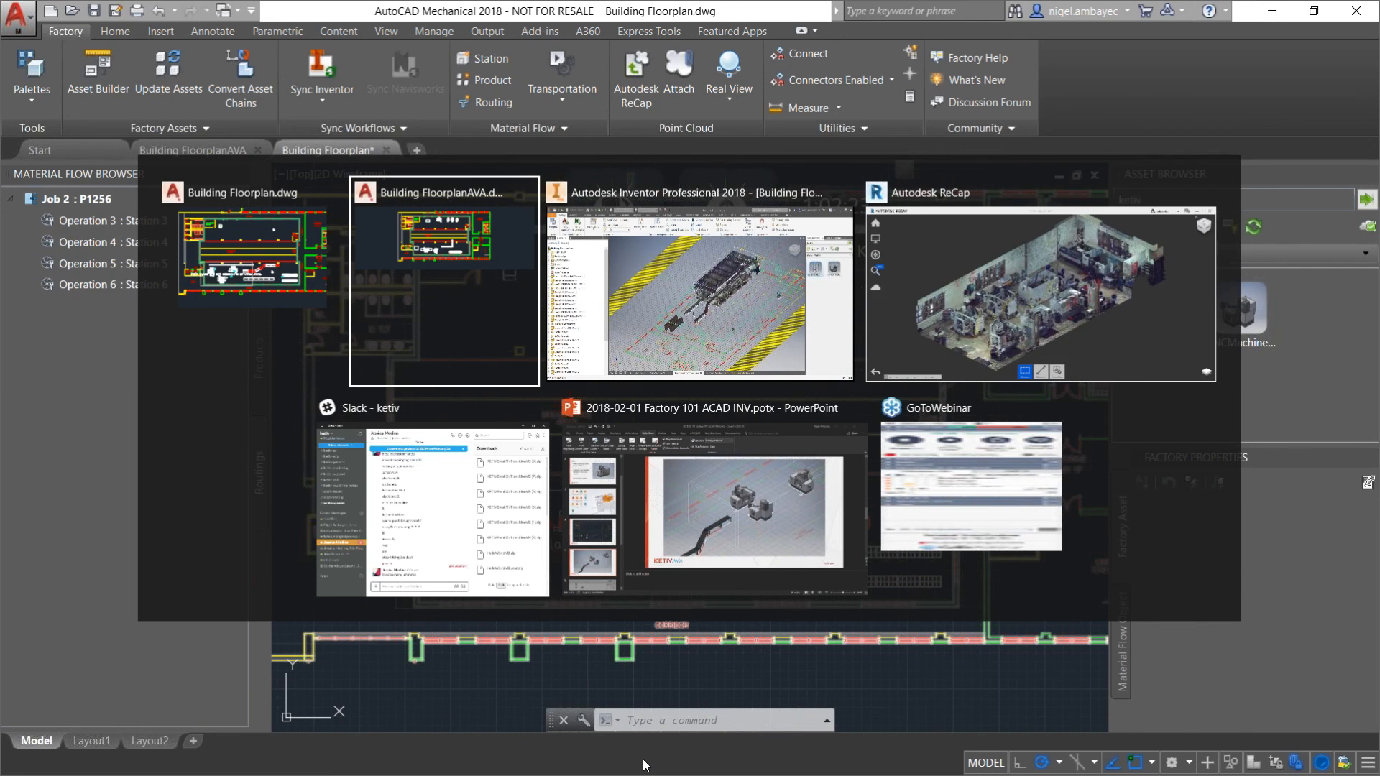
key("Tab")
key("Tab")
key("Tab")
key("Tab")
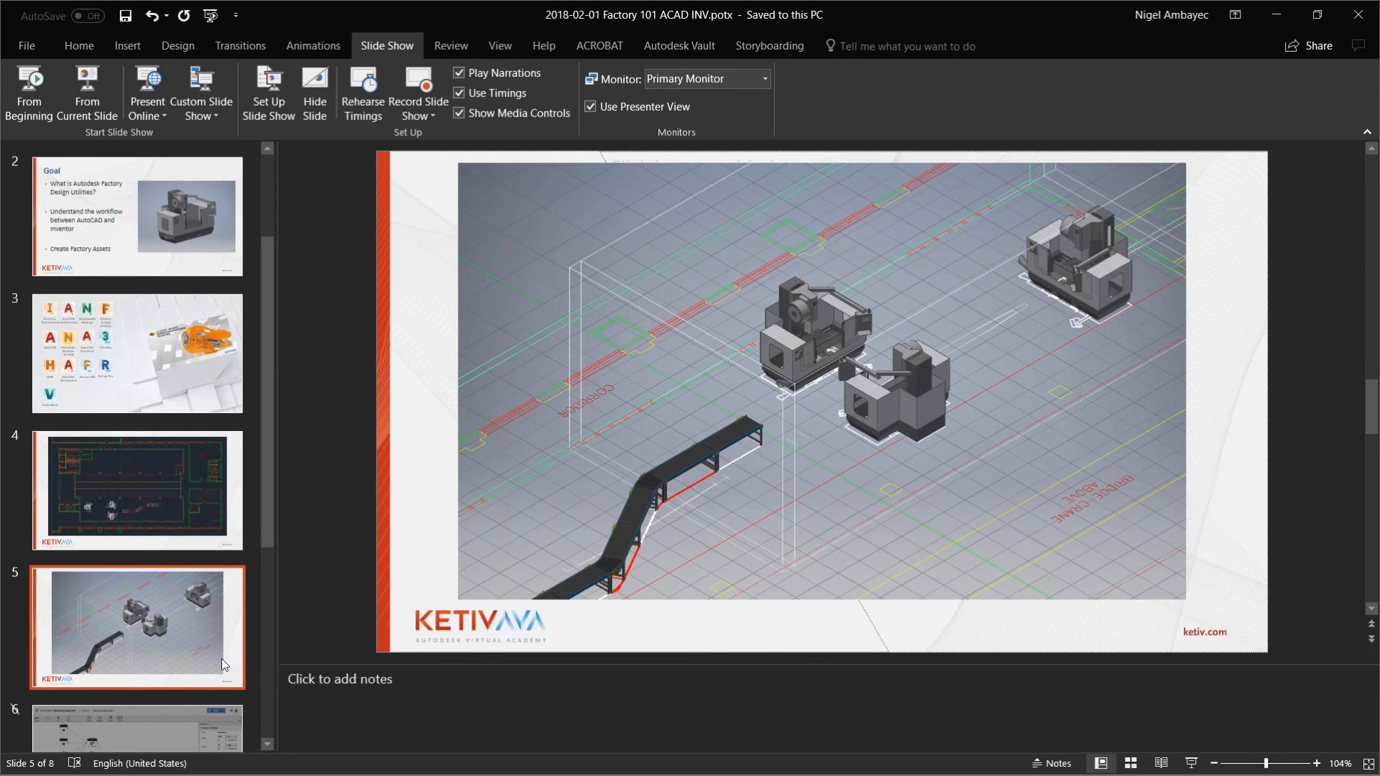
key("shift+F5")
key("Right")
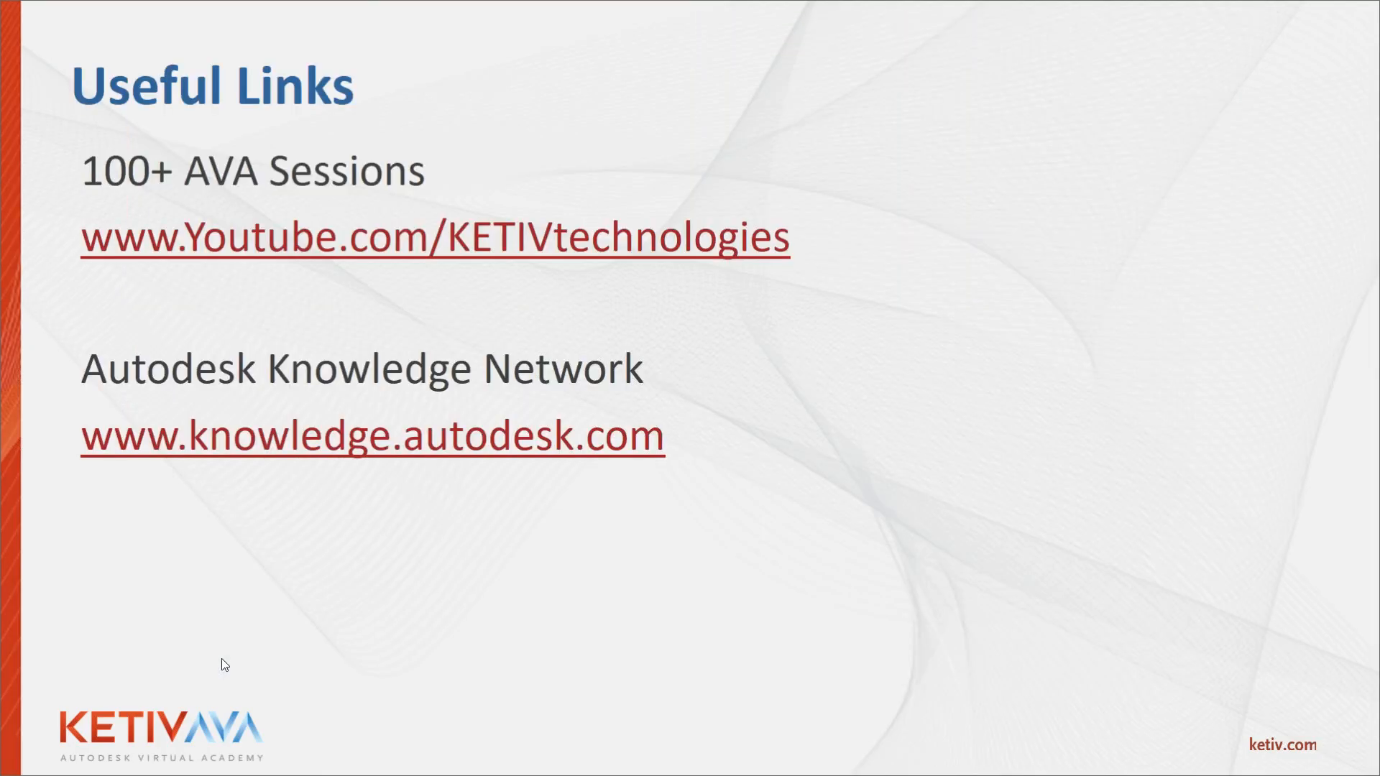